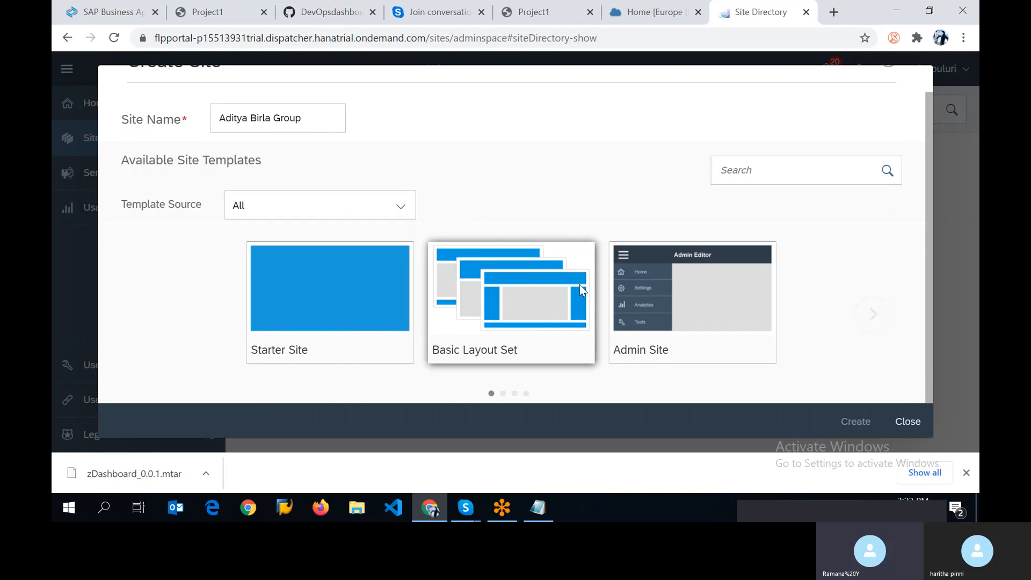
Try to create the Aditya Birla Group site from the SAP Fiori Launchpad template, always allowing the site's pop-ups.
left_click(522, 395)
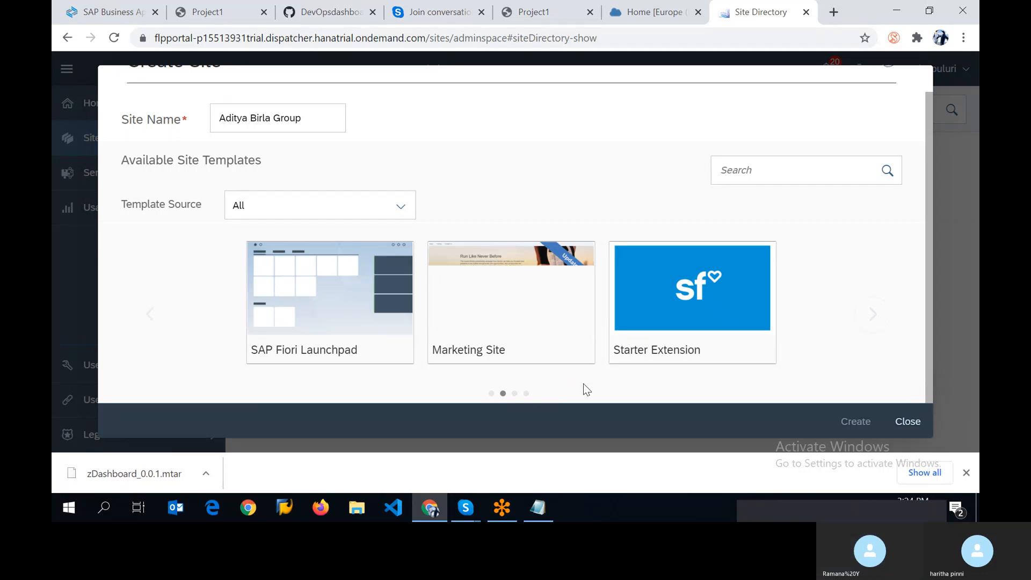
left_click(874, 316)
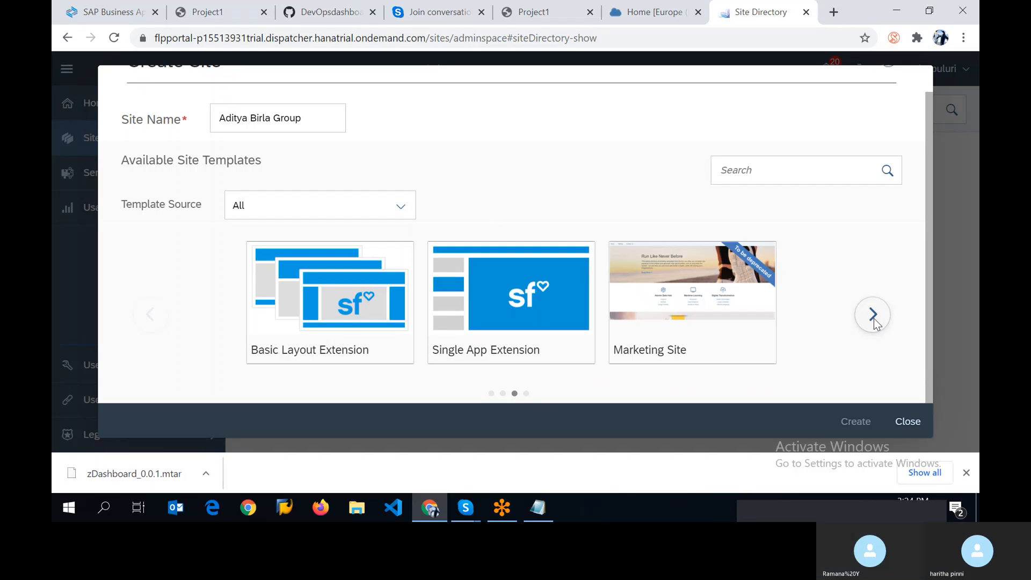
left_click(874, 319)
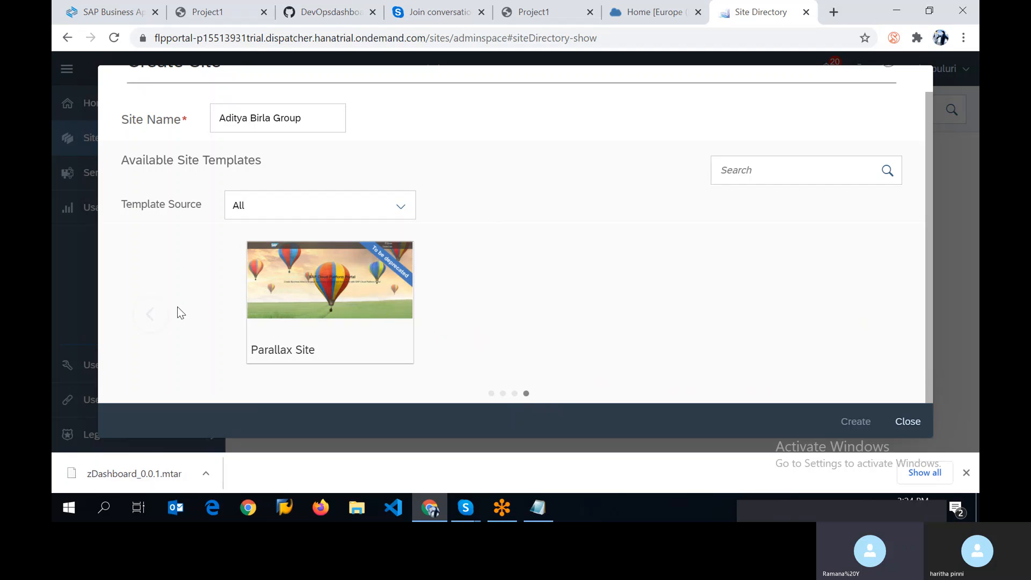
left_click(150, 316)
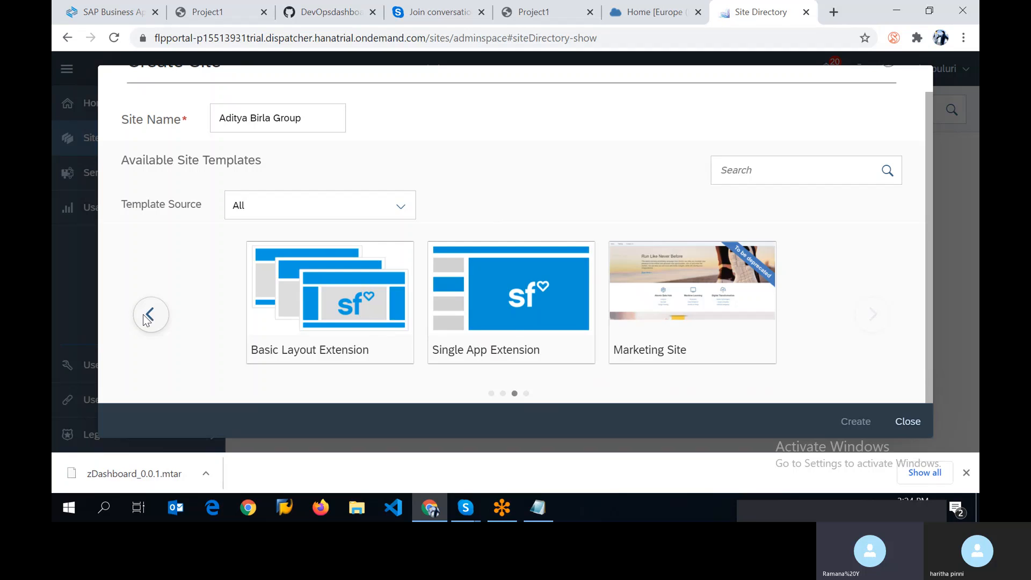
left_click(150, 315)
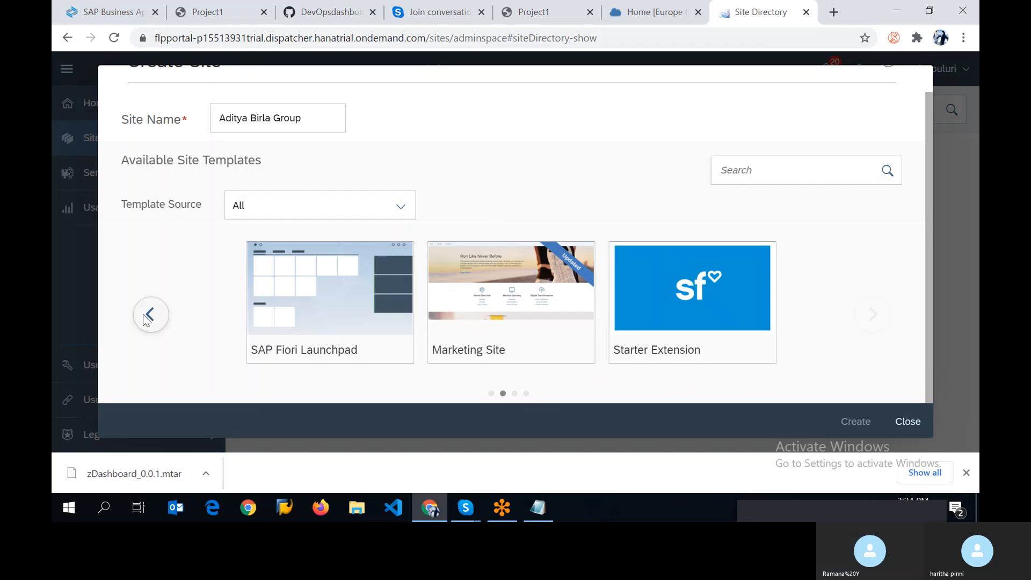
left_click(332, 308)
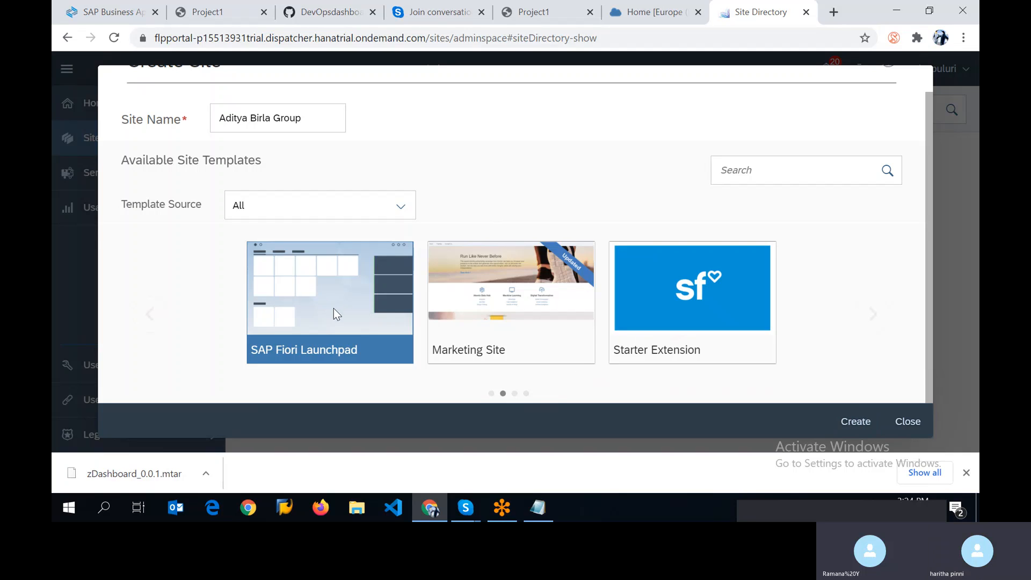
left_click(859, 422)
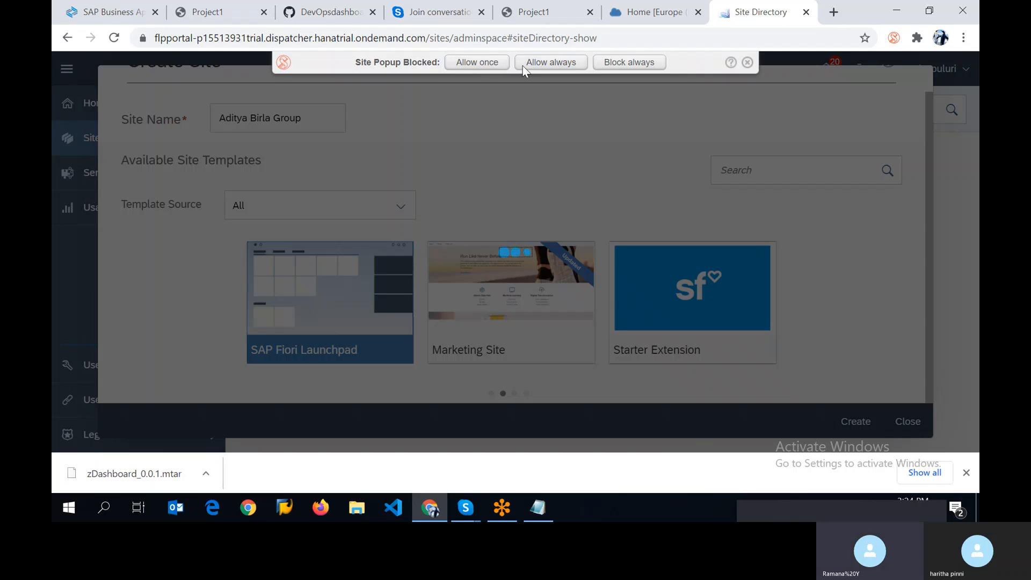
left_click(536, 63)
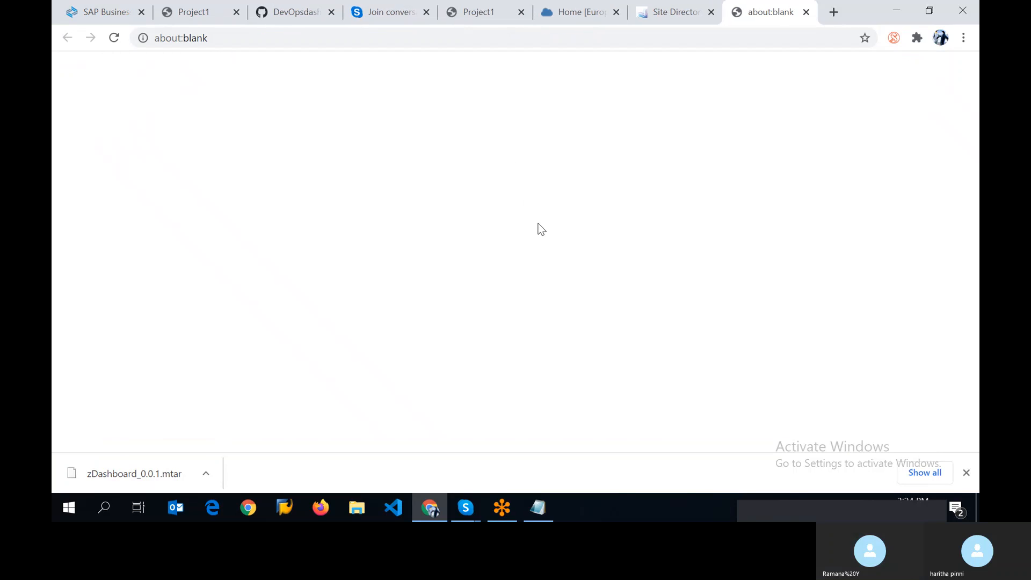
Return to the Site Directory page and reload it to leave the hanging site creation.
left_click(663, 13)
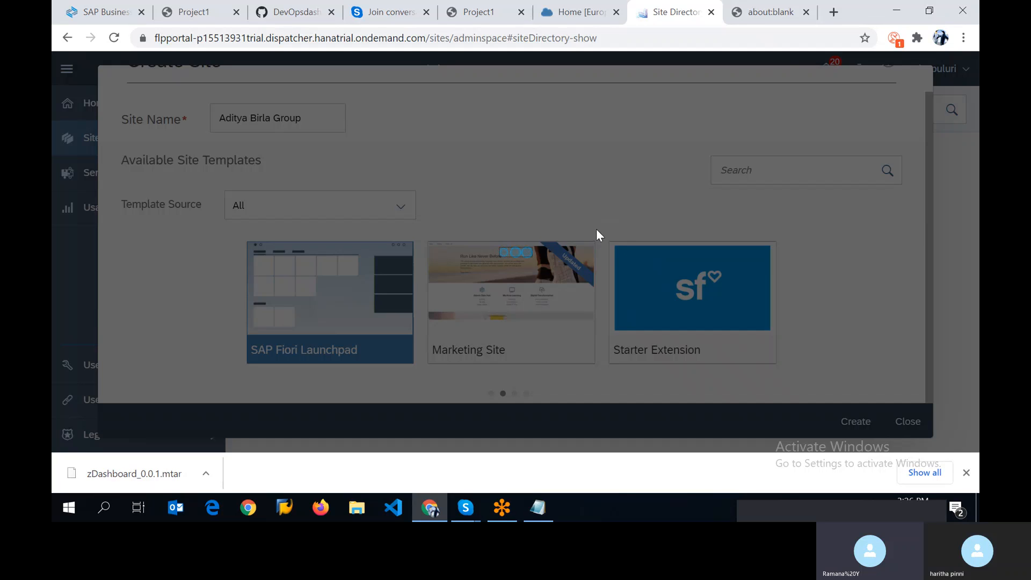
left_click(646, 38)
key("Return")
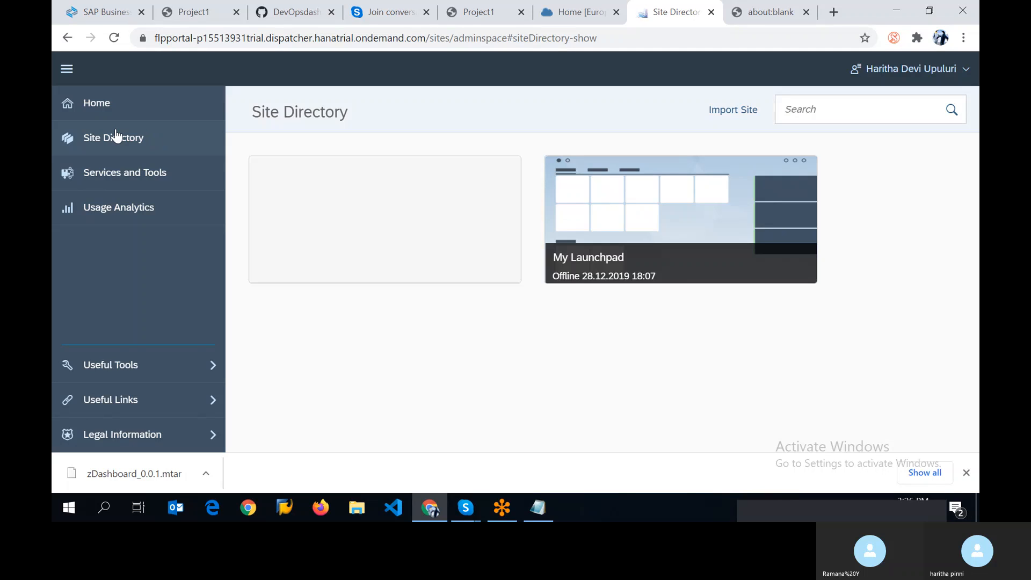
left_click(114, 138)
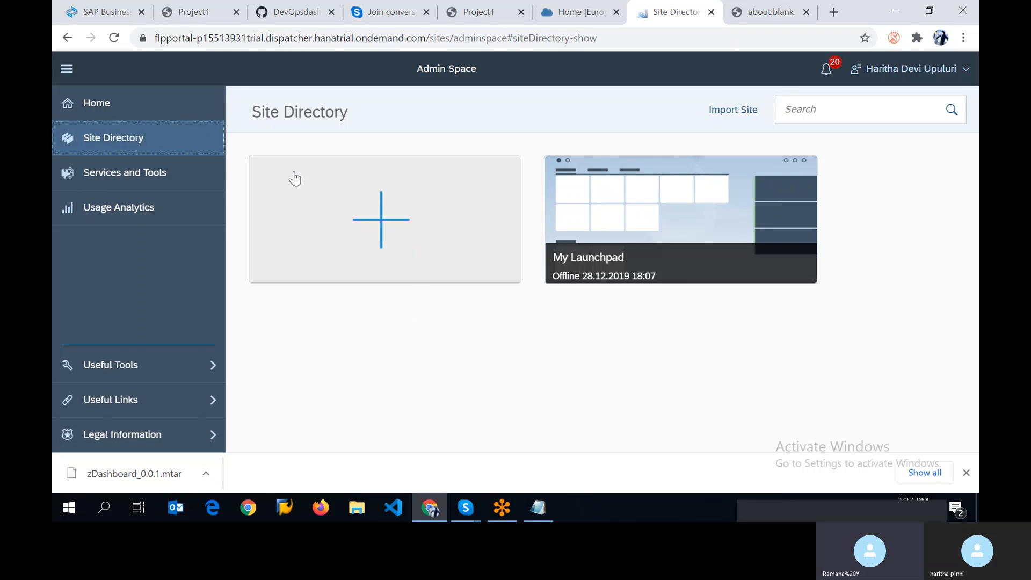
Start creating a new site and name it Aditya Birla Group.
left_click(357, 209)
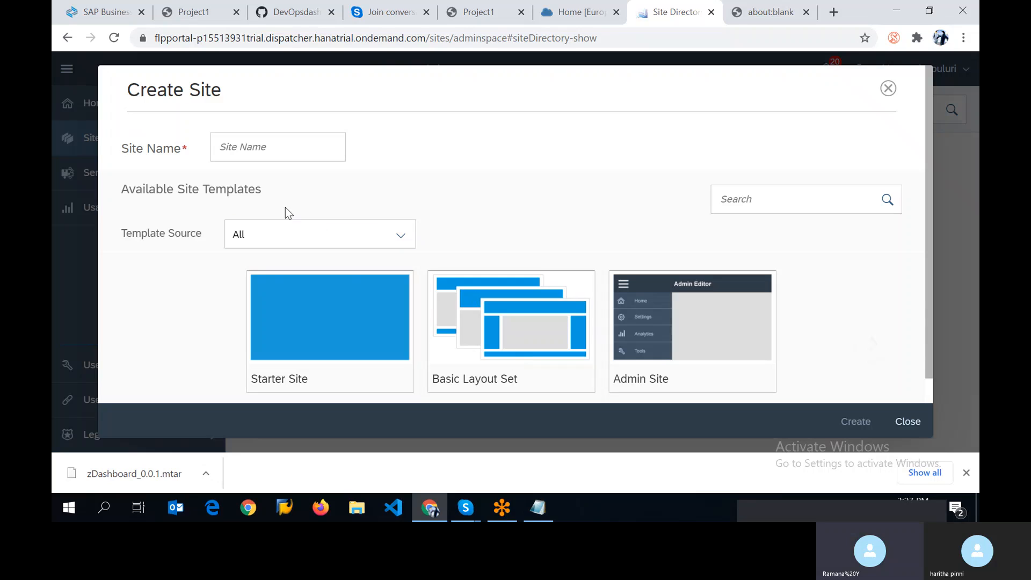
left_click(319, 152)
type("A")
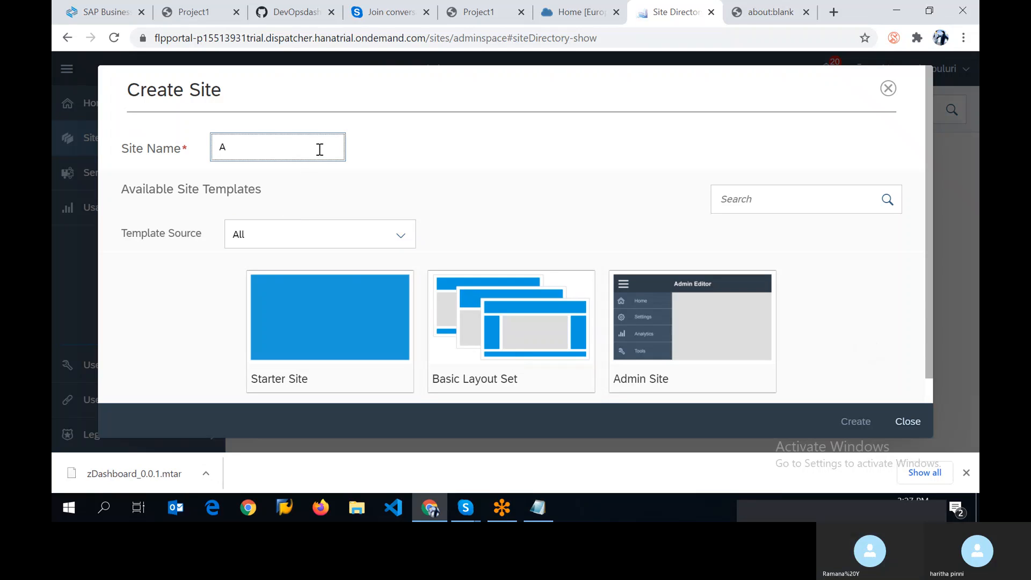
type("ditya ")
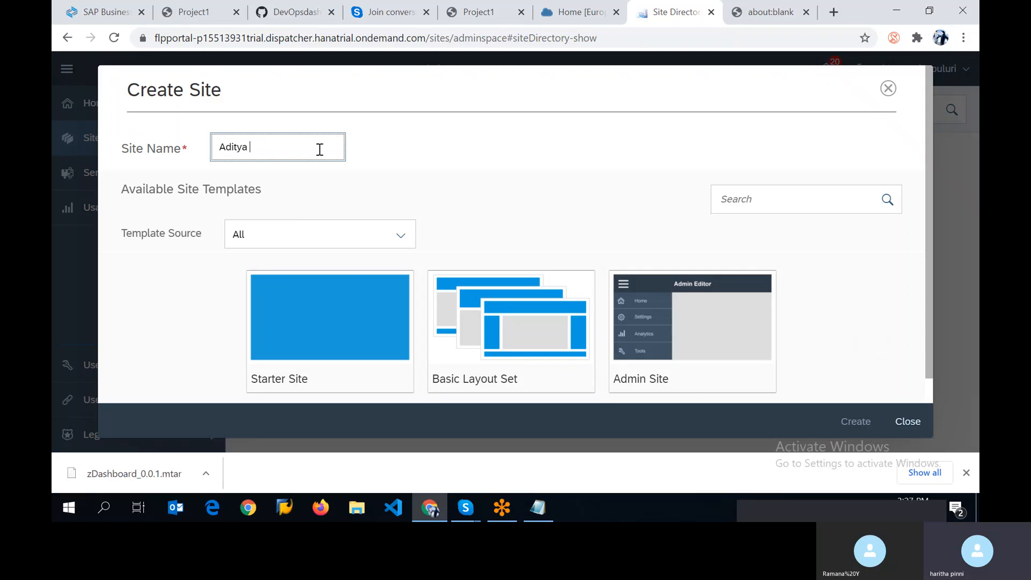
type("Birla Gr")
type("oup")
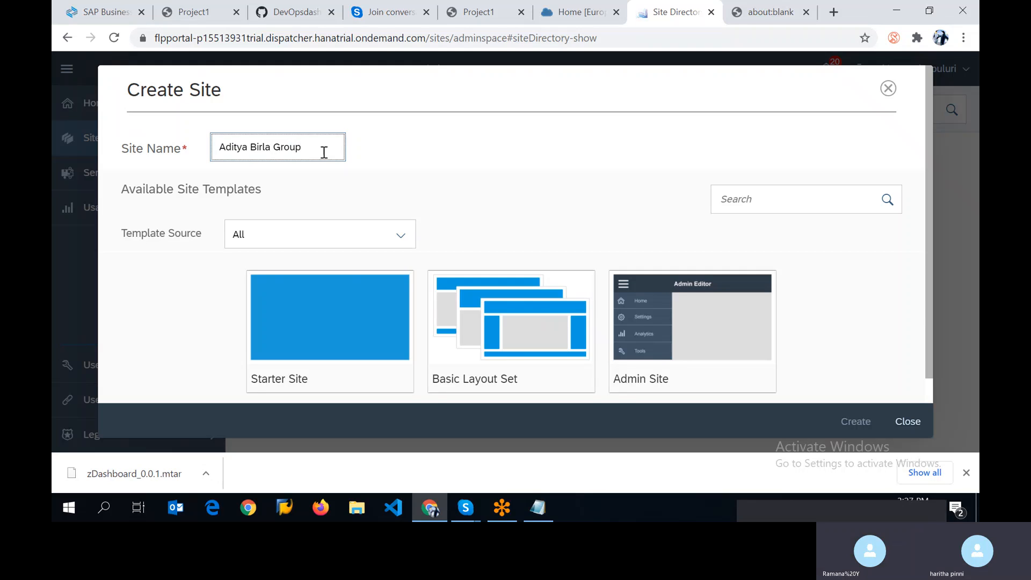
Set the template source to SAP and create the site from the SAP Fiori Launchpad template.
left_click(400, 234)
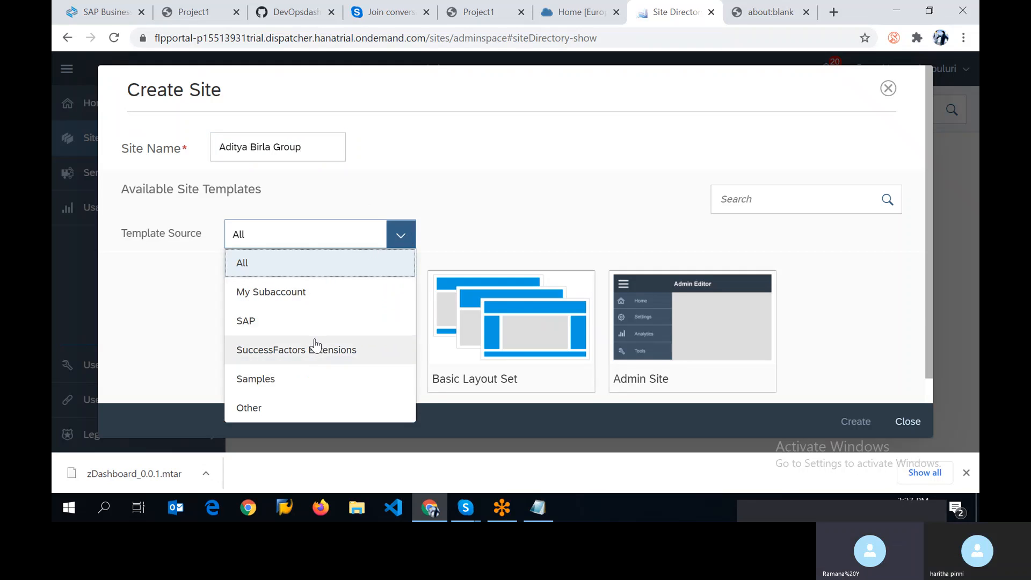
left_click(272, 322)
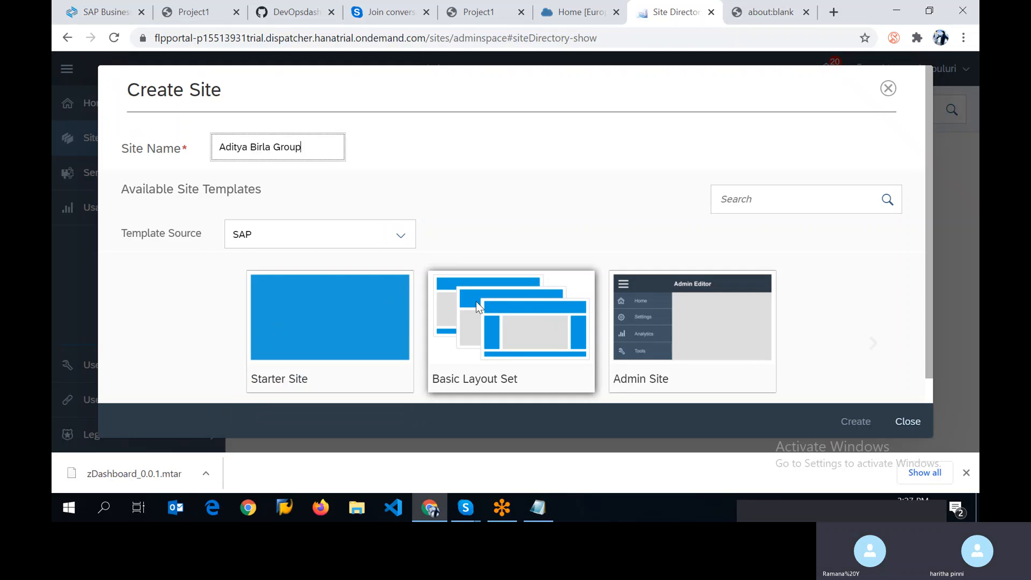
left_click(874, 343)
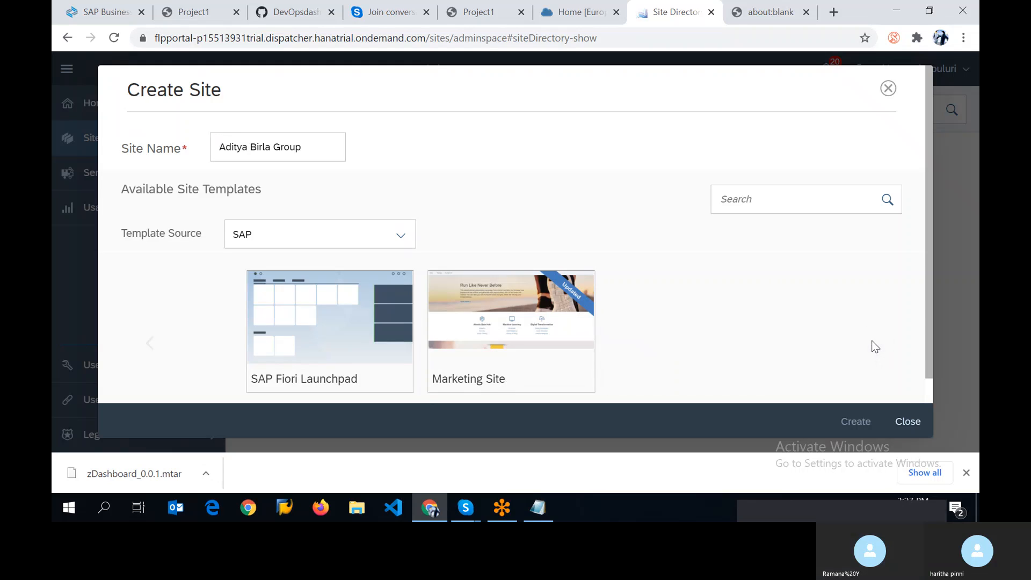
left_click(304, 346)
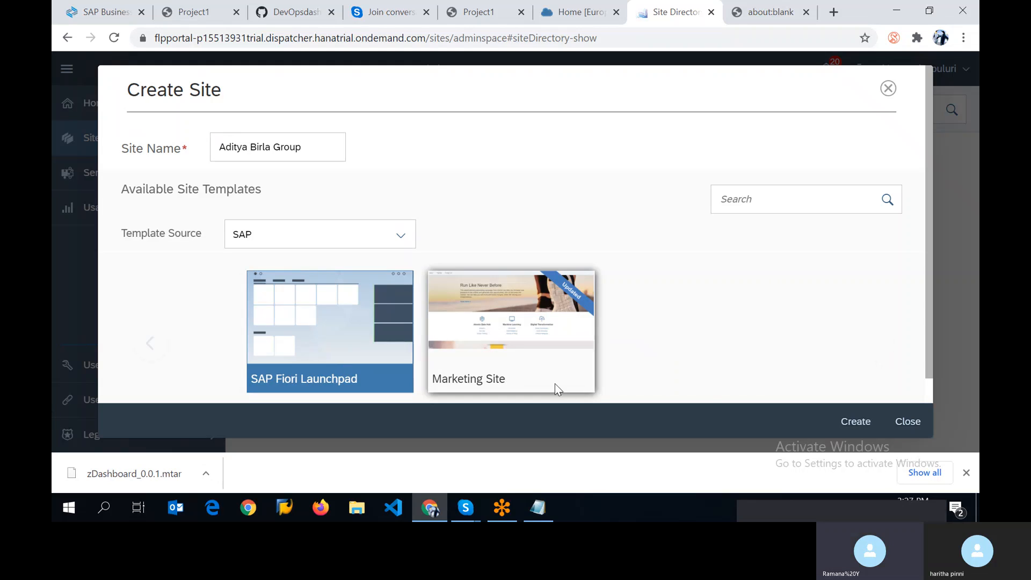
left_click(854, 419)
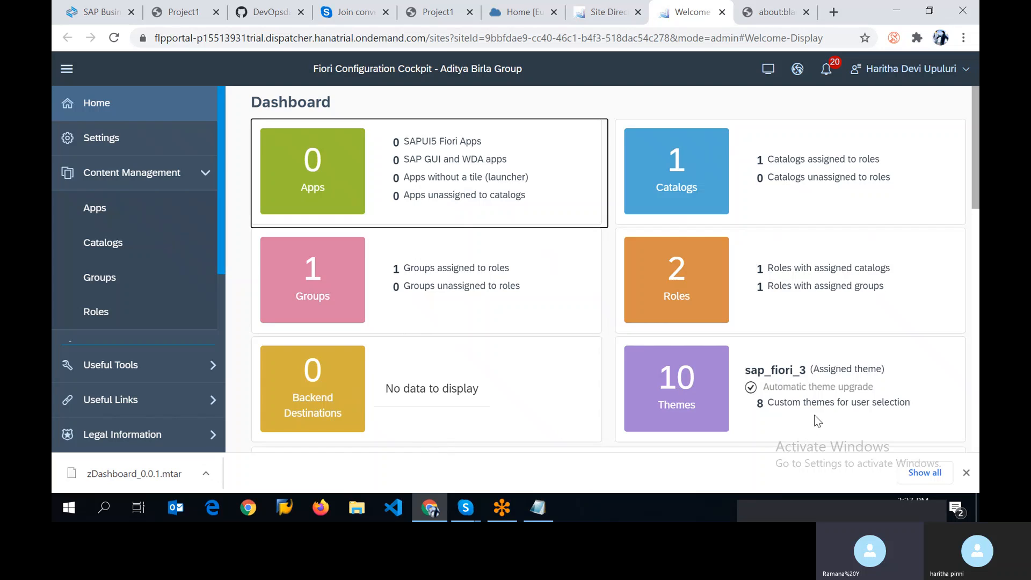
Open the app configuration from the Fiori Configuration Cockpit dashboard and add a new app.
scroll(811, 414, "down", 1)
scroll(784, 355, "down", 1)
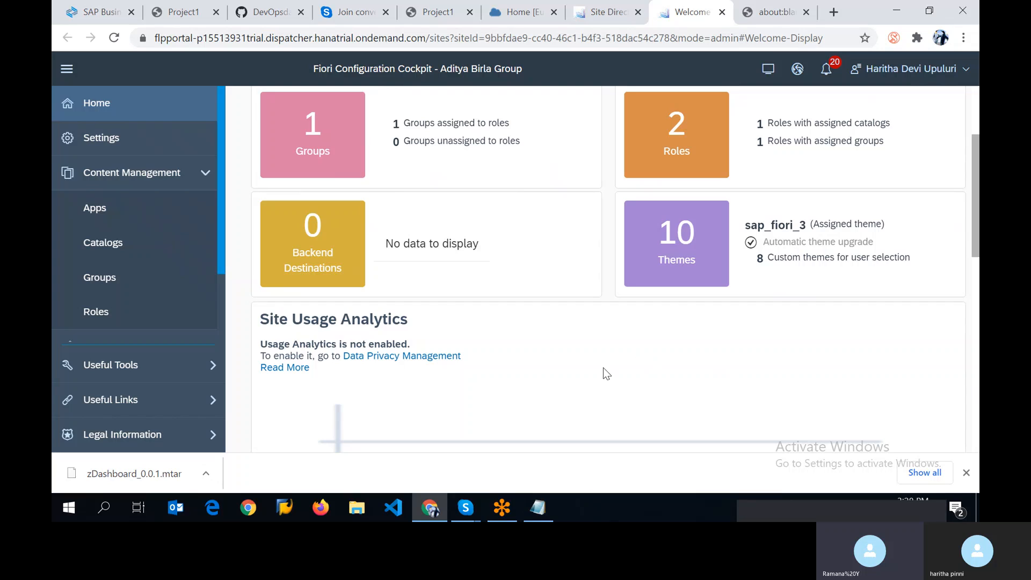
scroll(612, 366, "up", 3)
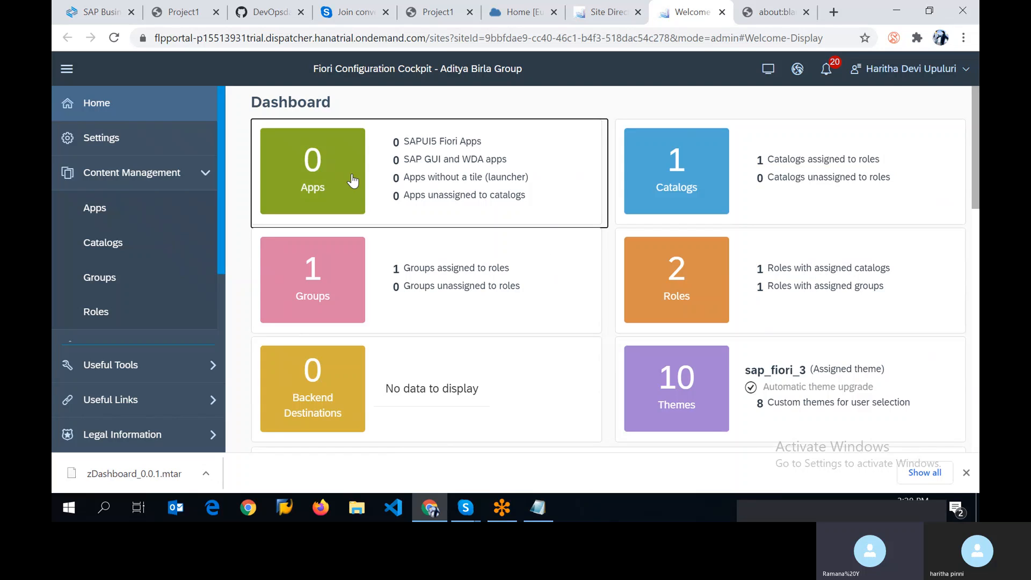
left_click(325, 162)
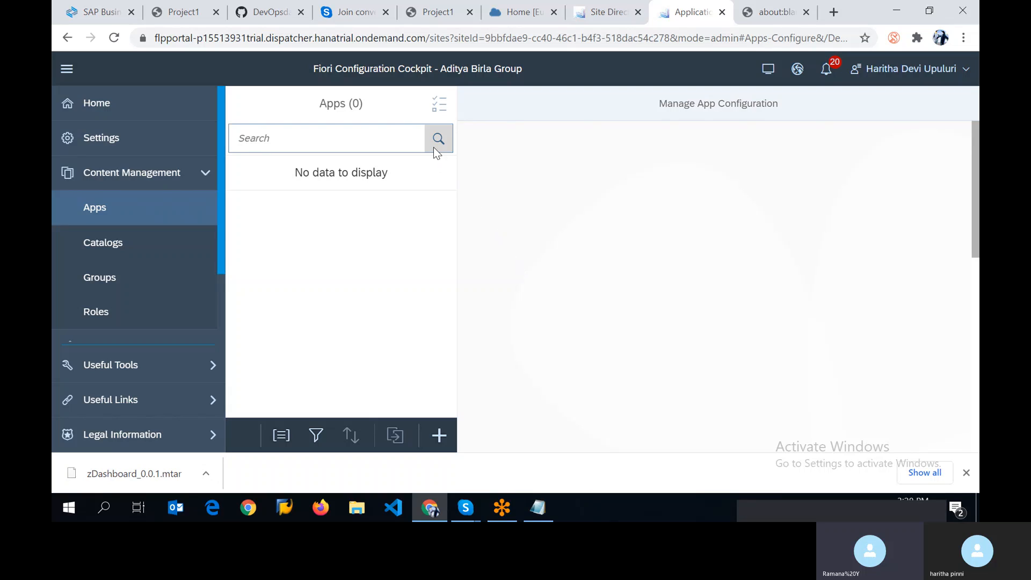
left_click(439, 435)
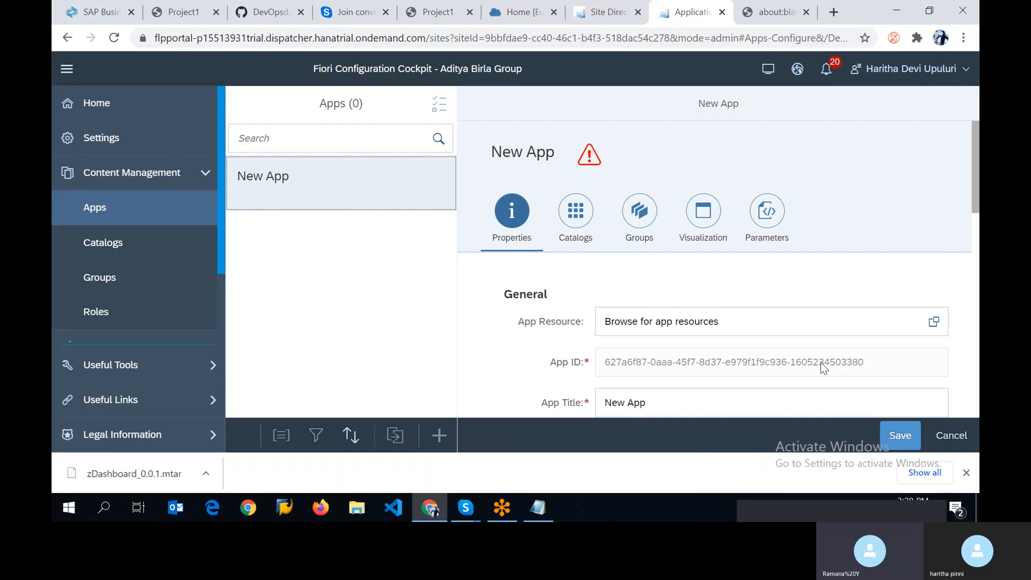
Replace the new app's title with Dev Apps Dashboard.
scroll(785, 365, "down", 1)
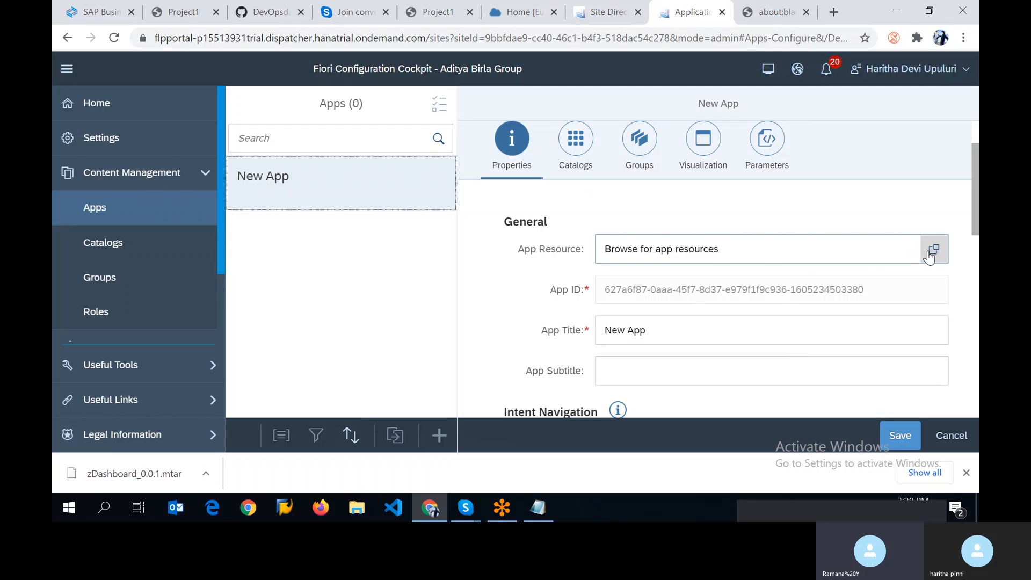
left_click(726, 331)
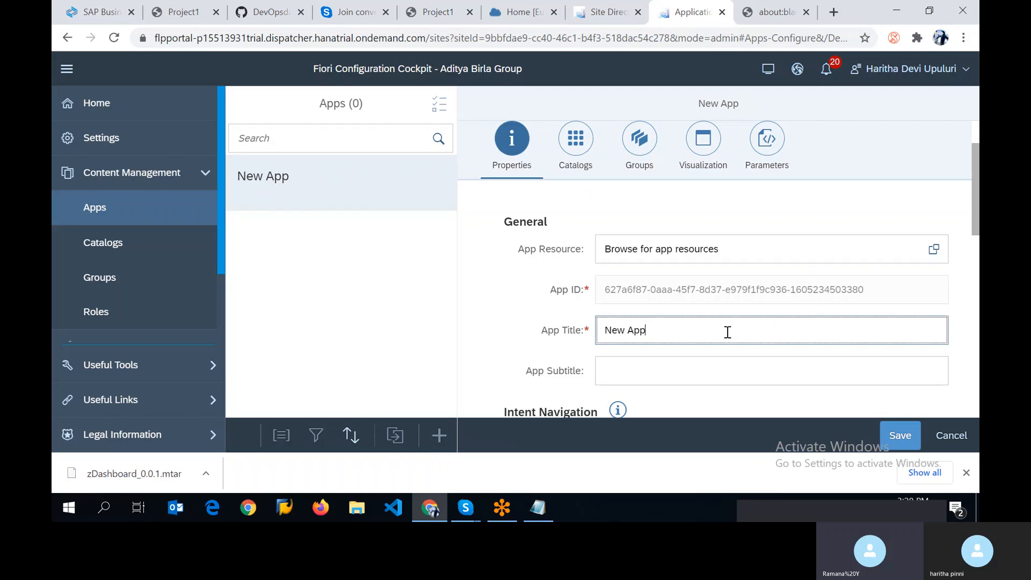
key("BackSpace")
key("BackSpace")
key("BackSpace")
key("BackSpace")
key("BackSpace")
key("BackSpace")
key("BackSpace")
type("A")
key("BackSpace")
type("Dev A")
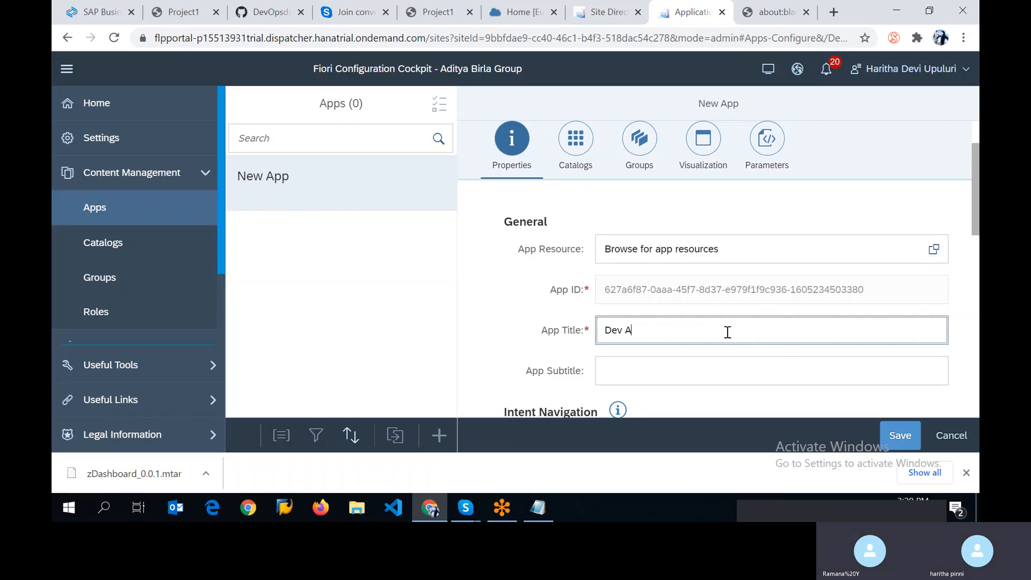
type("PP")
key("BackSpace")
key("BackSpace")
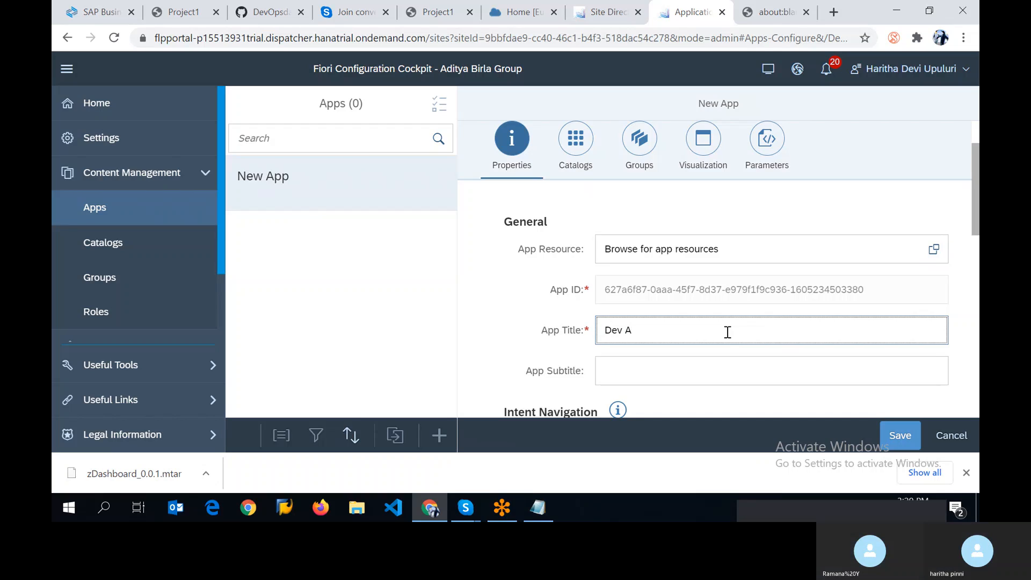
type("pps ")
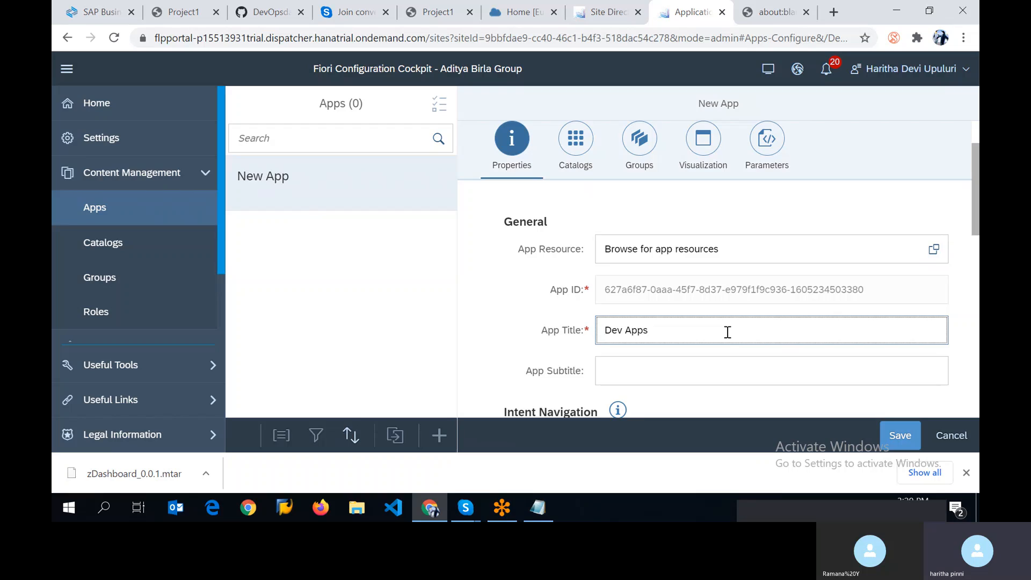
type("Dashboard")
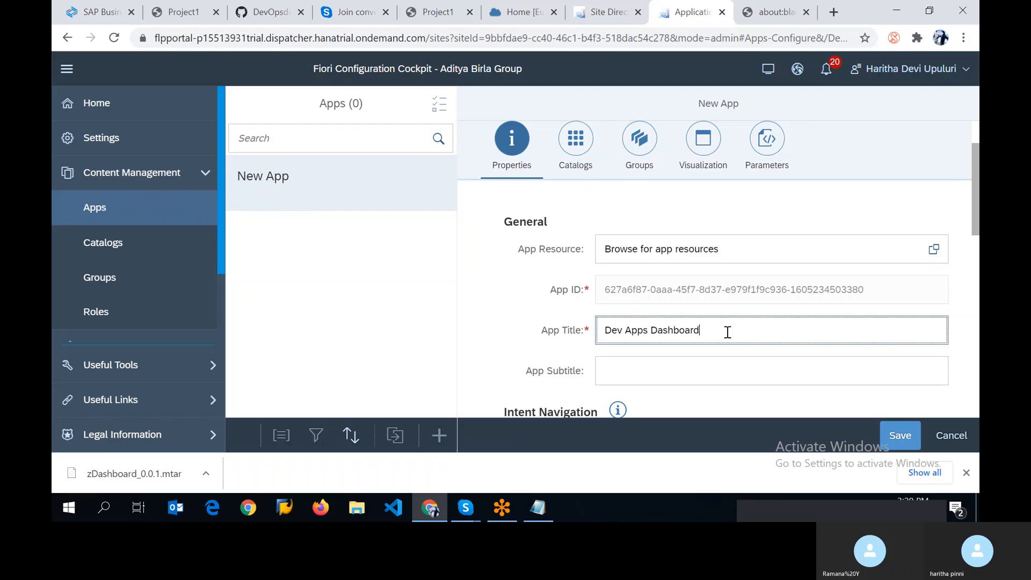
left_click(511, 340)
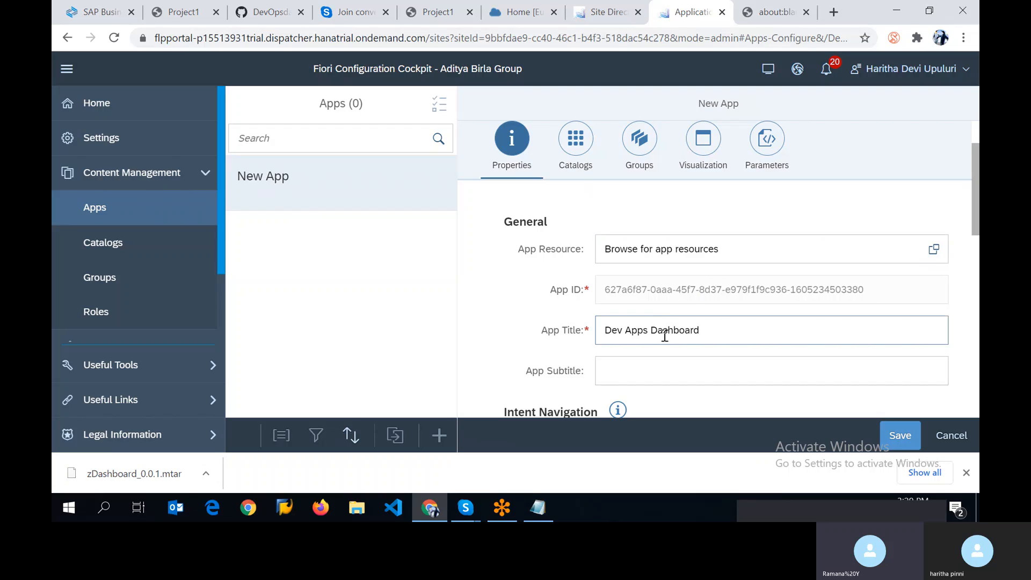
Set the app subtitle to Aditya Birla Group.
scroll(710, 341, "down", 2)
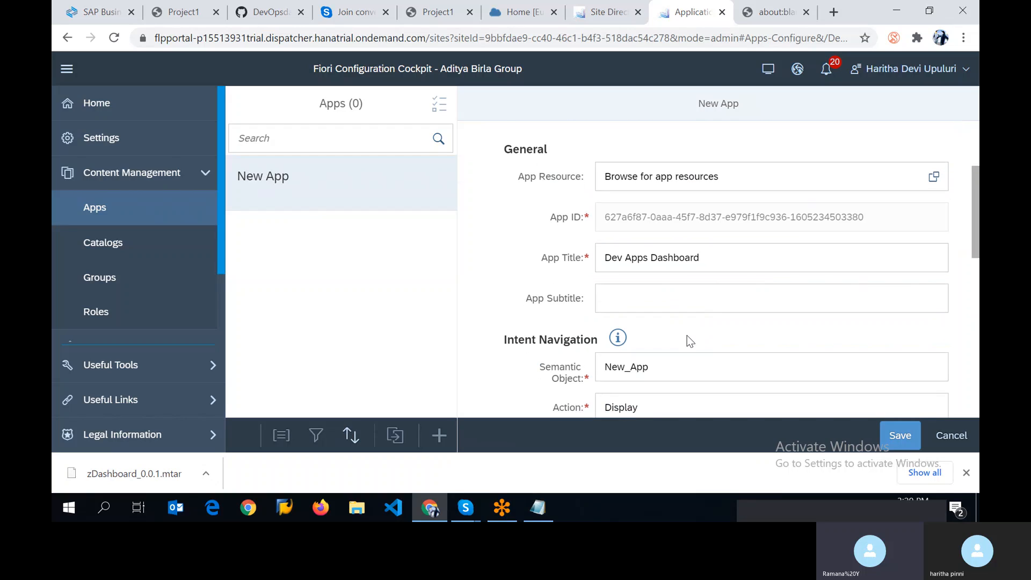
left_click(654, 298)
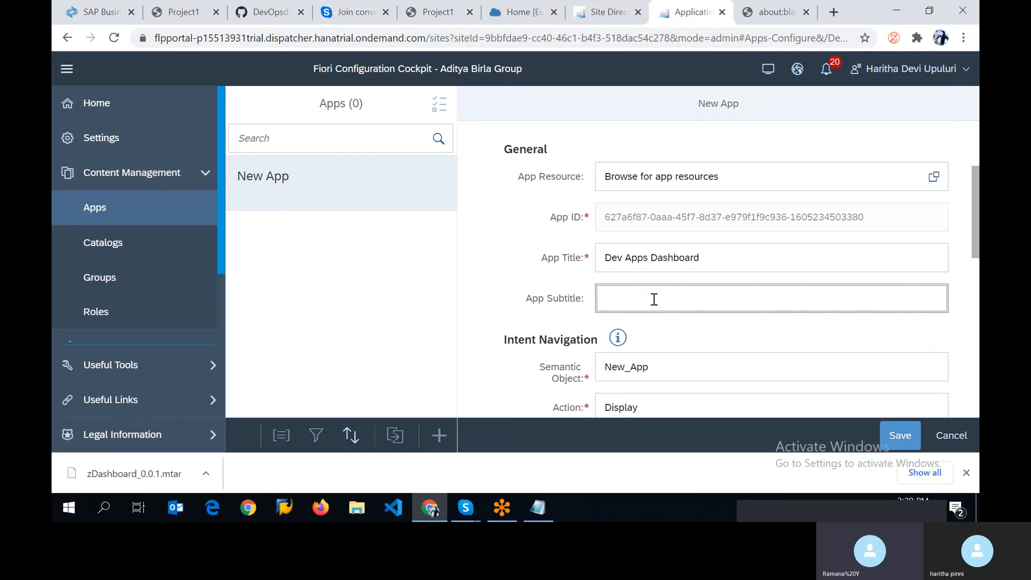
type("A")
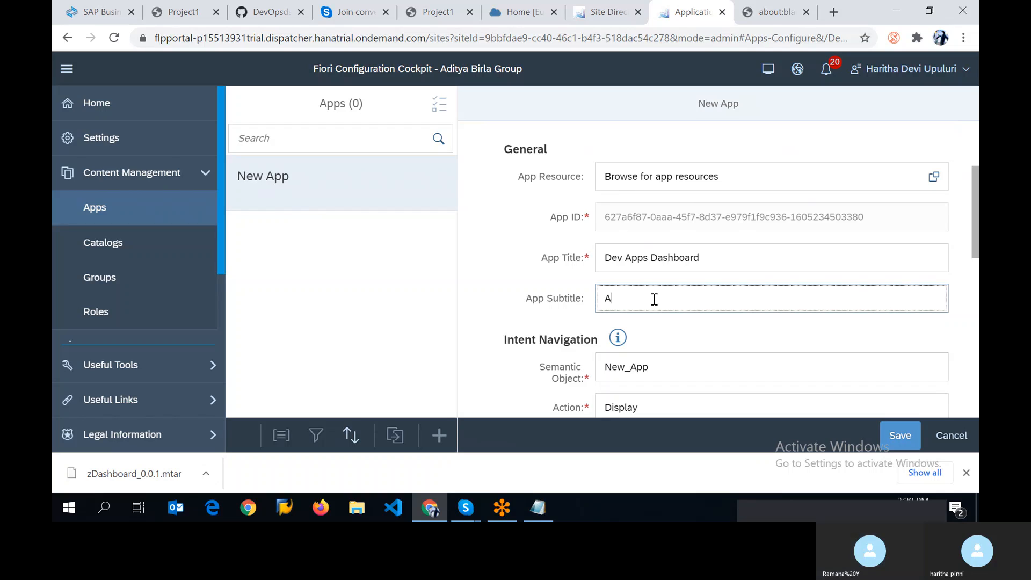
type("ditya Birla Group")
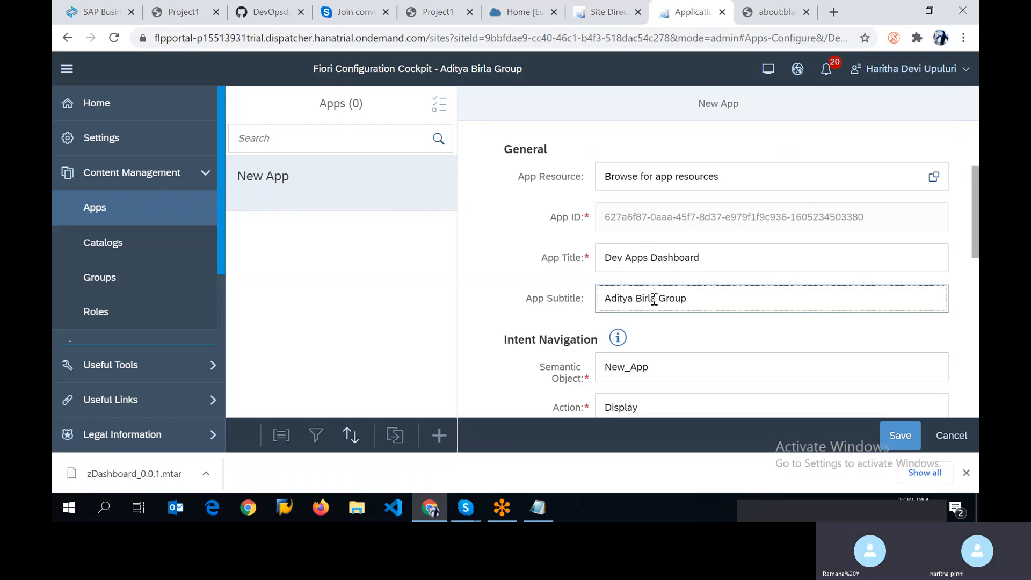
Extend the app subtitle so it reads Aditya Birla Group Pantaloon service.
type(" Panta")
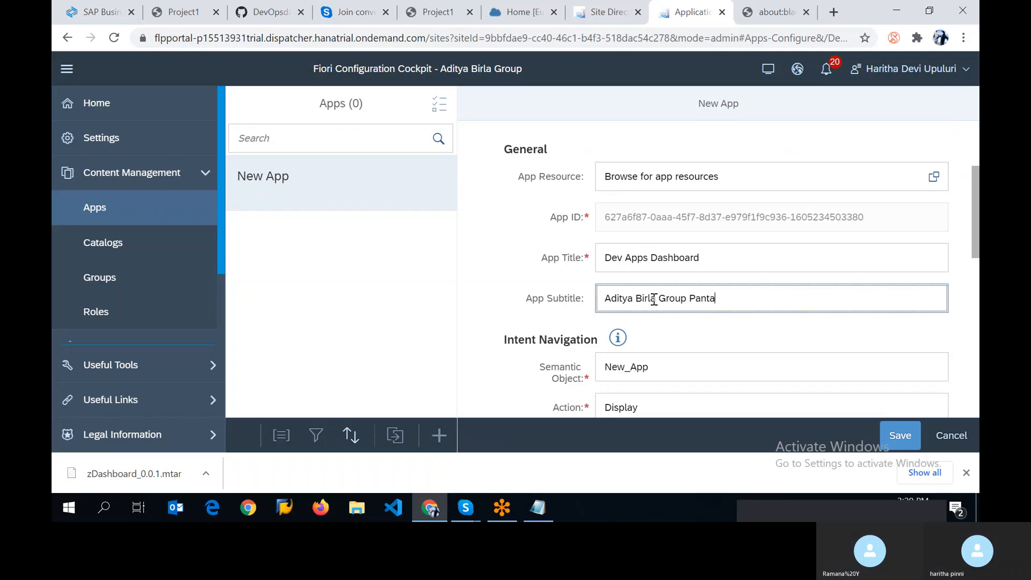
type("loon ")
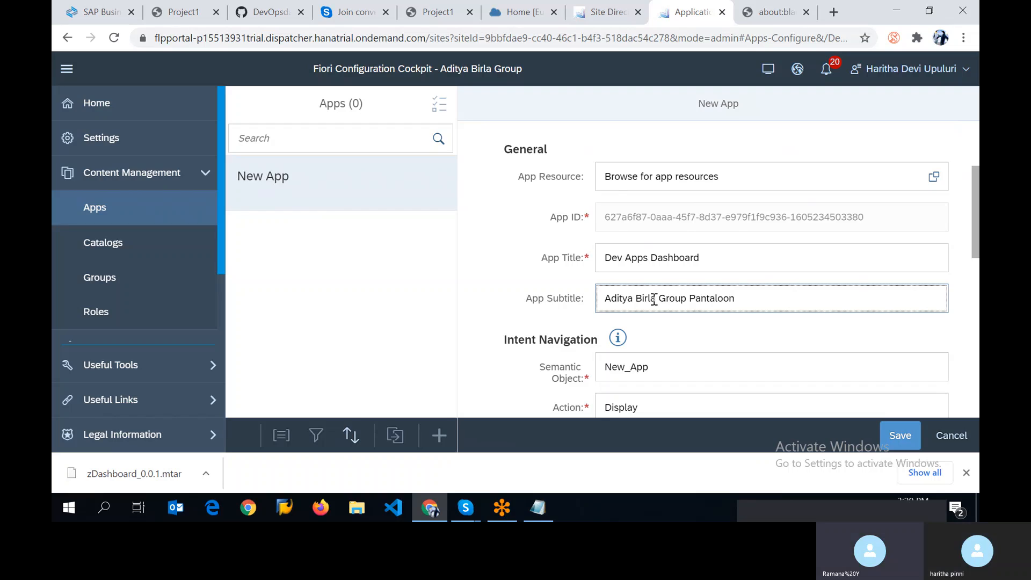
type("service")
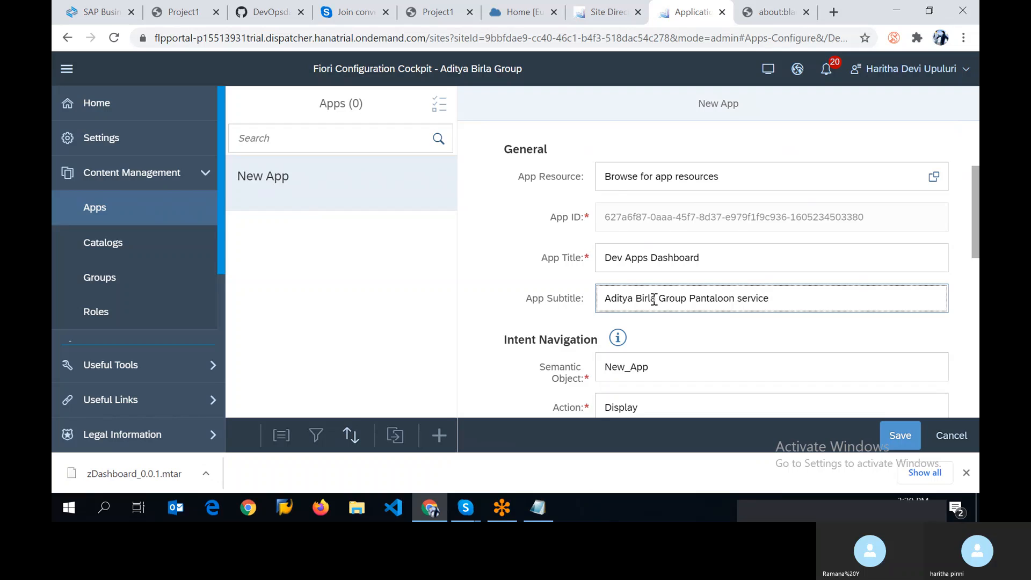
left_click(707, 343)
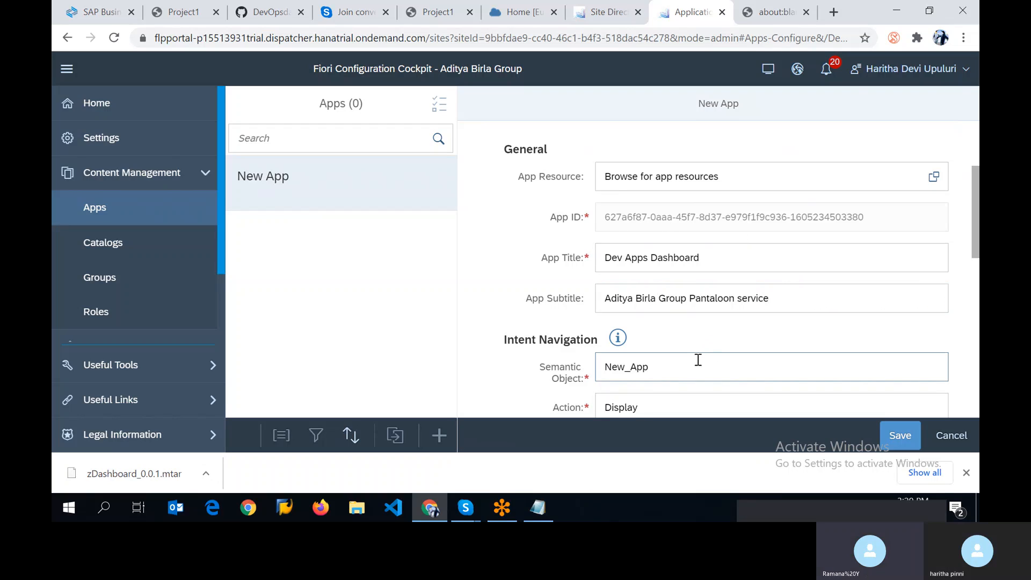
Replace the semantic object in the intent navigation with Manage.
scroll(698, 360, "down", 2)
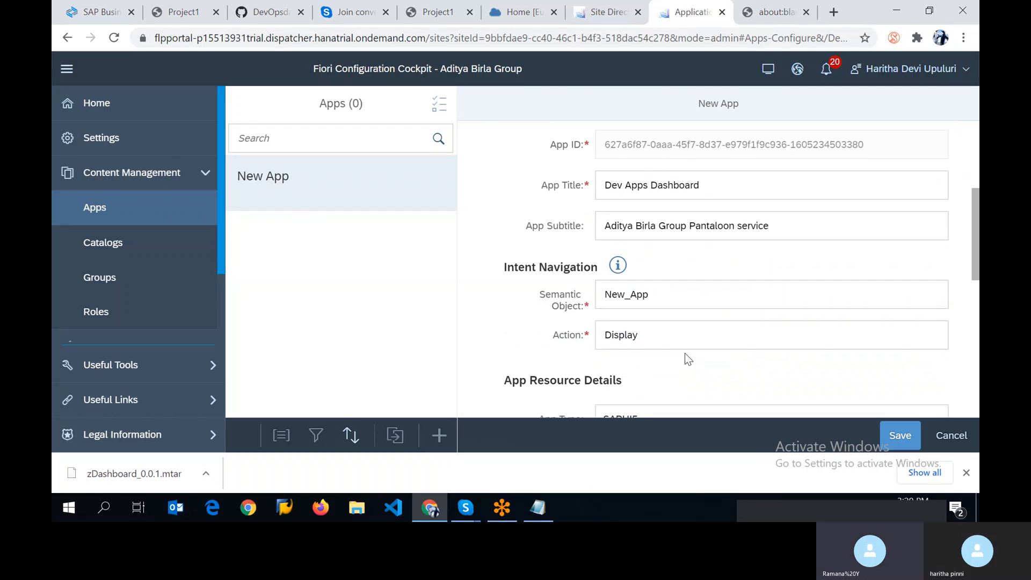
left_click(675, 298)
key("BackSpace")
key("BackSpace")
key("BackSpace")
key("BackSpace")
key("BackSpace")
key("BackSpace")
key("BackSpace")
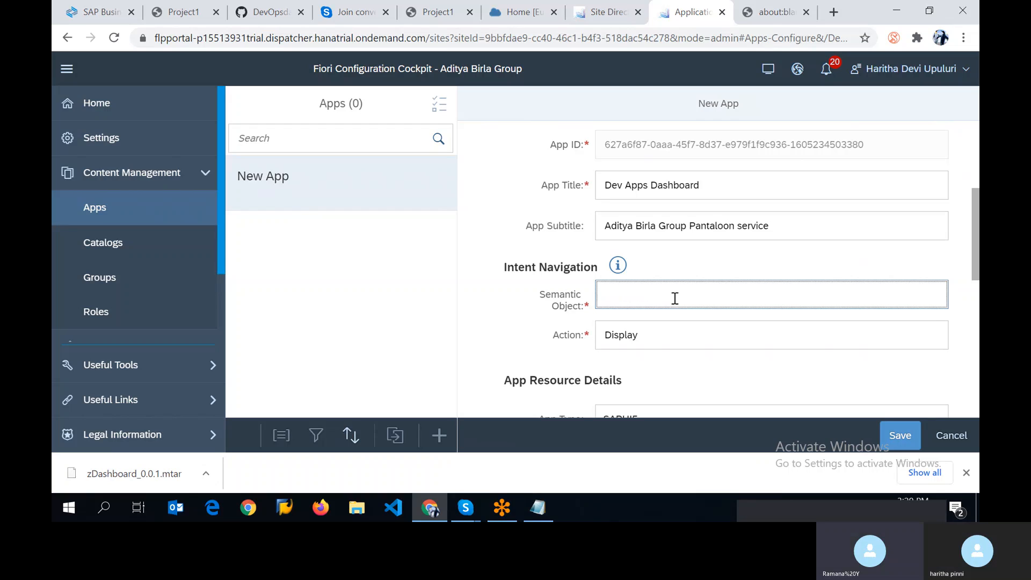
type("M")
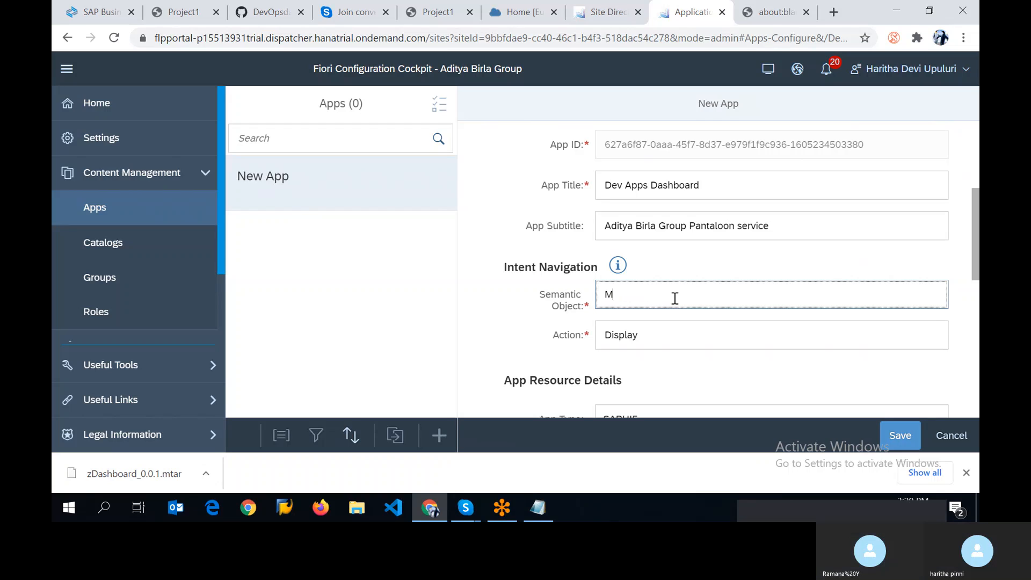
type("anage")
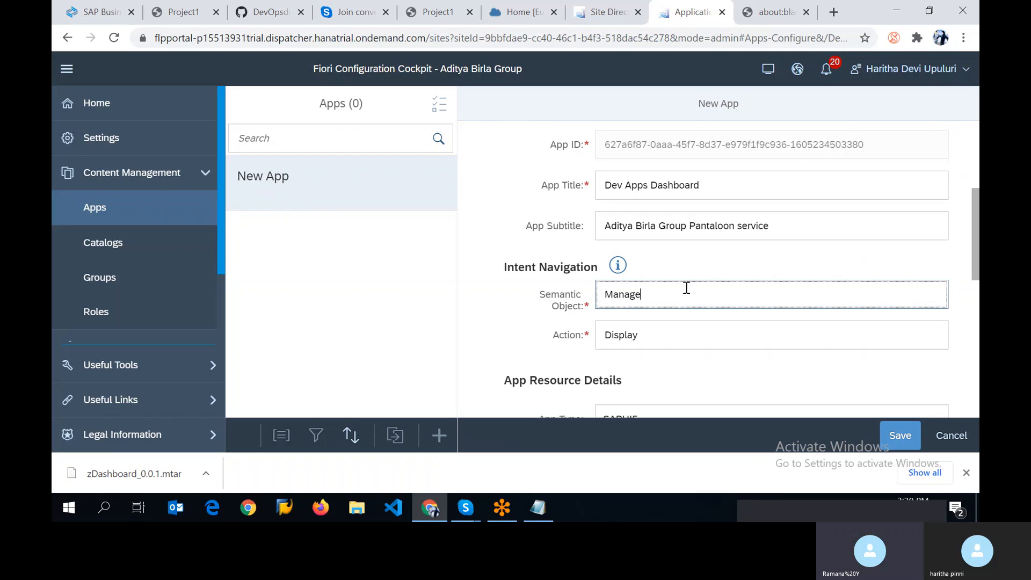
left_click(687, 328)
left_click(535, 361)
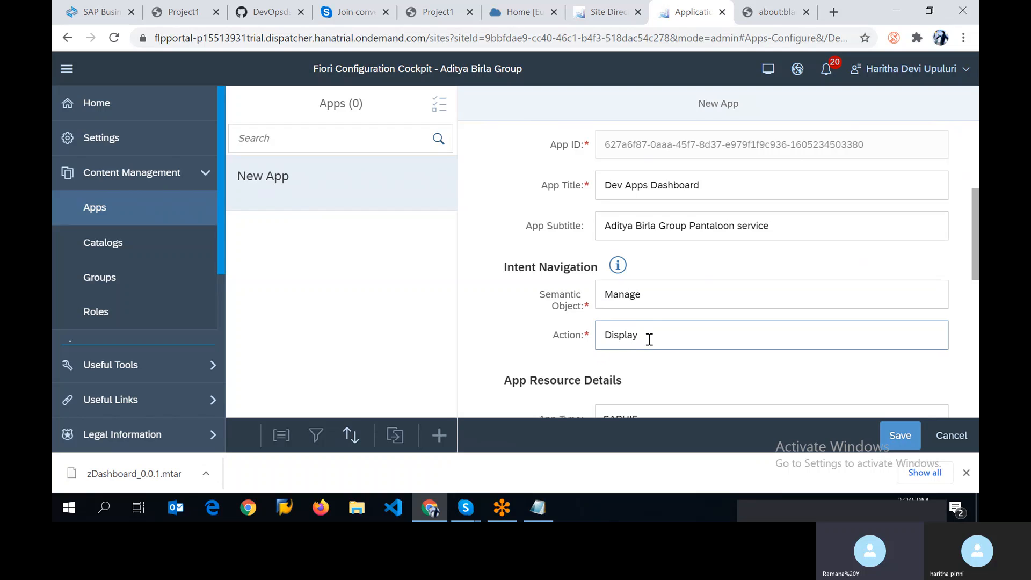
Change the semantic object to Moniter, keeping Display as the action.
left_click(652, 304)
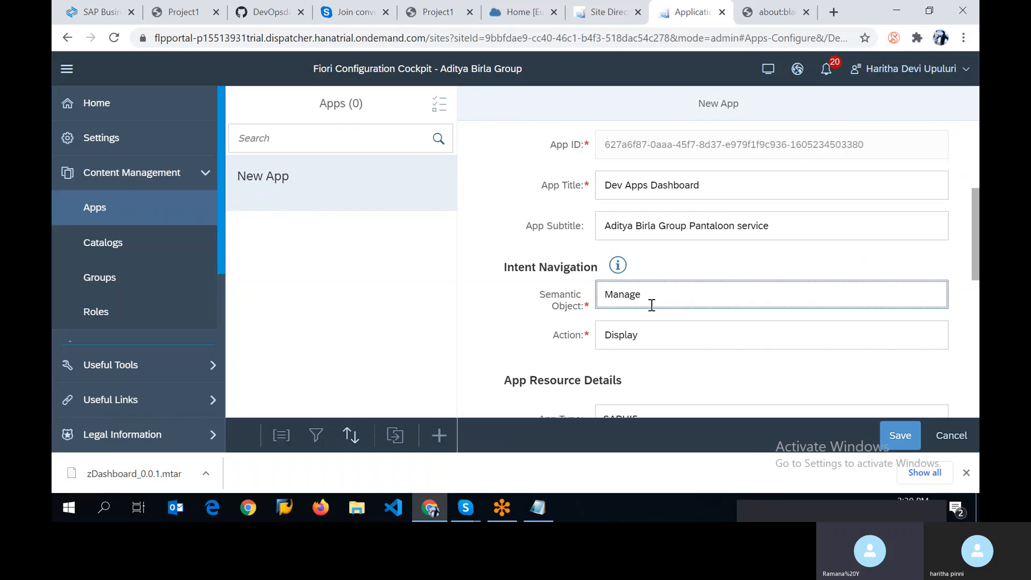
key("BackSpace")
key("BackSpace")
key("BackSpace")
key("BackSpace")
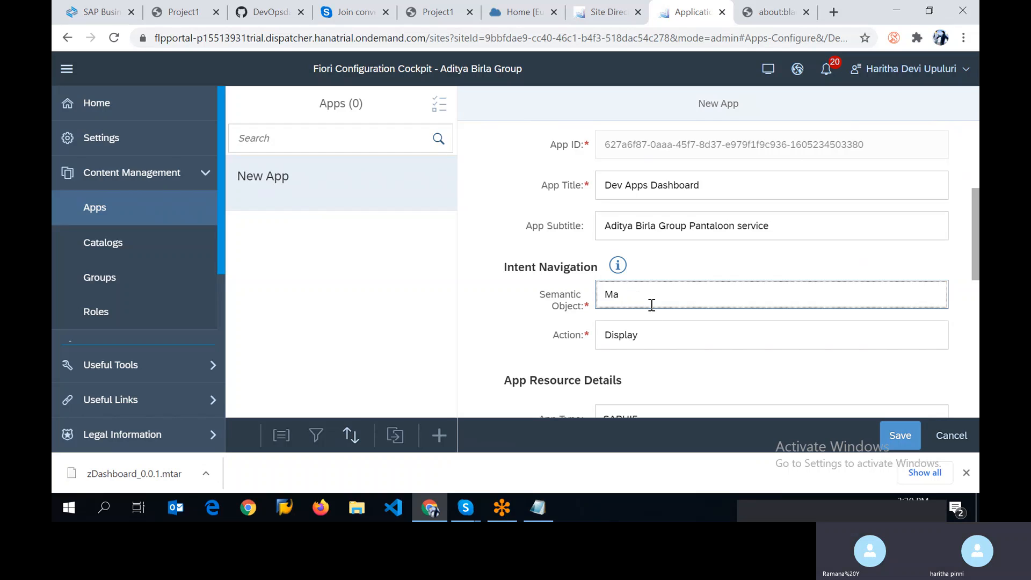
type("oni")
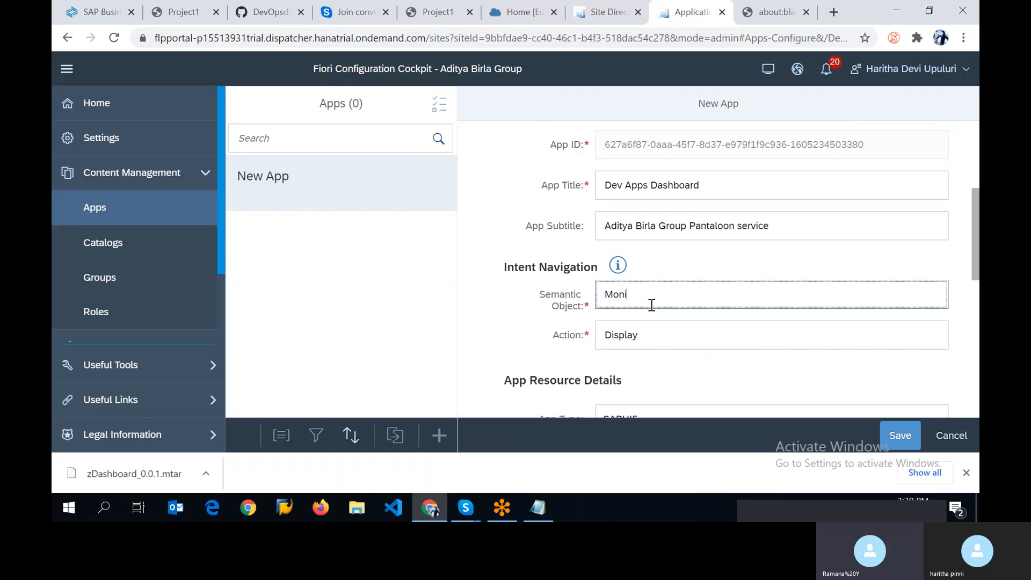
type("ter")
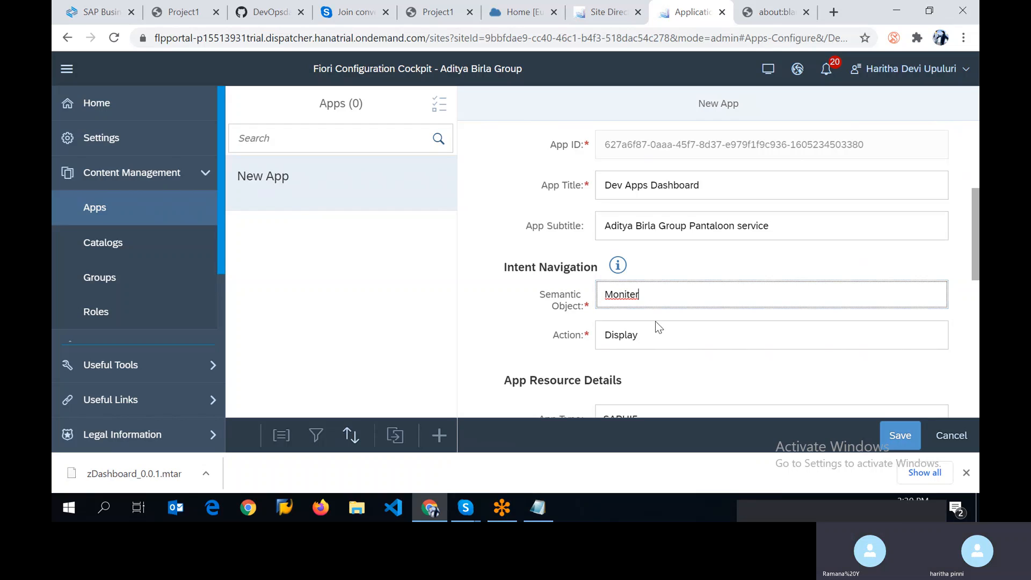
left_click(660, 335)
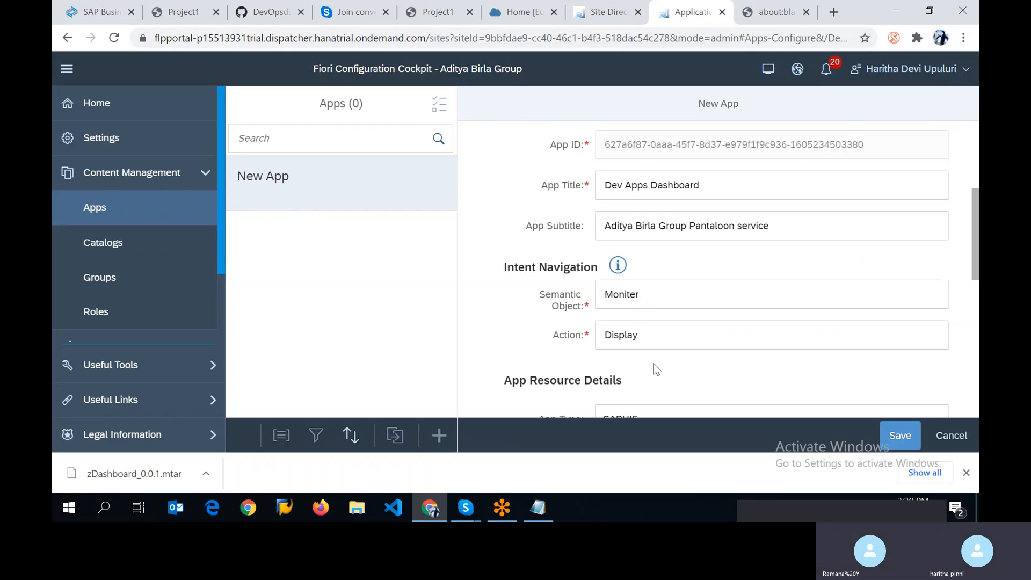
Examine the app types offered in the app resource details, keeping SAPUI5 selected.
scroll(719, 358, "down", 1)
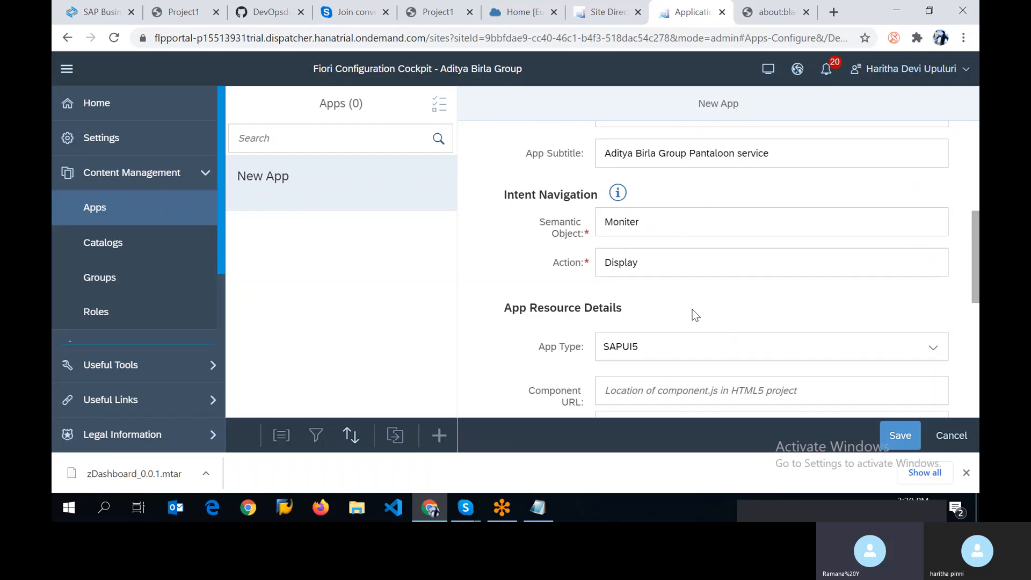
scroll(695, 314, "down", 3)
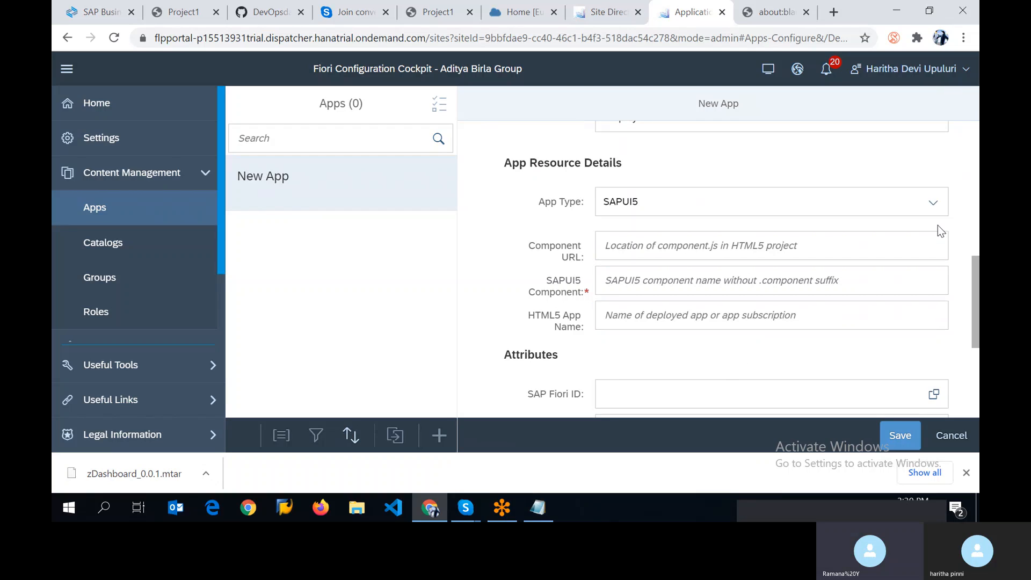
left_click(937, 210)
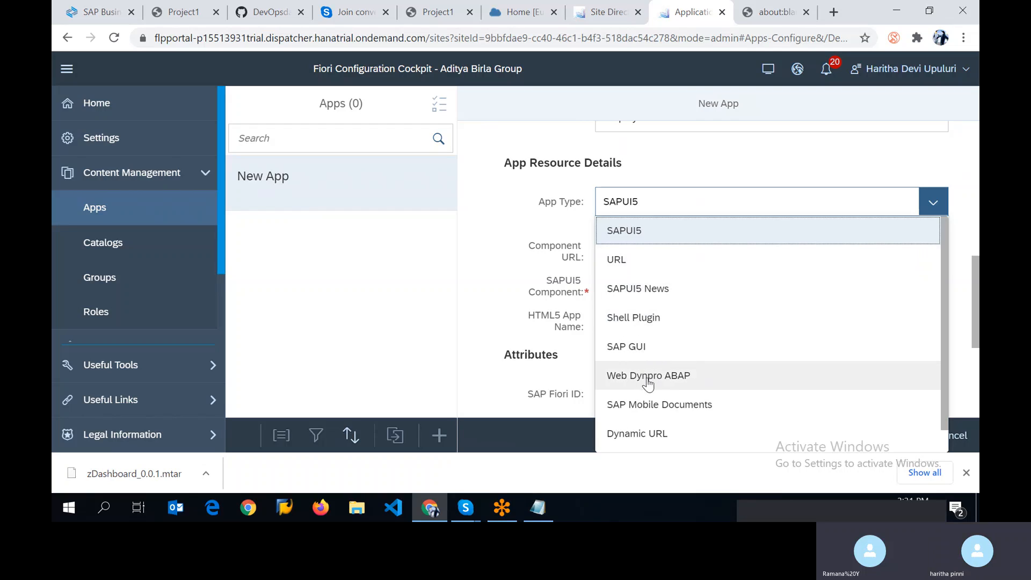
scroll(659, 412, "down", 1)
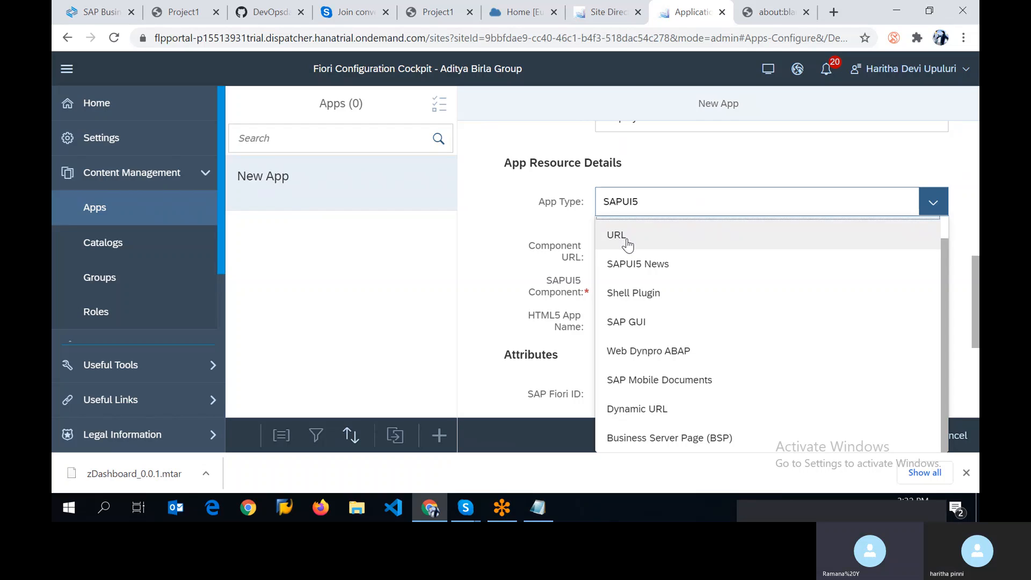
left_click(484, 249)
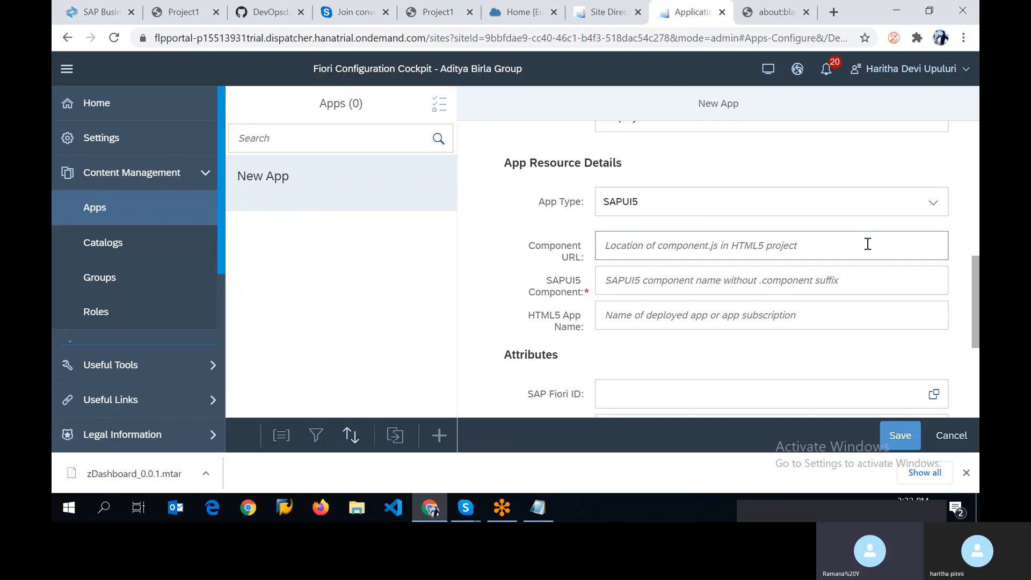
Switch to SAP Business Application Studio and open Component.js from the webapp folder of Project1.
left_click(725, 237)
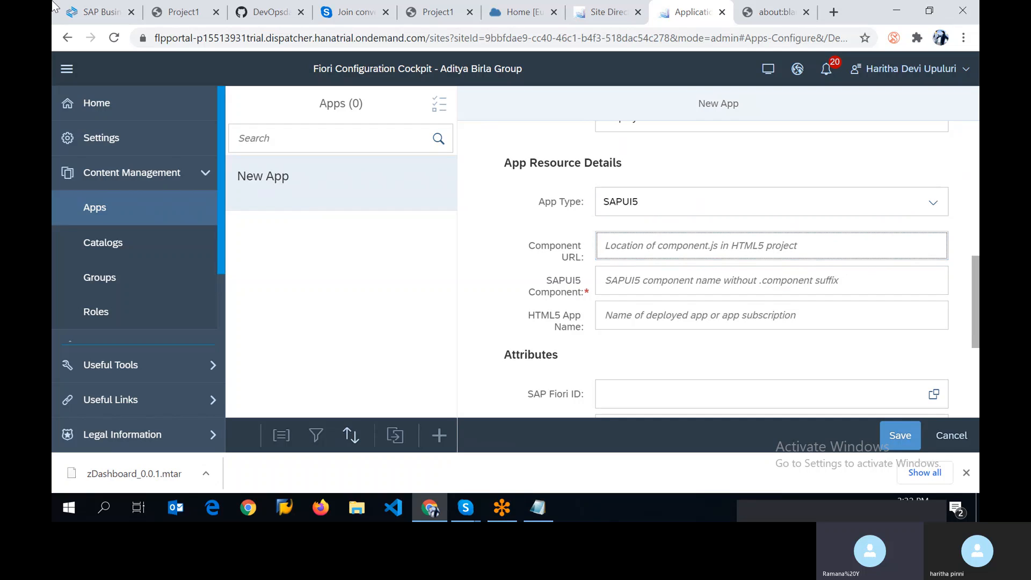
left_click(104, 8)
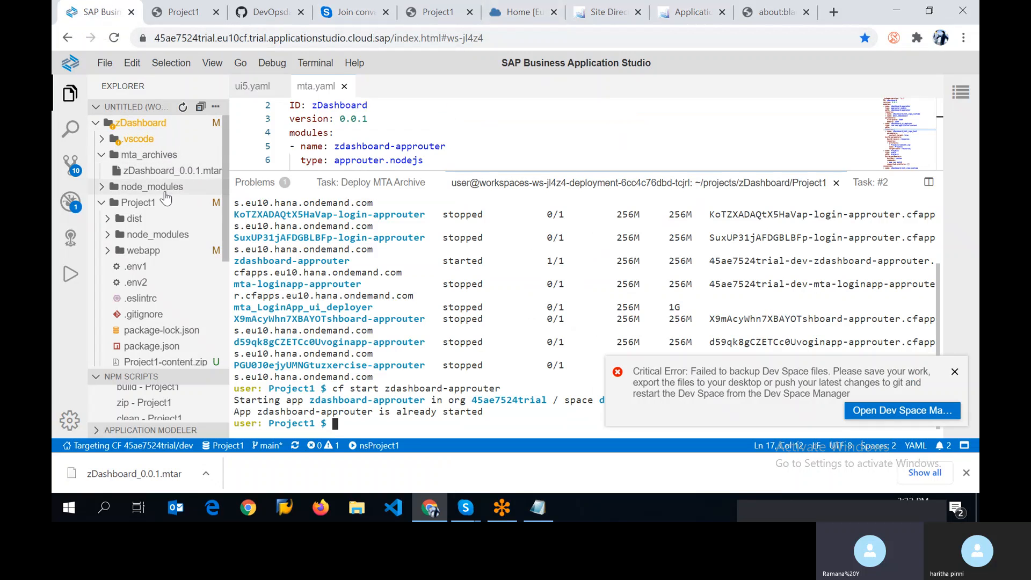
left_click(139, 207)
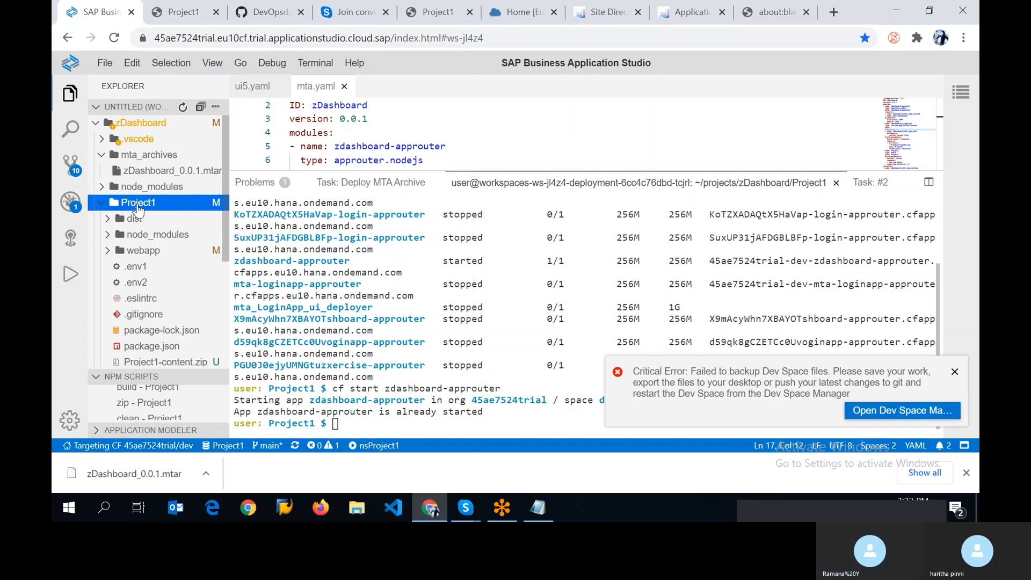
right_click(138, 208)
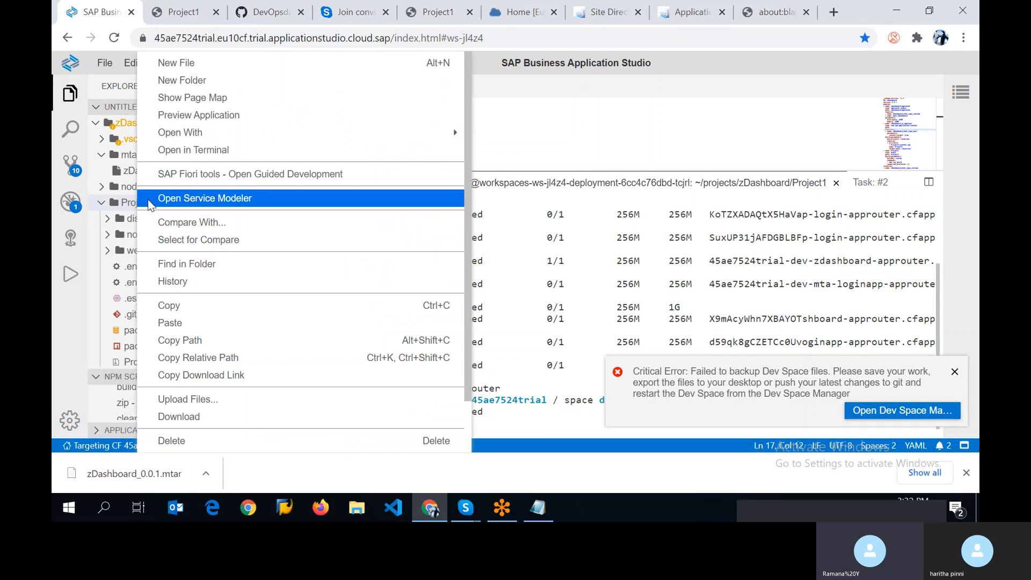
left_click(519, 127)
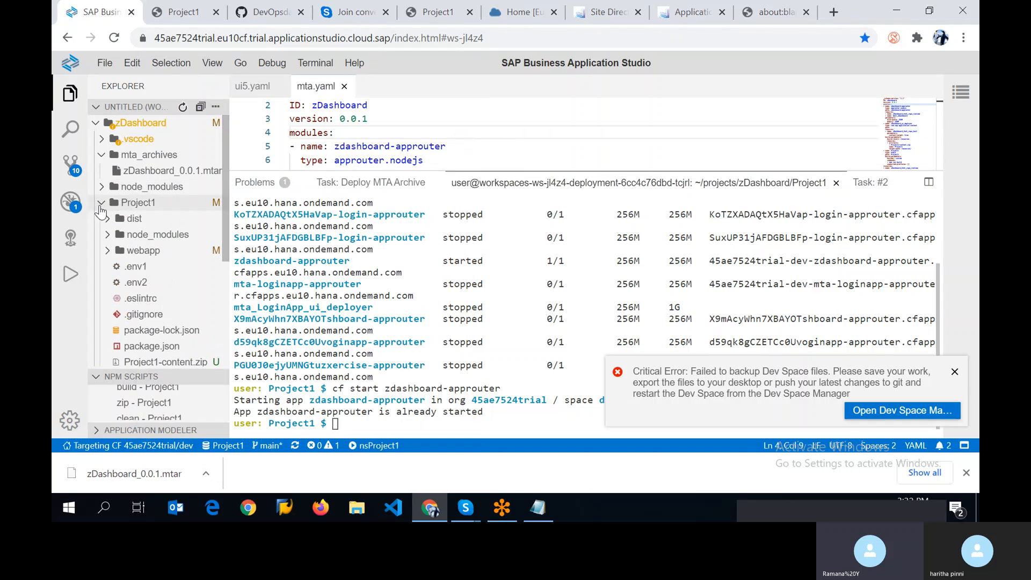
left_click(103, 206)
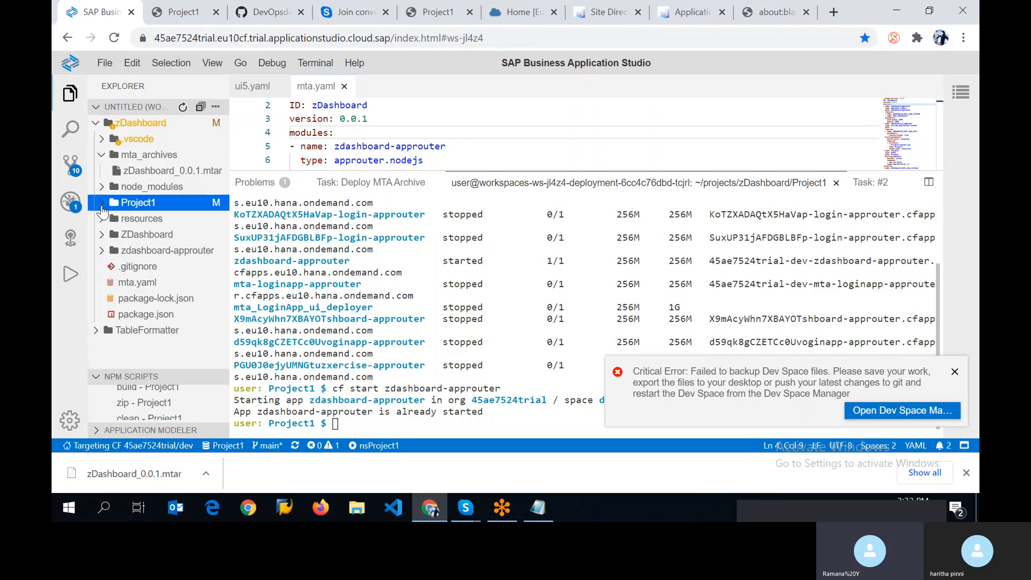
left_click(102, 204)
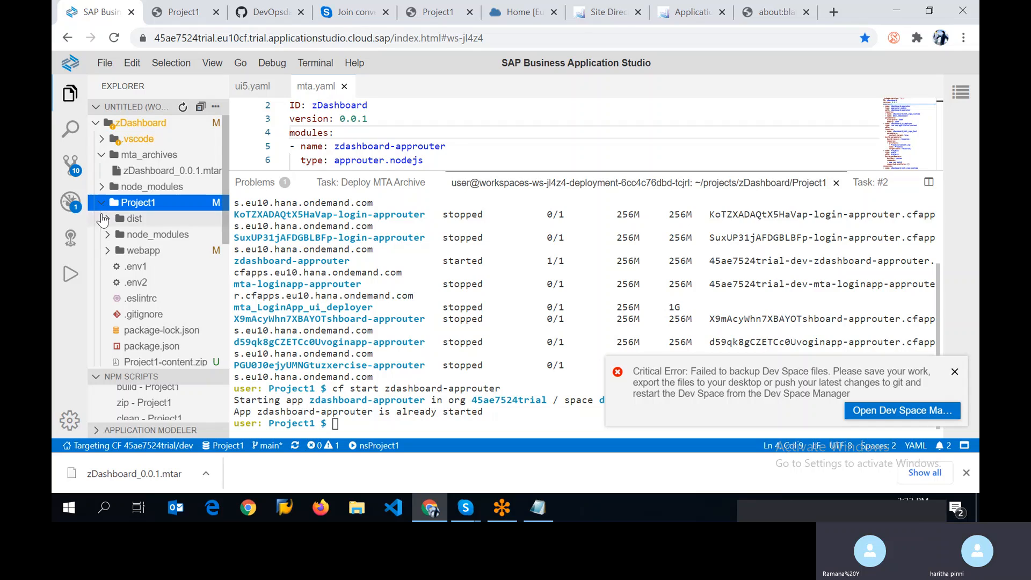
left_click(112, 251)
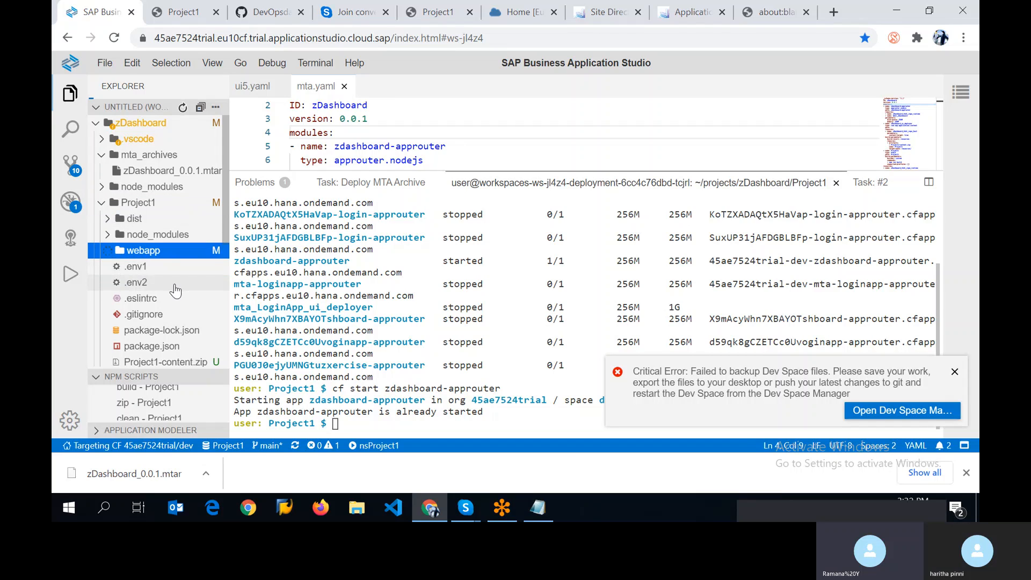
scroll(177, 288, "down", 3)
scroll(164, 247, "down", 3)
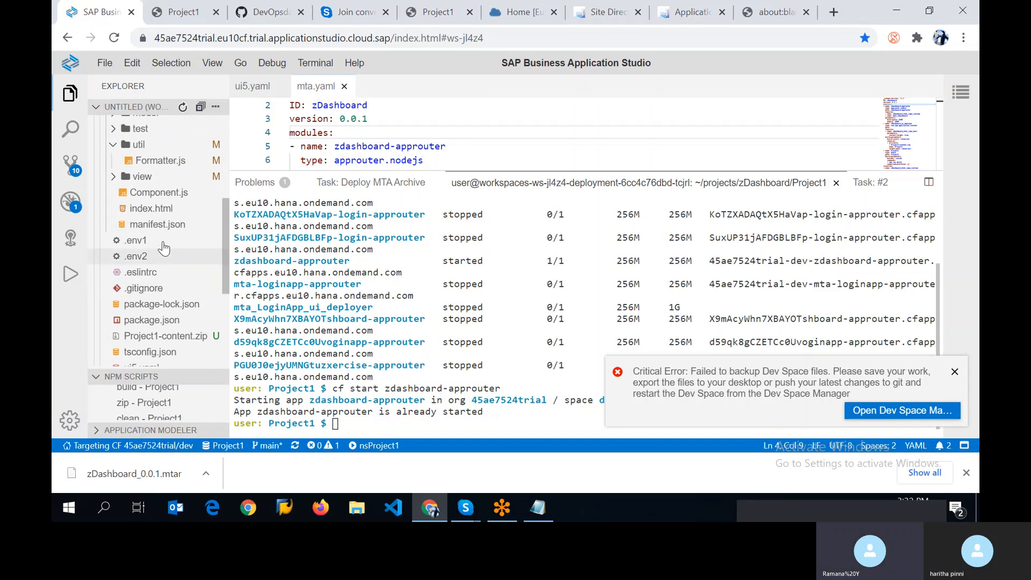
left_click(161, 194)
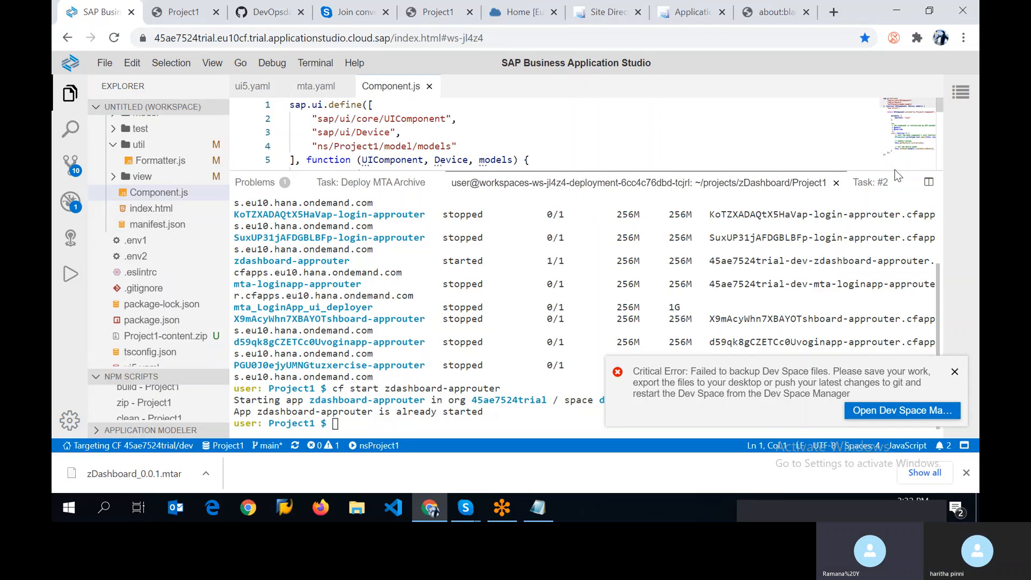
Enlarge the Component.js editor area and dismiss the Dev Space backup error, returning to the code.
left_click(930, 184)
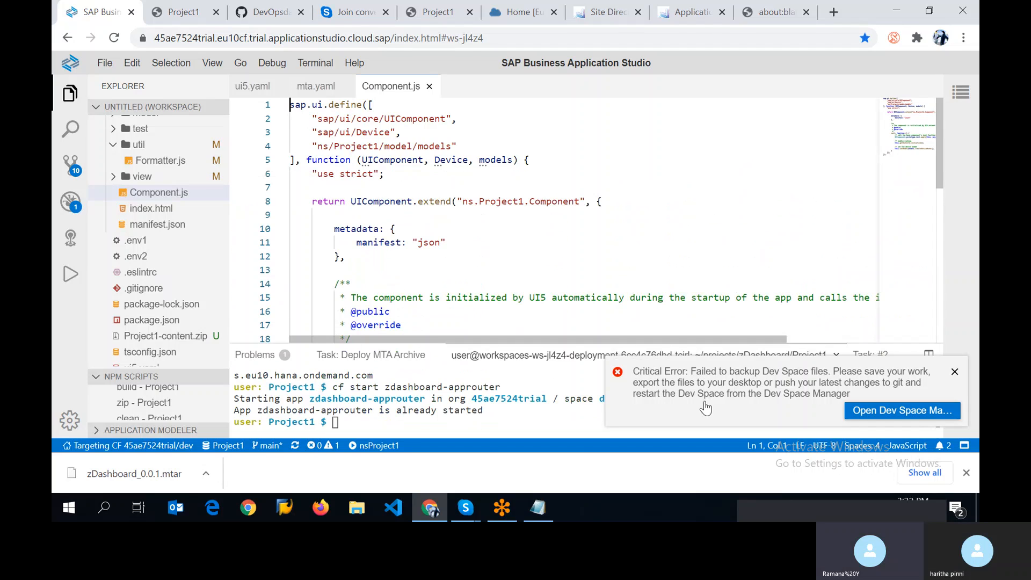
left_click(955, 373)
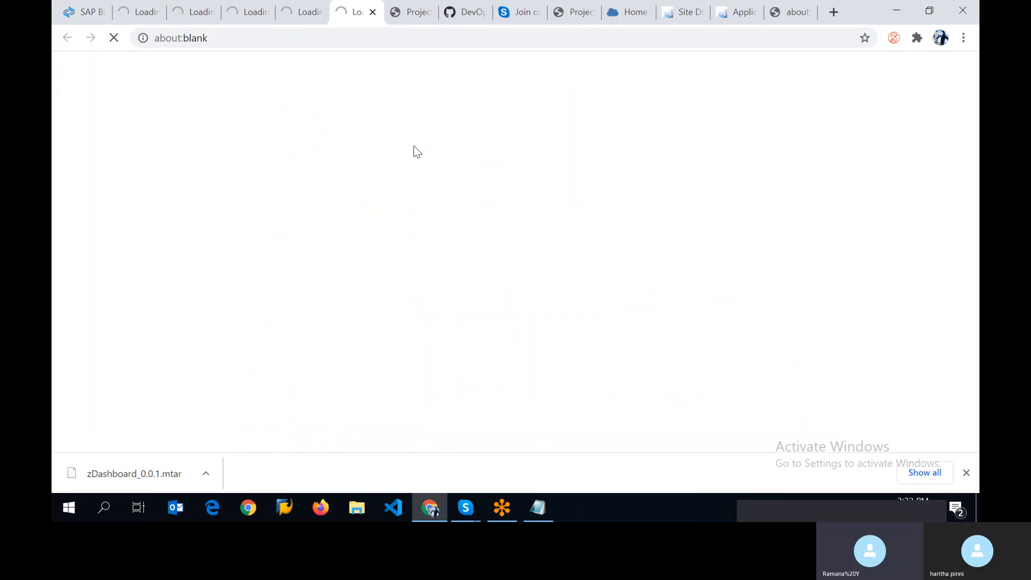
left_click(90, 12)
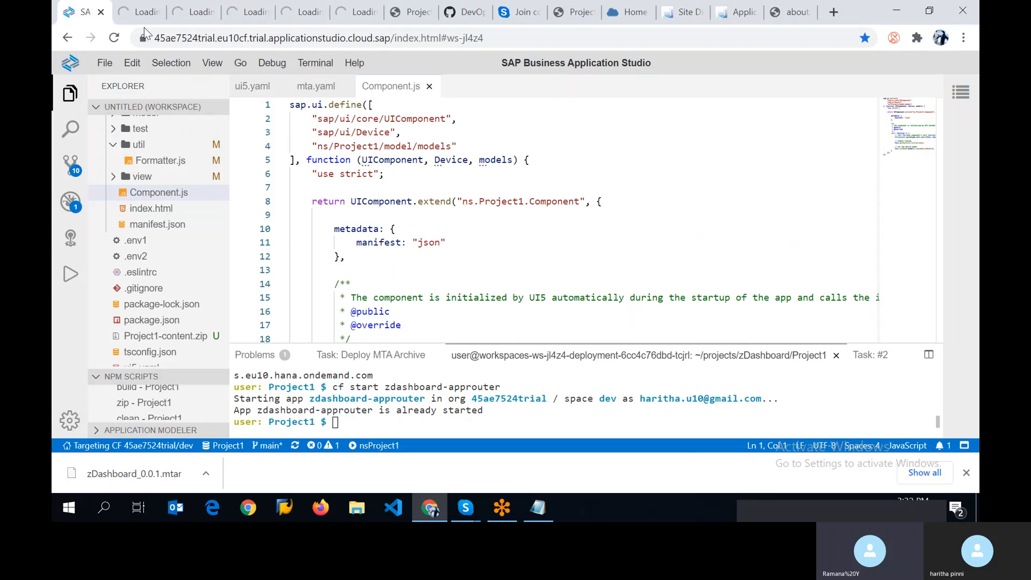
Close the failed Welcome browser tabs, keeping the Project1 dashboard preview open, and return to Component.js in SAP Business Application Studio.
left_click(309, 15)
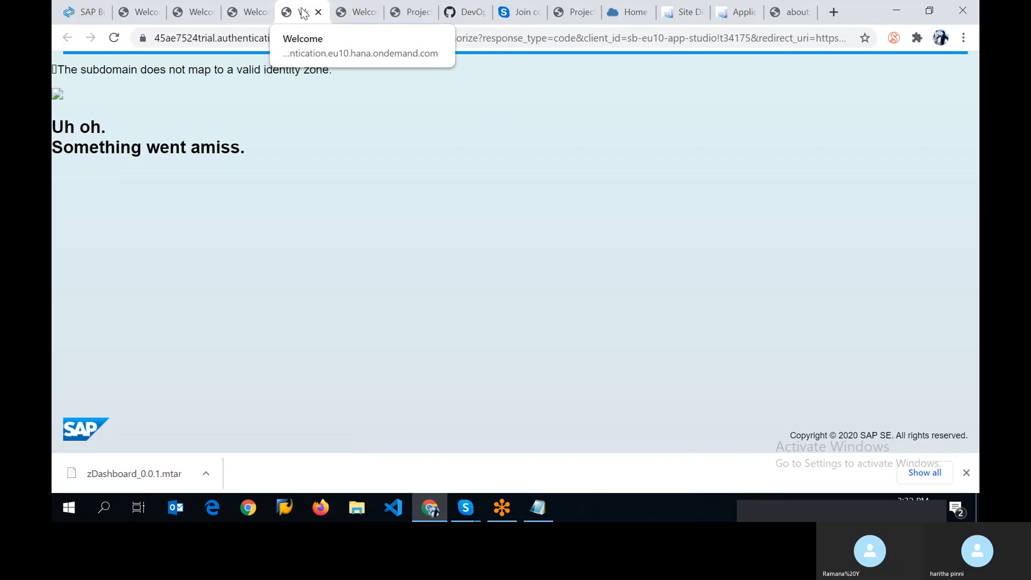
left_click(318, 12)
left_click(318, 13)
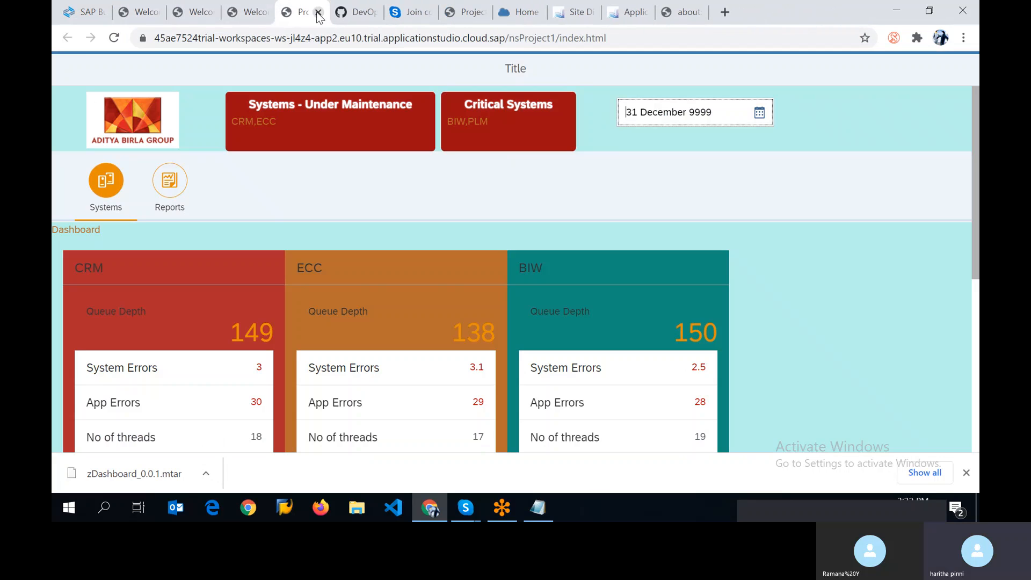
left_click(265, 16)
left_click(263, 13)
left_click(205, 13)
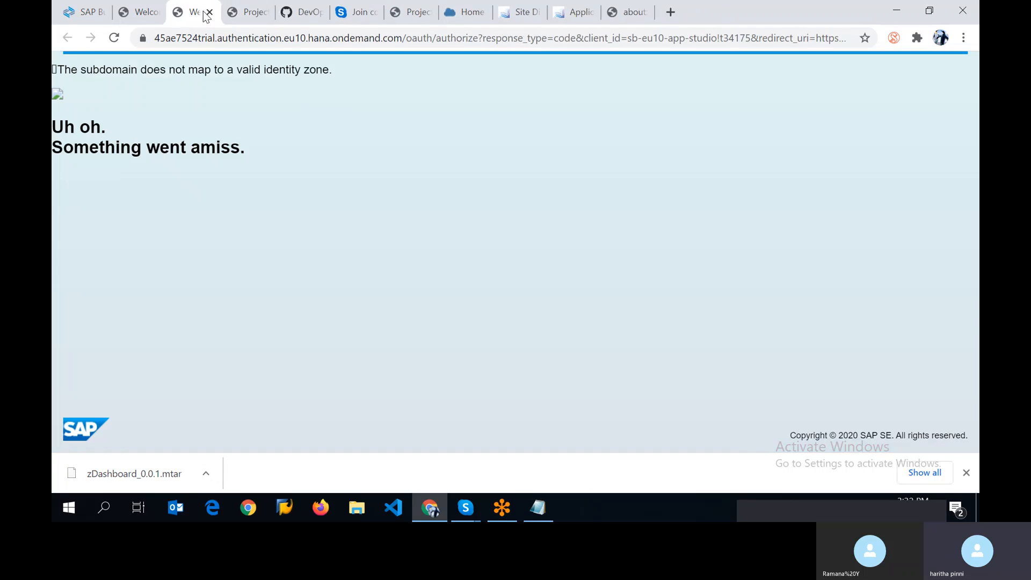
left_click(209, 12)
left_click(138, 12)
left_click(157, 13)
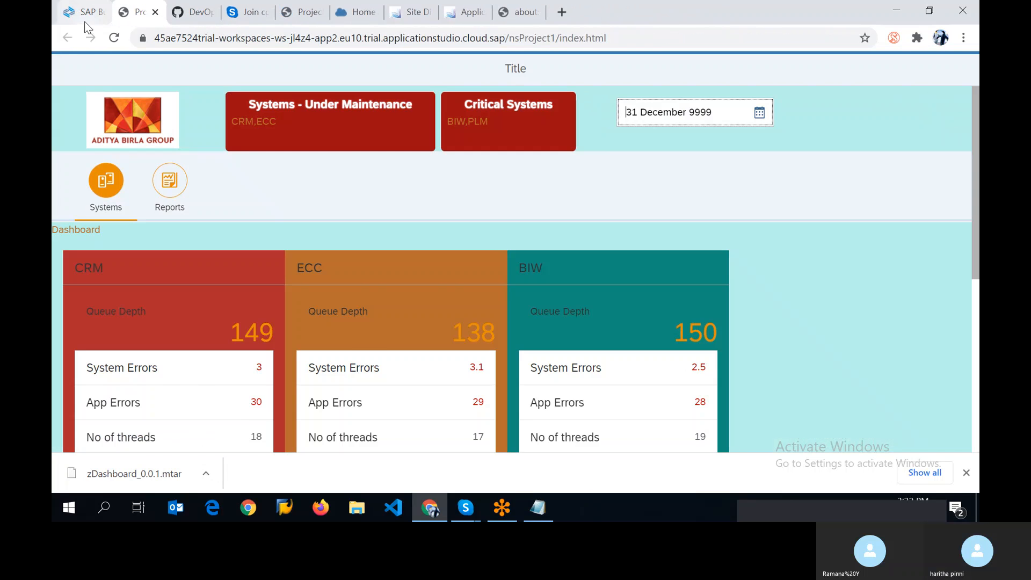
left_click(84, 12)
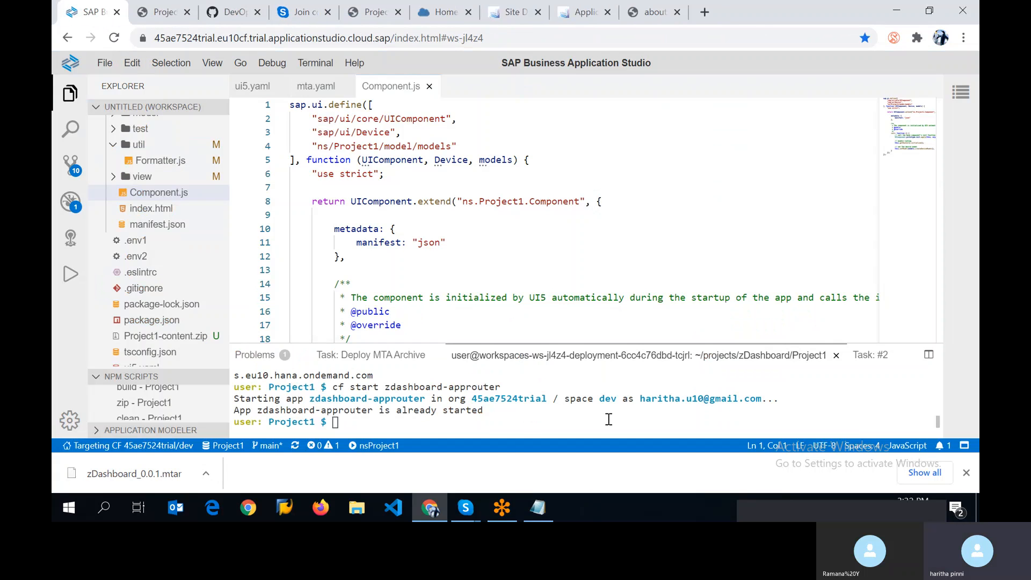
Hide the terminal area and copy the namespace ns.Project1 from the UIComponent.extend call in Component.js.
left_click(964, 446)
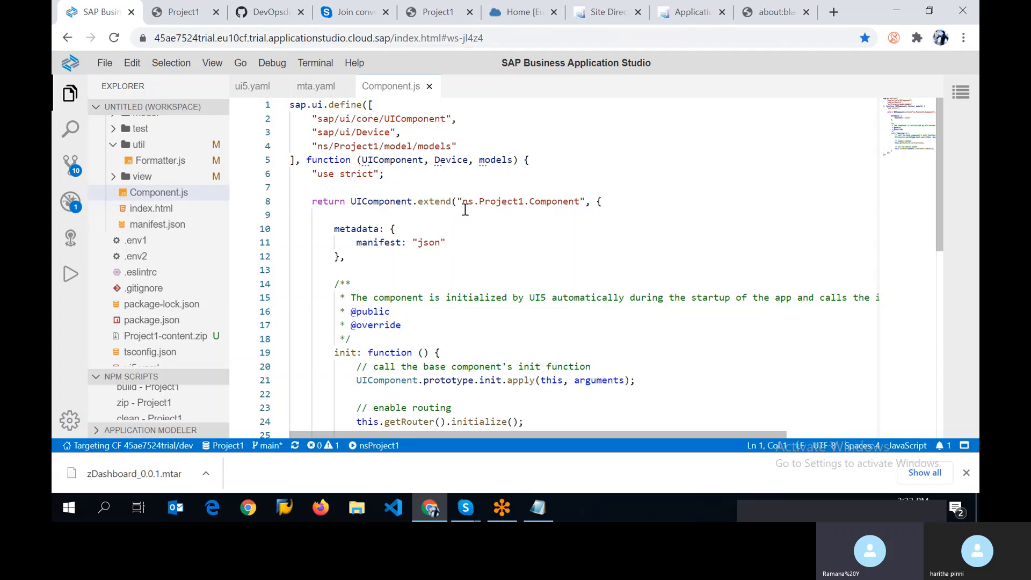
left_click_drag(460, 202, 580, 203)
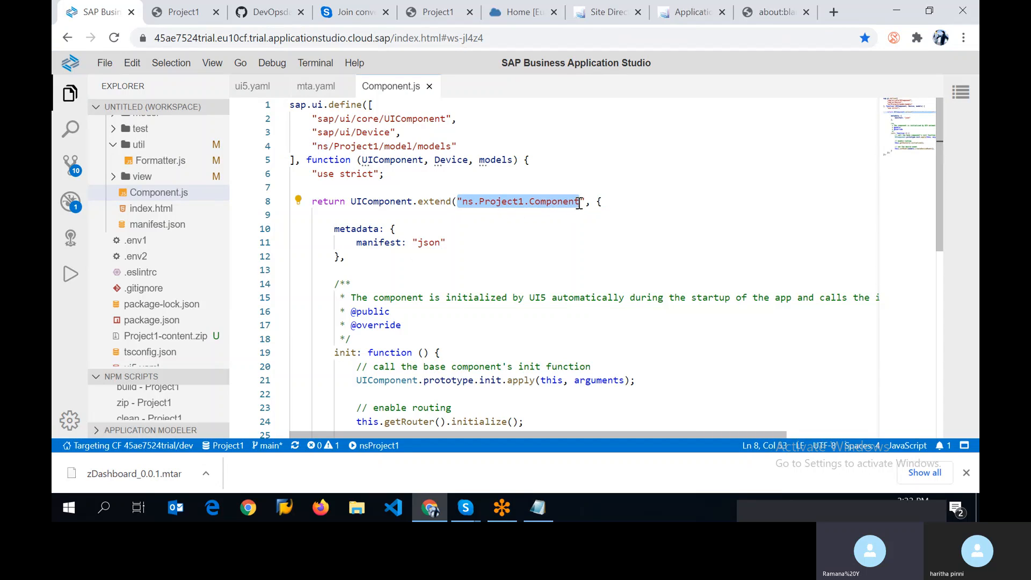
left_click(524, 201)
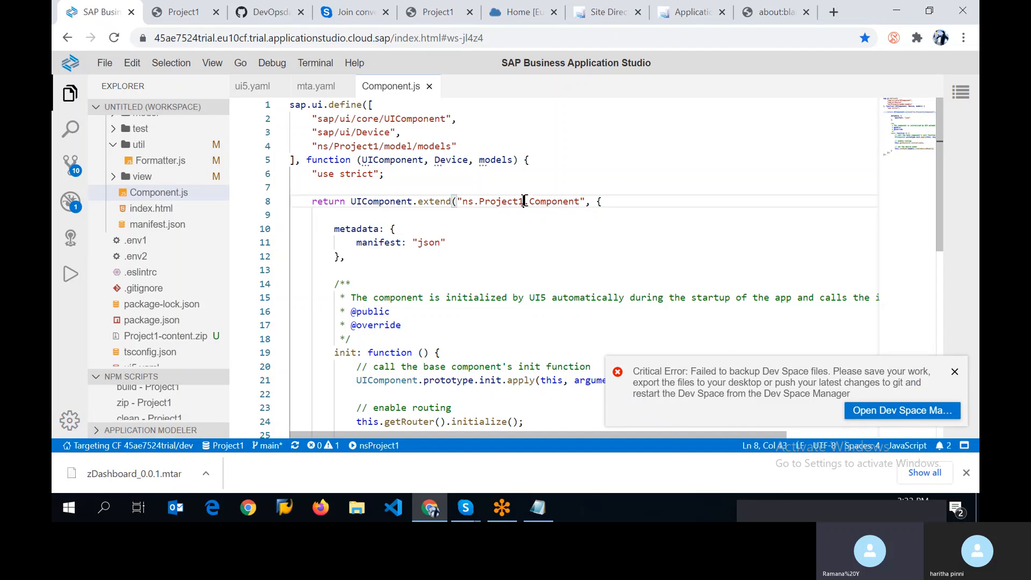
left_click_drag(524, 202, 462, 202)
key("ctrl+c")
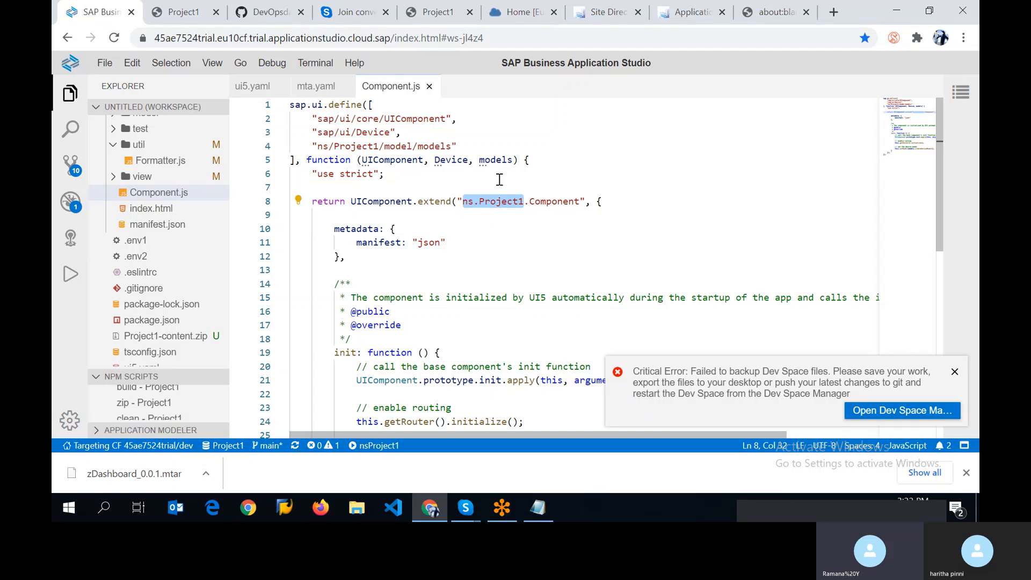
Switch to the Fiori Configuration Cockpit and enter the copied ns.Project1 as the new app's Component URL.
left_click(602, 22)
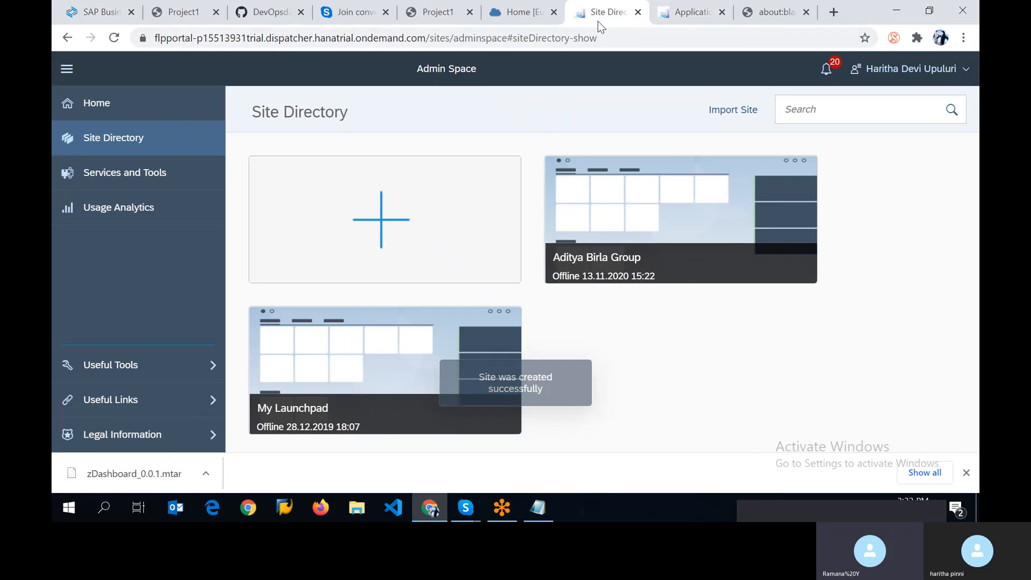
left_click(690, 18)
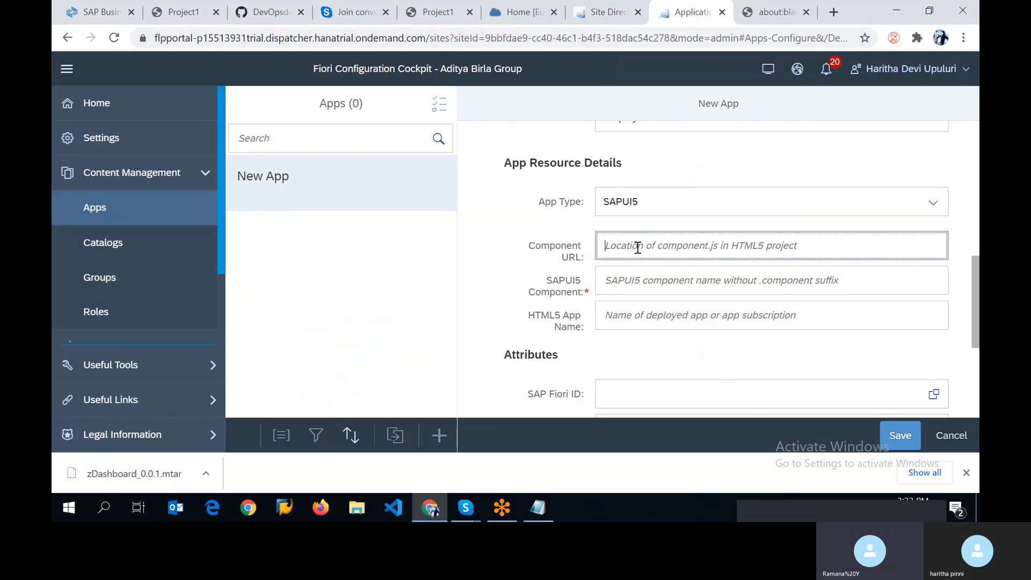
key("ctrl+v")
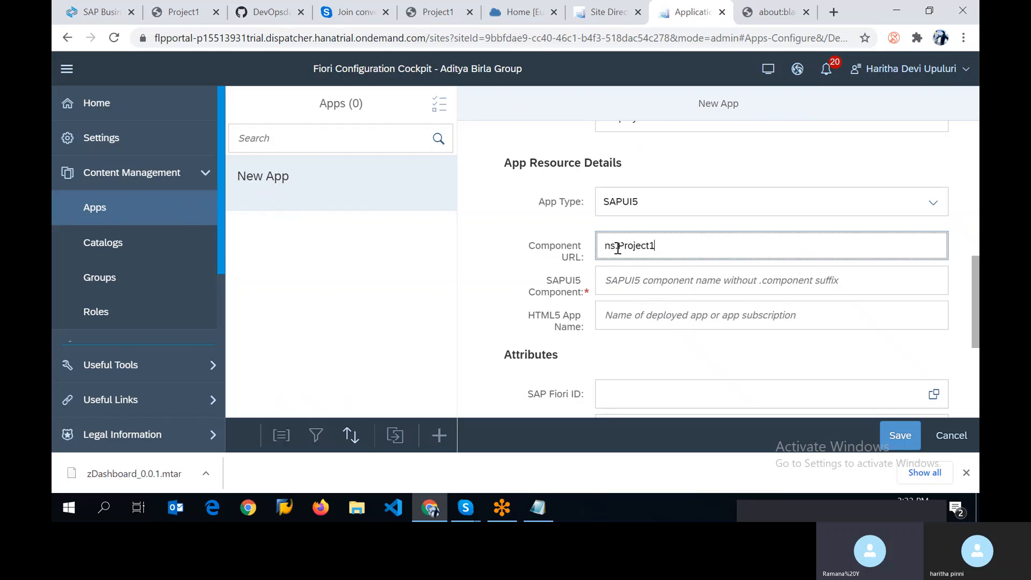
Set the new app's SAPUI5 Component to ns.Project1.Component, with a capital C in Component.
left_click(640, 281)
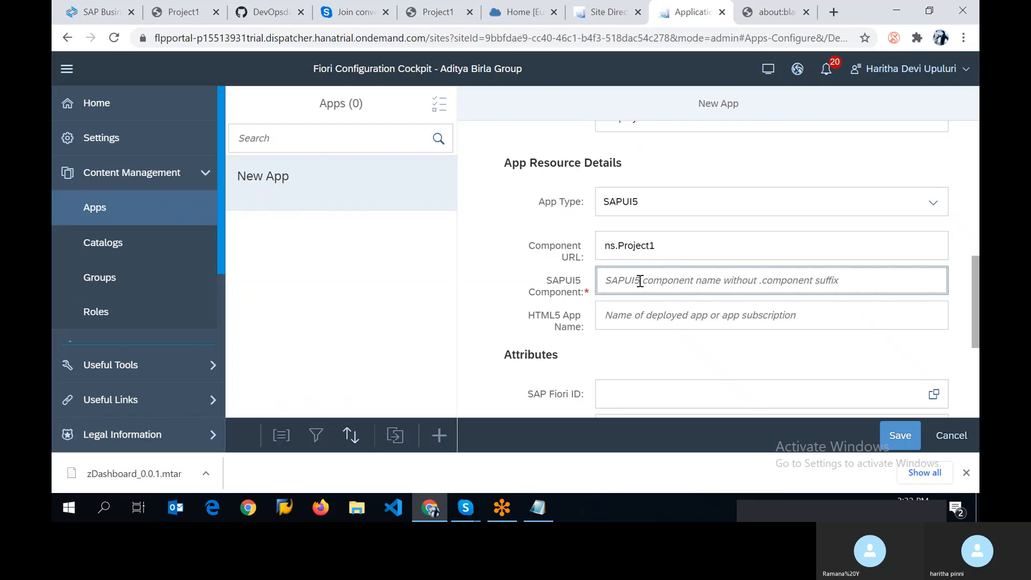
key("ctrl+v")
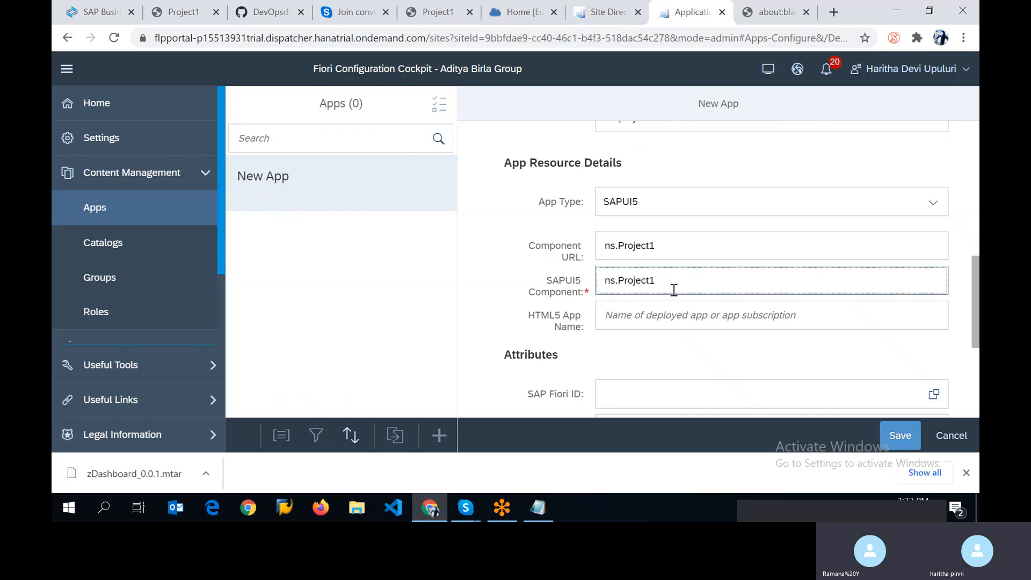
type(".component")
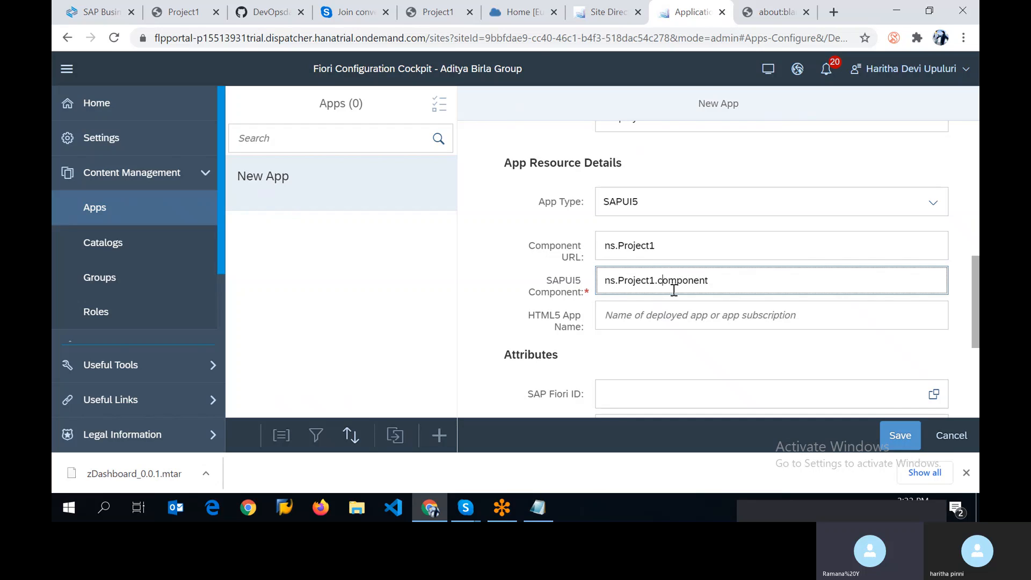
key("BackSpace")
type("C")
Set the HTML5 App Name to Project in the app resource details.
left_click(662, 322)
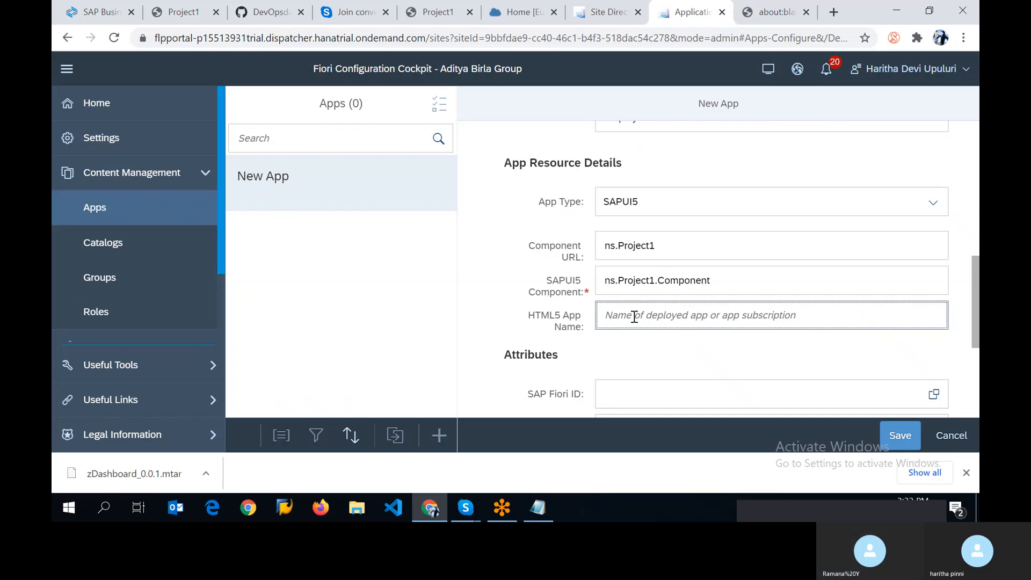
type("Pro")
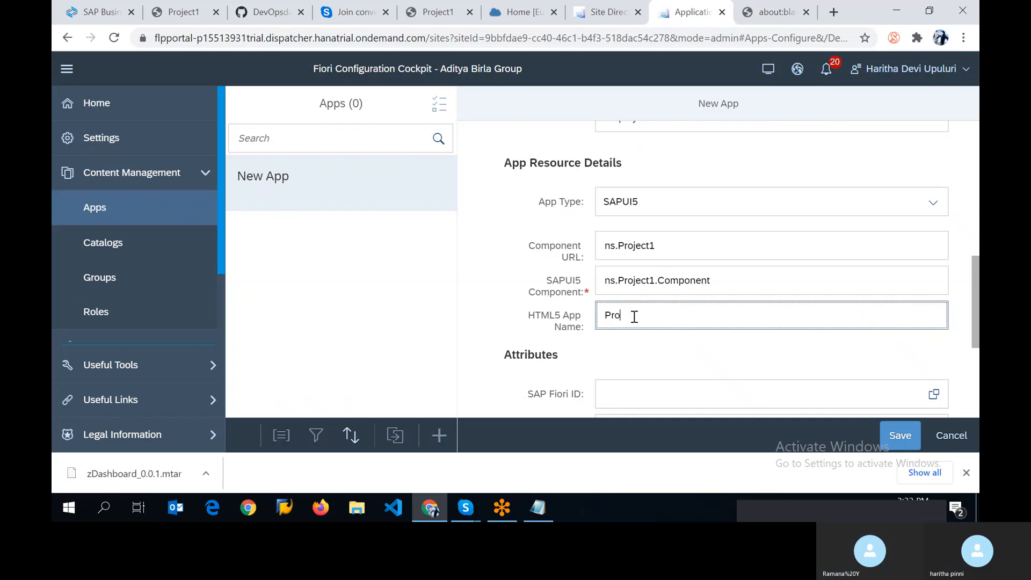
type("ject1")
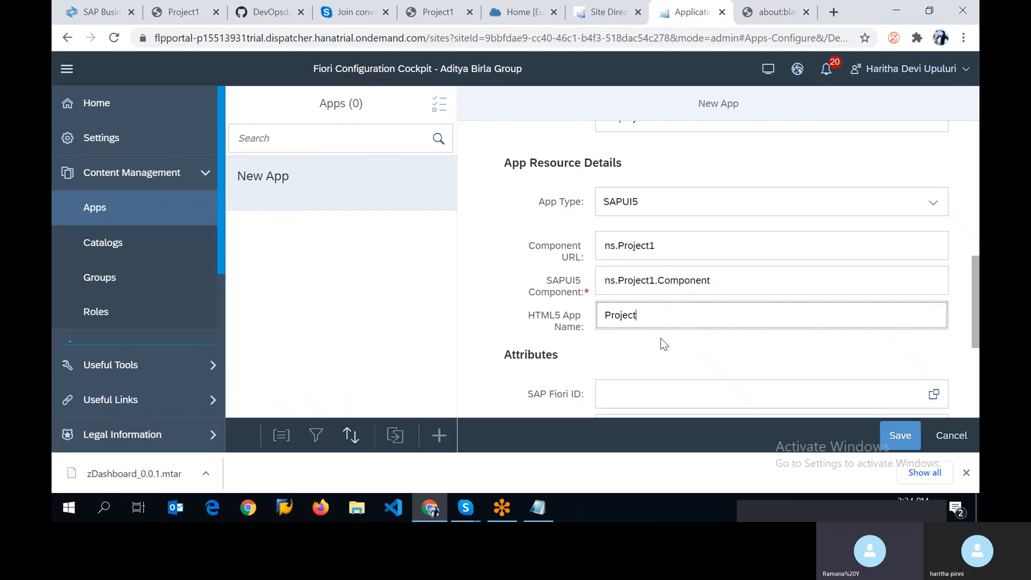
left_click(677, 350)
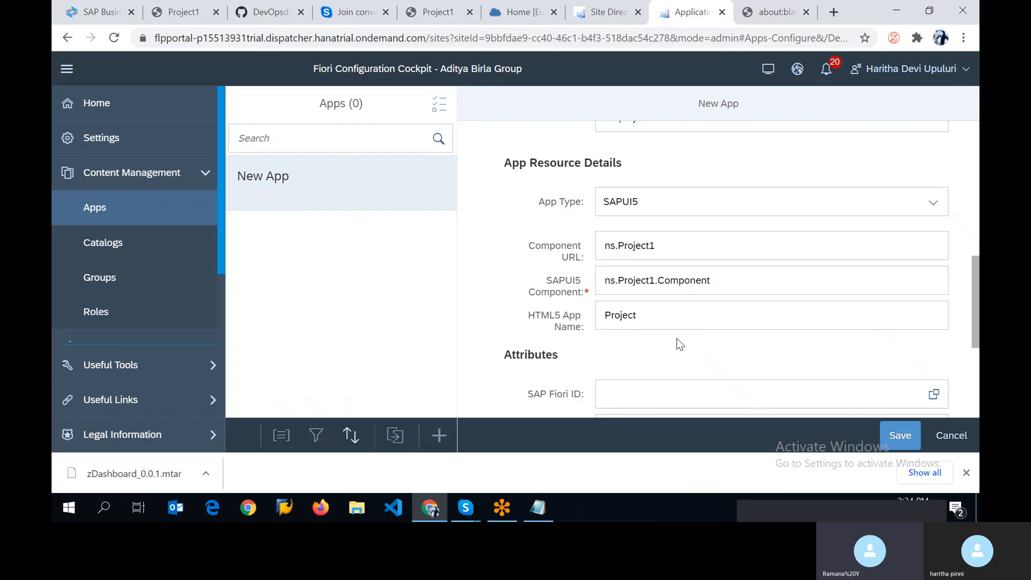
Save the new app, leaving the SAP Fiori ID and keywords empty.
scroll(682, 339, "down", 3)
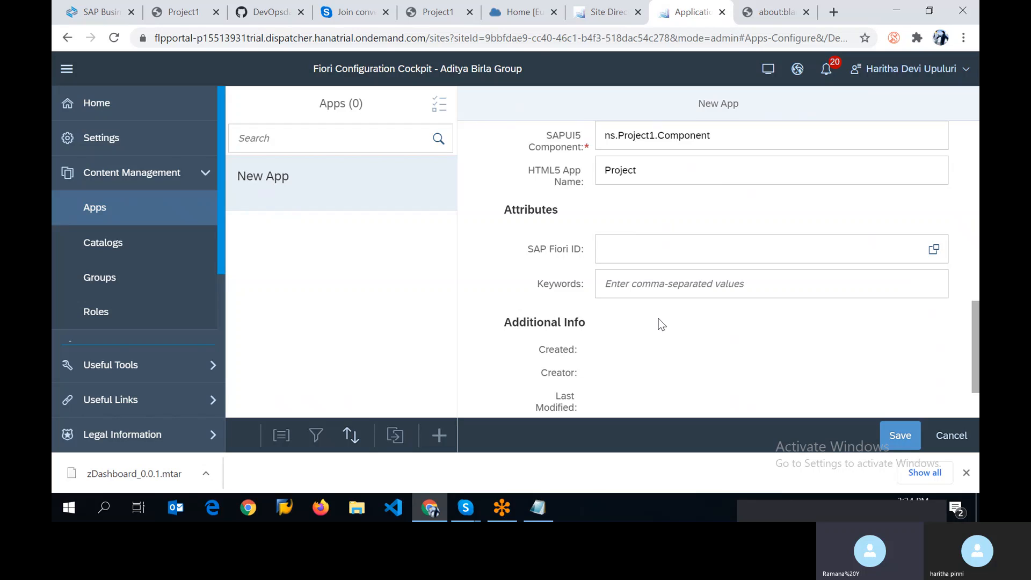
scroll(660, 322, "down", 2)
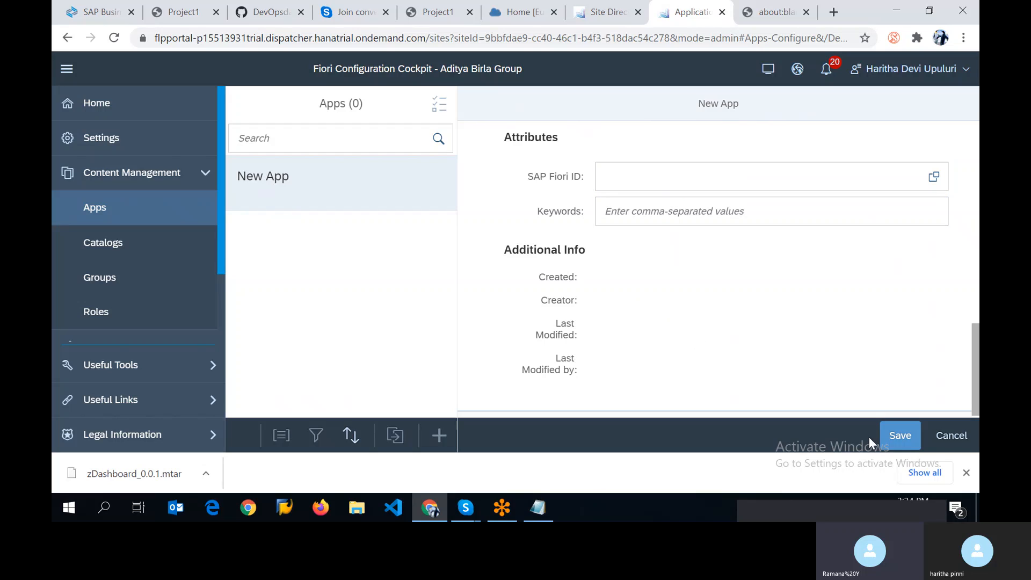
left_click(902, 442)
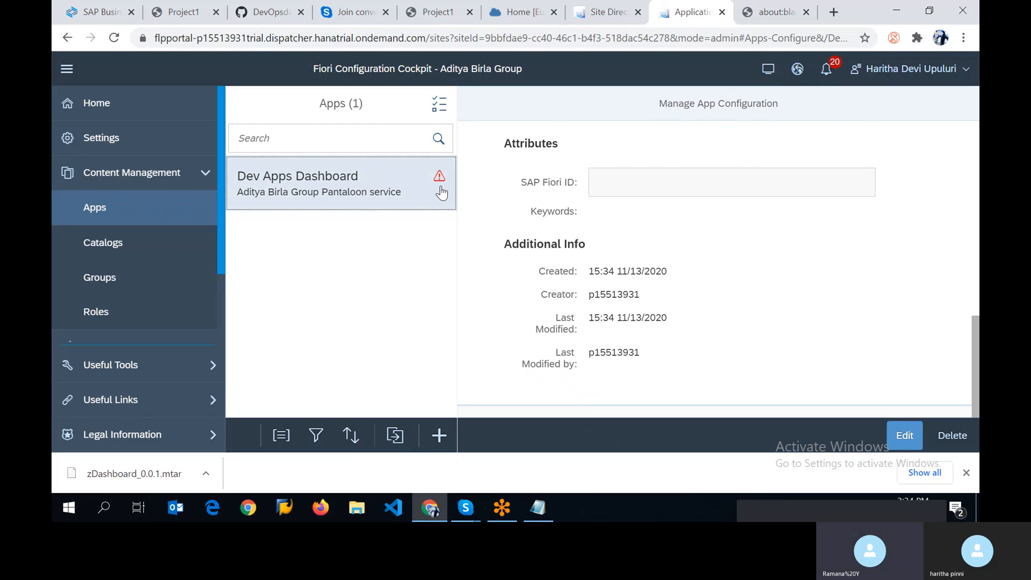
Examine the saved Dev Apps Dashboard configuration and the catalogs available for assignment, leaving the catalog selection without choosing one.
scroll(779, 296, "up", 6)
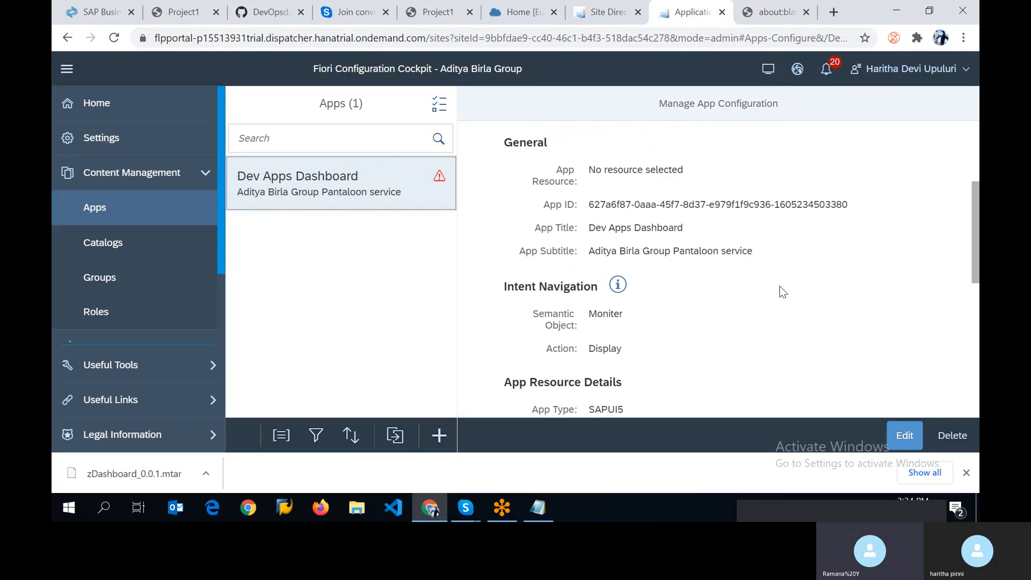
scroll(781, 291, "up", 3)
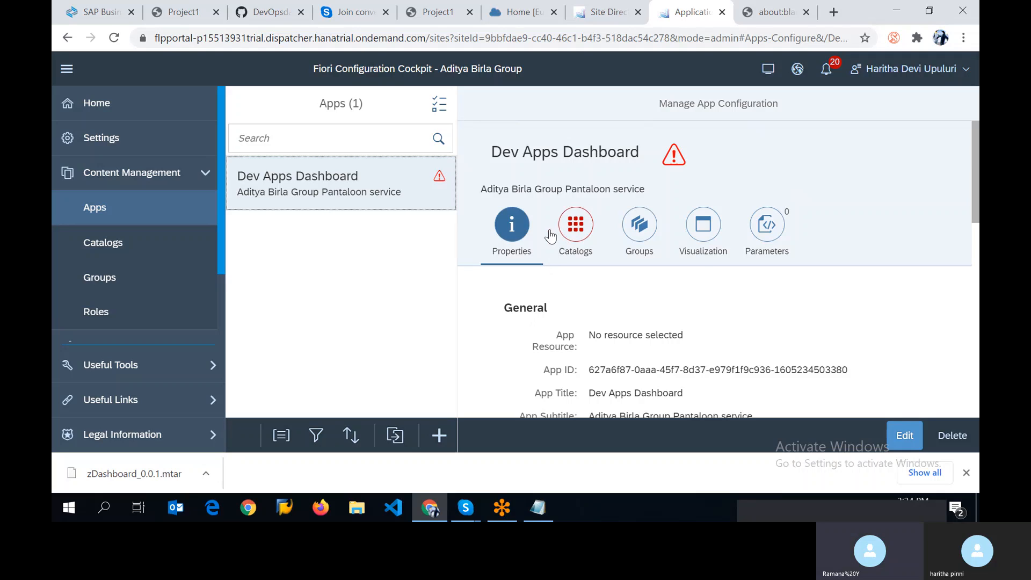
left_click(589, 235)
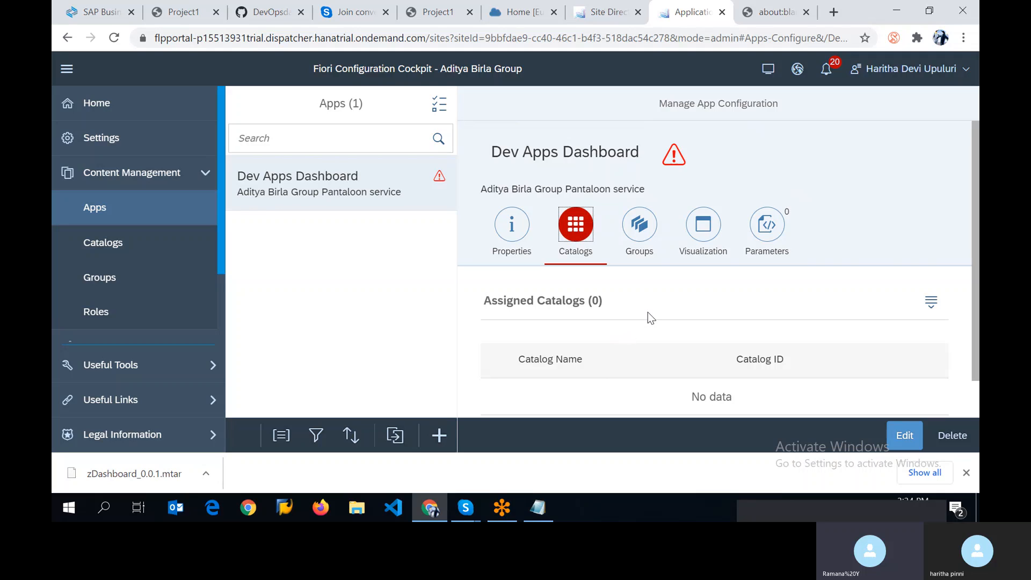
scroll(705, 317, "down", 1)
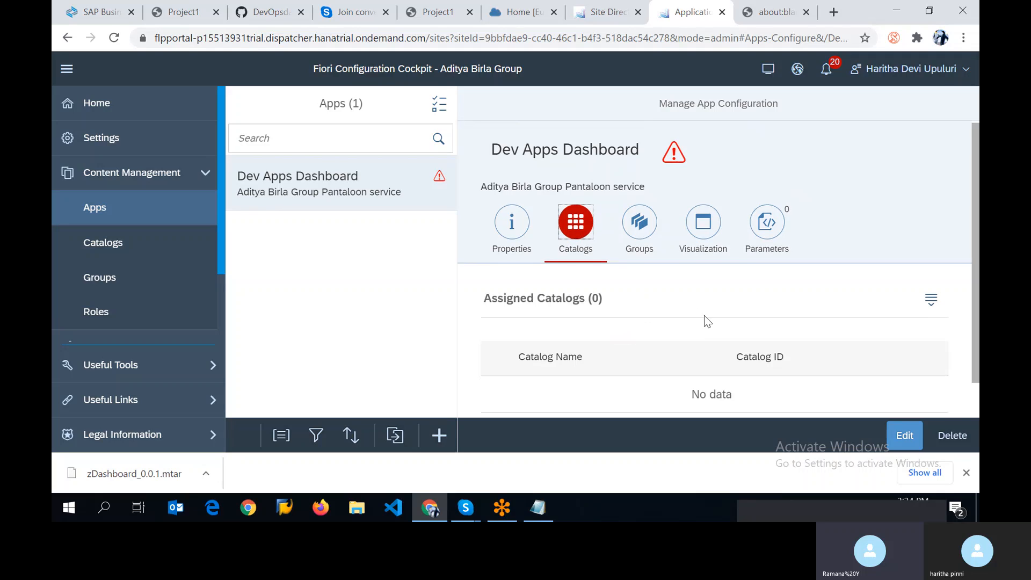
left_click(908, 441)
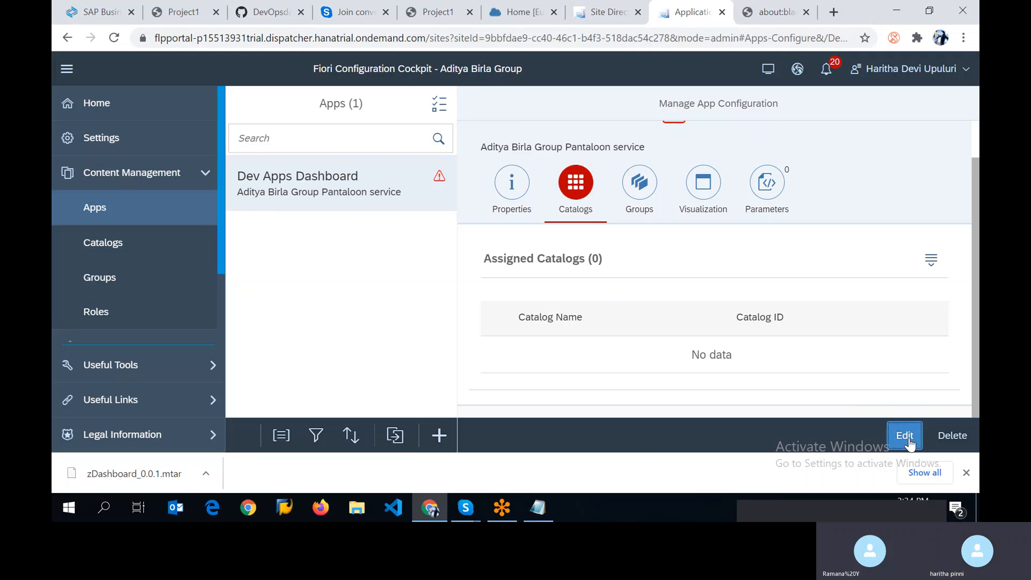
scroll(655, 298, "down", 1)
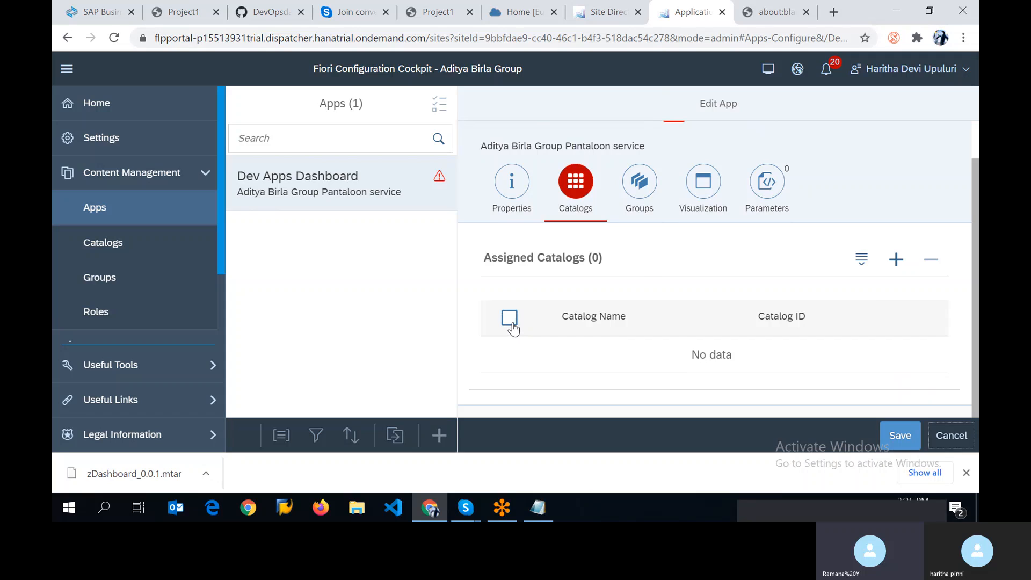
left_click(896, 260)
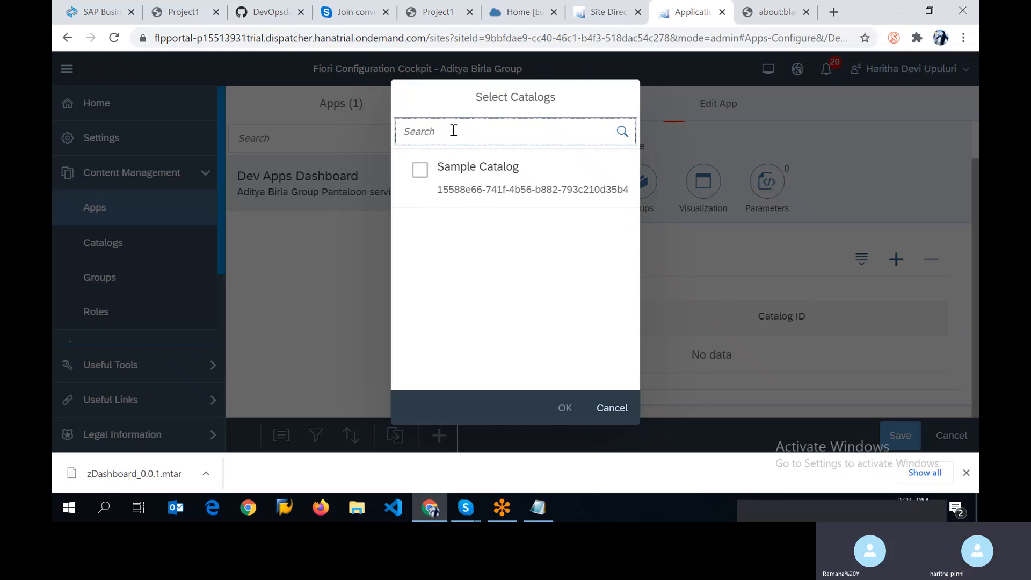
left_click(613, 417)
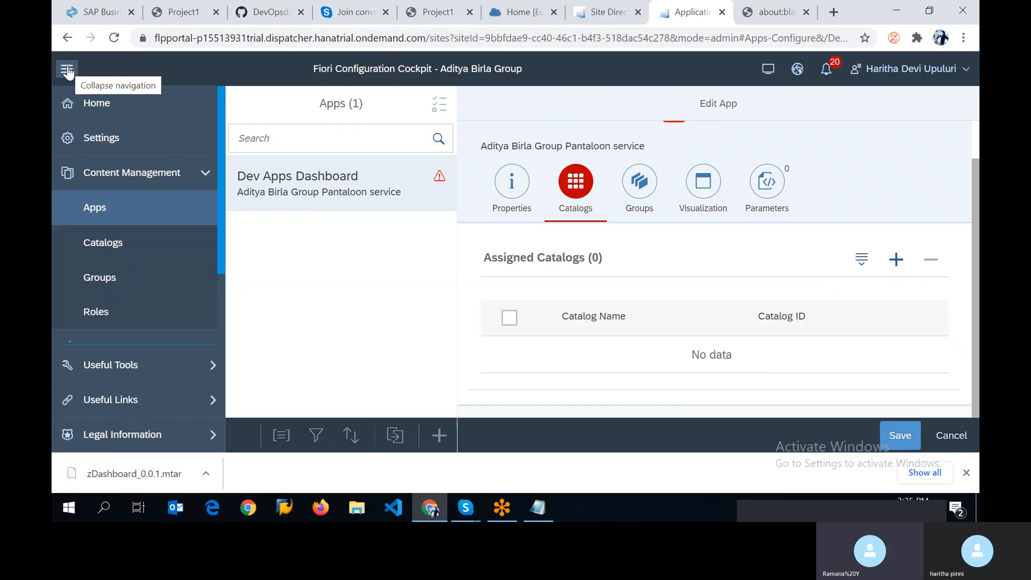
Leave the app's unsaved edits and start a new catalog in the site's content management.
left_click(110, 246)
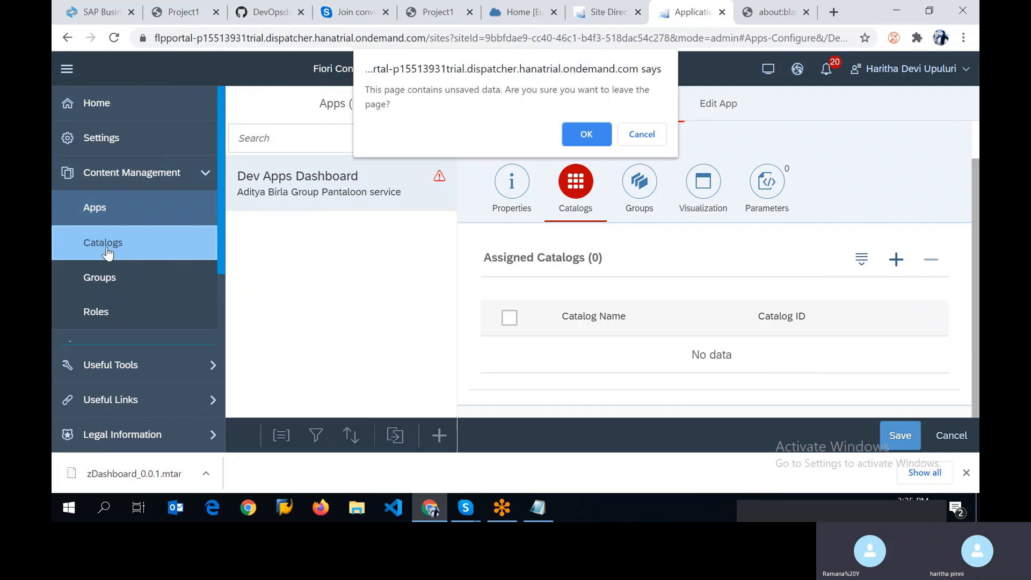
left_click(584, 135)
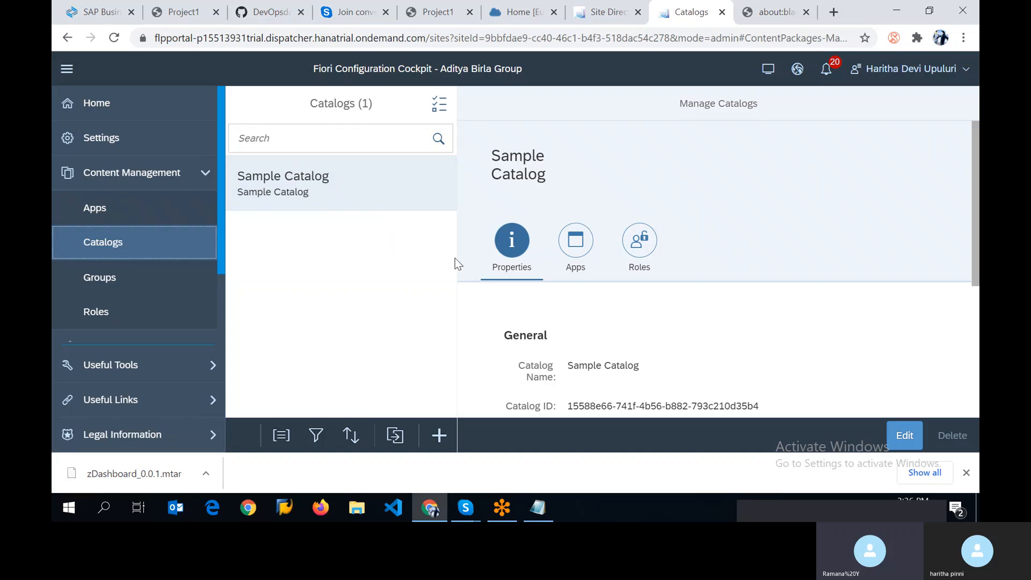
left_click(439, 435)
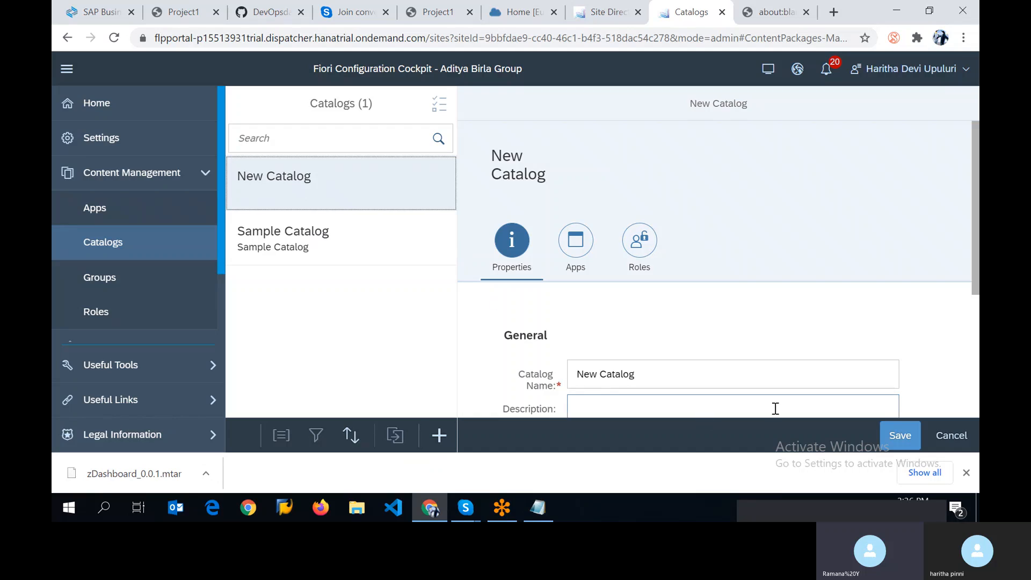
Name the new catalog Pantaloon IT Operations Catalog.
scroll(787, 346, "down", 3)
left_click(668, 260)
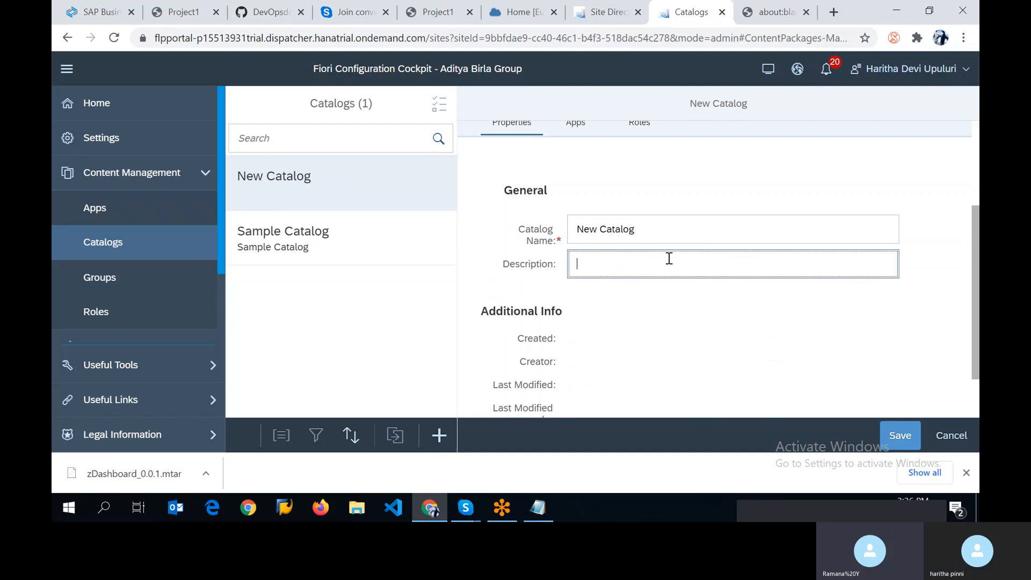
left_click(602, 226)
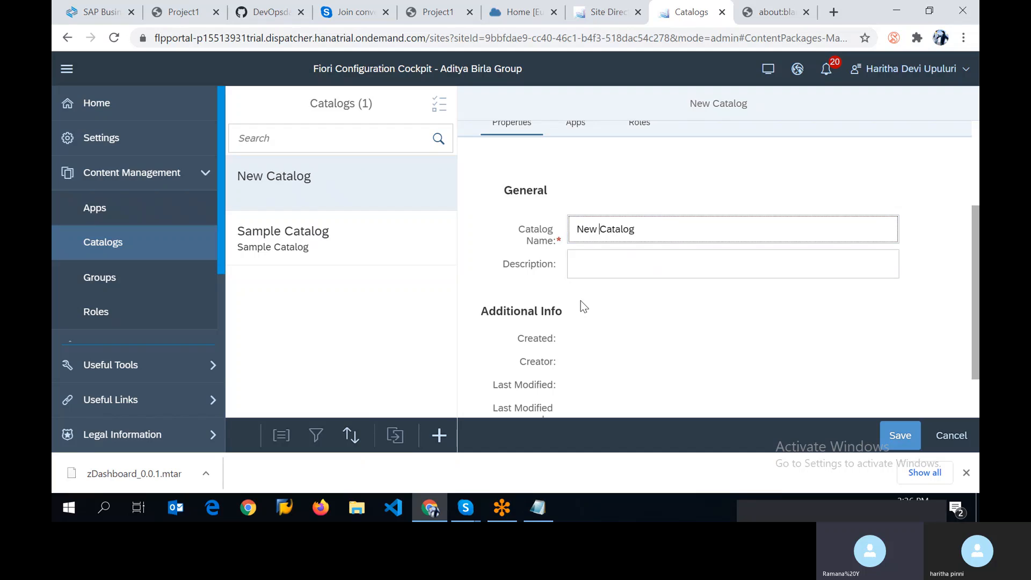
key("BackSpace")
key("BackSpace")
key("BackSpace")
key("BackSpace")
type("Panta")
type("loon ")
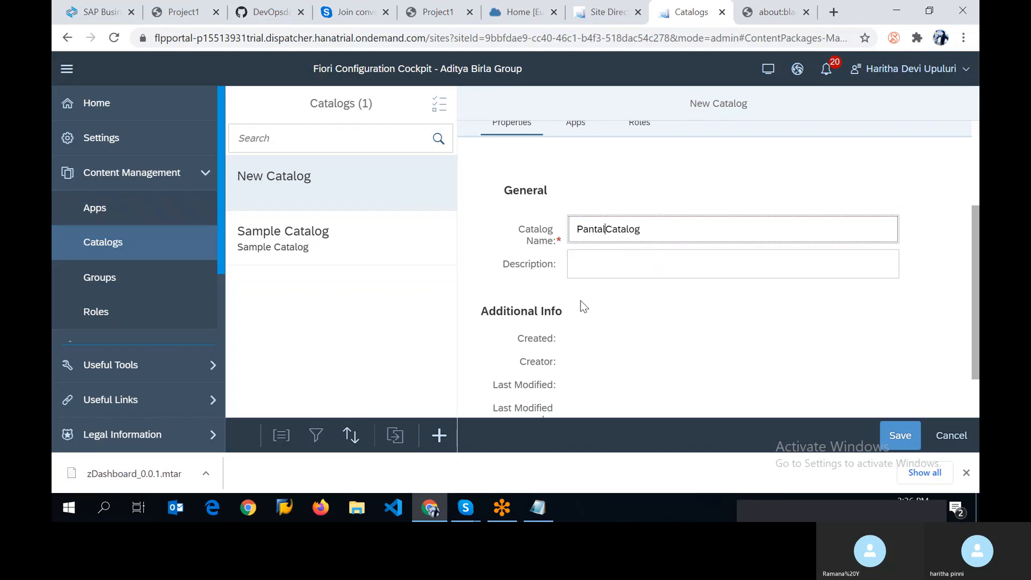
type("II")
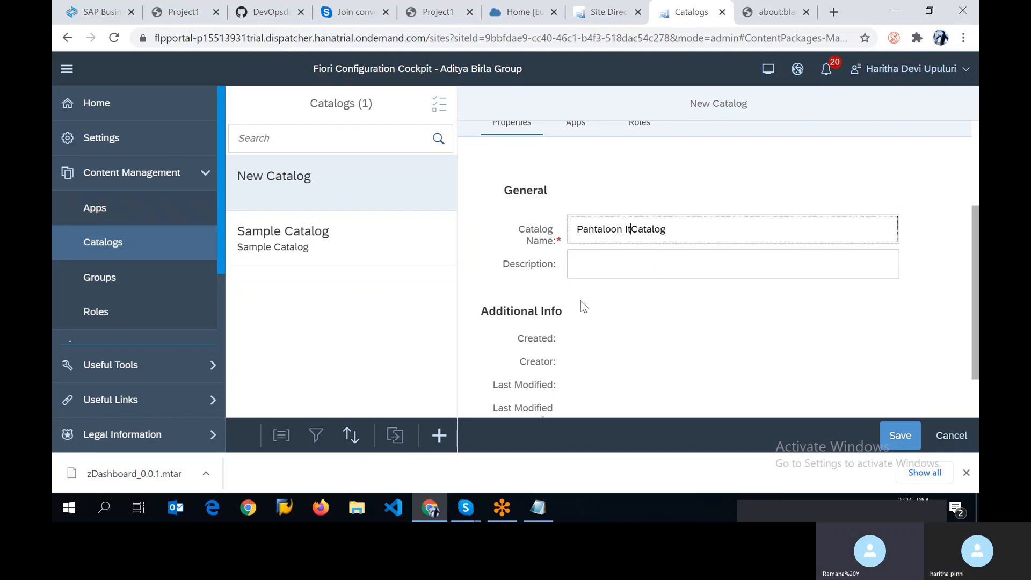
key("BackSpace")
key("BackSpace")
key("BackSpace")
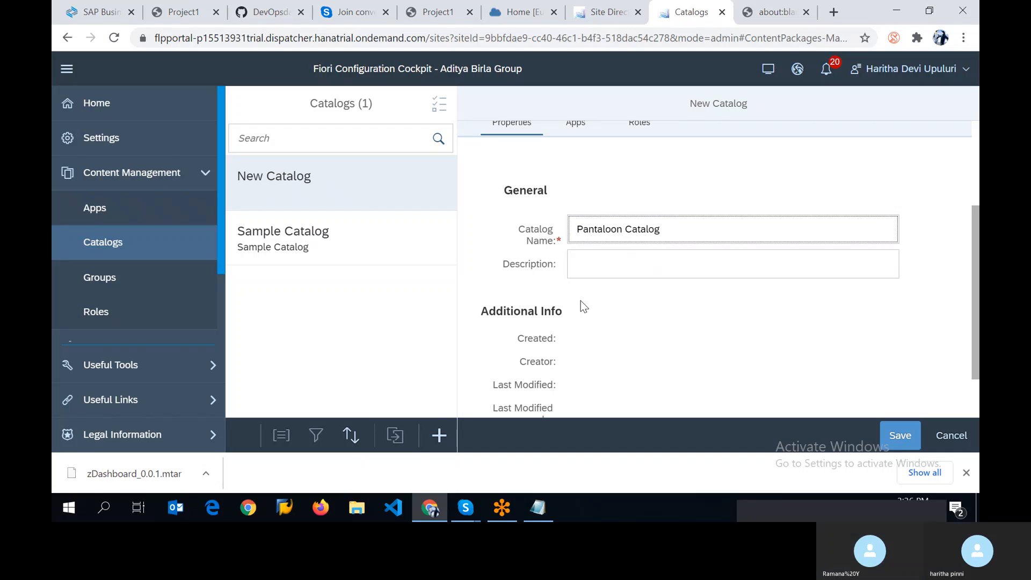
type("I")
type("T op")
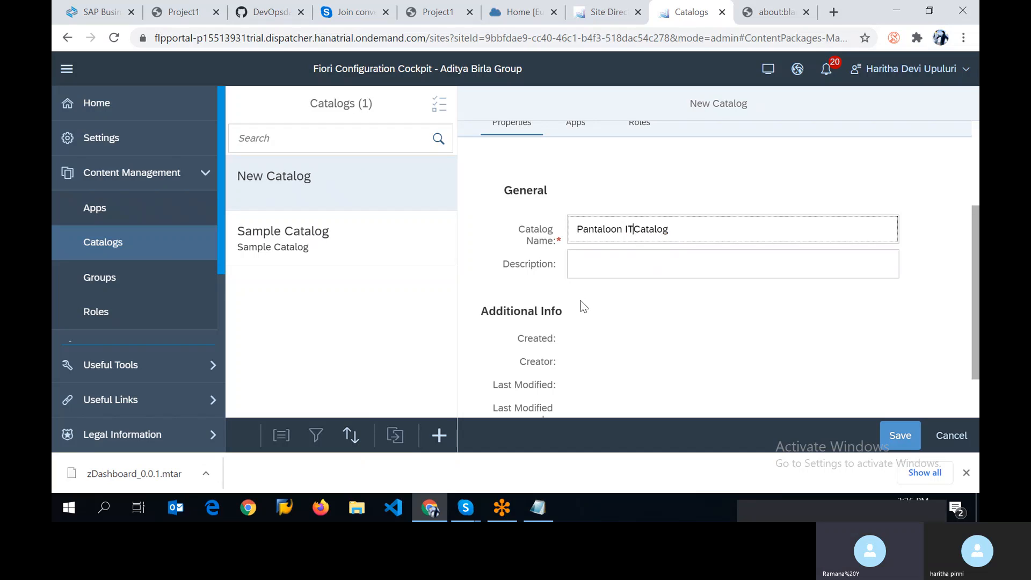
key("BackSpace")
key("BackSpace")
type("Operations")
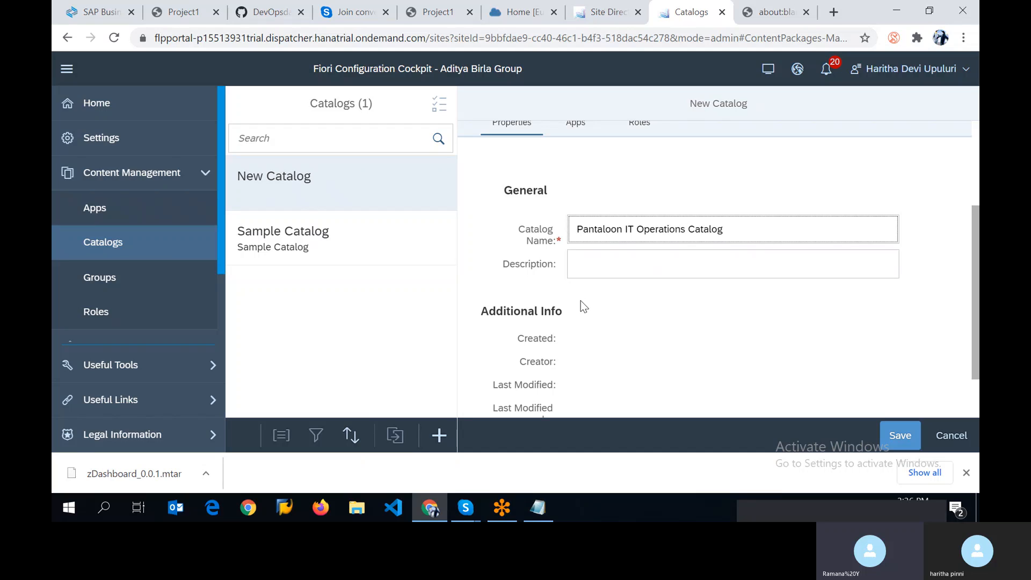
Set the catalog's description to IT Operations and save the catalog.
left_click(606, 261)
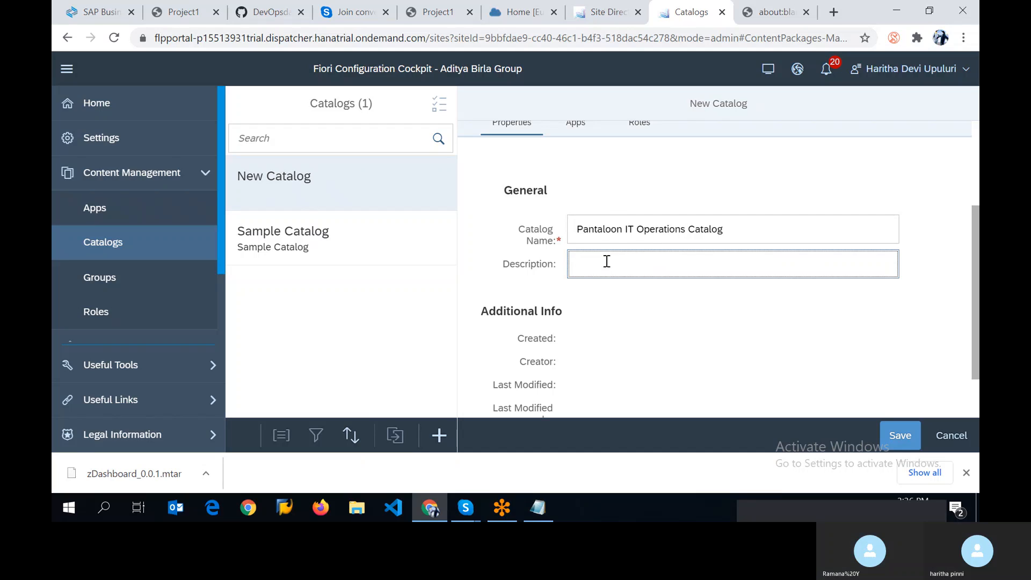
type("It")
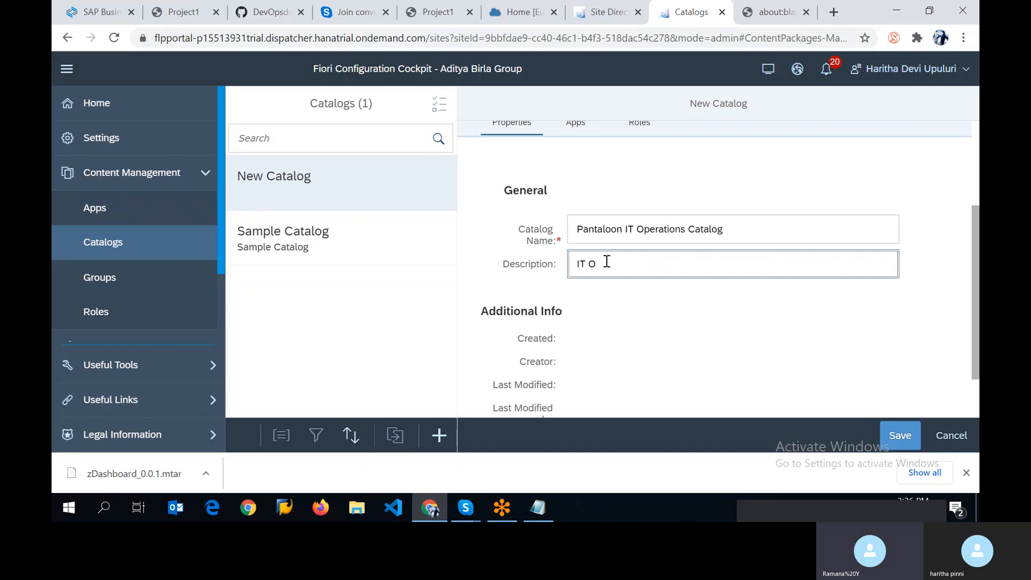
type(" Operati")
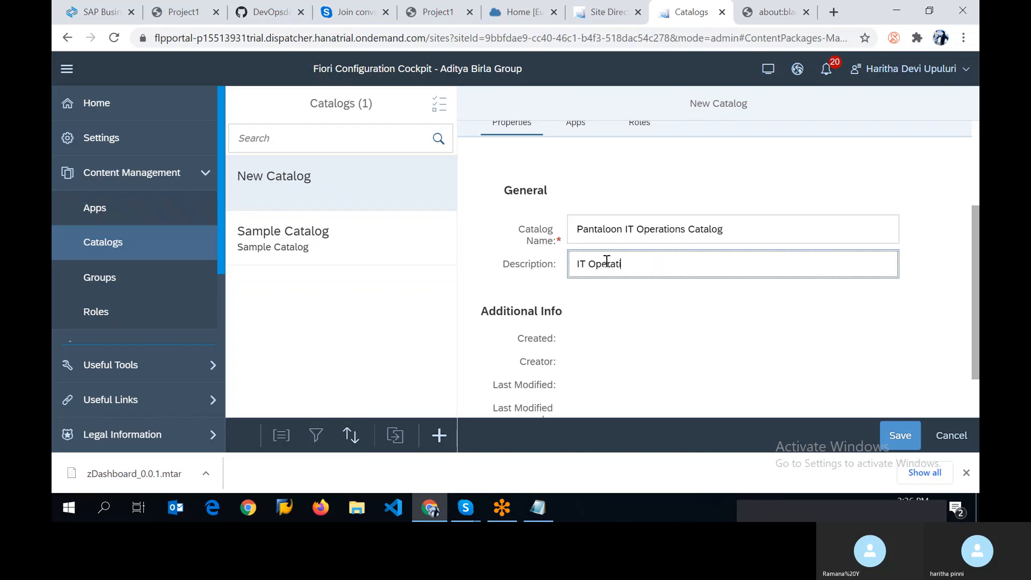
type("ons")
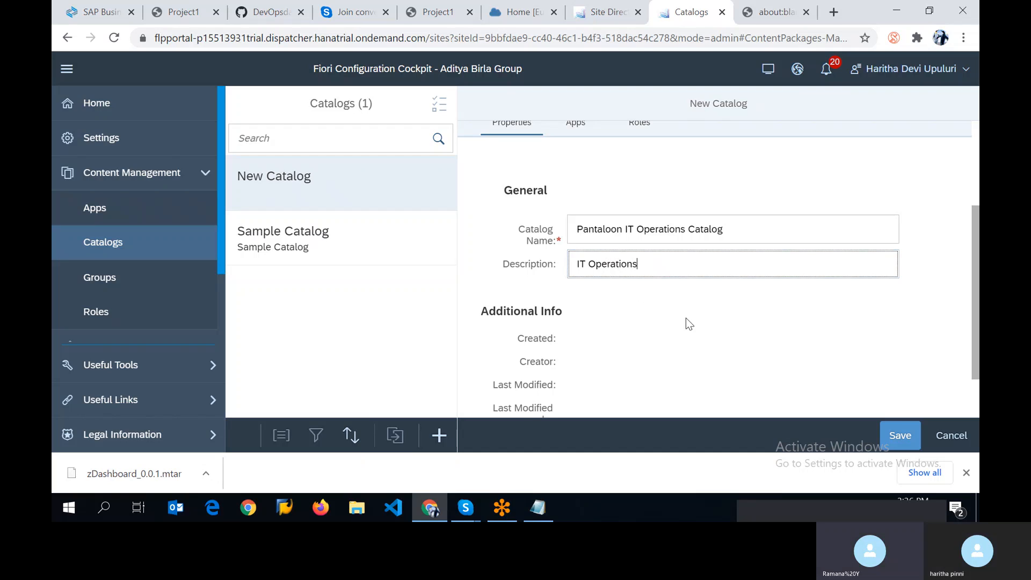
scroll(686, 323, "down", 1)
left_click(901, 436)
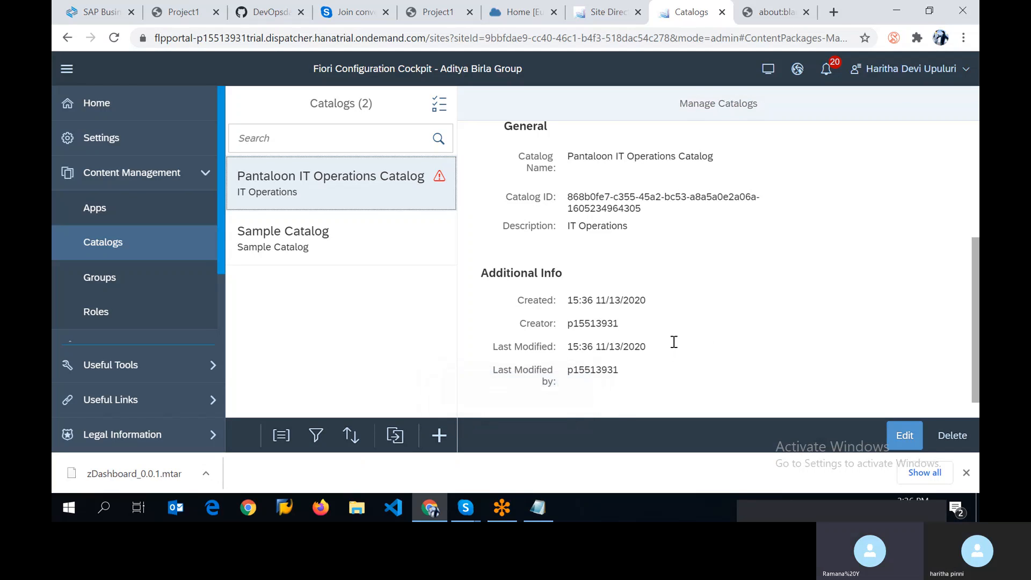
Open the app assignments of the Pantaloon IT Operations Catalog for editing.
scroll(672, 333, "up", 5)
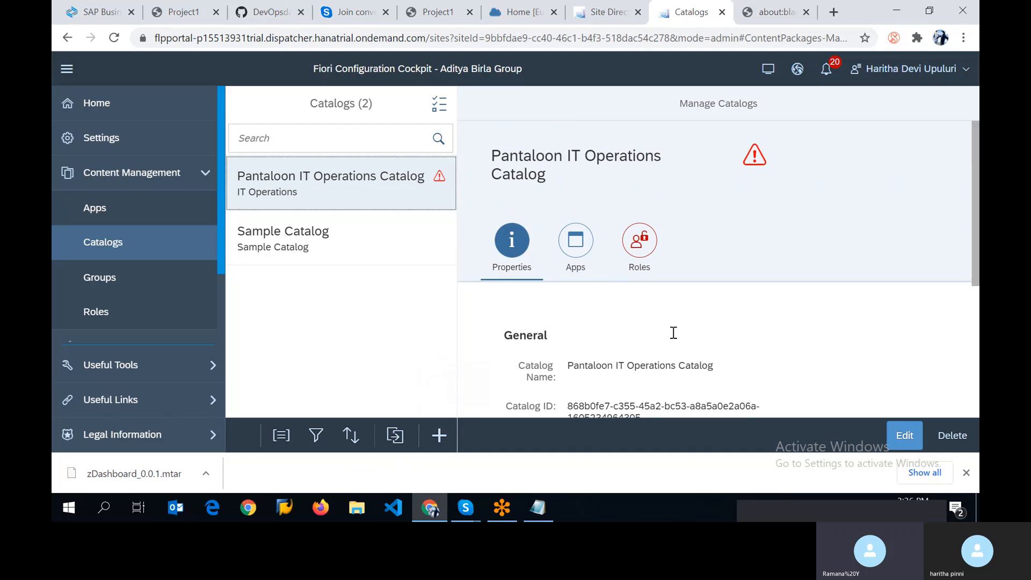
left_click(576, 252)
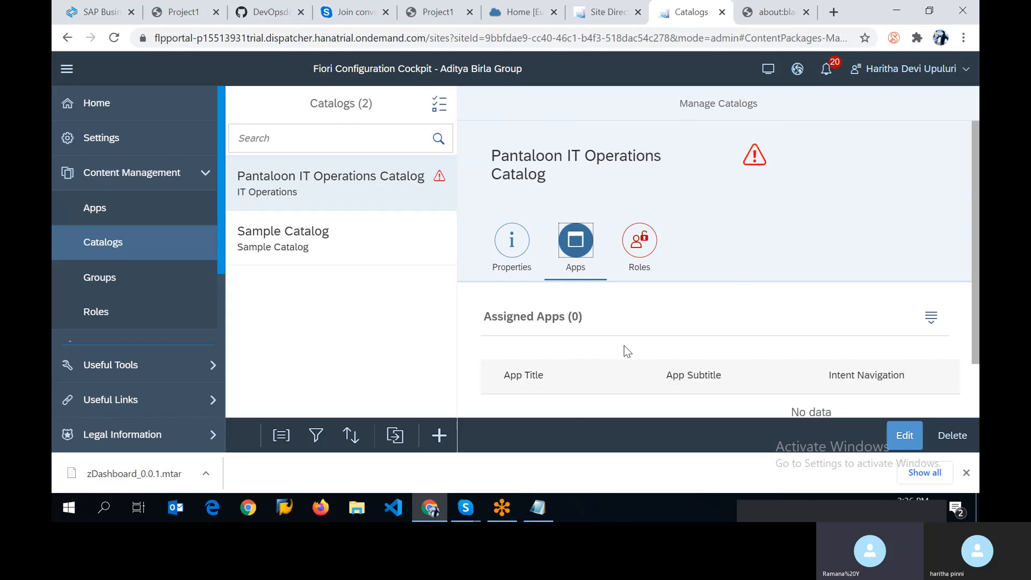
scroll(624, 346, "down", 2)
left_click(909, 435)
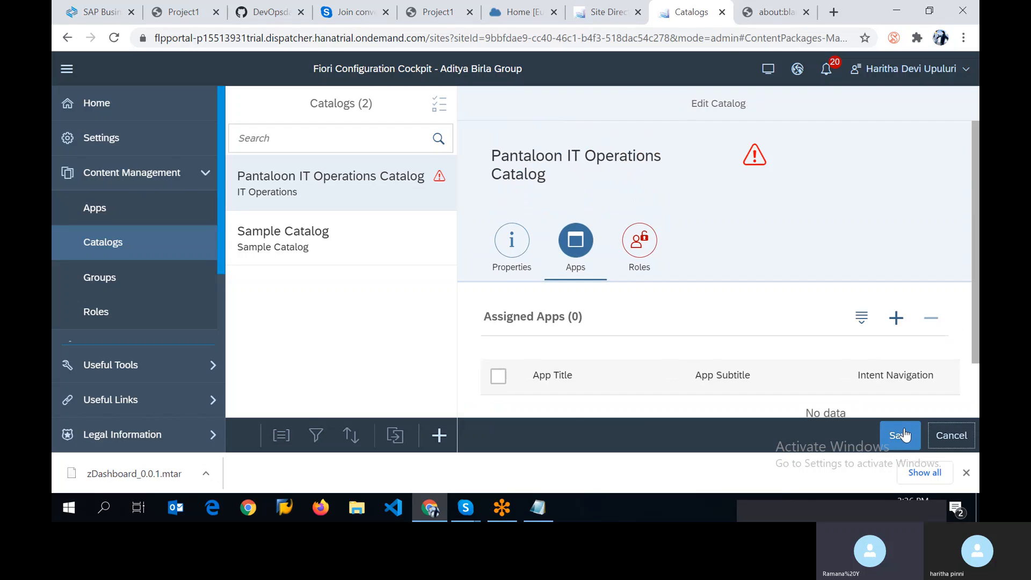
scroll(668, 318, "down", 2)
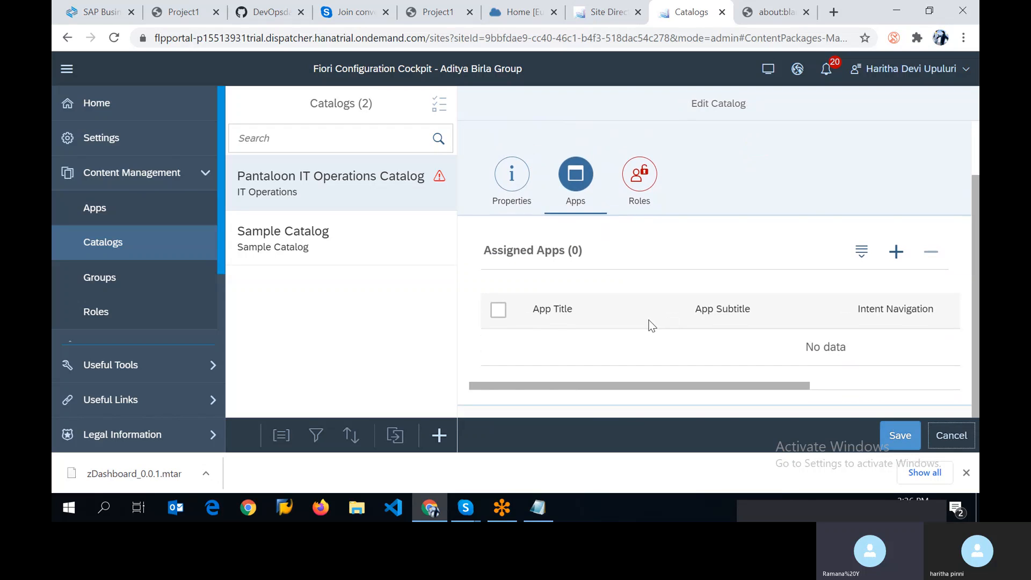
Start another new catalog and assign the Dev Apps Dashboard app to it.
left_click(438, 437)
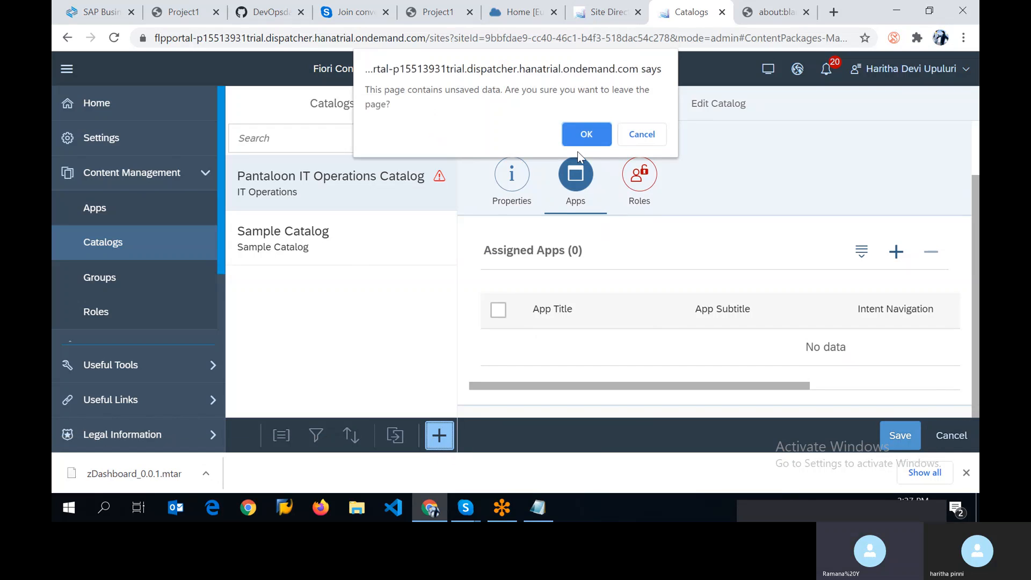
left_click(651, 141)
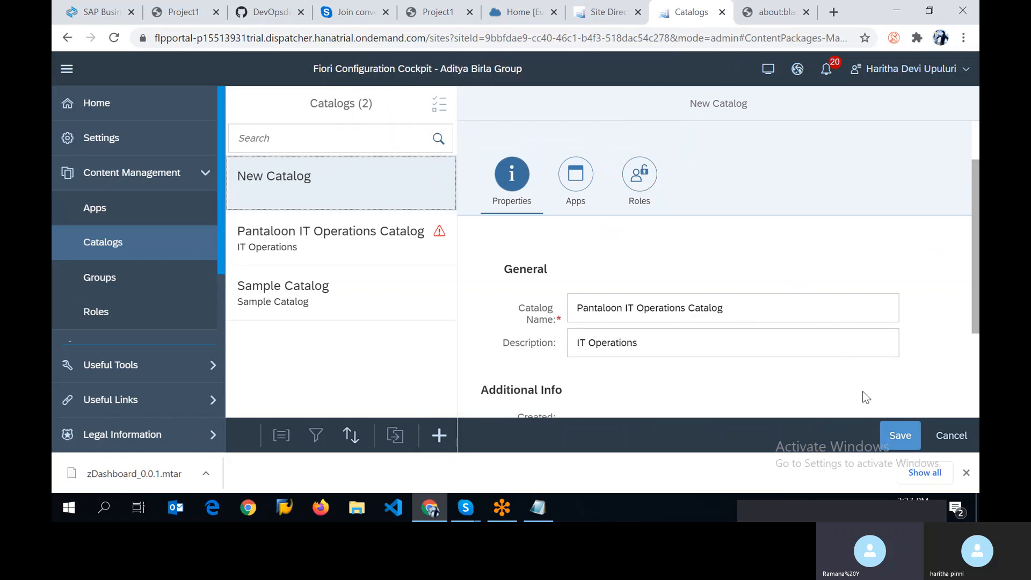
left_click(575, 175)
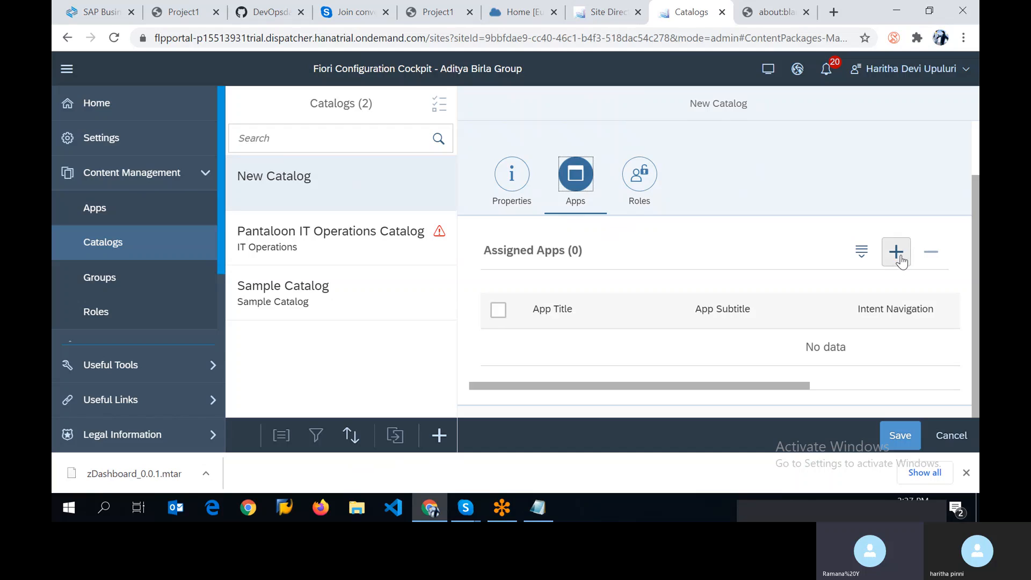
left_click(897, 252)
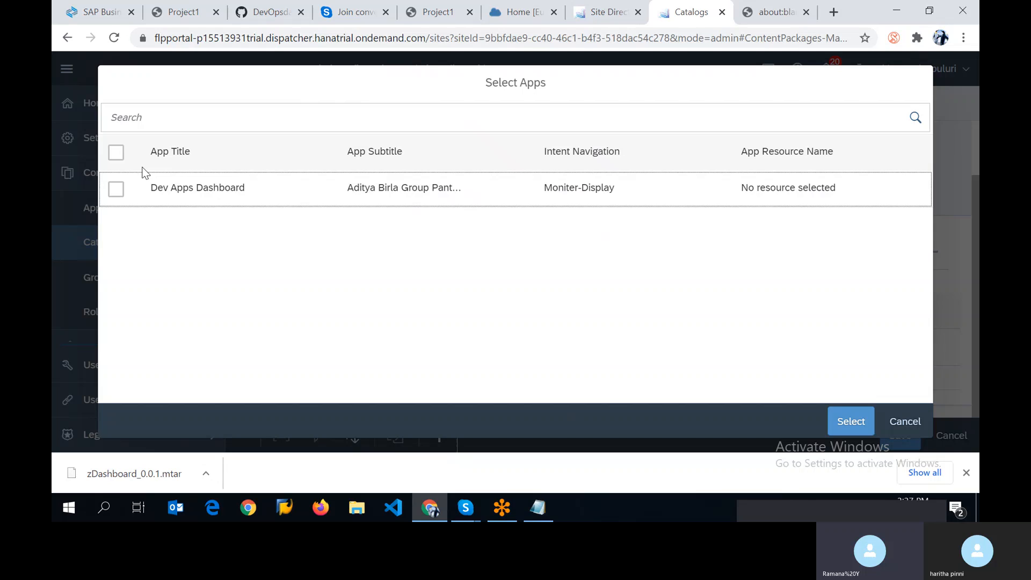
left_click(116, 154)
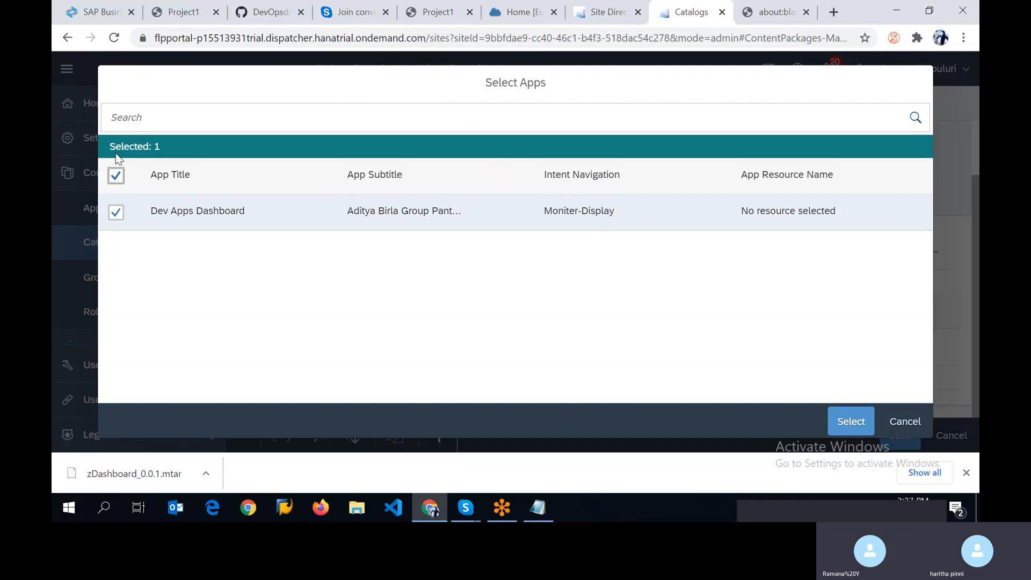
left_click(854, 423)
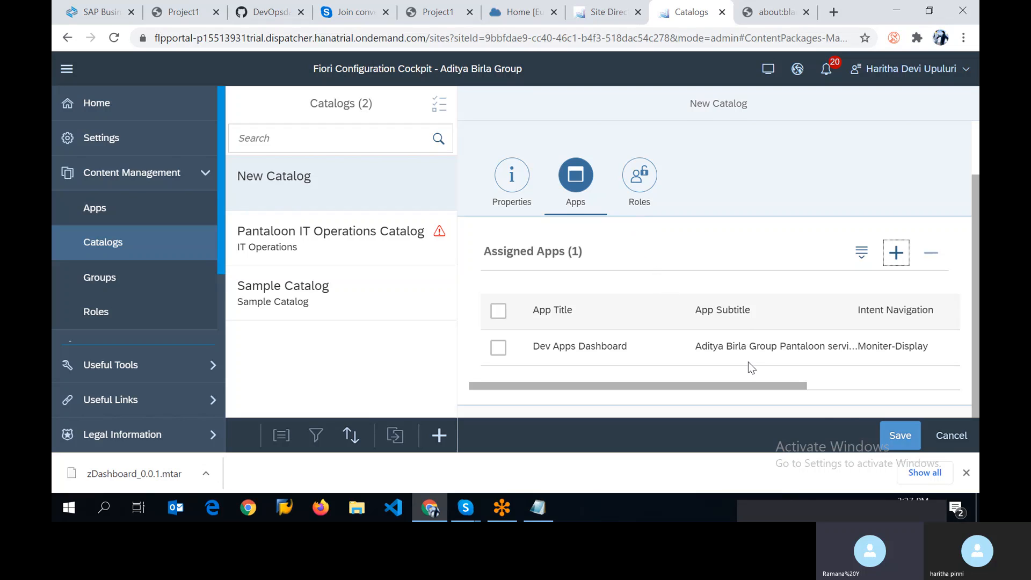
Try to save the additional catalog, with Dev Apps Dashboard selected among its assigned apps.
left_click(892, 440)
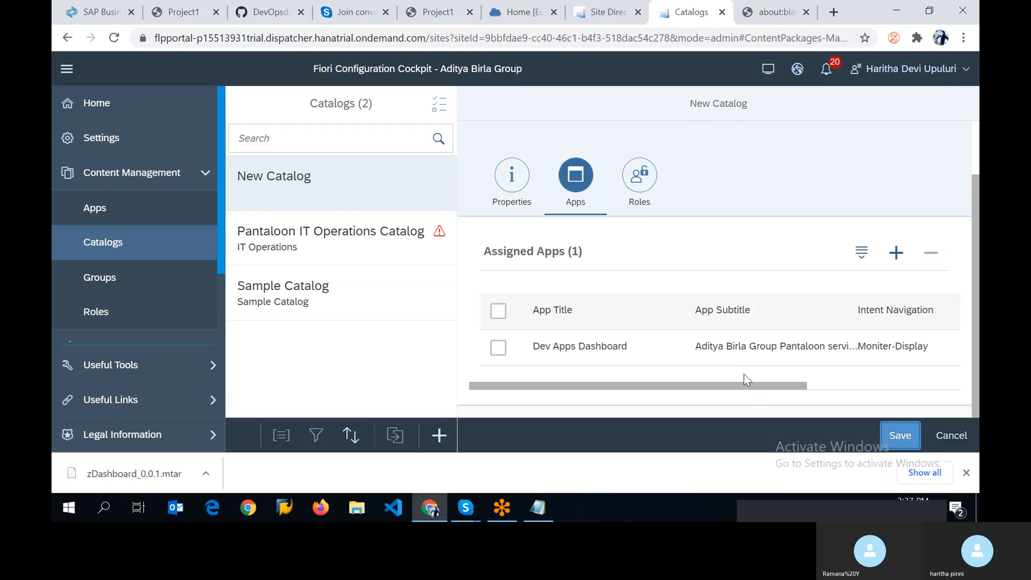
left_click(904, 441)
left_click(499, 310)
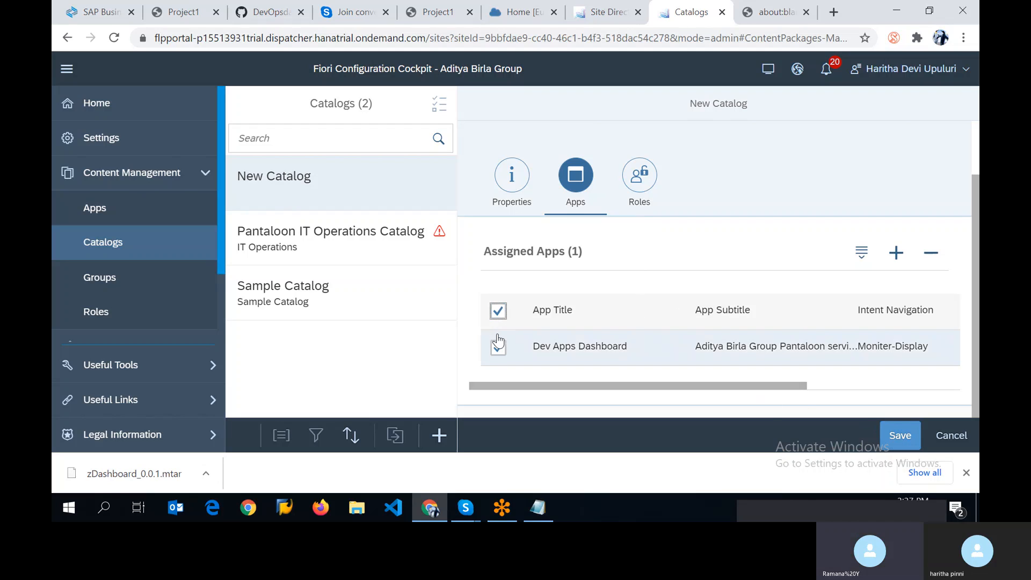
left_click(903, 439)
Check the roles and apps assigned to the unsaved catalog.
left_click(639, 180)
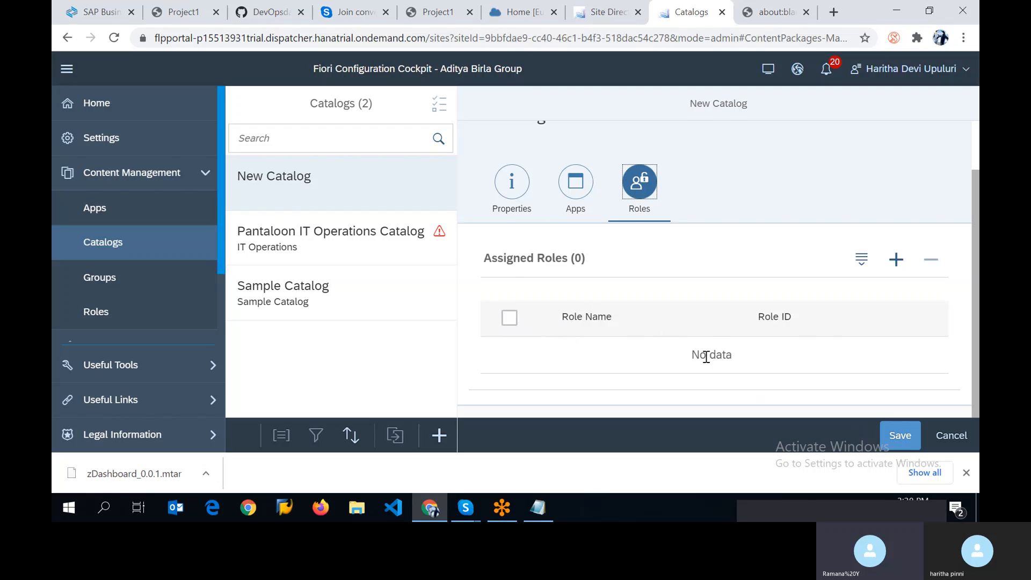
left_click(579, 212)
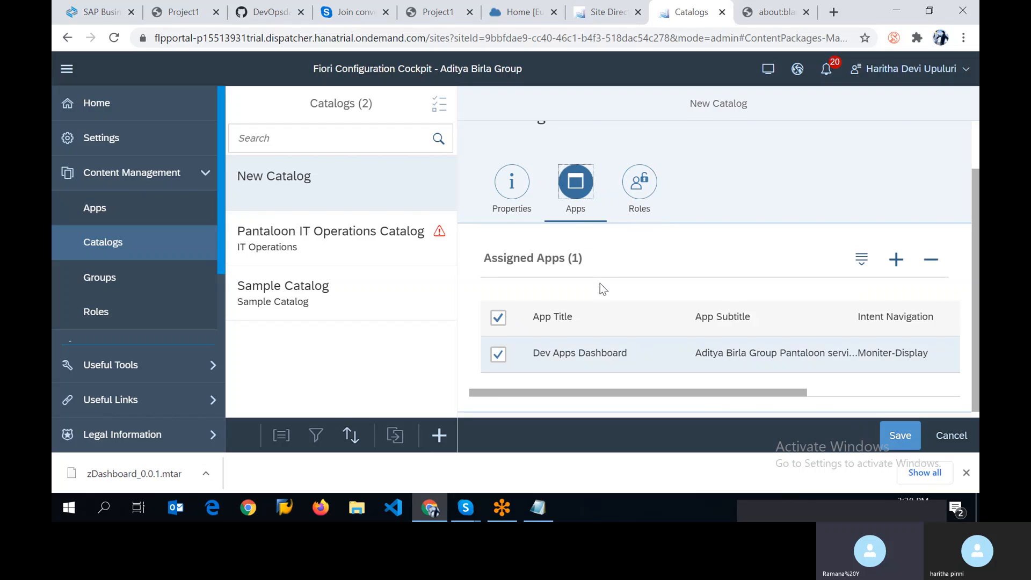
scroll(685, 292, "down", 1)
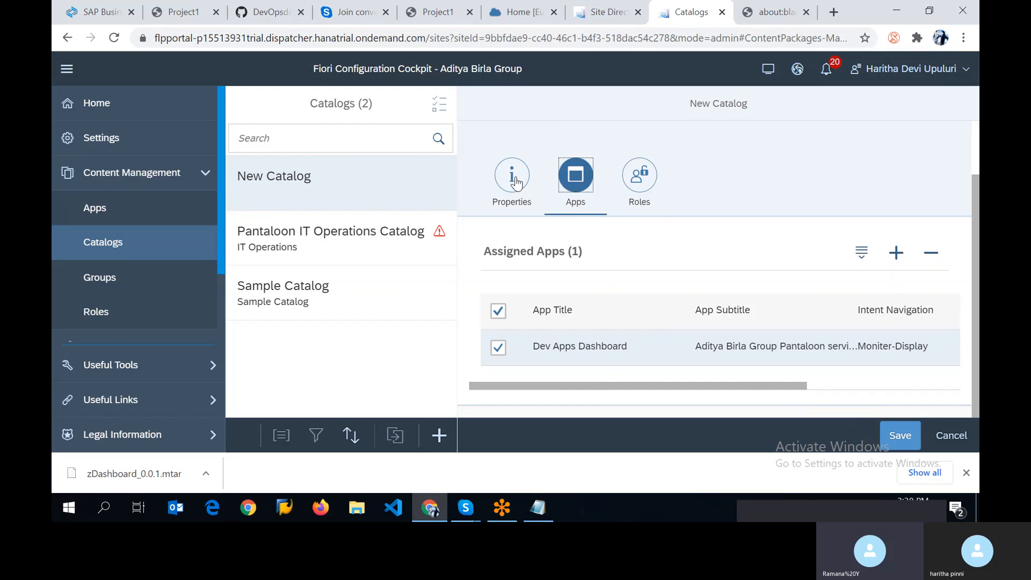
Start a new group in the site's group management and enter Pantaloon Group as its name.
left_click(108, 290)
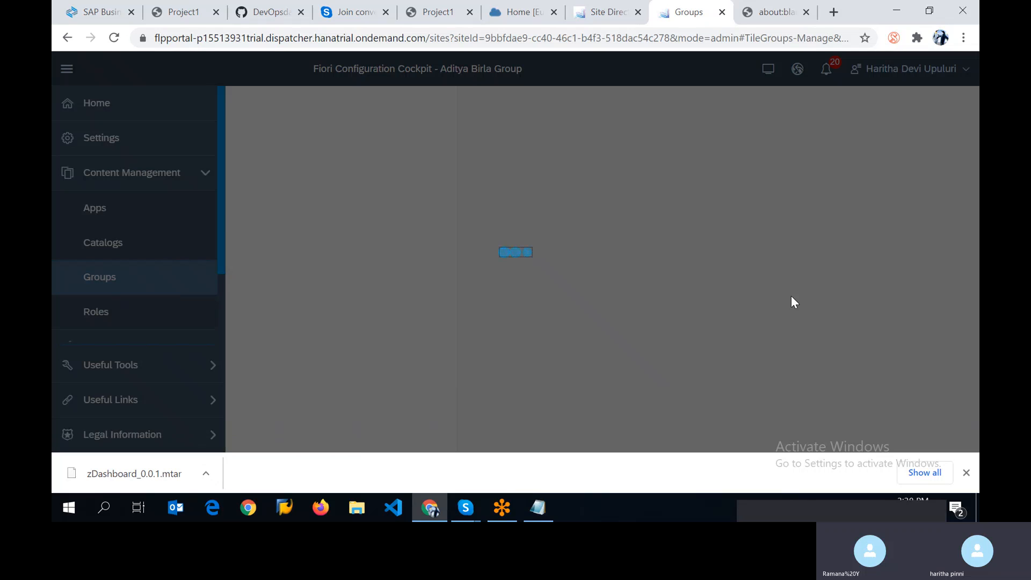
scroll(729, 290, "down", 3)
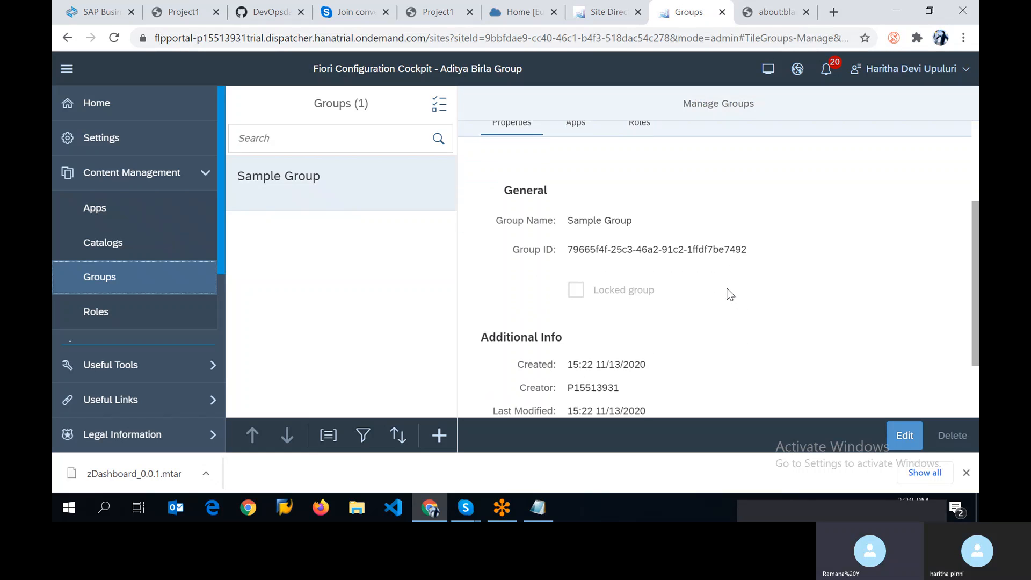
scroll(725, 290, "up", 4)
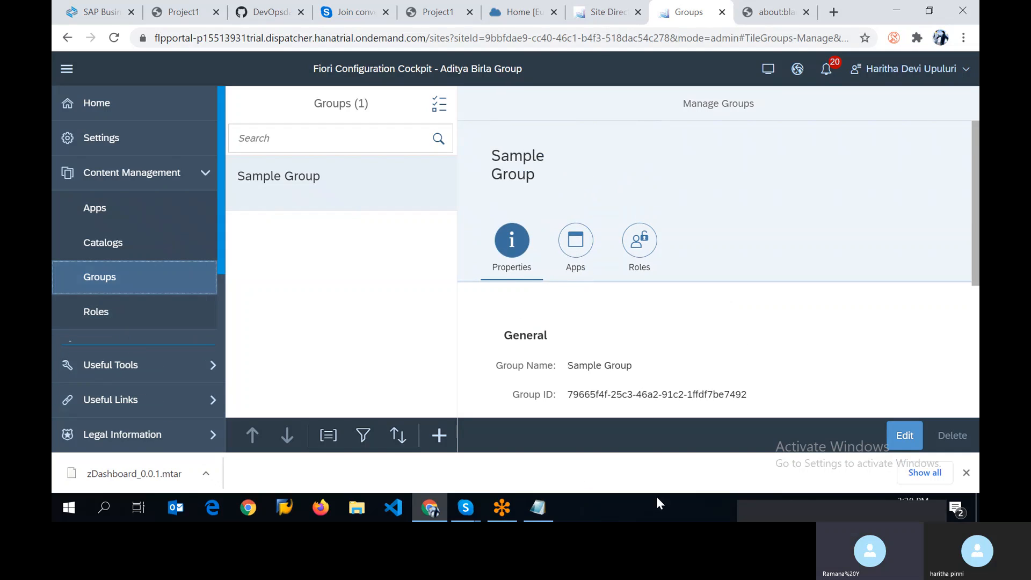
left_click(439, 435)
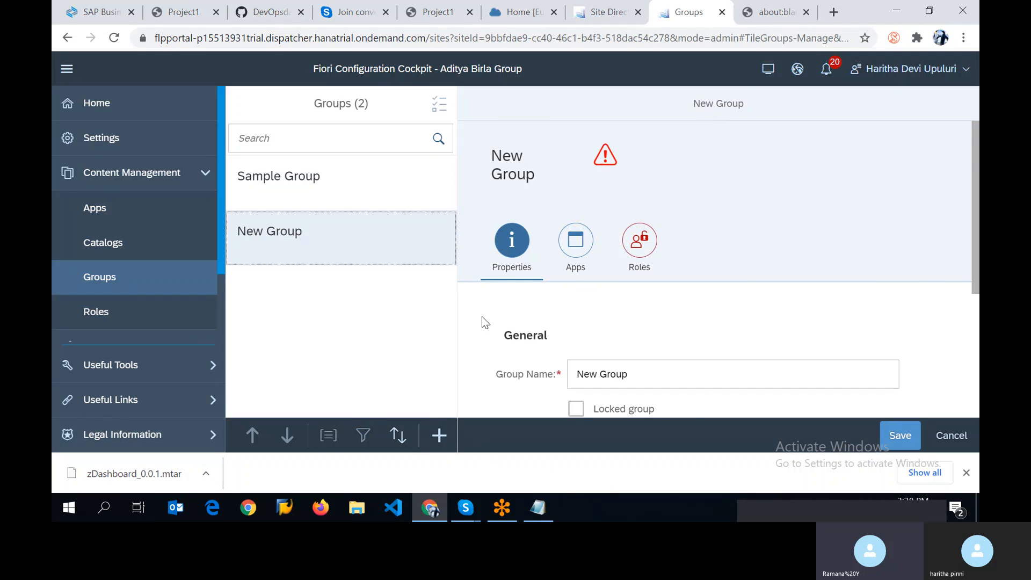
scroll(639, 332, "down", 1)
left_click(661, 305)
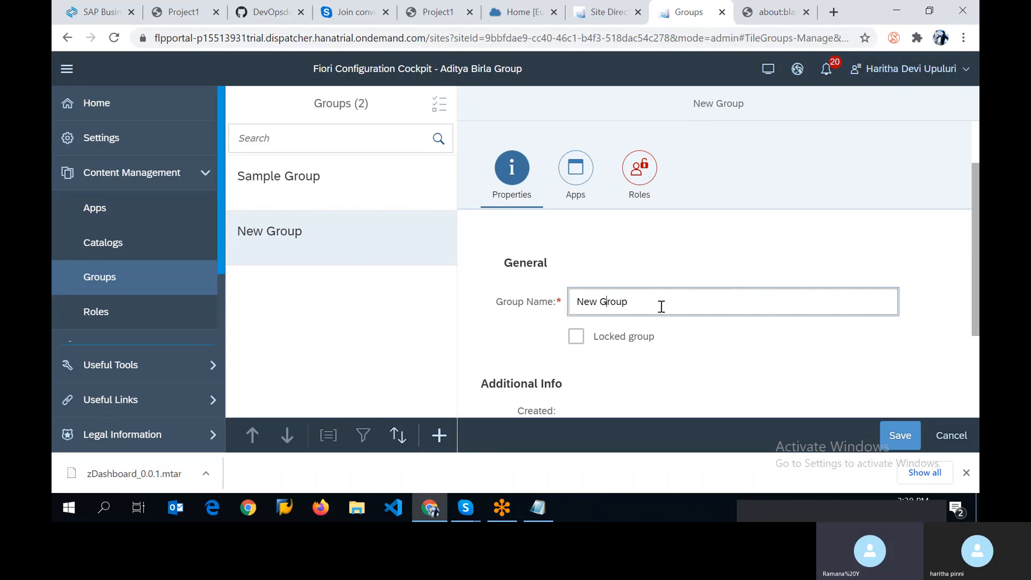
key("Left")
key("Left")
key("BackSpace")
key("BackSpace")
key("BackSpace")
type("Pantaloon")
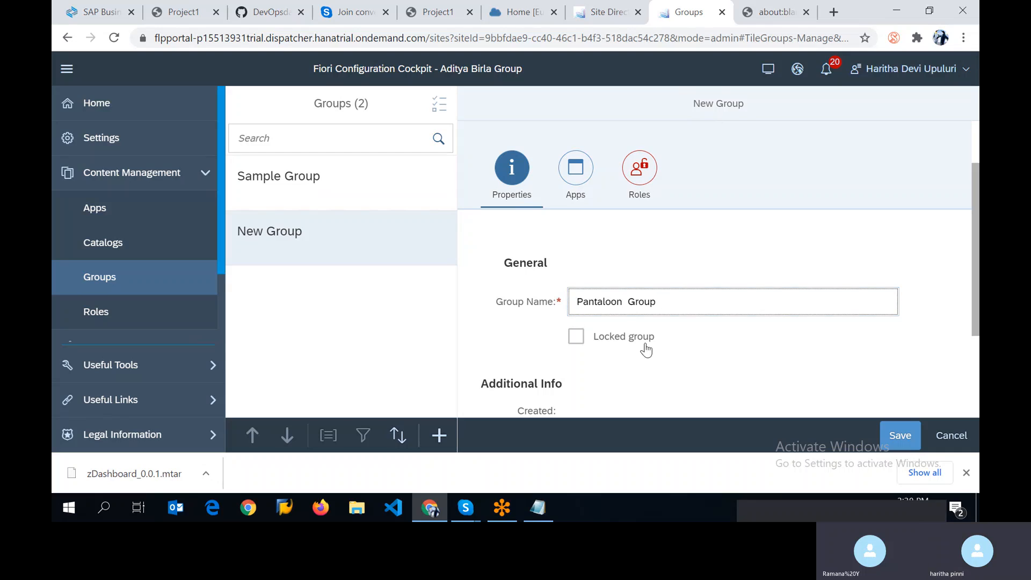
Shorten the new group's name to Pantaloon and save the group.
scroll(719, 343, "down", 2)
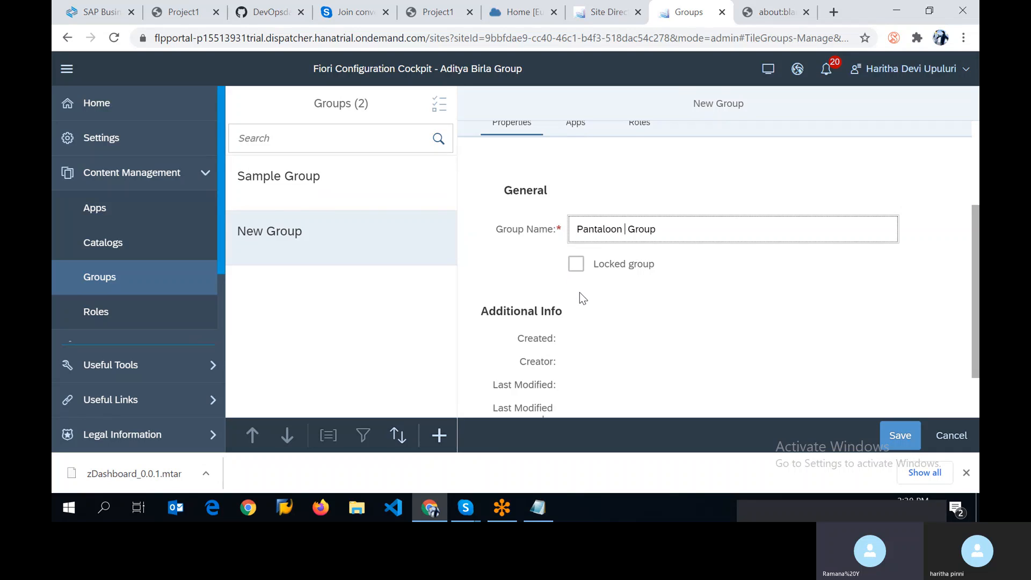
key("BackSpace")
key("BackSpace")
key("BackSpace")
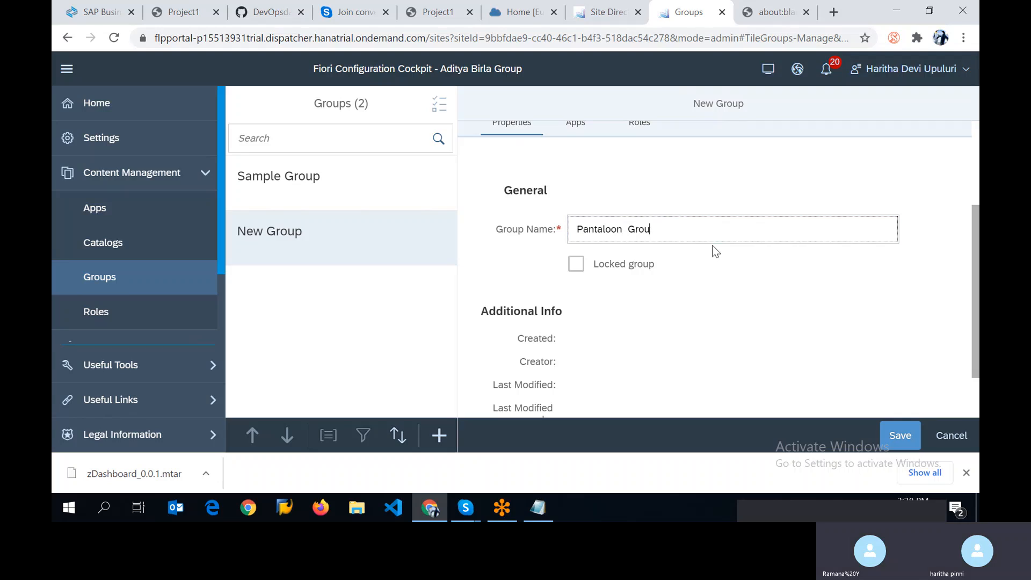
key("BackSpace")
key("BackSpace")
key("BackSpace")
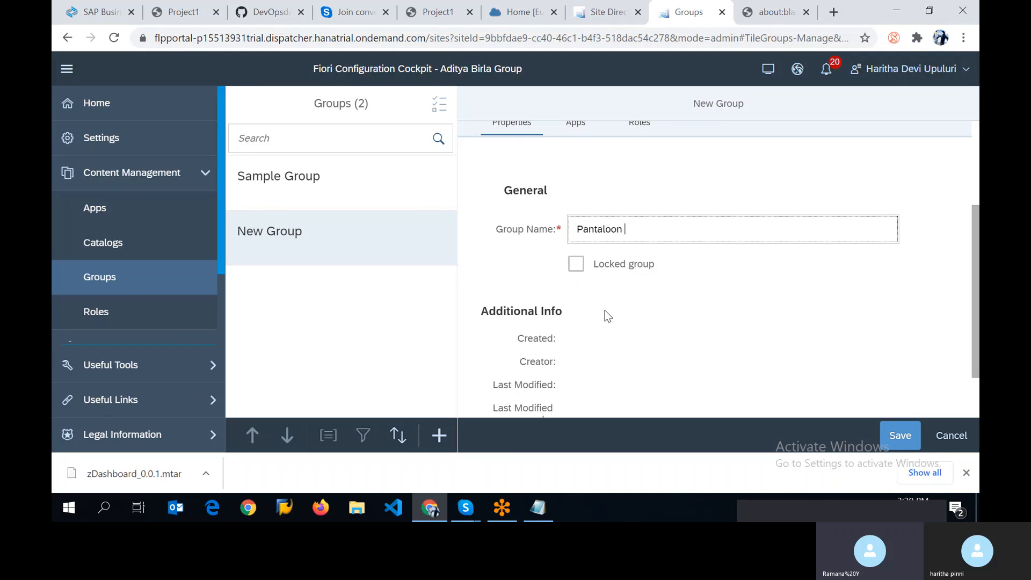
scroll(606, 311, "down", 1)
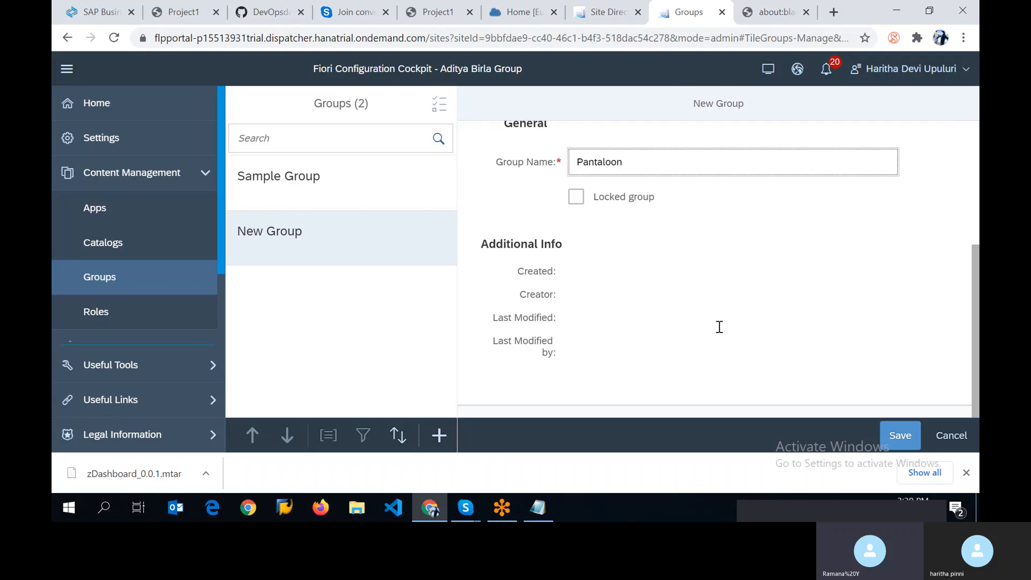
left_click(900, 435)
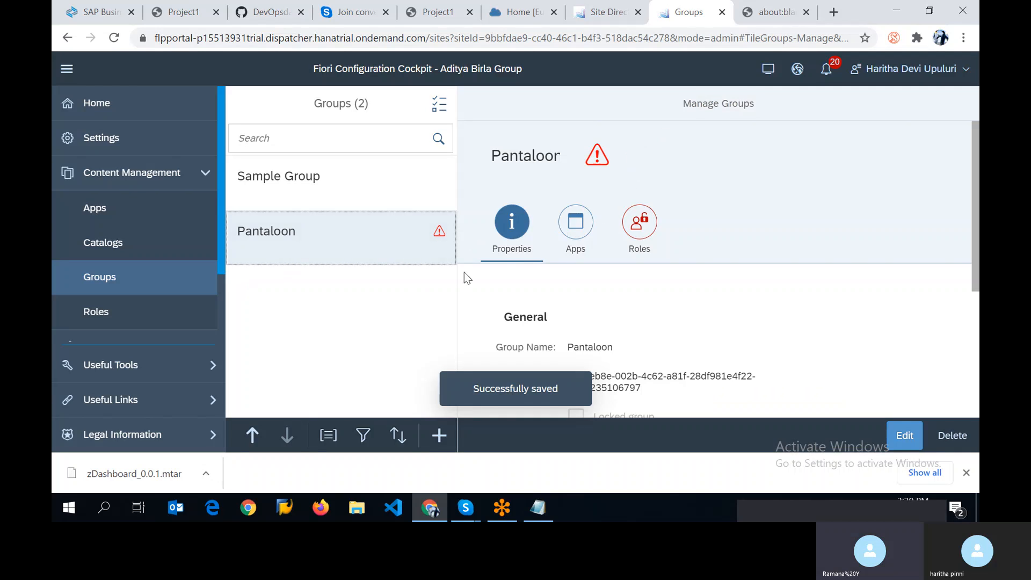
Assign the Dev Apps Dashboard app to the Pantaloon group and save the group.
left_click(567, 240)
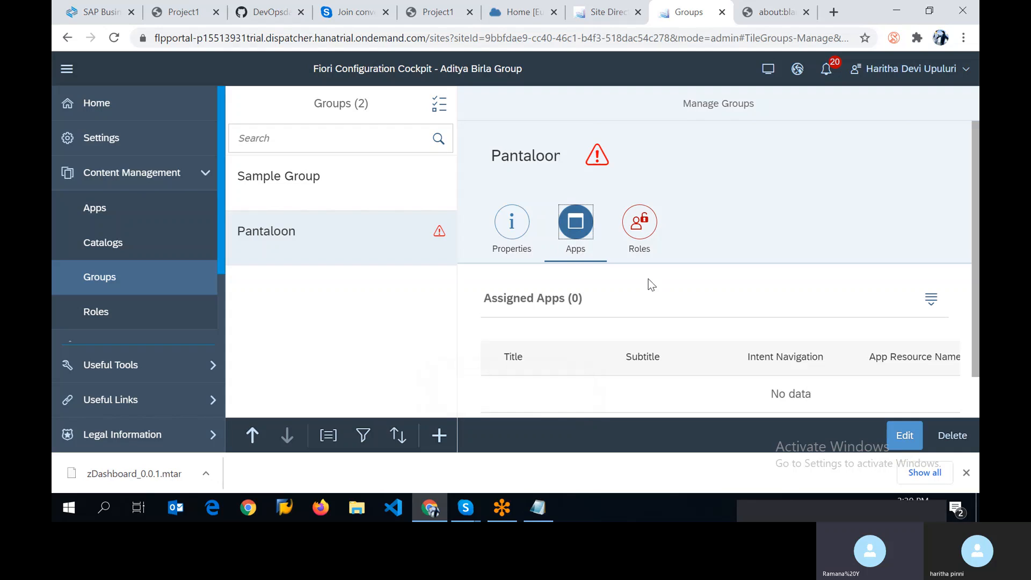
scroll(652, 283, "down", 1)
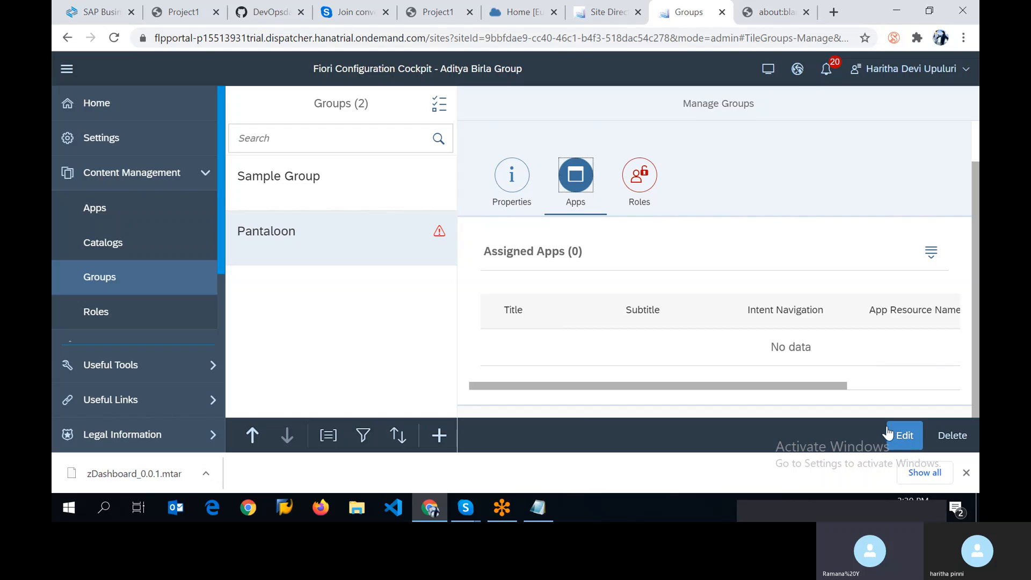
left_click(906, 437)
scroll(668, 278, "down", 1)
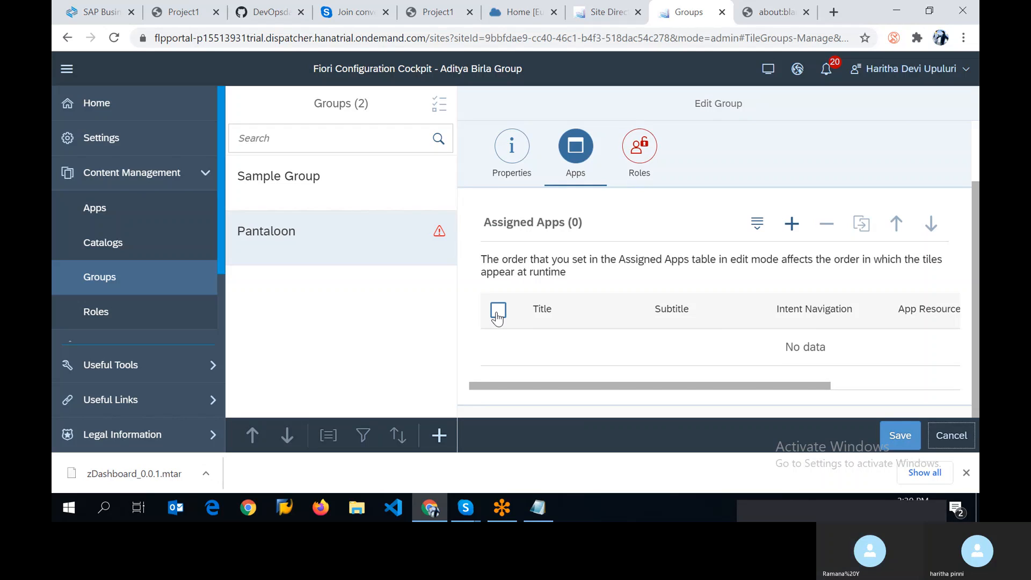
left_click(793, 226)
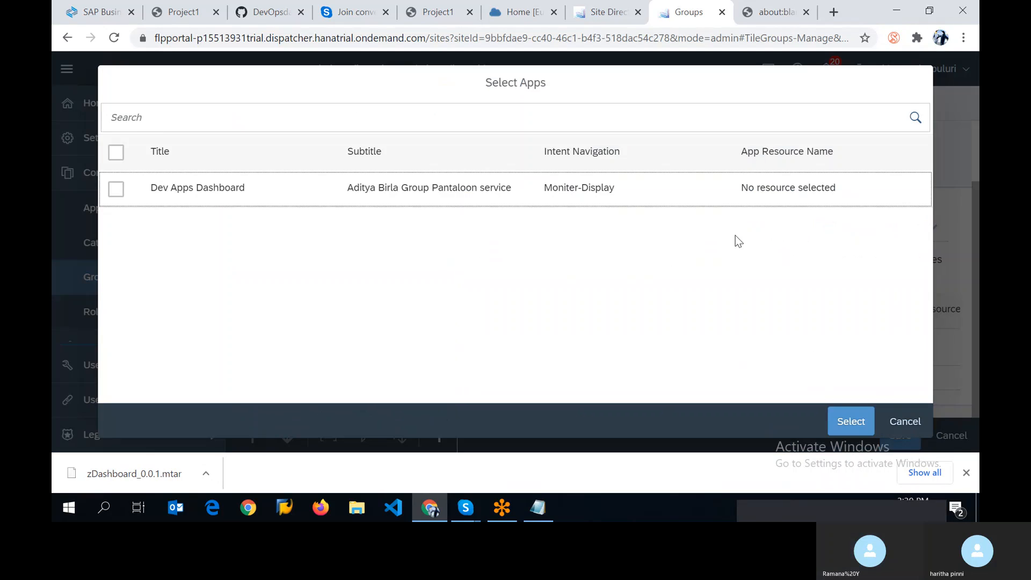
left_click(116, 191)
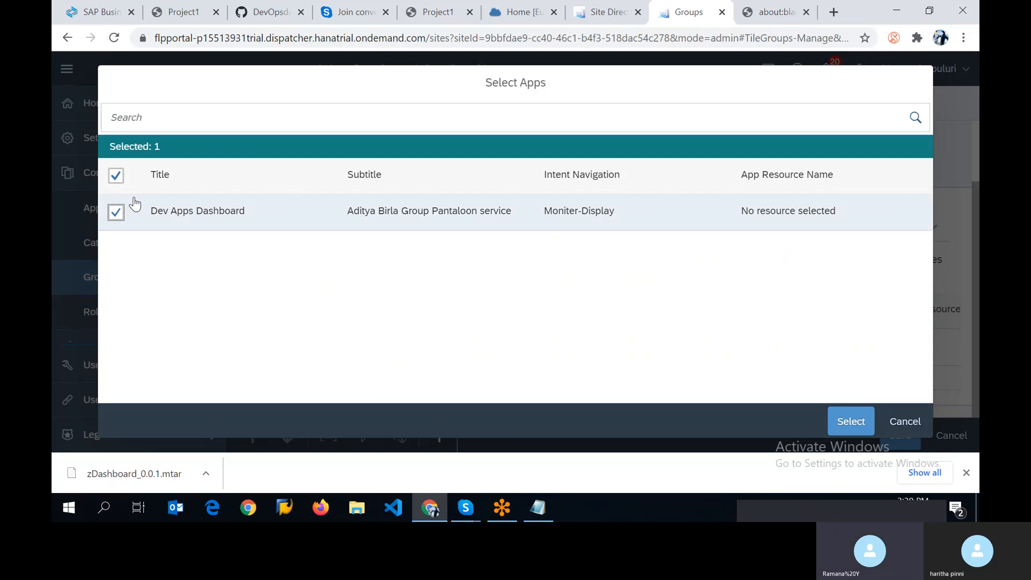
left_click(841, 427)
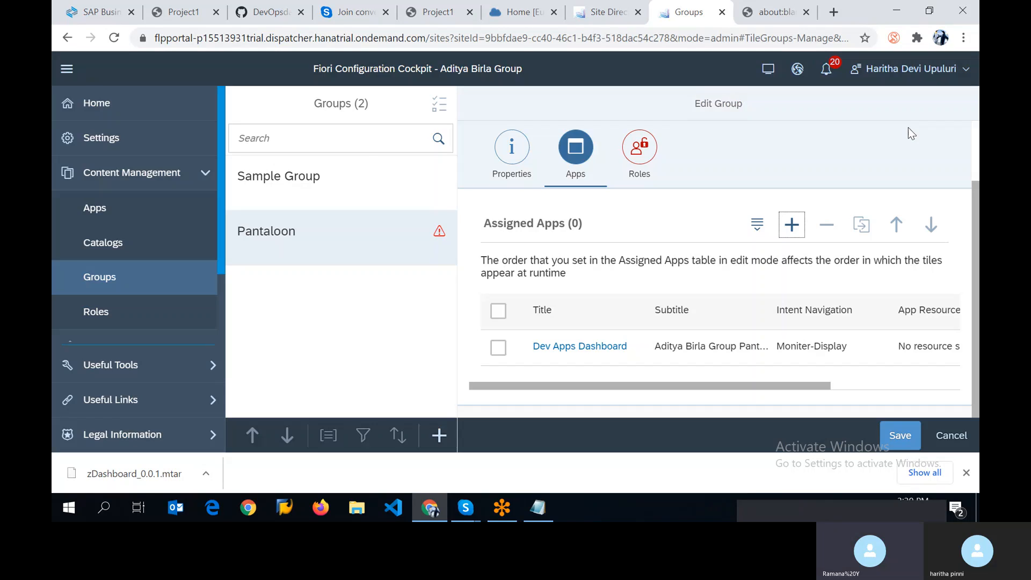
left_click(497, 348)
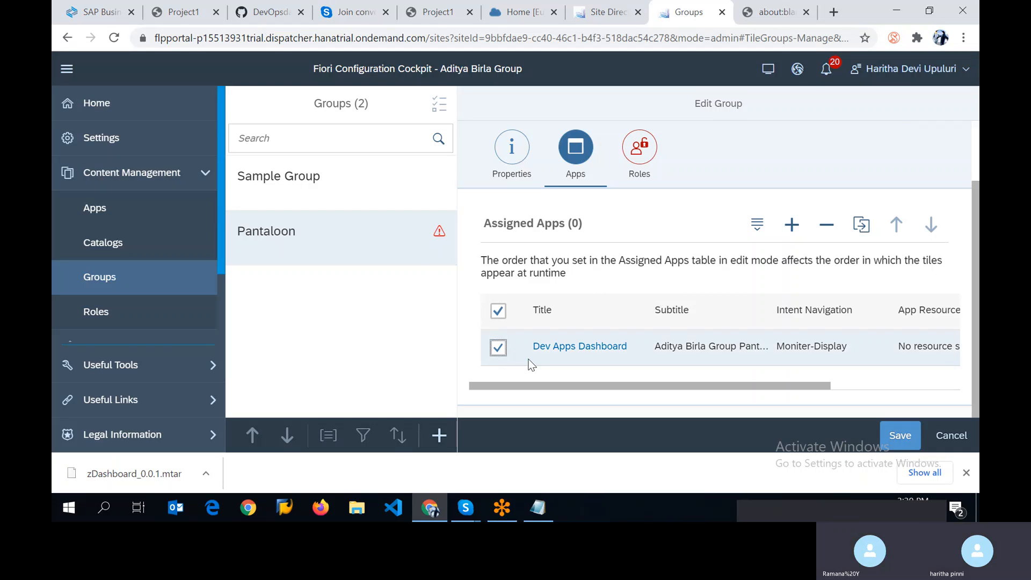
left_click(901, 435)
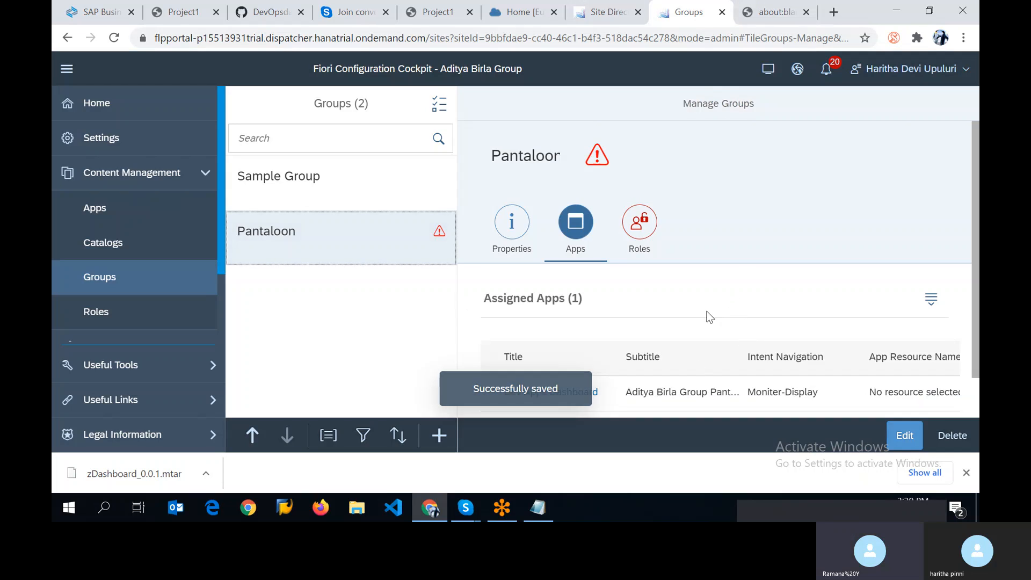
scroll(706, 317, "down", 1)
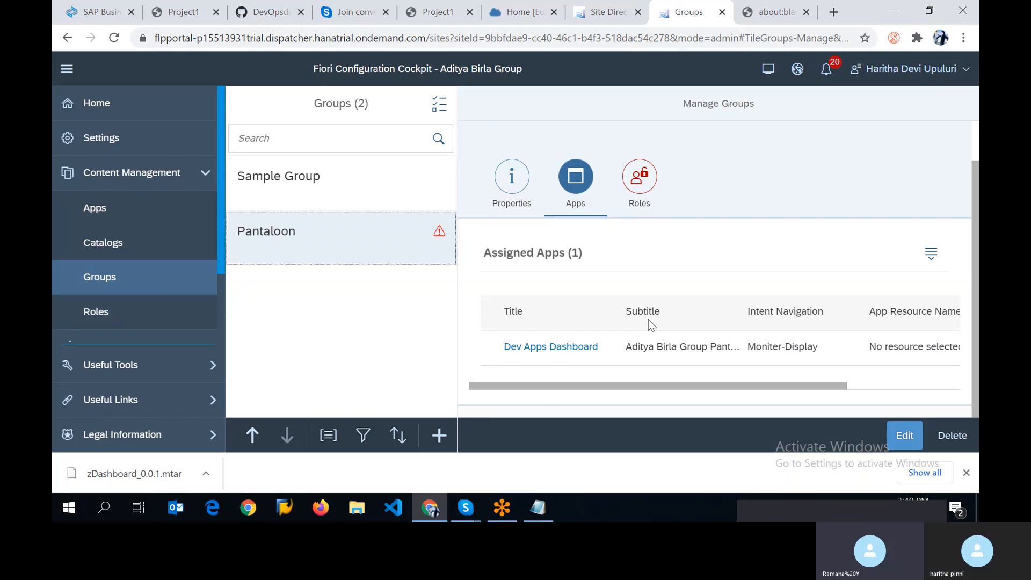
left_click(577, 185)
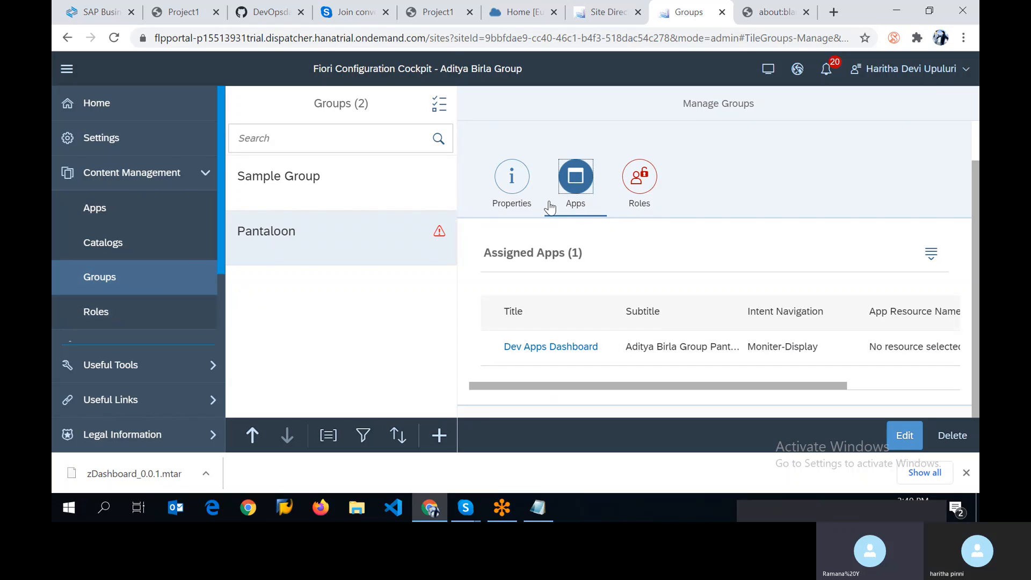
Assign the Pantaloon IT Operations Catalog to the Dev Apps Dashboard app and save the app configuration.
left_click(98, 211)
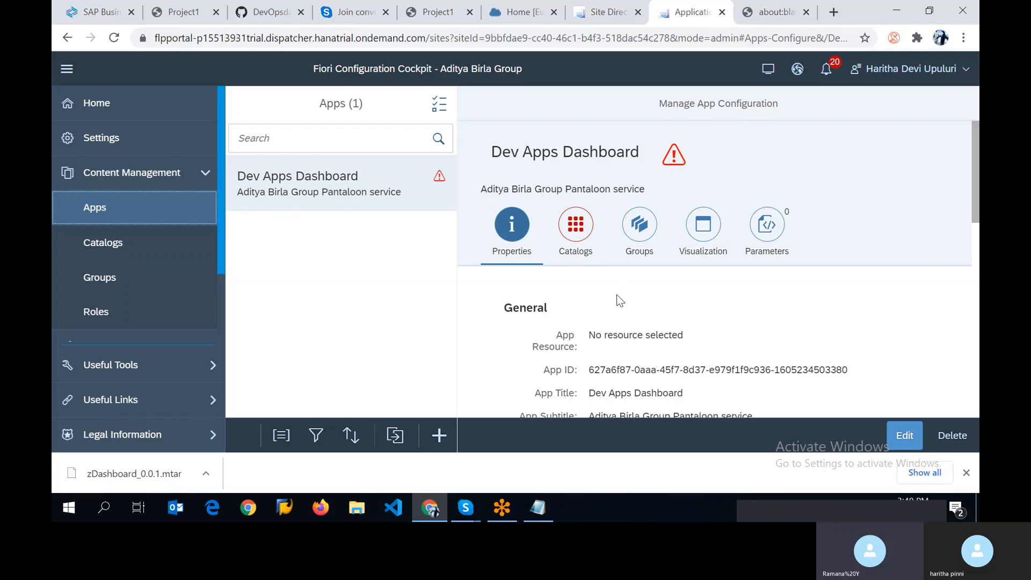
left_click(578, 228)
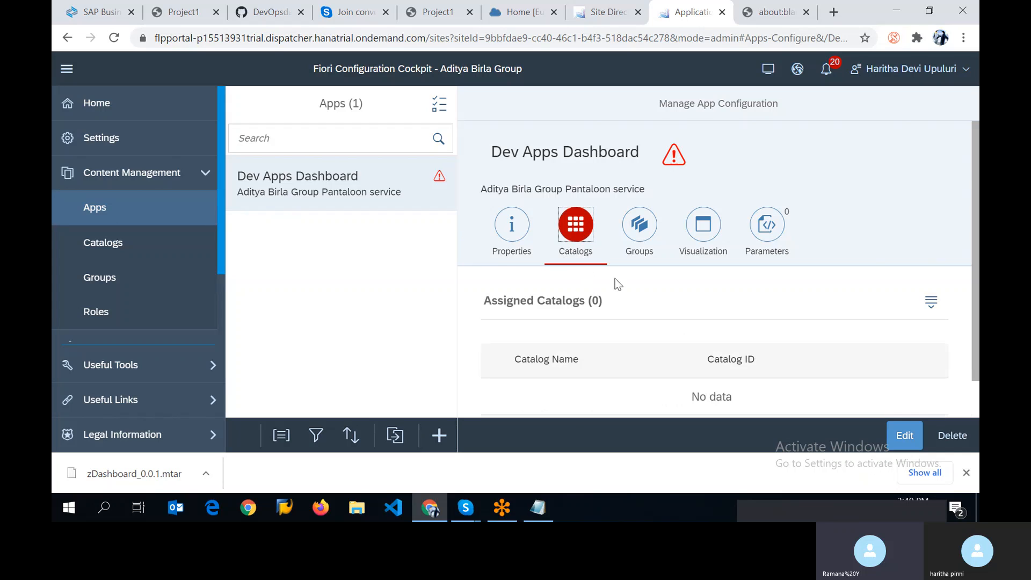
scroll(615, 278, "down", 1)
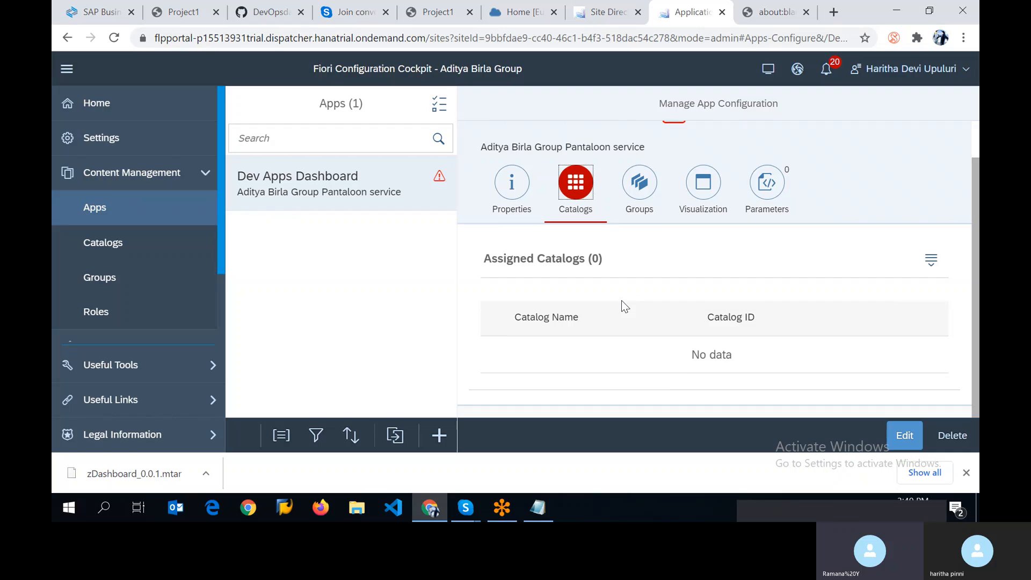
left_click(903, 434)
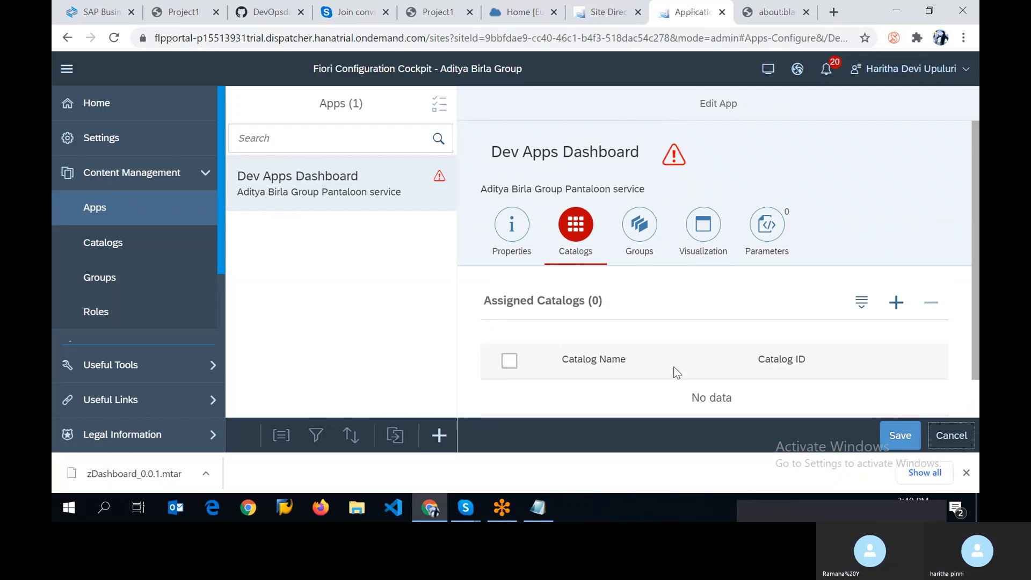
scroll(675, 373, "down", 1)
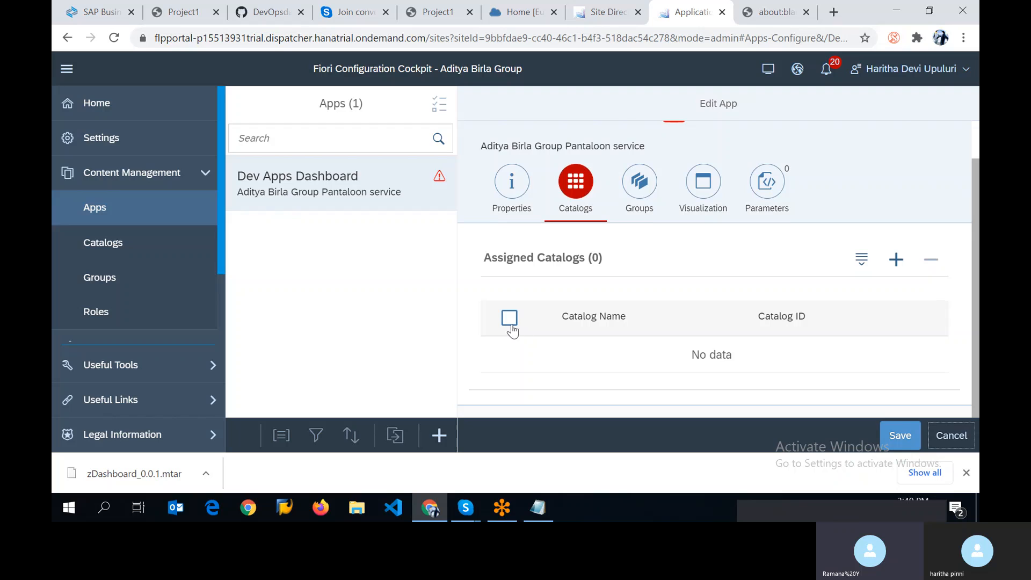
left_click(896, 260)
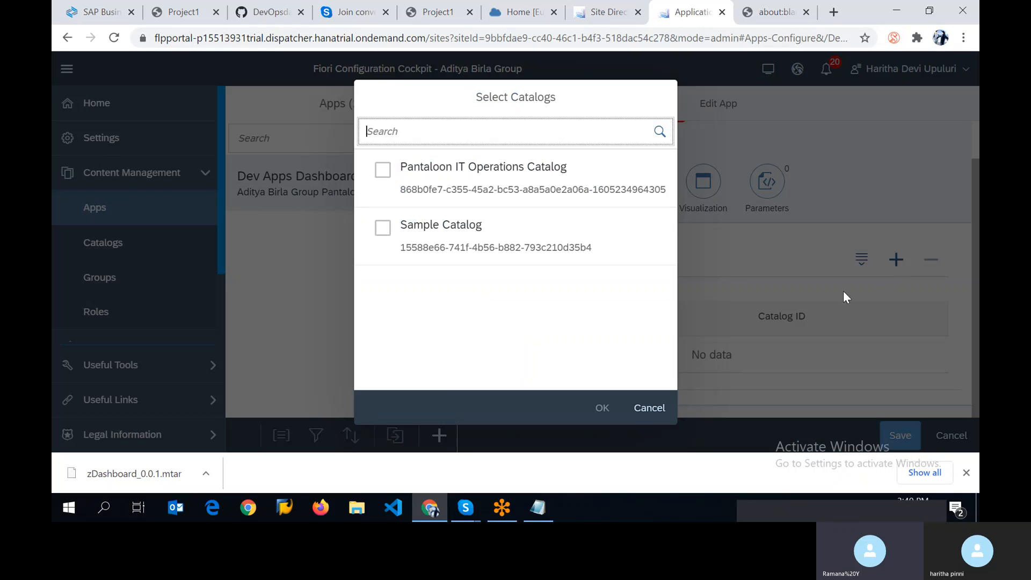
left_click(385, 171)
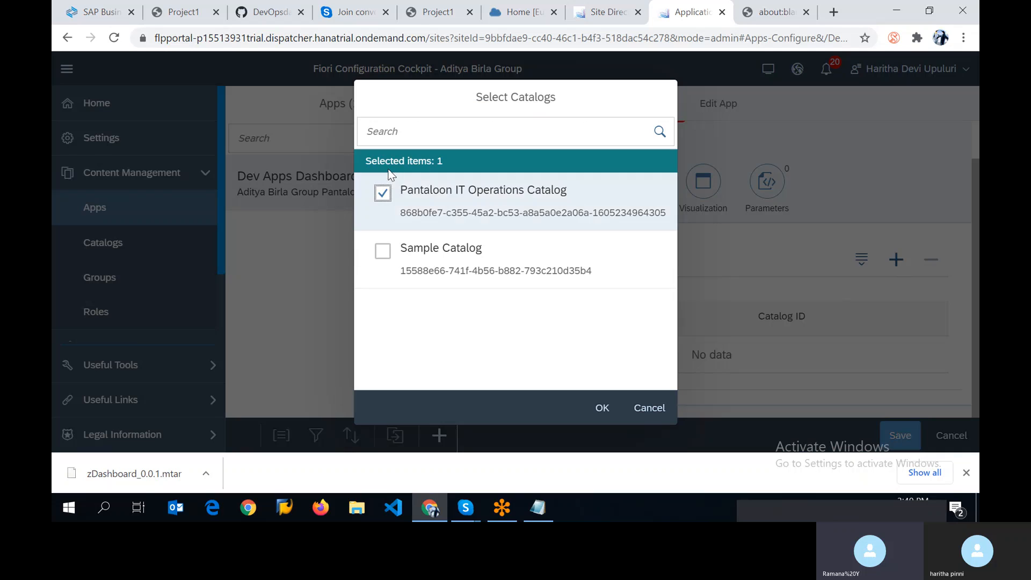
left_click(603, 408)
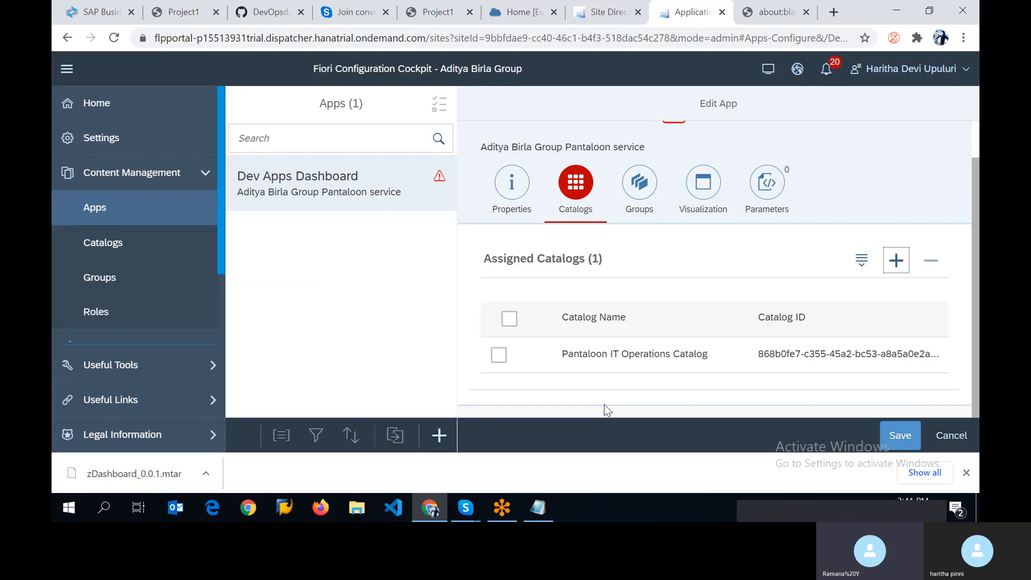
left_click(498, 355)
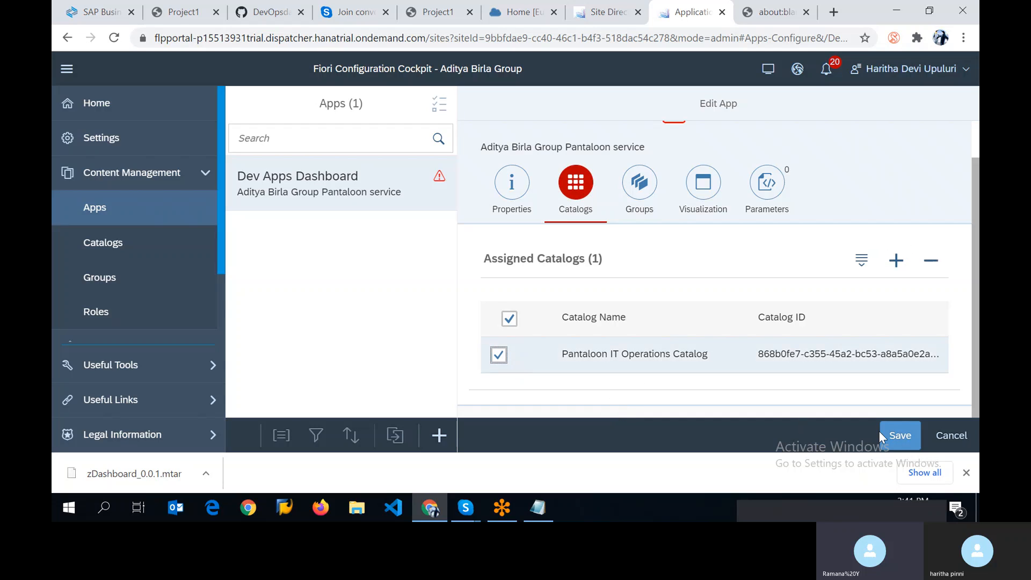
left_click(907, 437)
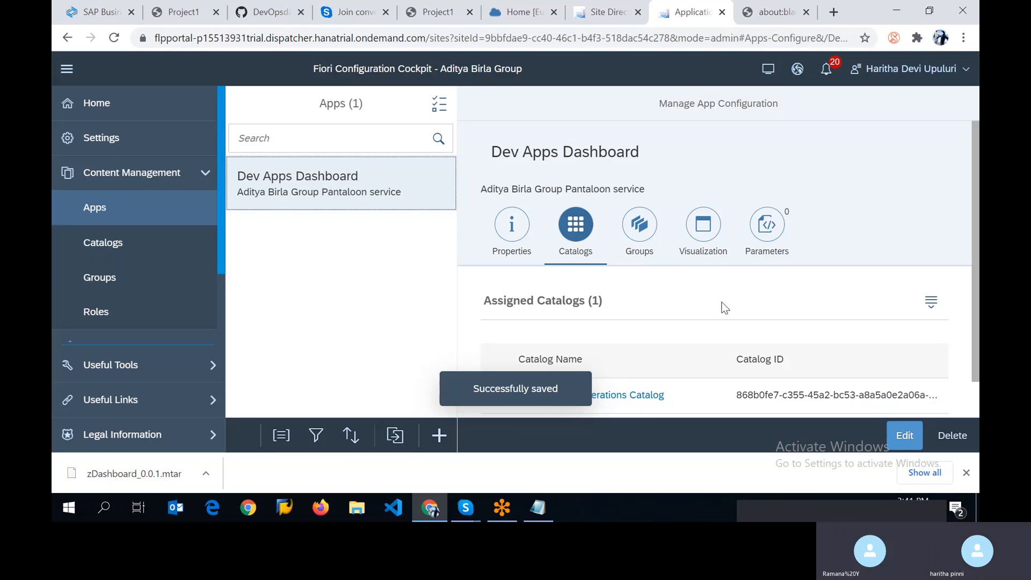
Check the Dev Apps Dashboard app's assigned groups and its tile visualization properties.
left_click(628, 199)
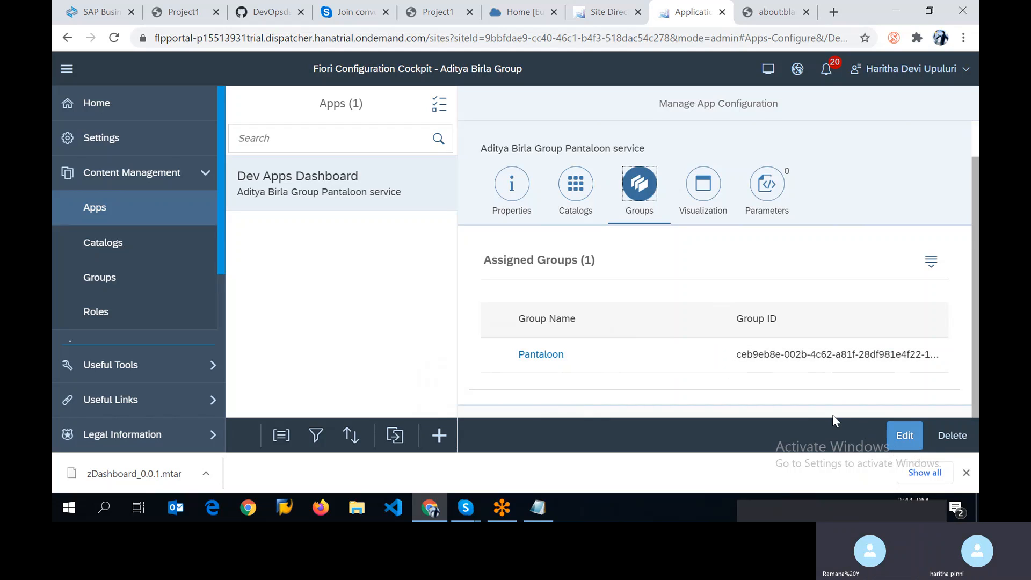
left_click(700, 194)
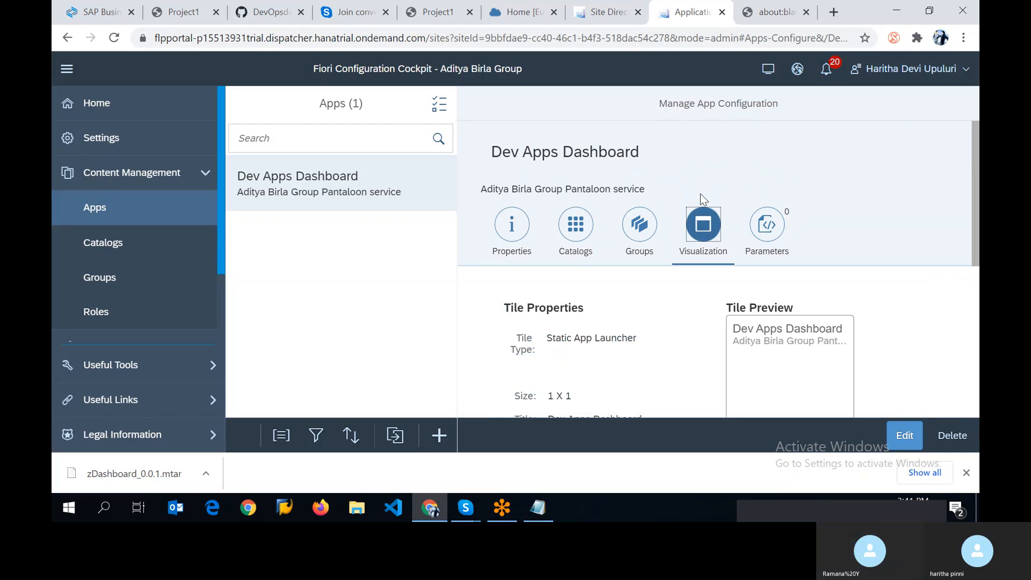
scroll(689, 328, "down", 3)
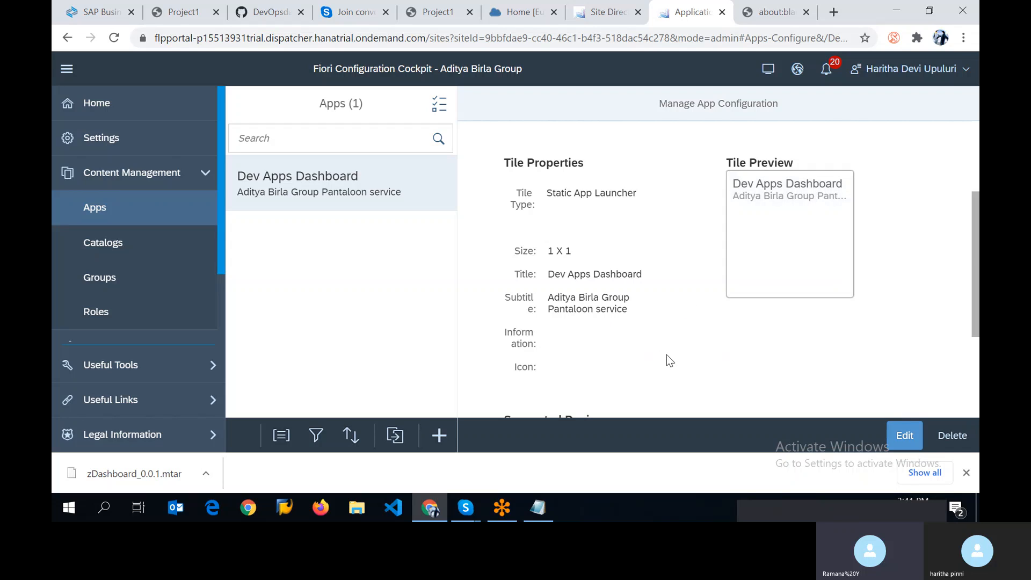
scroll(666, 354, "down", 3)
scroll(664, 356, "up", 4)
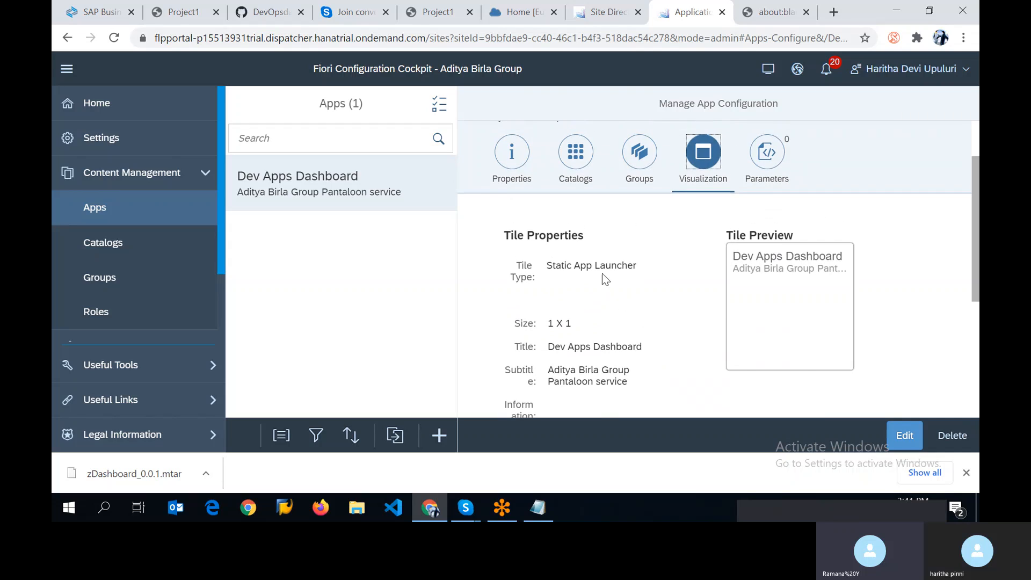
Shorten the Dev Apps Dashboard app's subtitle to Pantaloon service in its general properties.
left_click(517, 155)
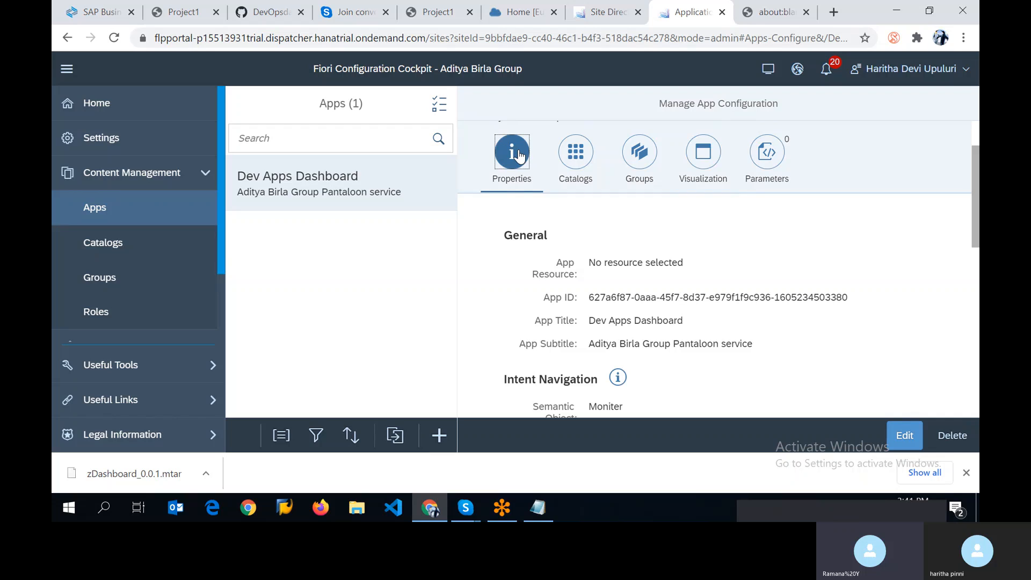
scroll(644, 303, "down", 3)
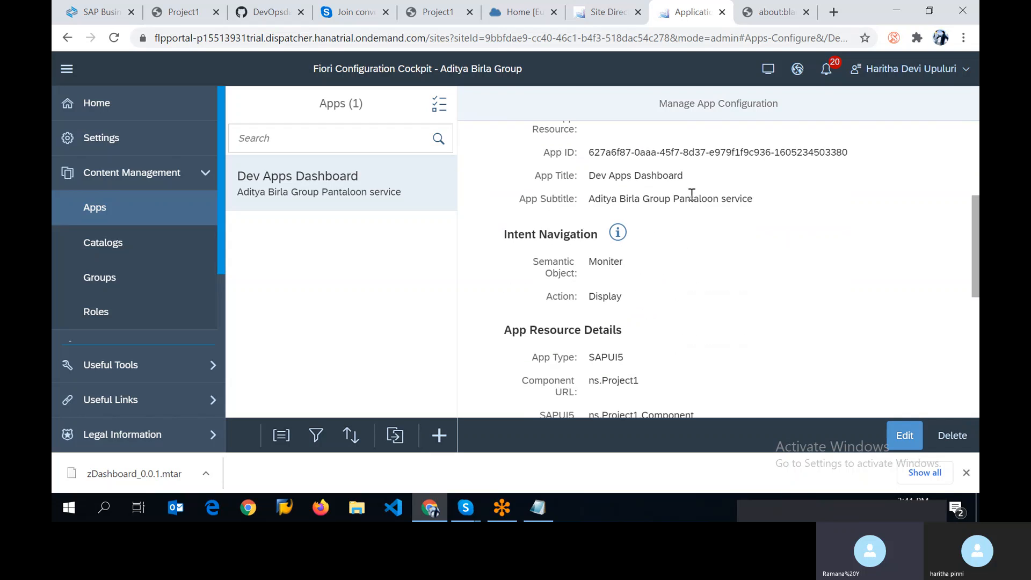
left_click(904, 434)
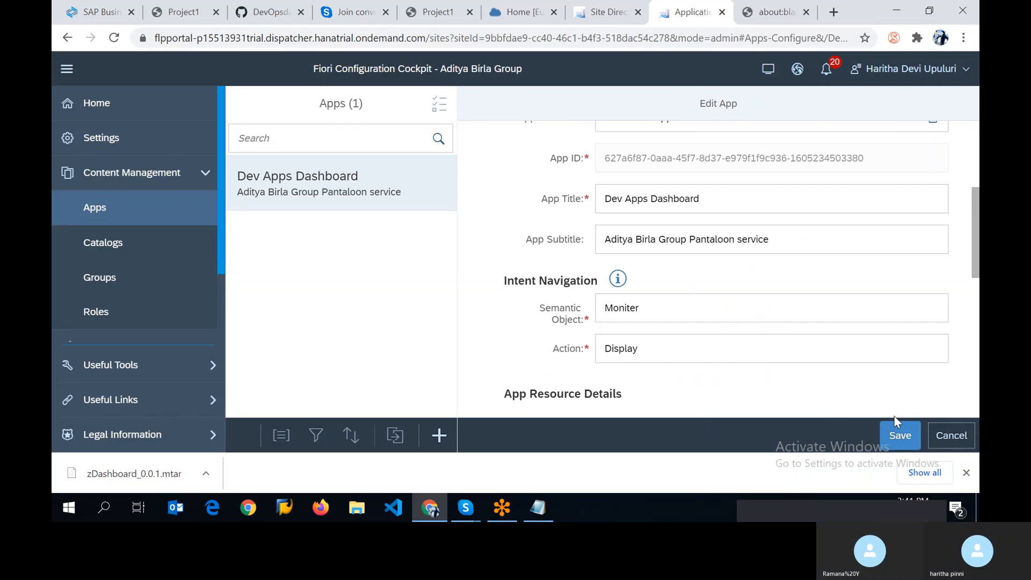
left_click(690, 239)
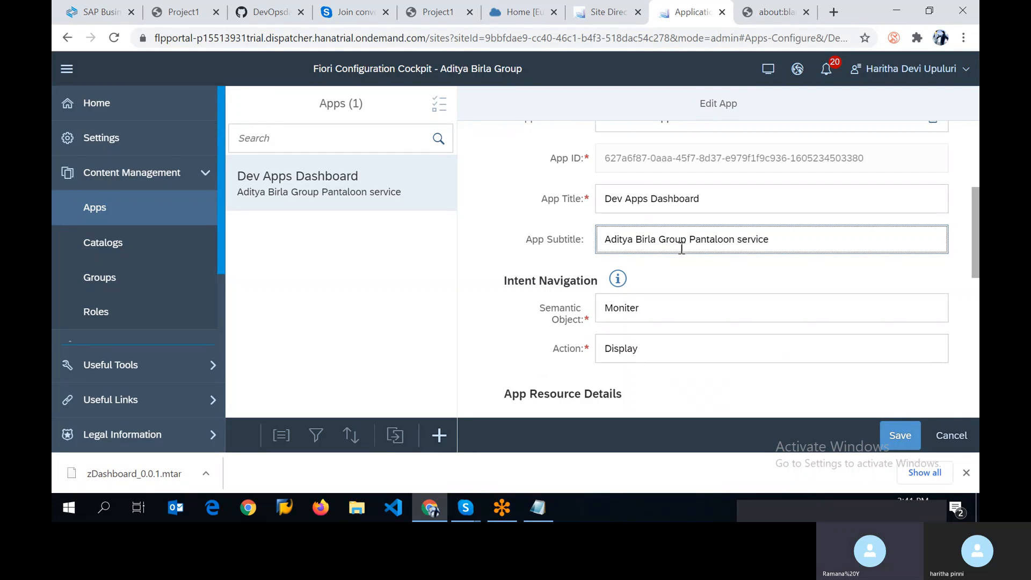
key("ctrl+BackSpace")
key("ctrl+BackSpace")
key("ctrl+BackSpace")
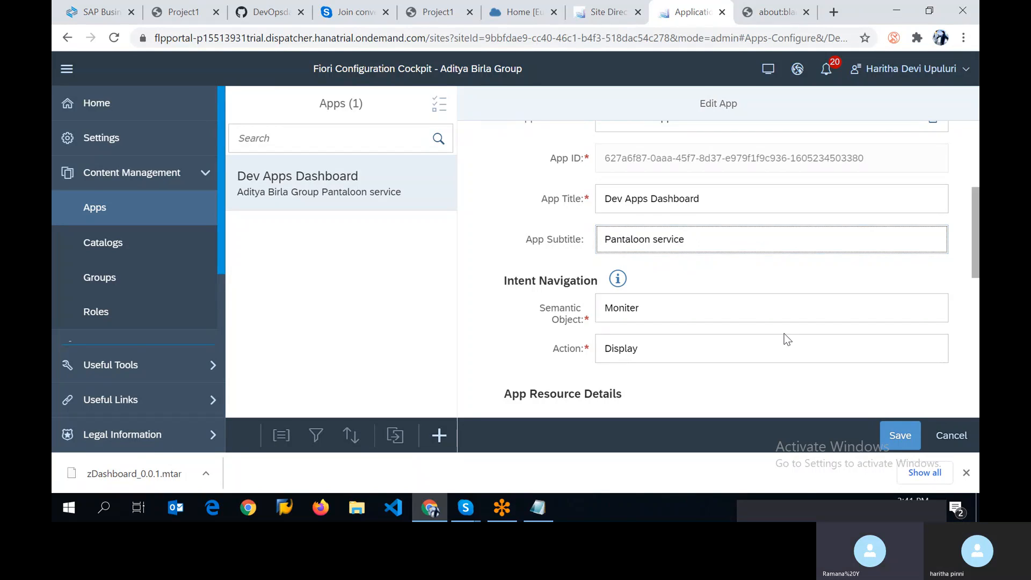
Change the app title to Dev Ops Dashboard and save the app configuration.
scroll(746, 277, "up", 3)
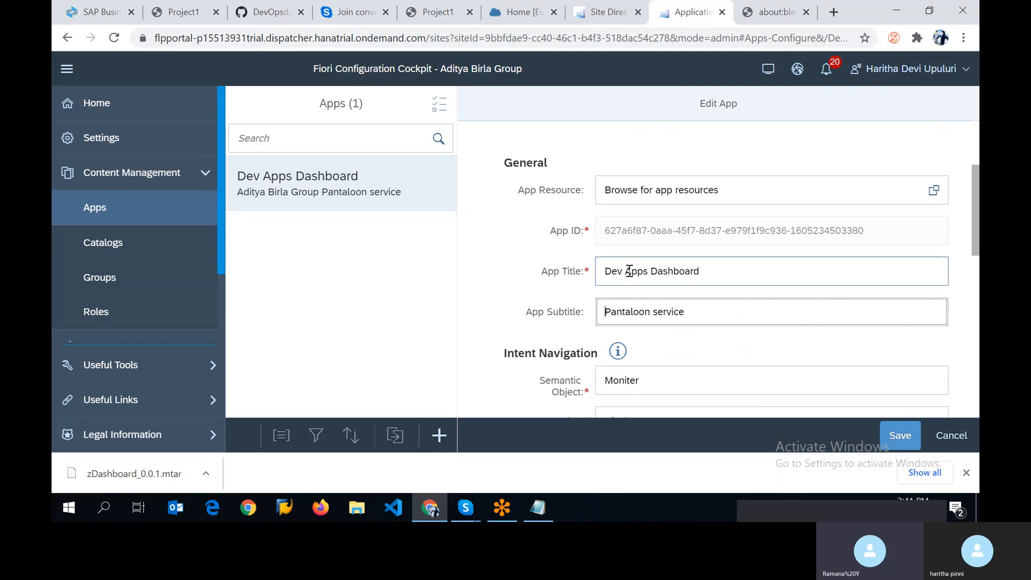
left_click(635, 273)
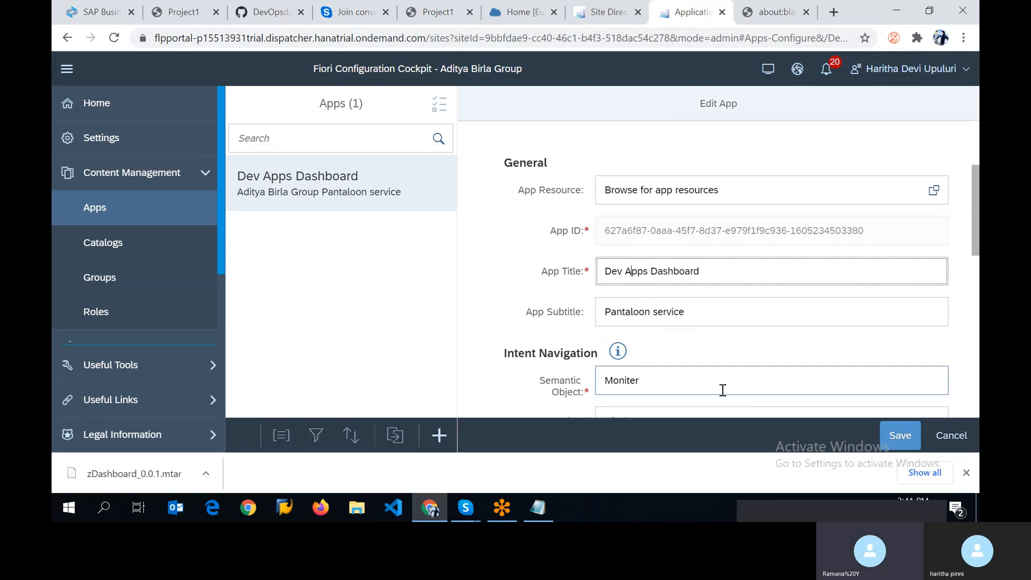
key("BackSpace")
type("O")
key("BackSpace")
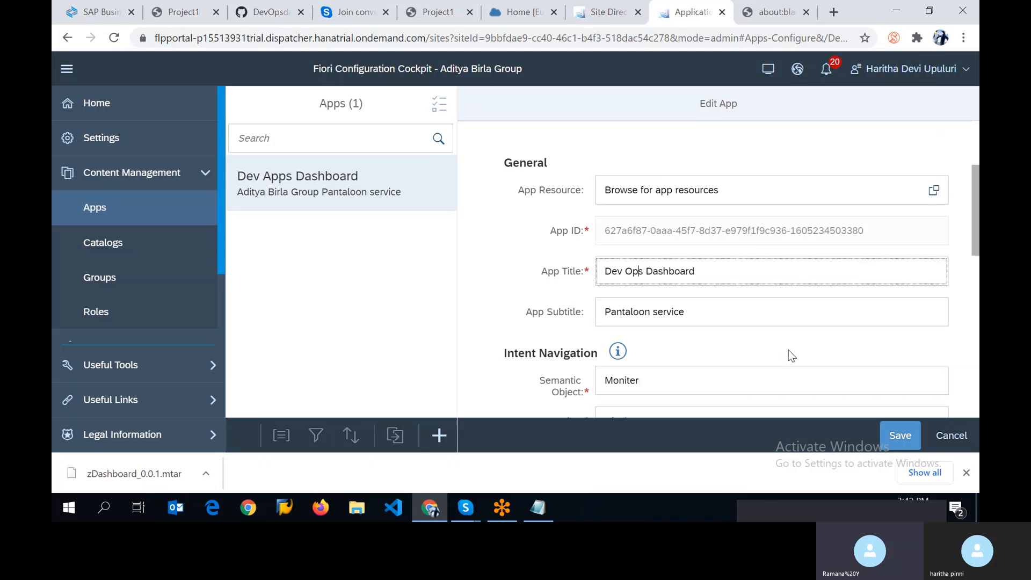
left_click(912, 438)
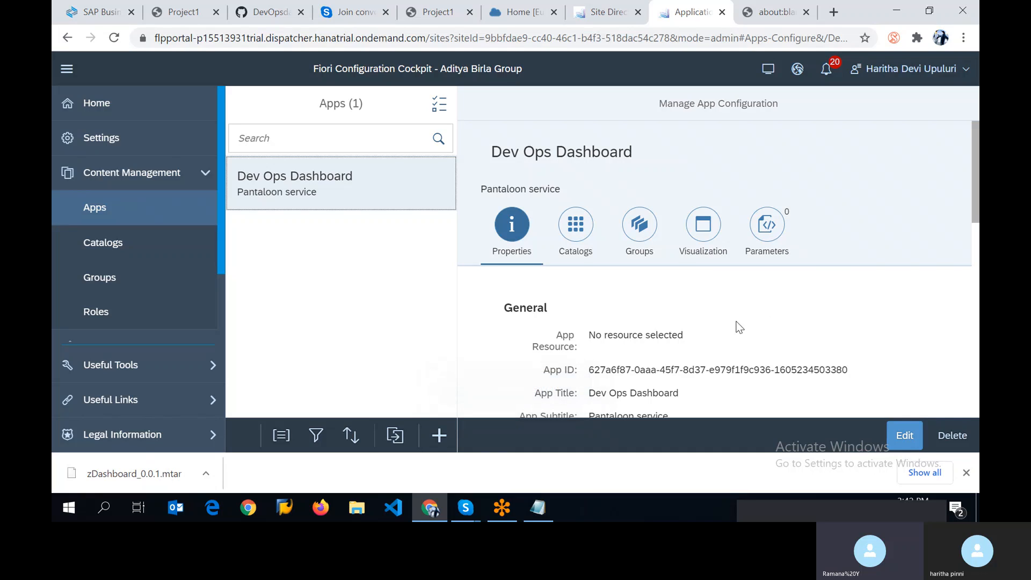
Edit the Dev Ops Dashboard app's visualization and set its tile type to Dynamic App Launcher.
scroll(731, 325, "down", 1)
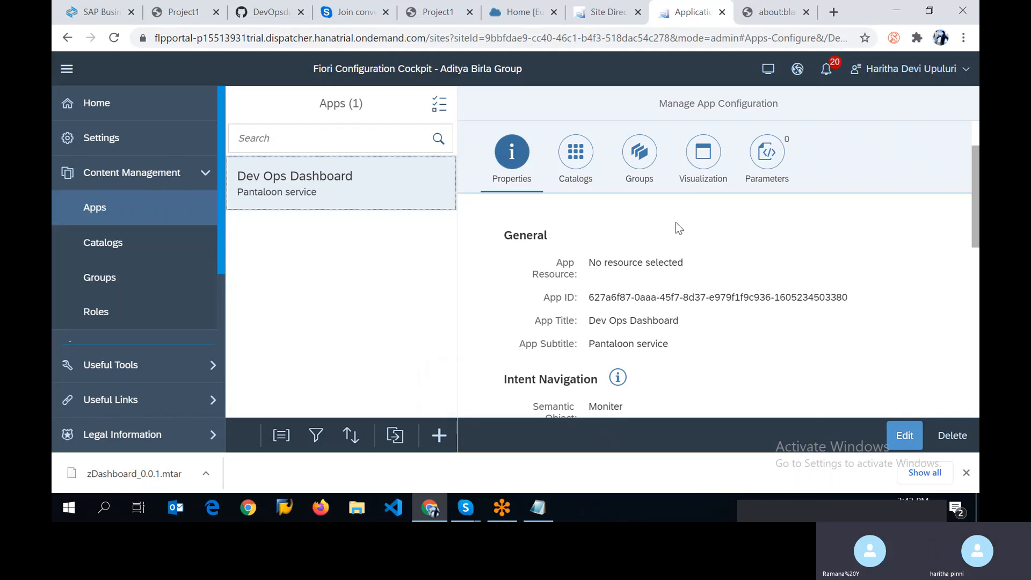
left_click(704, 168)
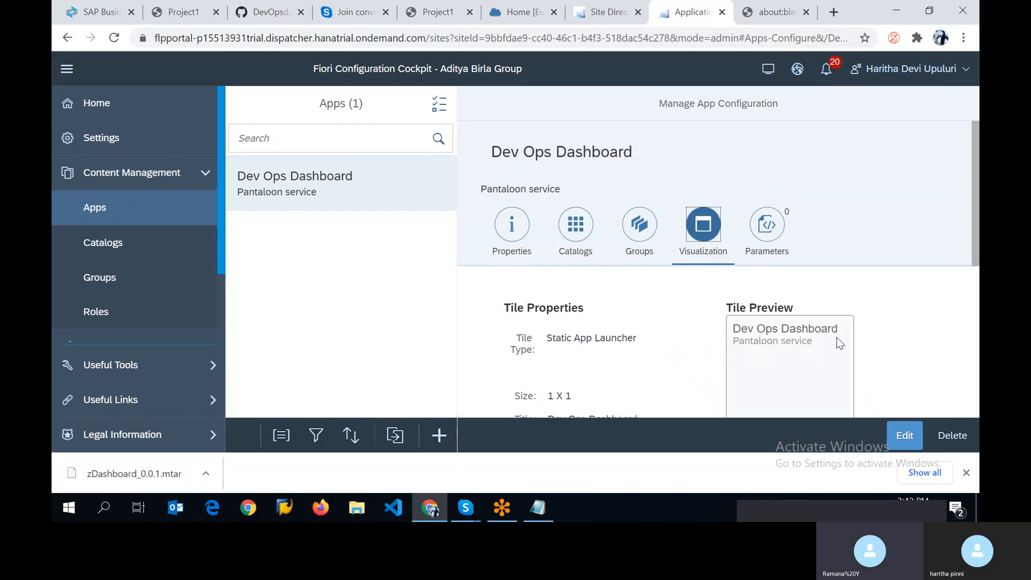
scroll(836, 341, "down", 2)
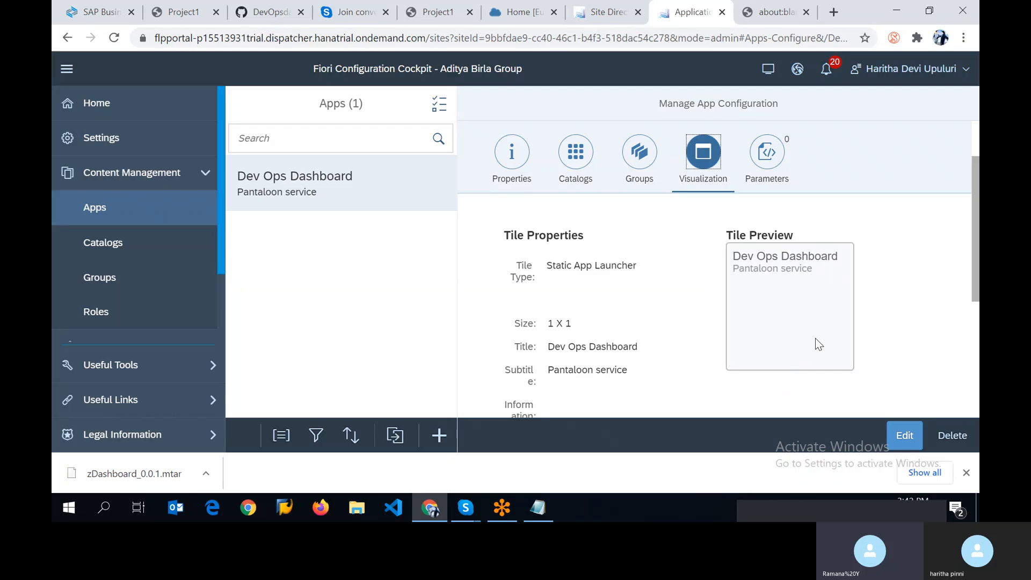
left_click(904, 435)
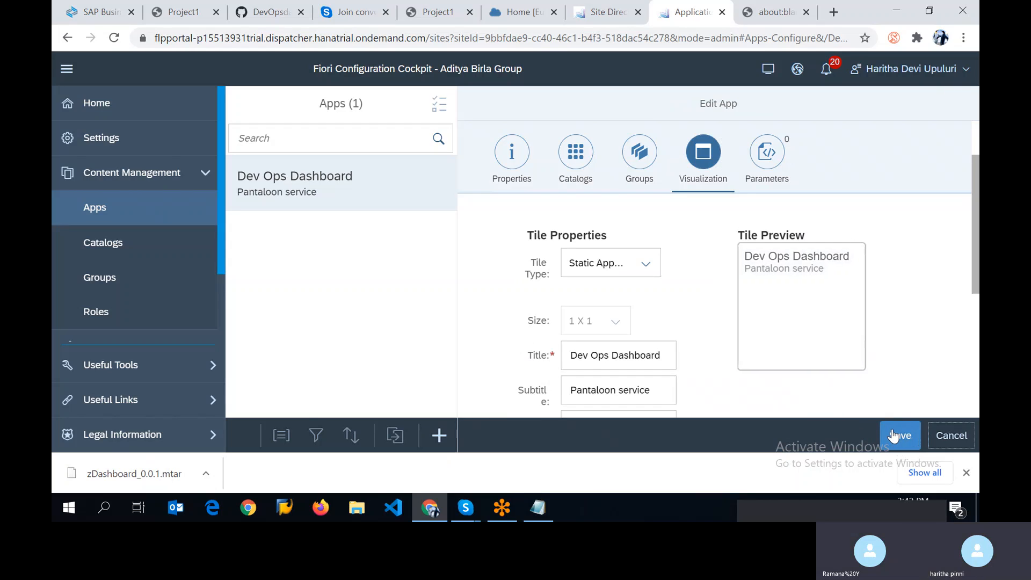
scroll(684, 317, "down", 2)
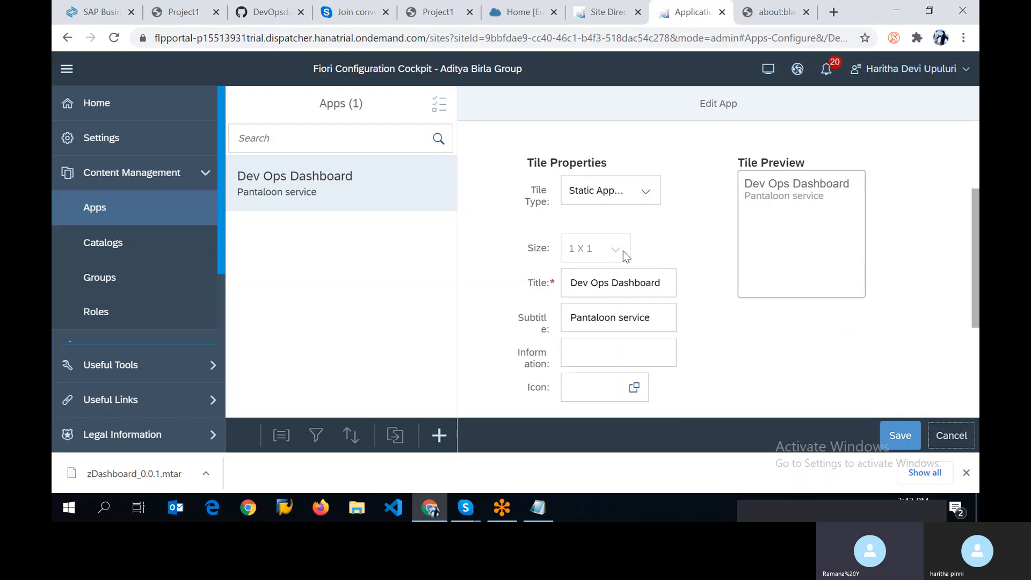
left_click(645, 202)
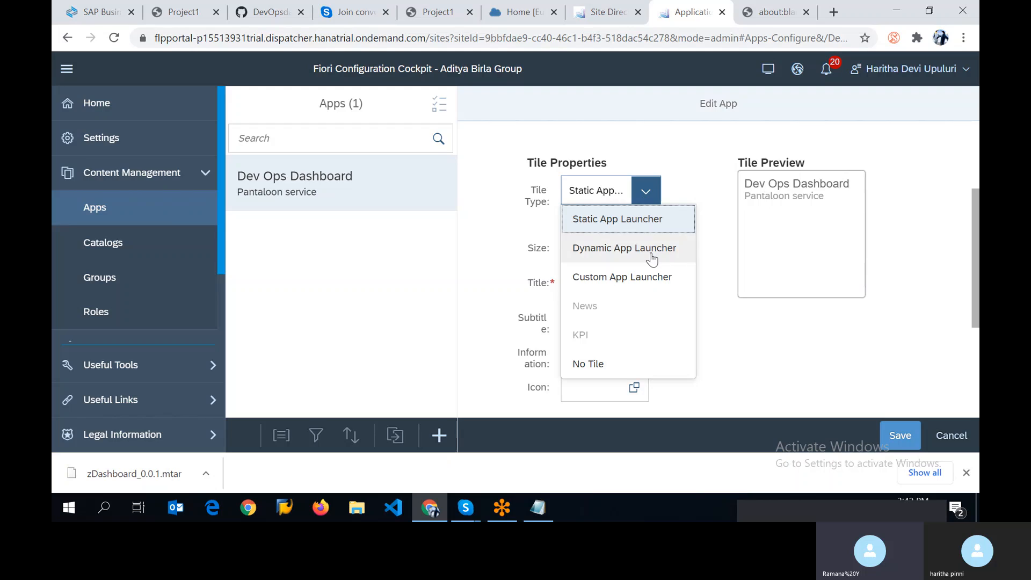
left_click(651, 256)
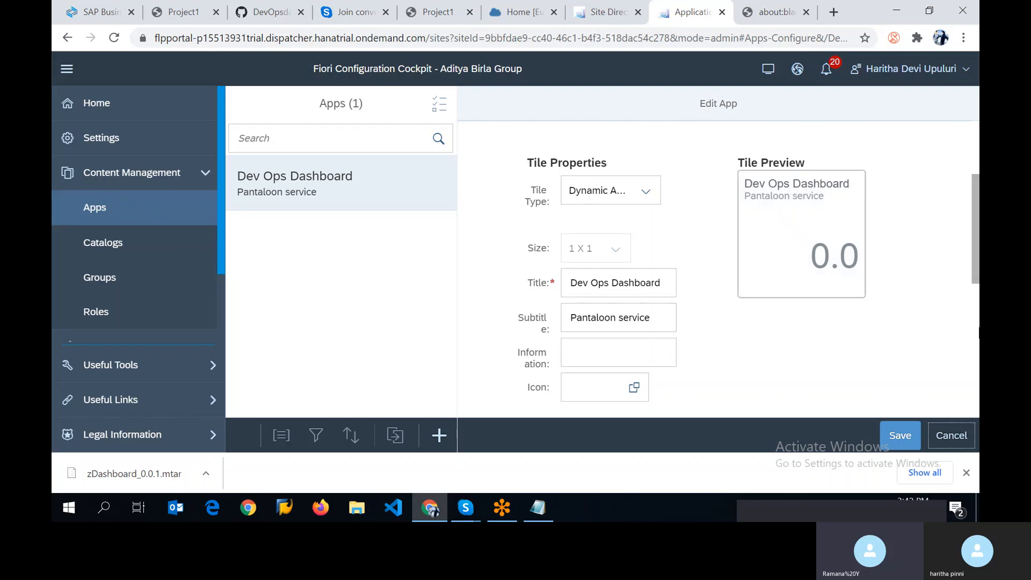
Assign the barcode document icon from the SAPUI5 library to the tile.
scroll(856, 323, "down", 3)
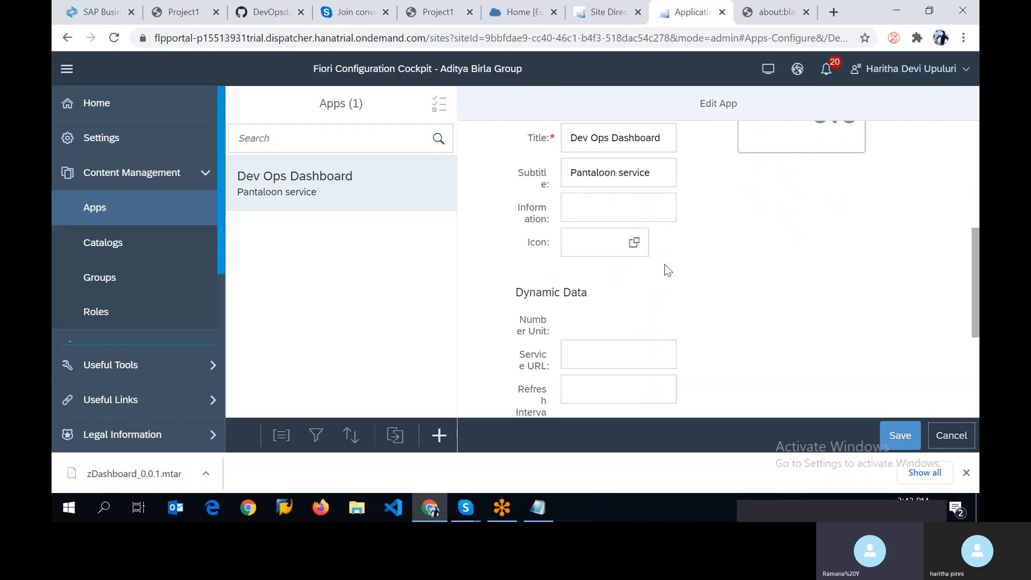
left_click(631, 253)
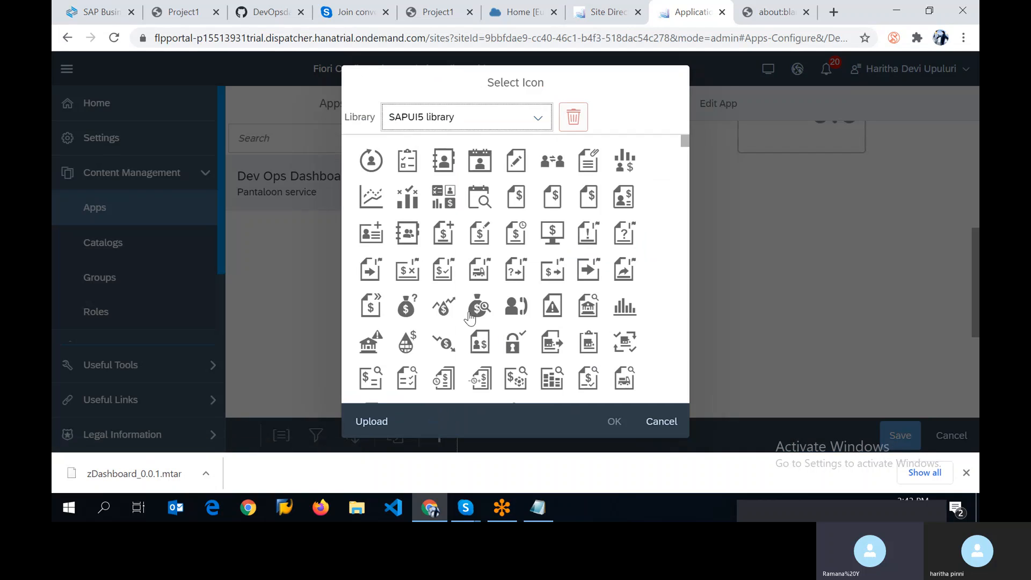
scroll(564, 327, "down", 1)
scroll(568, 328, "down", 3)
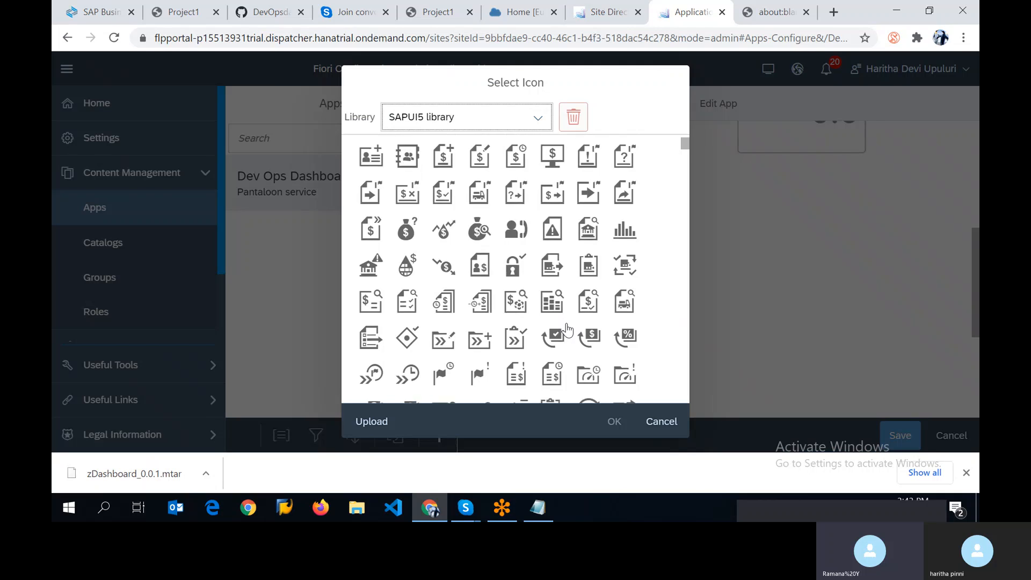
scroll(568, 332, "down", 1)
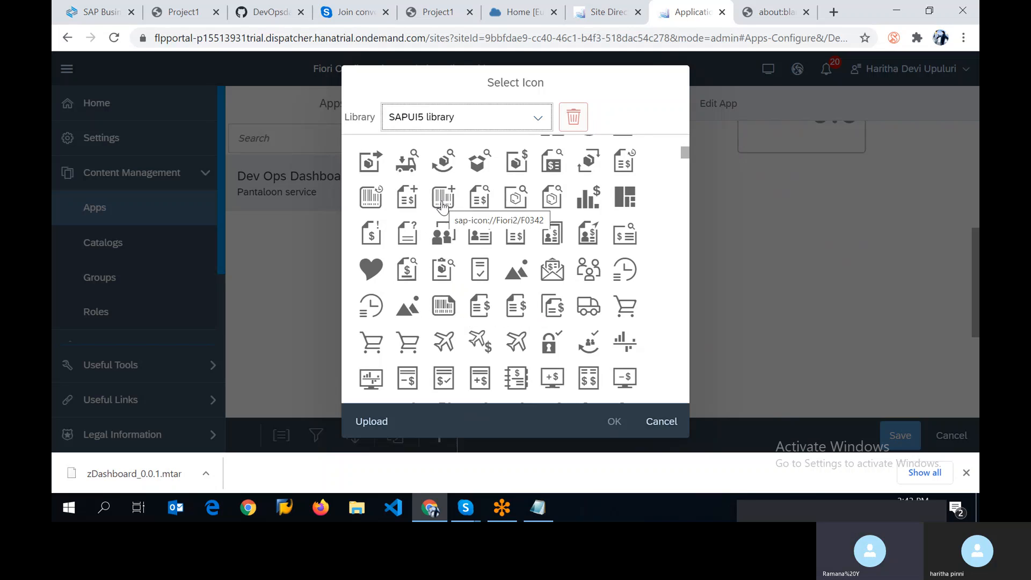
left_click(442, 310)
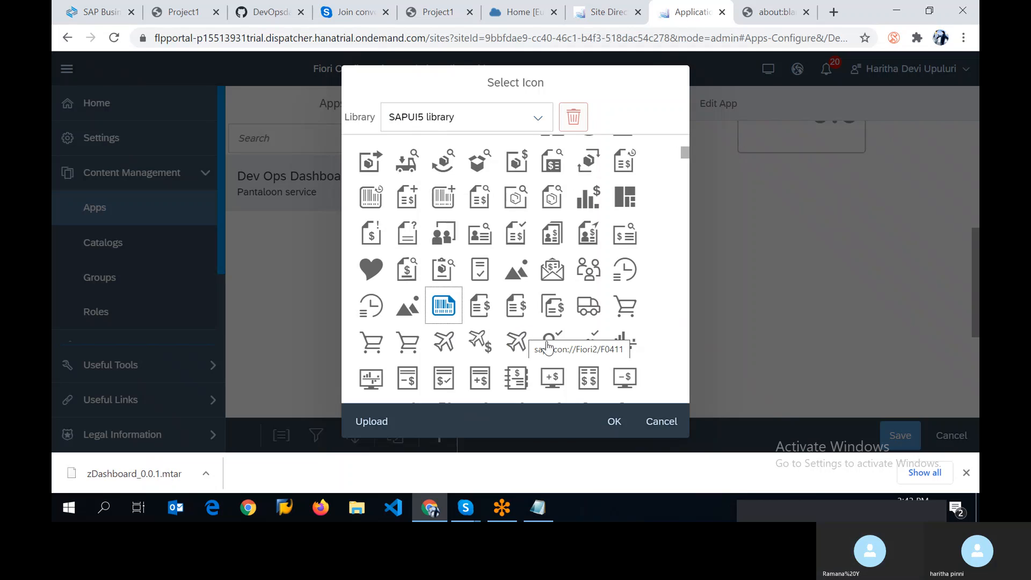
left_click(615, 423)
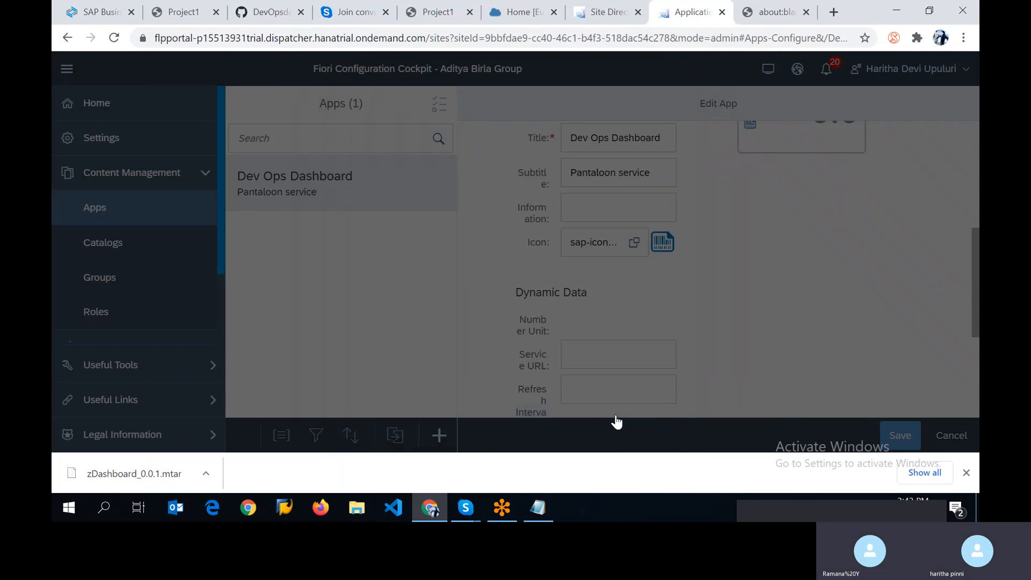
scroll(815, 320, "up", 3)
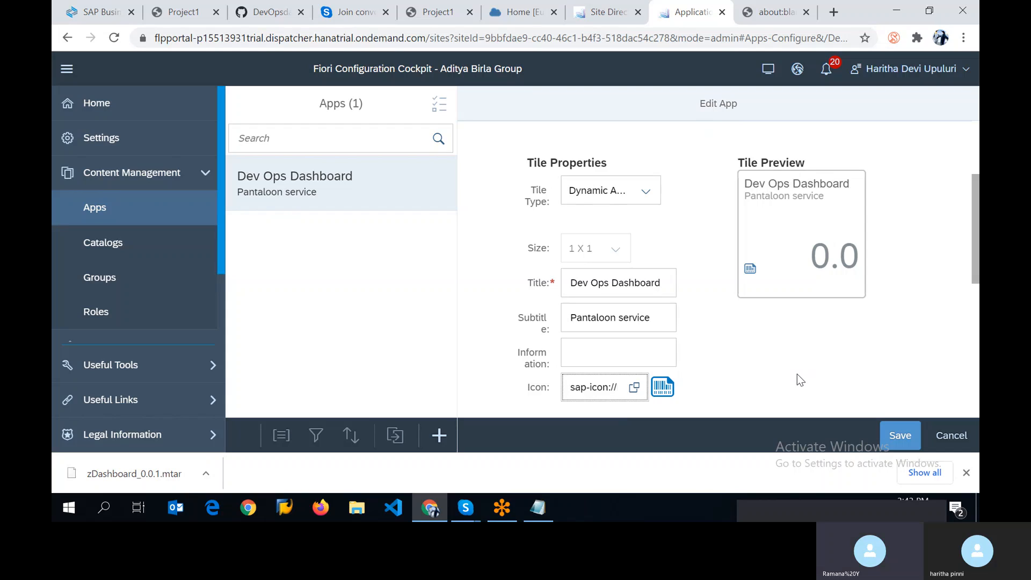
Open the Service URL in the tile's dynamic data settings for editing.
scroll(795, 373, "down", 4)
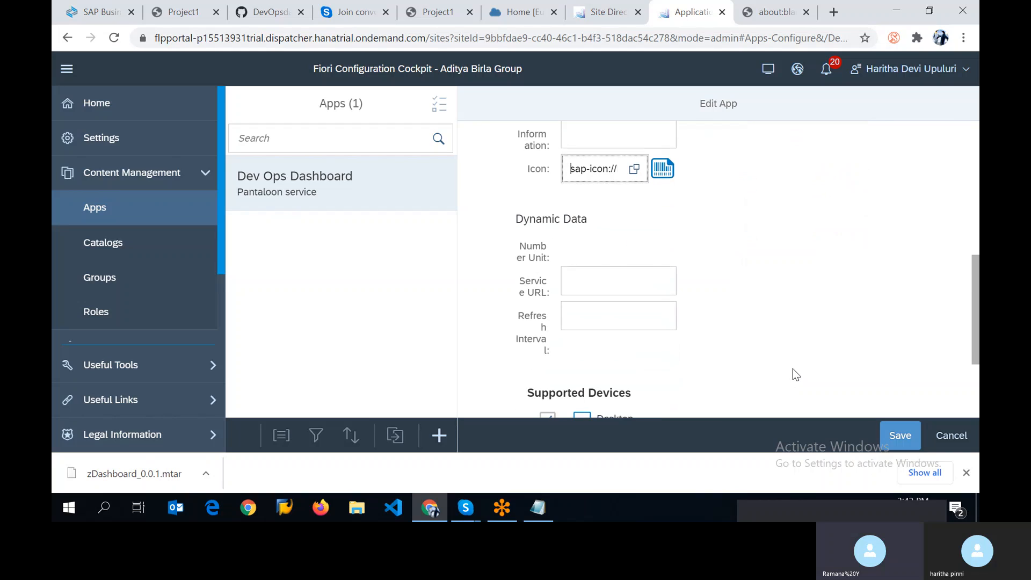
scroll(793, 369, "down", 1)
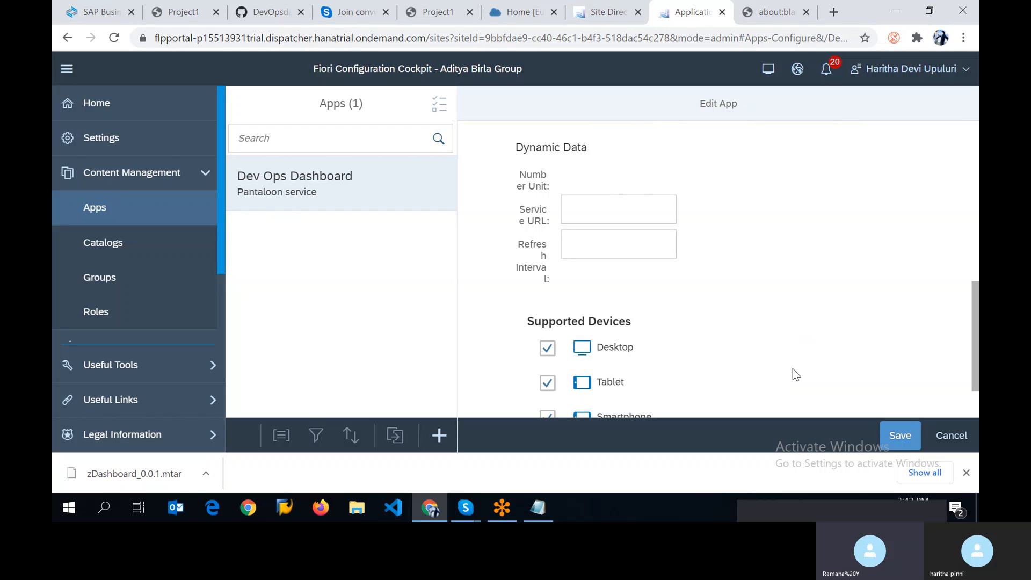
left_click(618, 217)
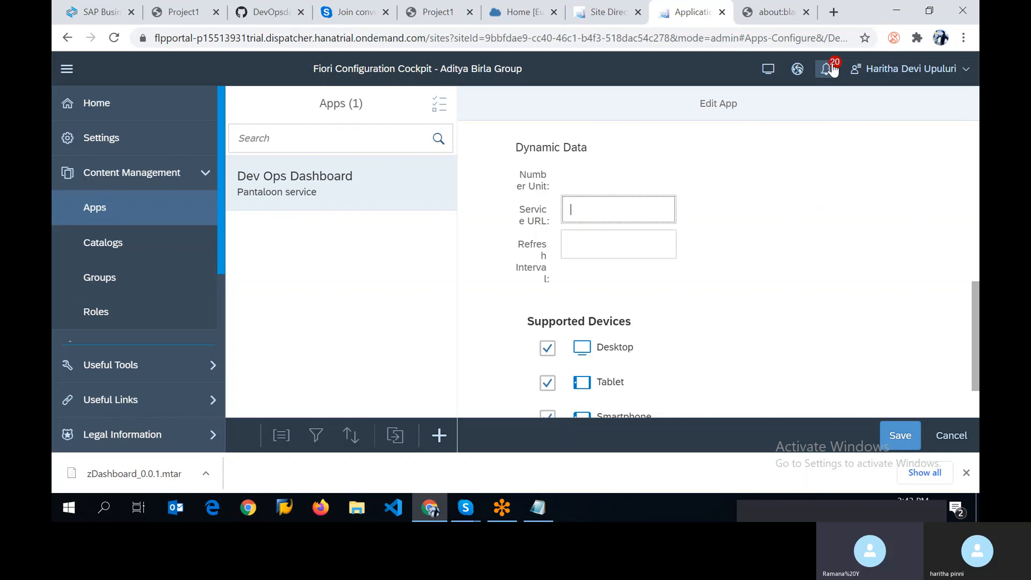
Open odata.org in a new browser tab, then close that tab.
left_click(833, 11)
type("ODATA")
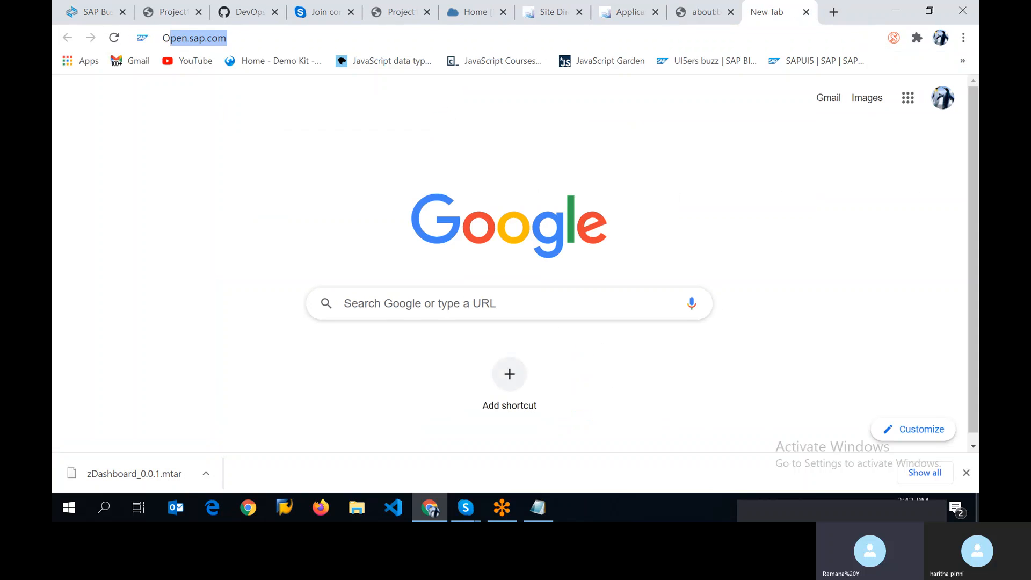
key("BackSpace")
key("BackSpace")
key("BackSpace")
key("BackSpace")
key("BackSpace")
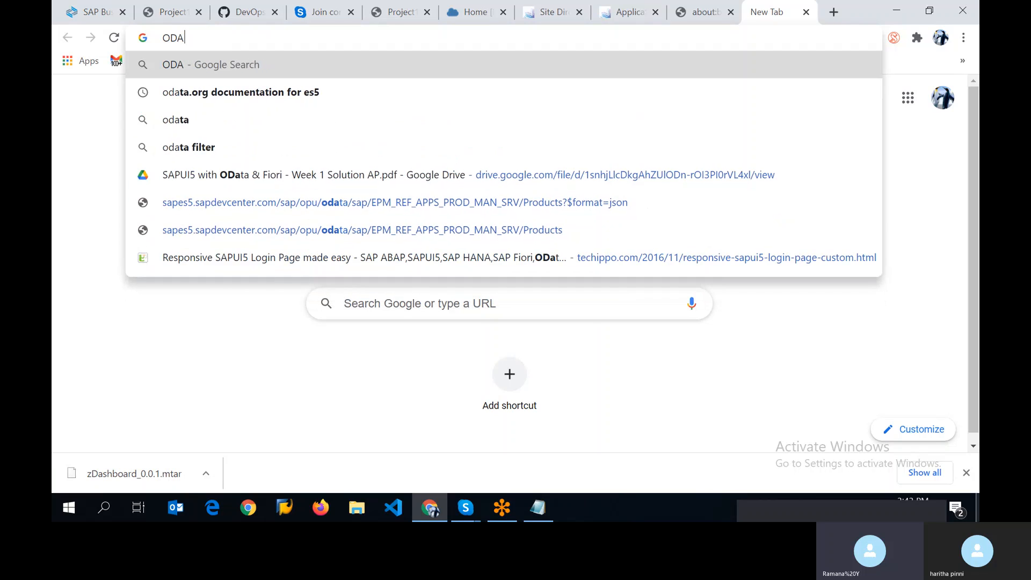
type("od")
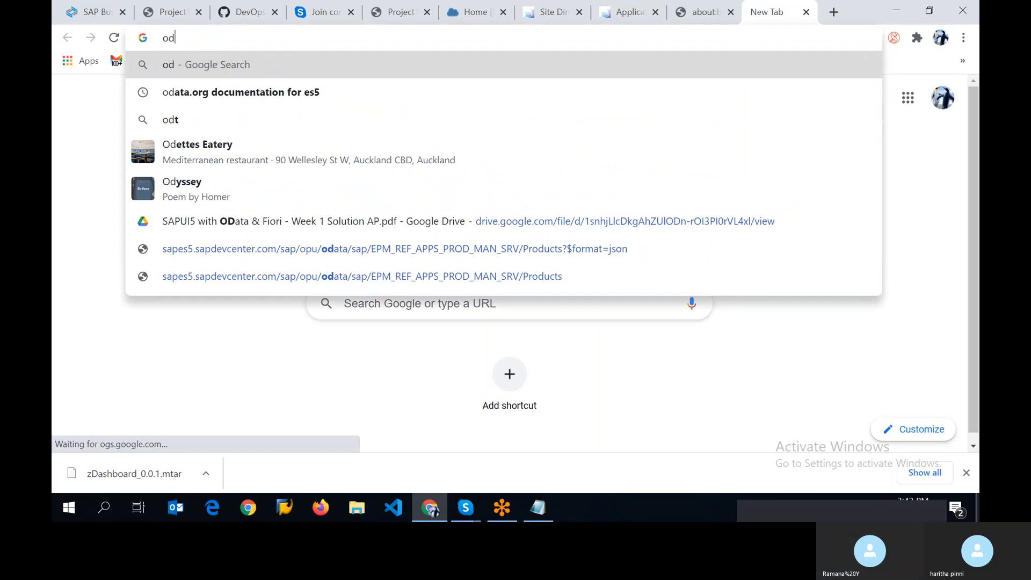
type("ata.org")
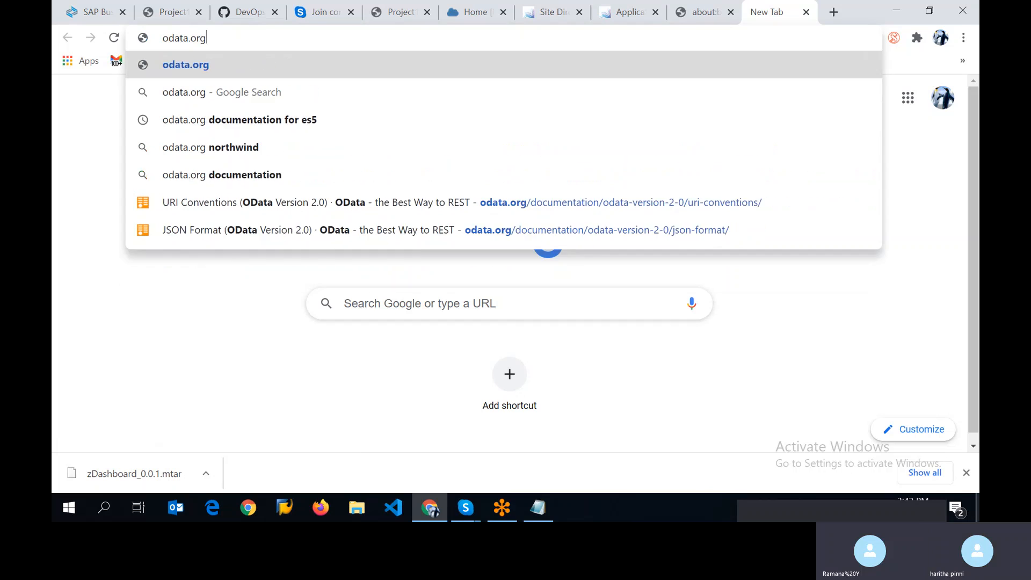
key("Return")
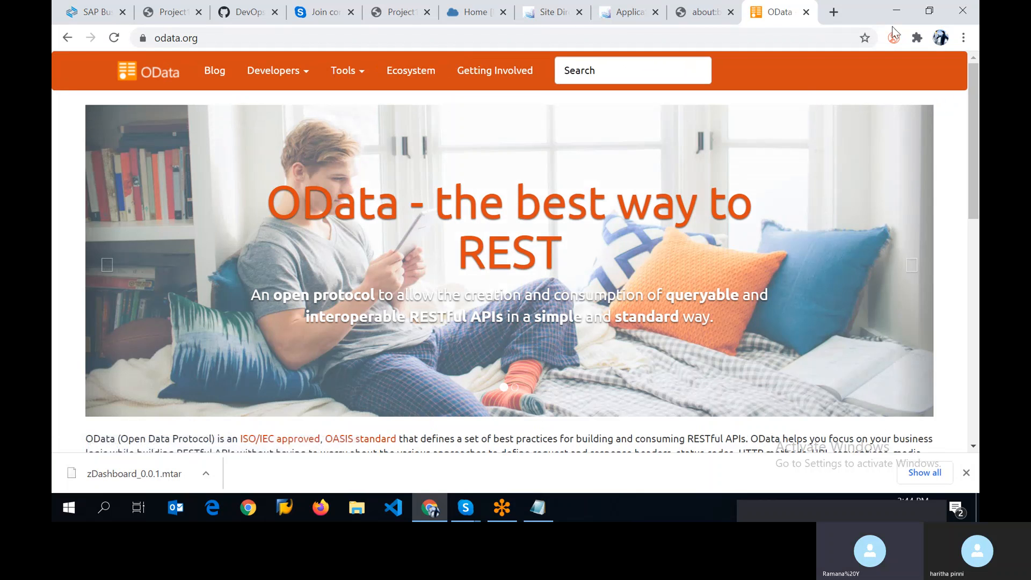
left_click(805, 13)
Switch to SAP Business Application Studio and open View1.controller.js from Project1's webapp controller folder.
left_click(102, 16)
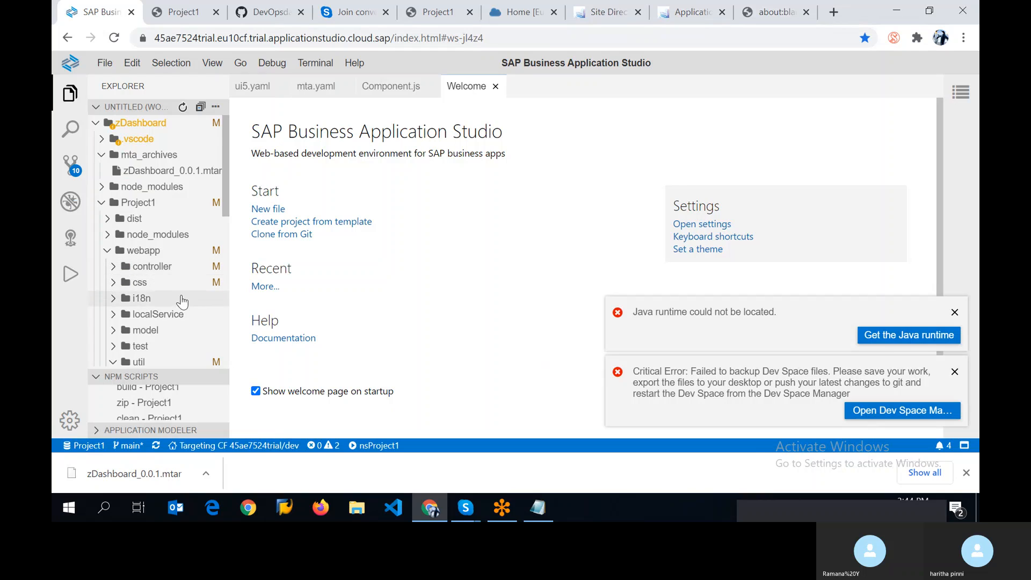
scroll(178, 306, "down", 2)
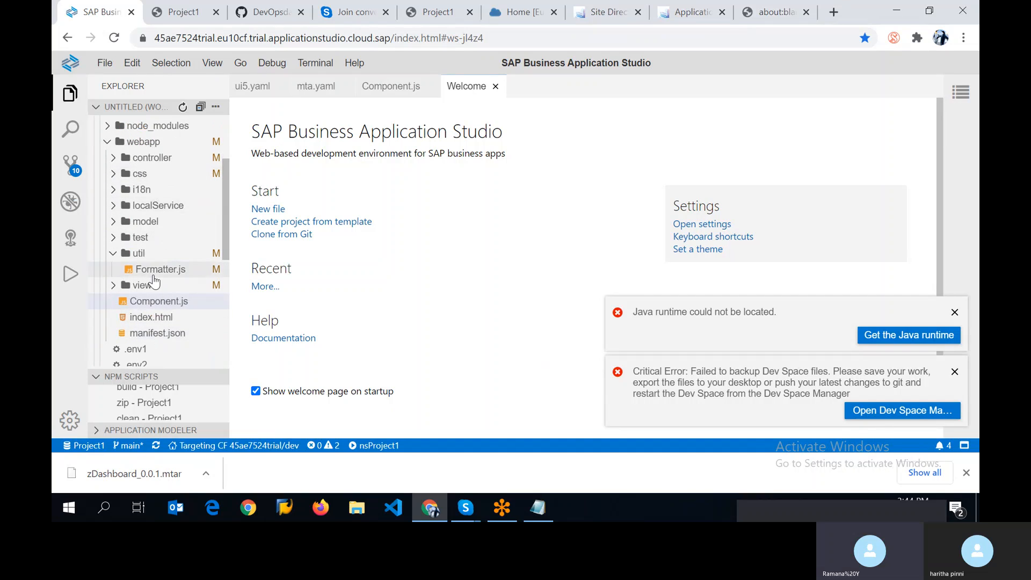
scroll(161, 213, "up", 2)
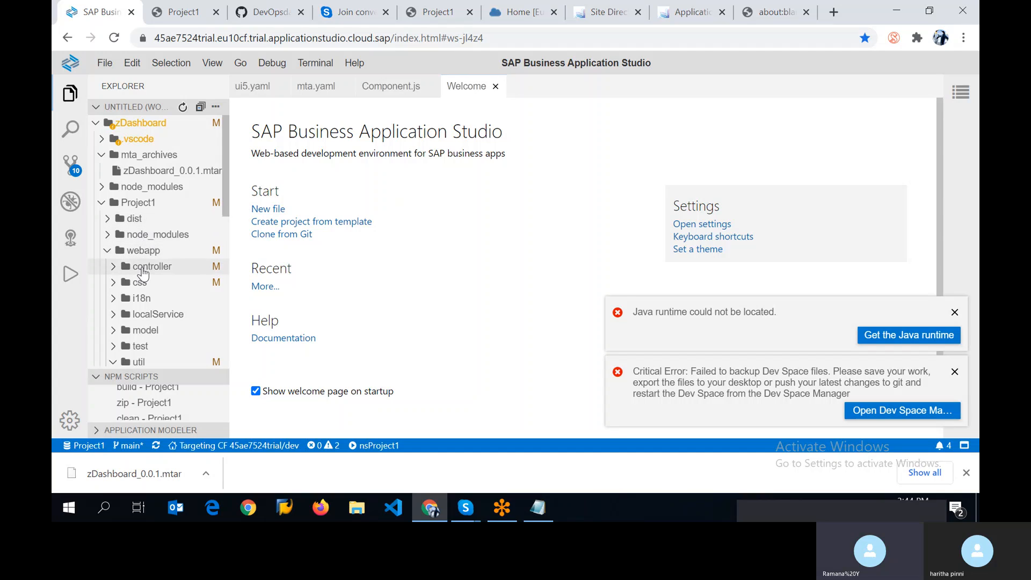
left_click(143, 267)
left_click(173, 283)
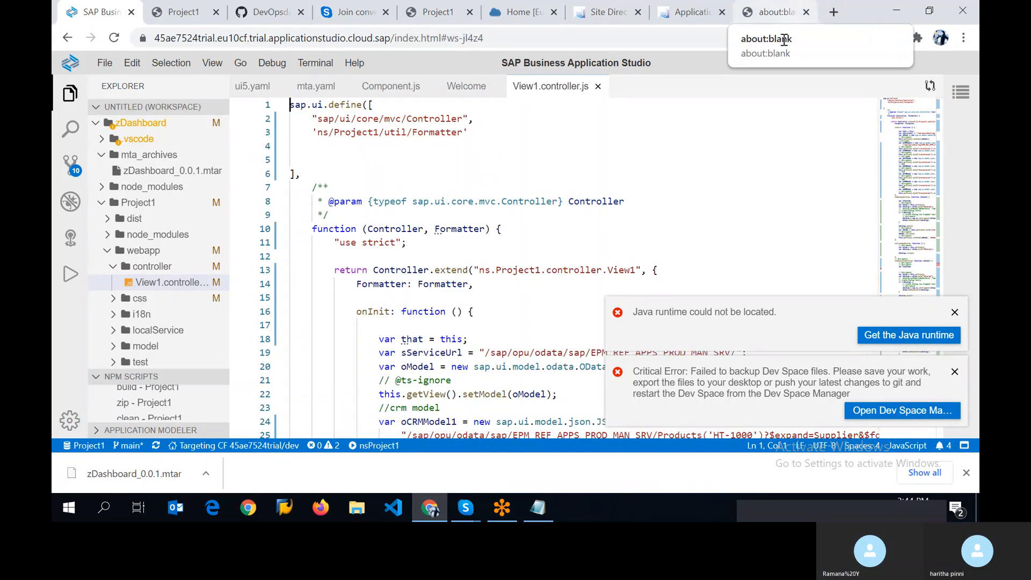
Dismiss the error notifications and copy the quoted Products('HT-1000') service path used for oCRMModel1 in View1.controller.js.
left_click(955, 313)
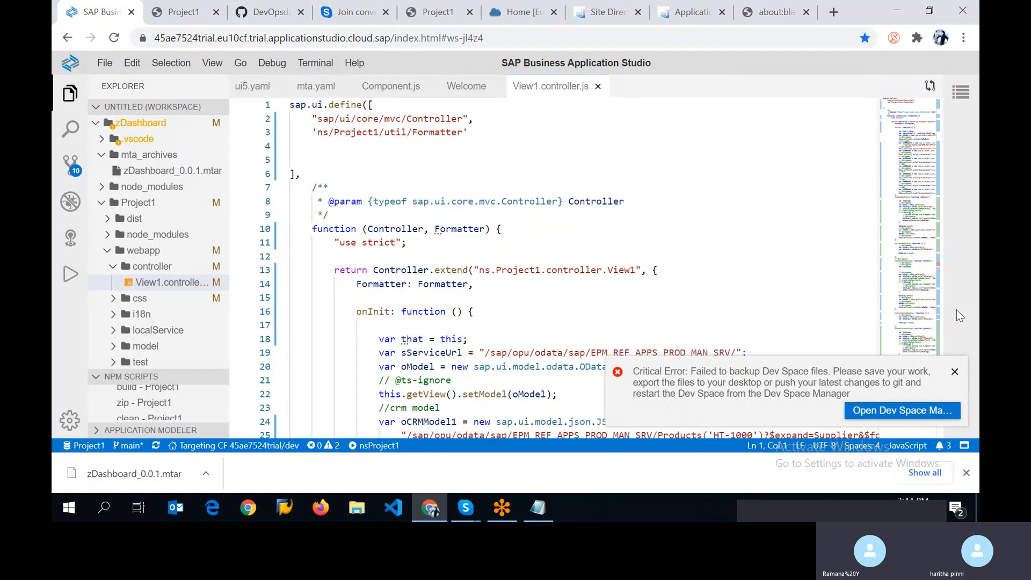
left_click(955, 372)
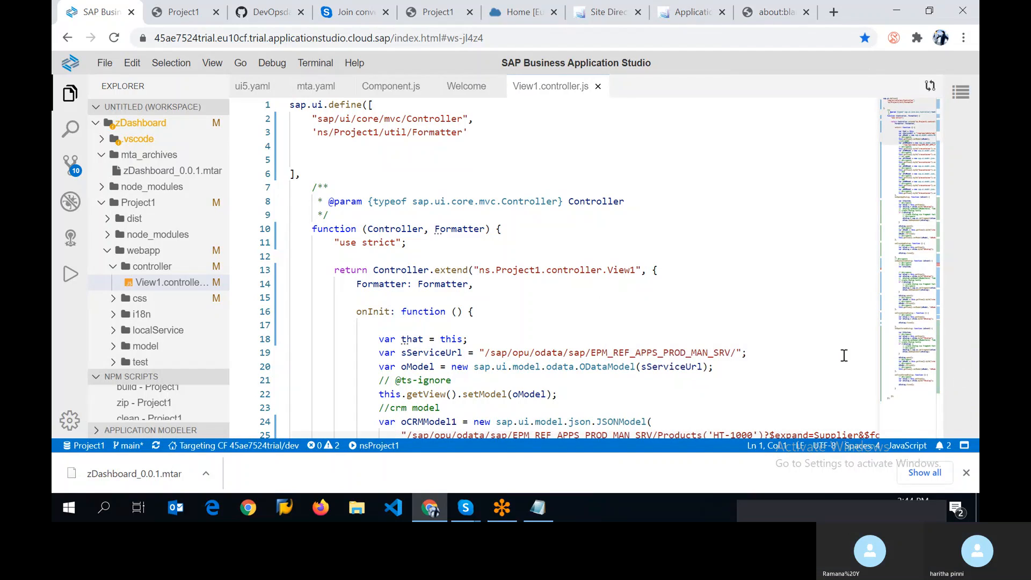
scroll(626, 317, "down", 4)
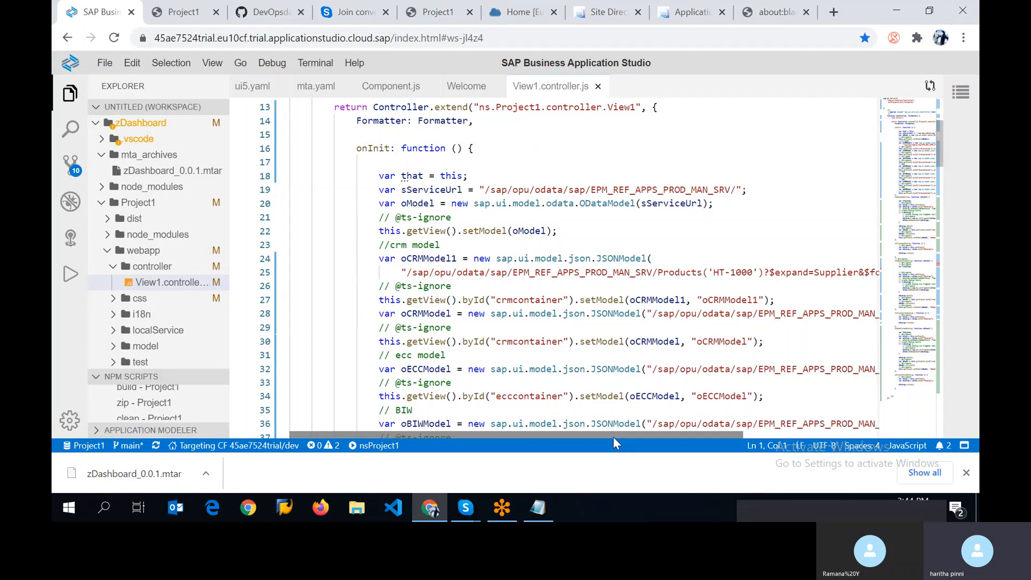
left_click_drag(613, 438, 708, 438)
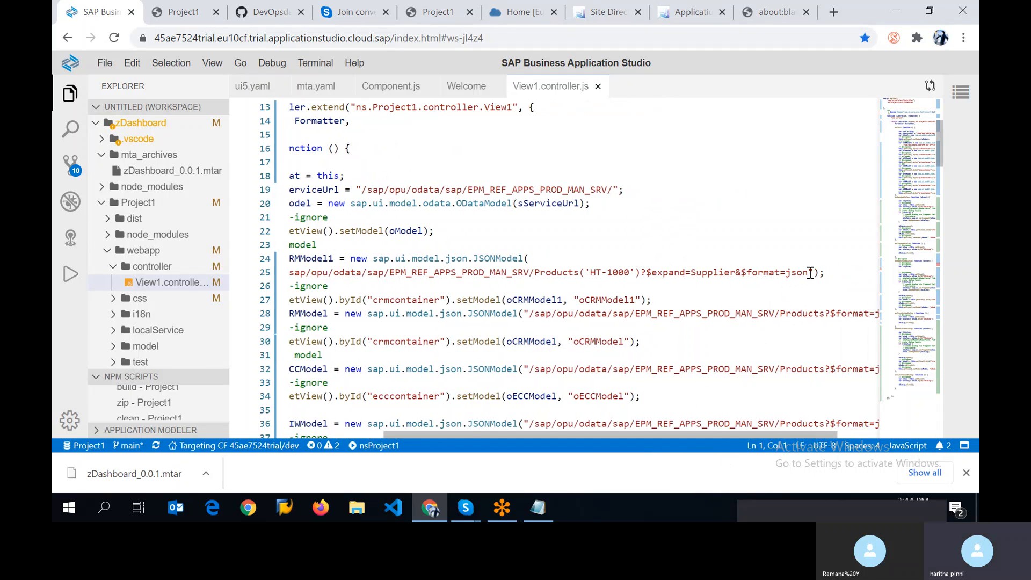
left_click_drag(810, 273, 404, 274)
key("ctrl+c")
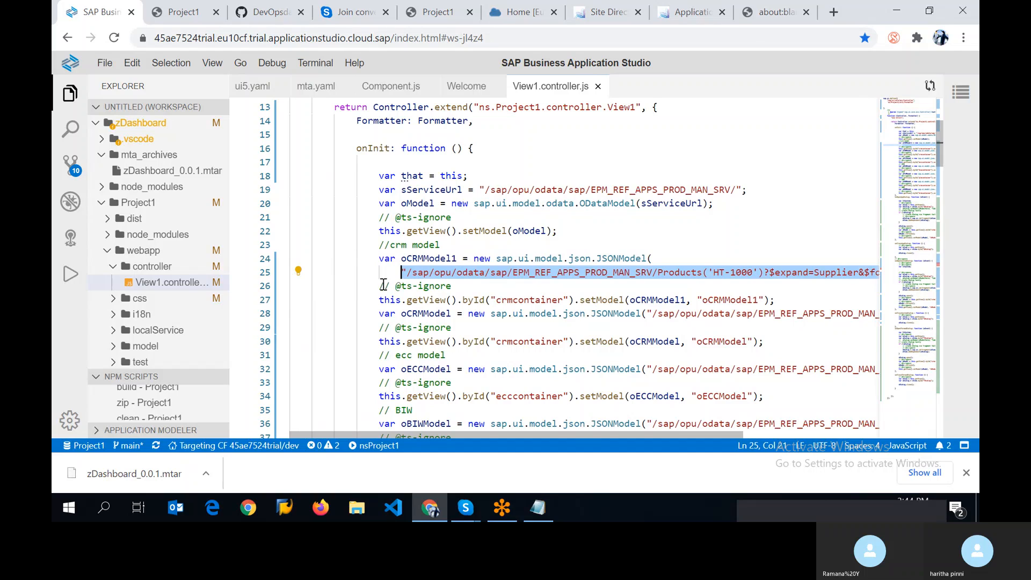
left_click(833, 11)
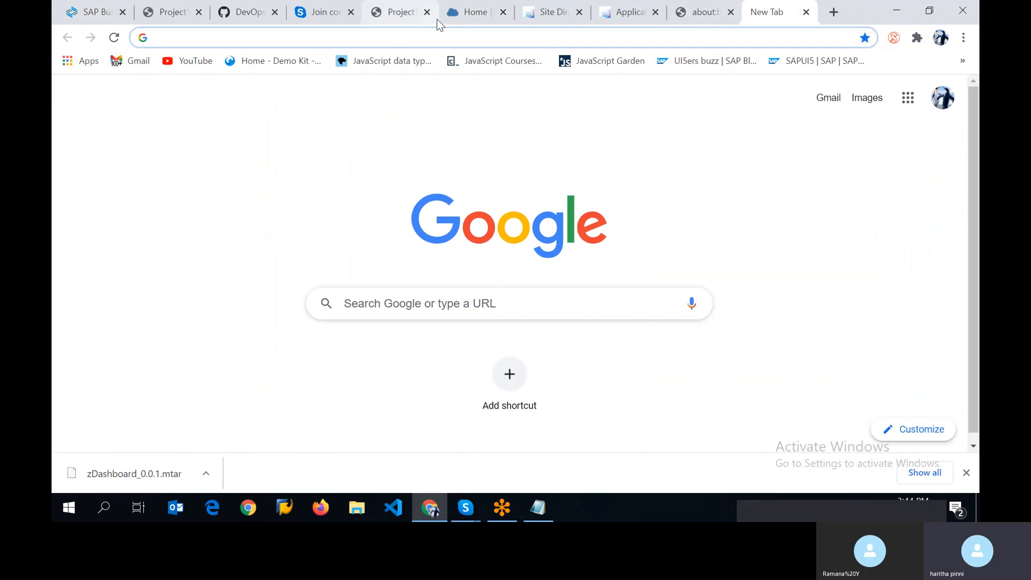
type("es5")
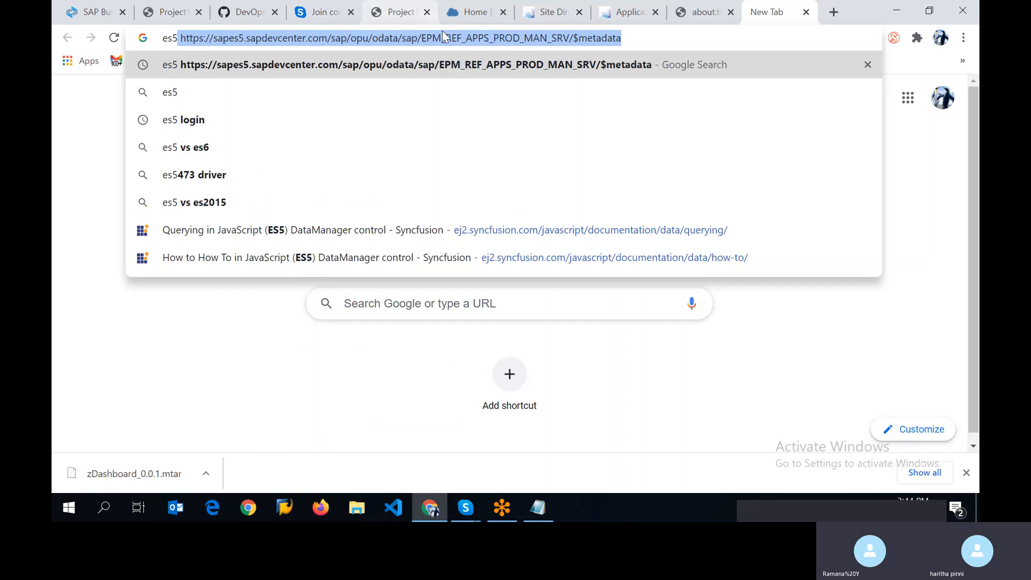
left_click(179, 37)
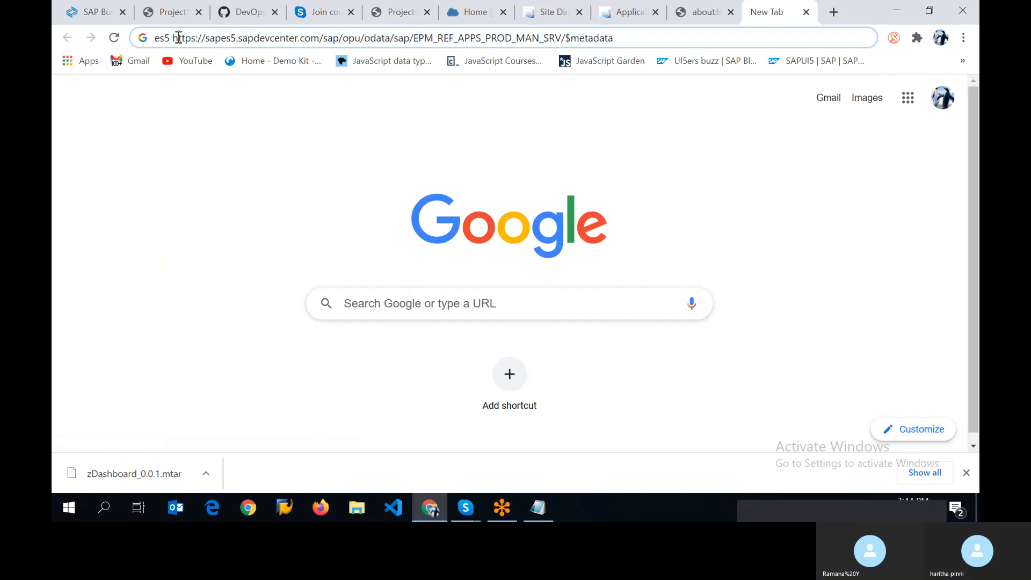
key("BackSpace")
key("BackSpace")
key("BackSpace")
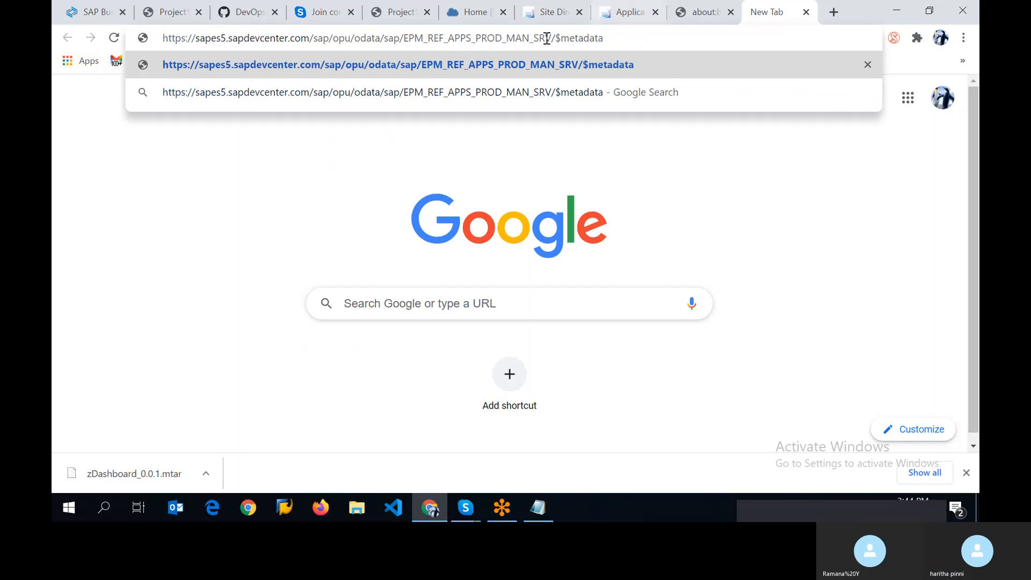
Replace the path after sapes5.sapdevcenter.com/ with the copied Products('HT-1000') query, remove the extra slash and quotation marks, and load the URL.
left_click_drag(610, 37, 317, 39)
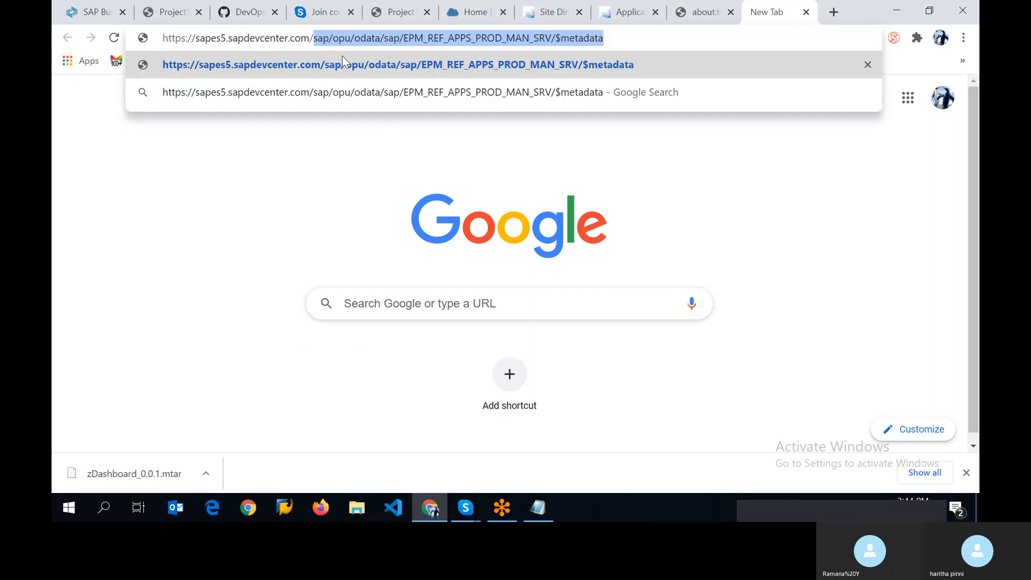
key("ctrl+v")
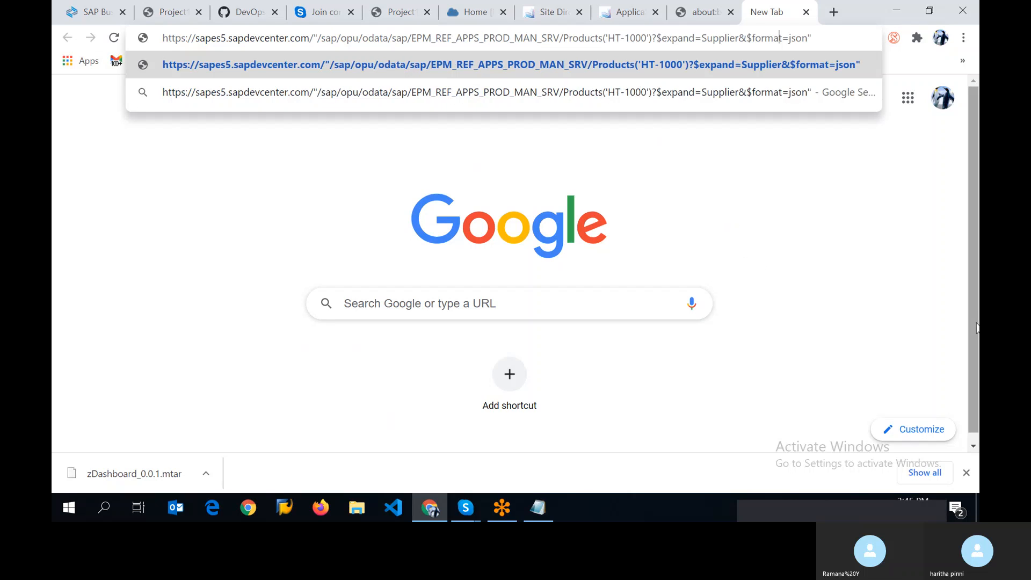
key("Left")
key("Left")
key("Left")
key("Left")
key("Left")
key("Left")
key("Left")
key("Left")
key("Left")
key("Left")
key("Left")
key("Left")
key("Left")
key("Left")
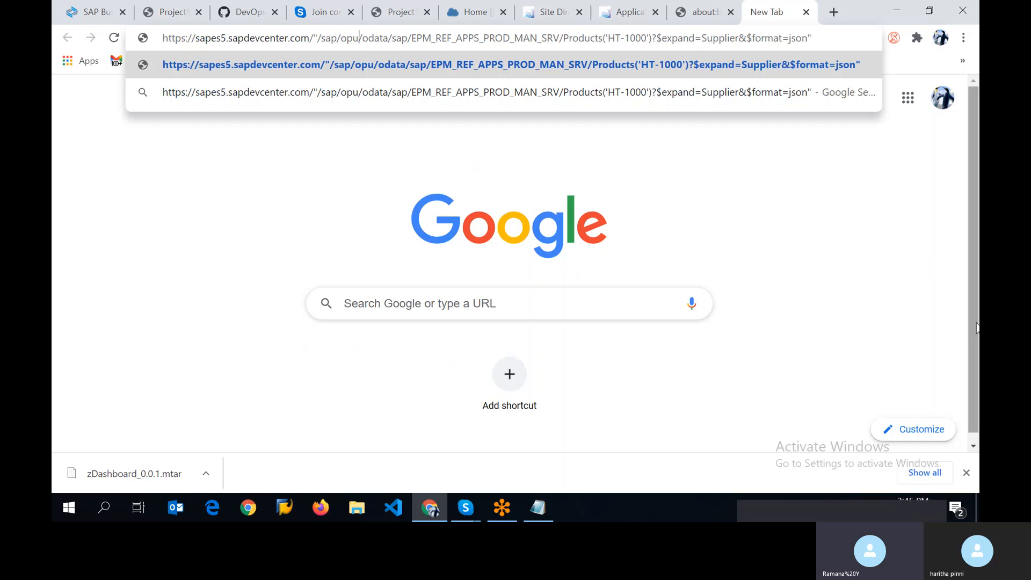
key("BackSpace")
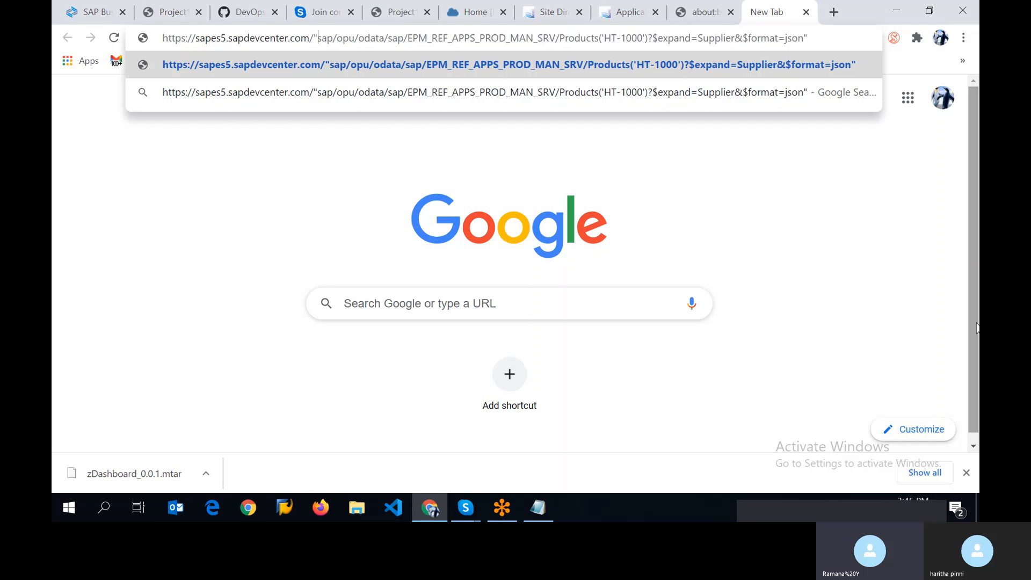
key("BackSpace")
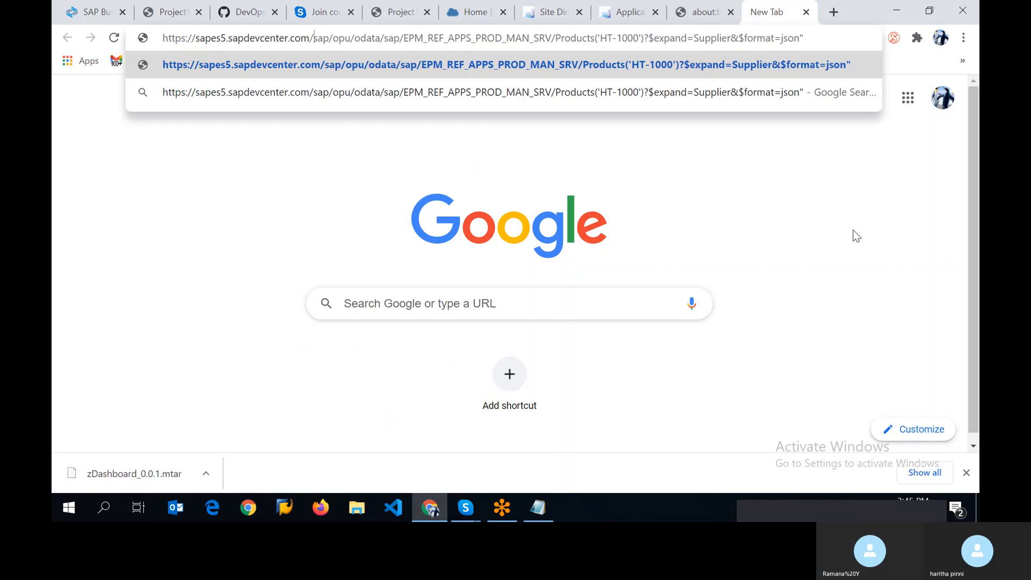
key("BackSpace")
key("Return")
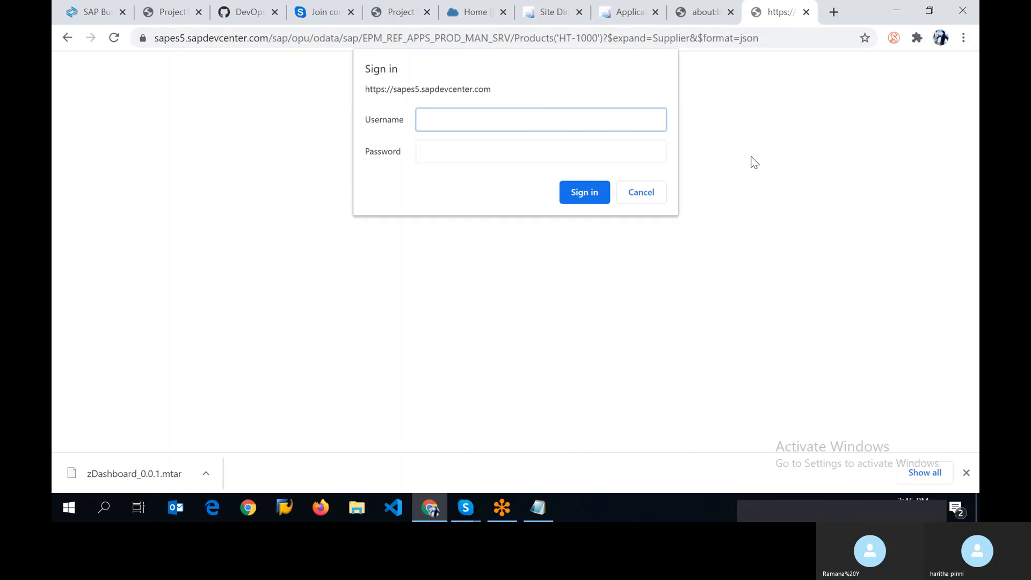
Copy the account username from tril.txt on the desktop in Notepad and return to the browser's sign-in prompt.
left_click(893, 13)
double_click(304, 17)
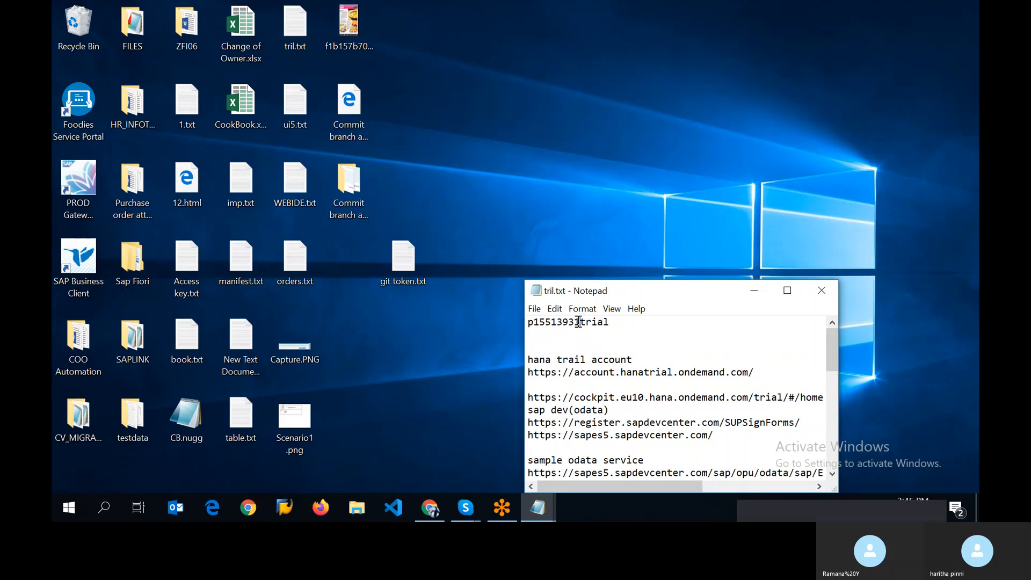
left_click_drag(579, 322, 517, 325)
key("ctrl+c")
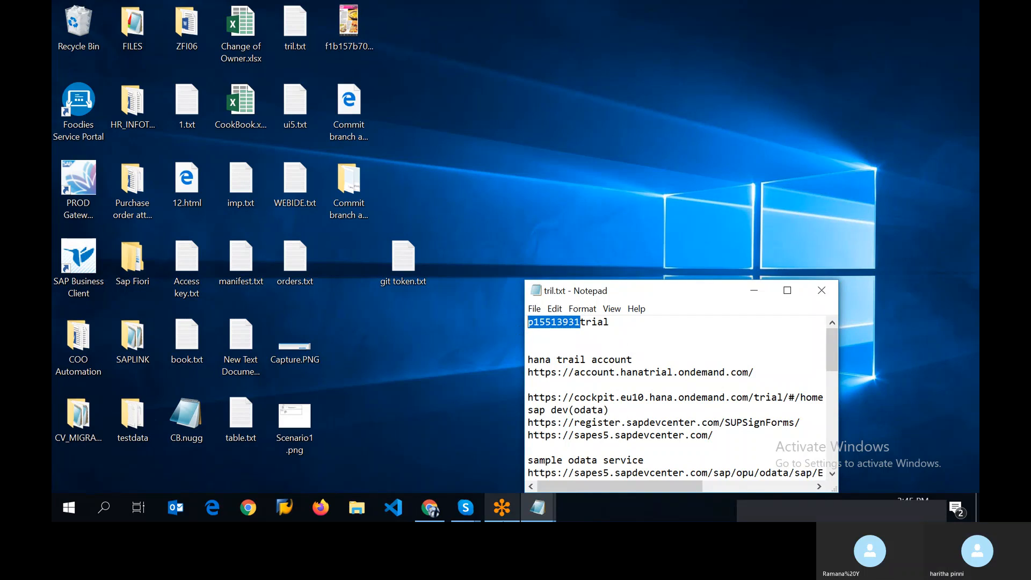
left_click(430, 508)
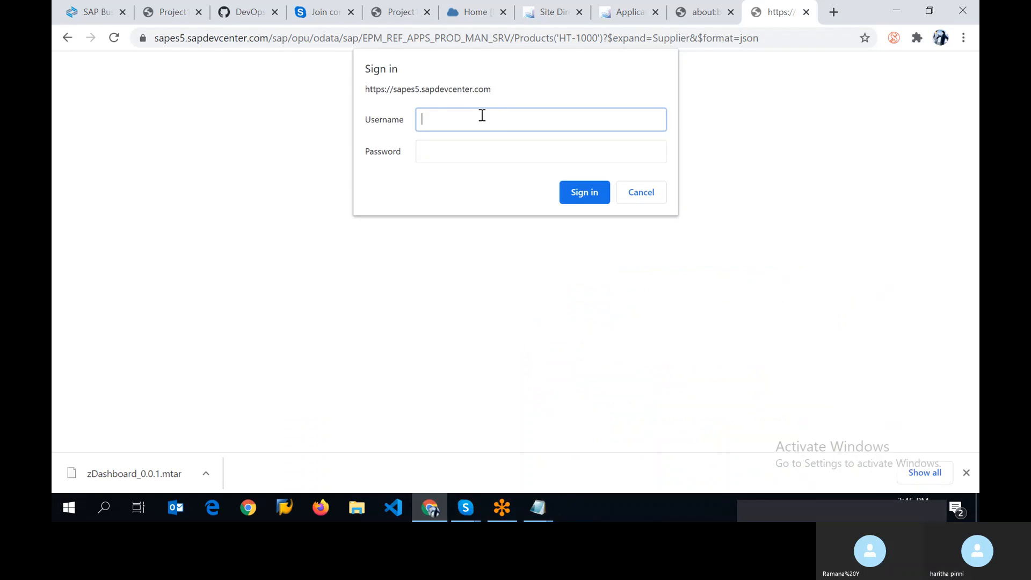
Sign in to sapes5.sapdevcenter.com with the copied username, its first letter capitalized, and the account password.
key("ctrl+v")
key("BackSpace")
type("P")
left_click(446, 144)
type("•••")
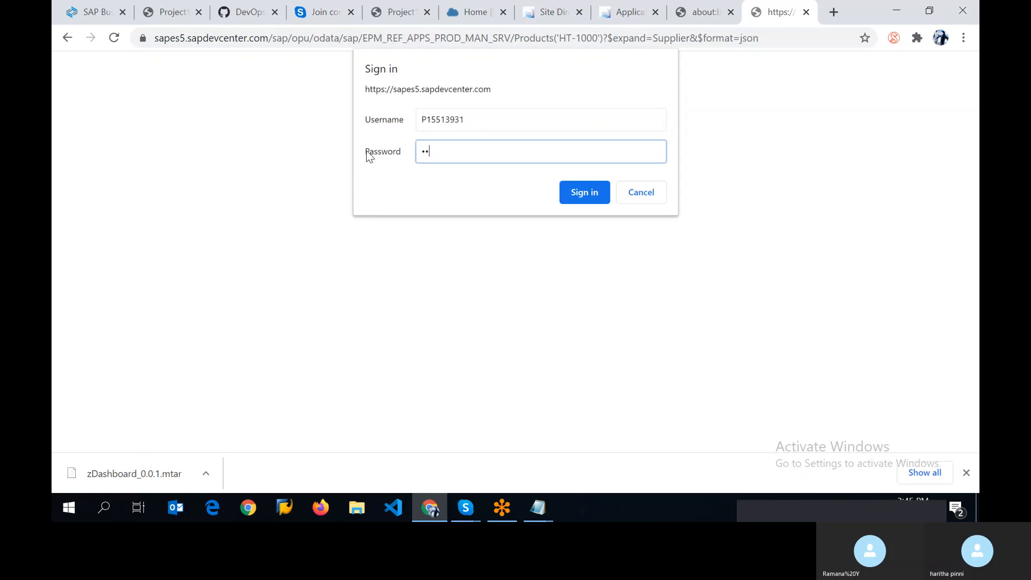
key("BackSpace")
key("BackSpace")
key("BackSpace")
type("••••••••")
key("Return")
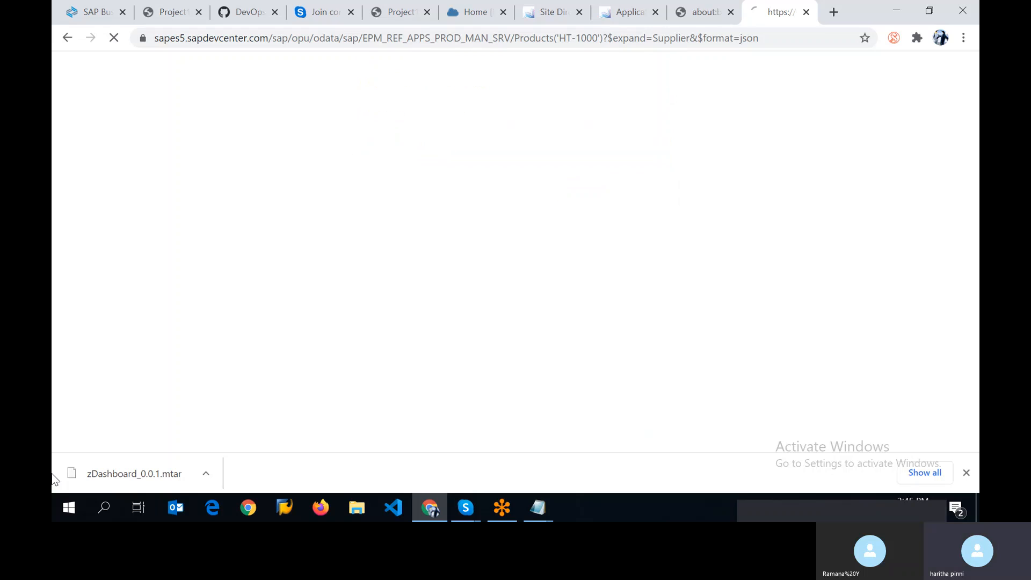
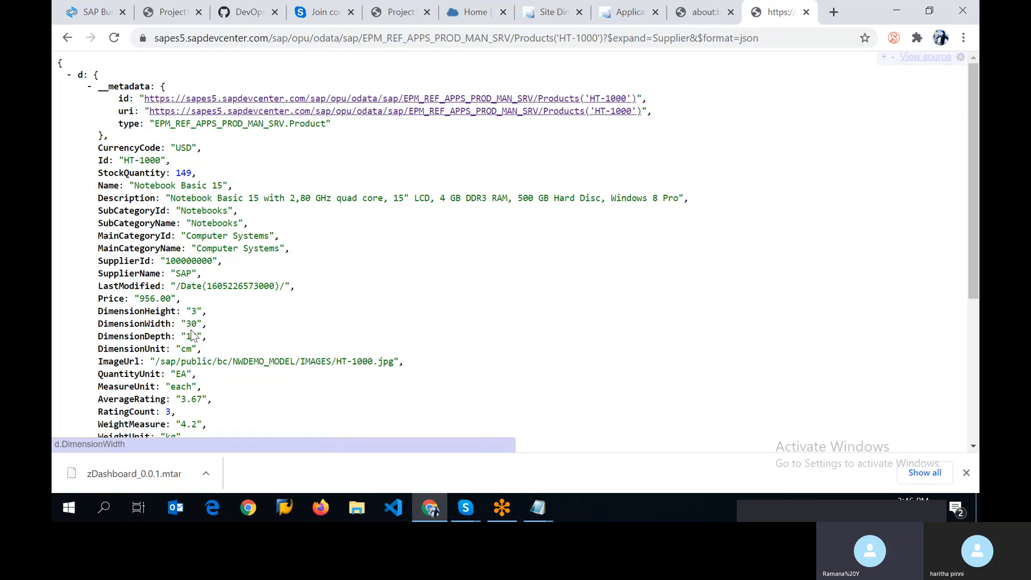
Review the HT-1000 product's JSON response, insert $count& before $expand=Supplier in the request URL, and reload it.
scroll(260, 246, "down", 3)
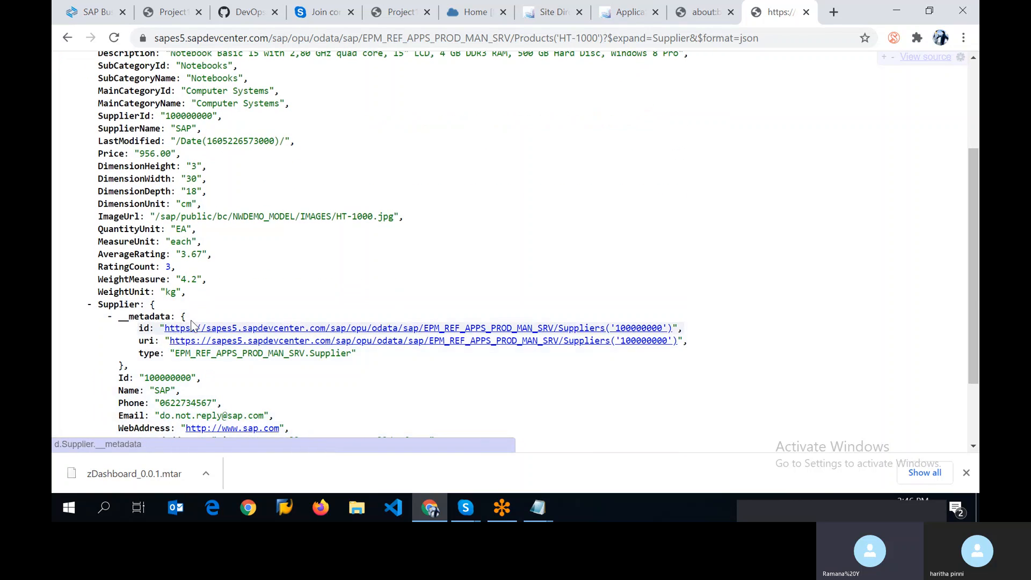
scroll(636, 161, "up", 3)
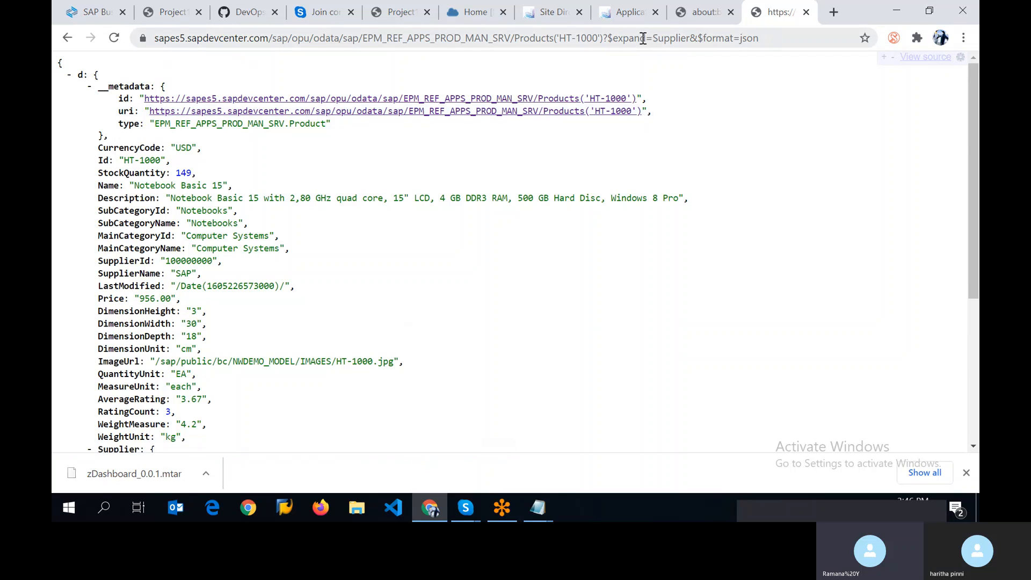
left_click(660, 43)
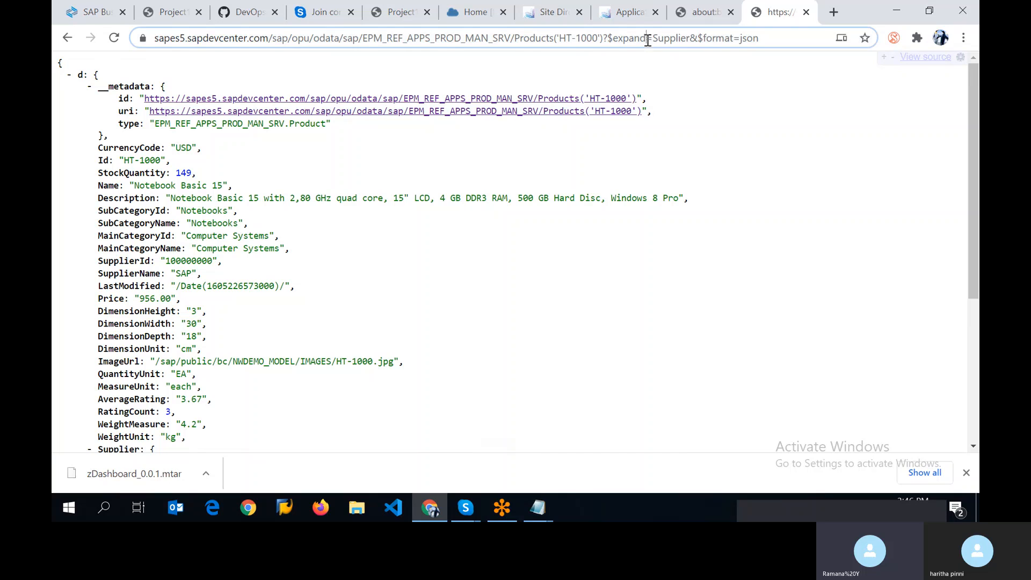
left_click(647, 38)
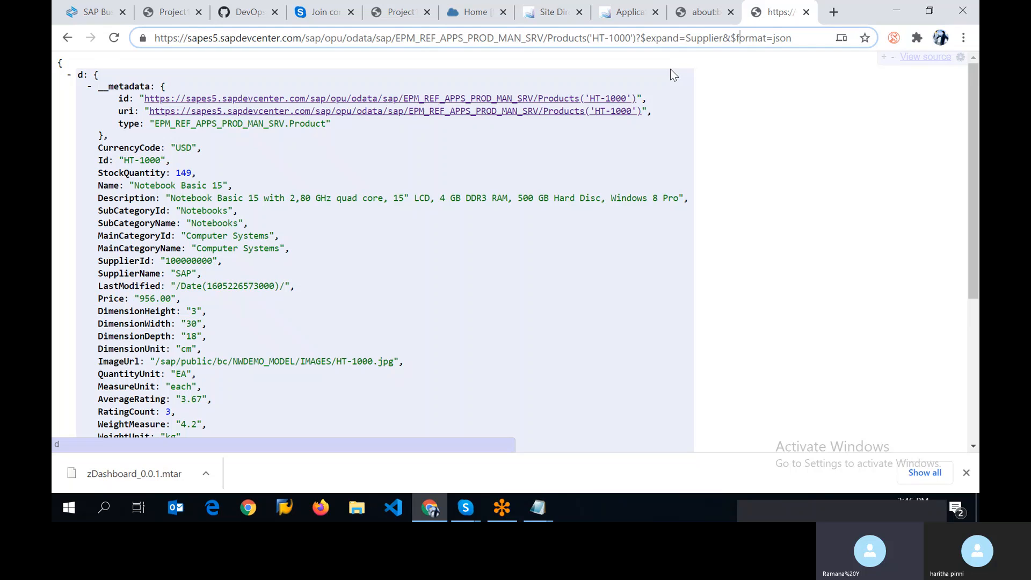
key("Left")
key("Left")
key("Left")
key("Left")
key("Left")
key("Left")
key("Left")
key("Left")
key("Left")
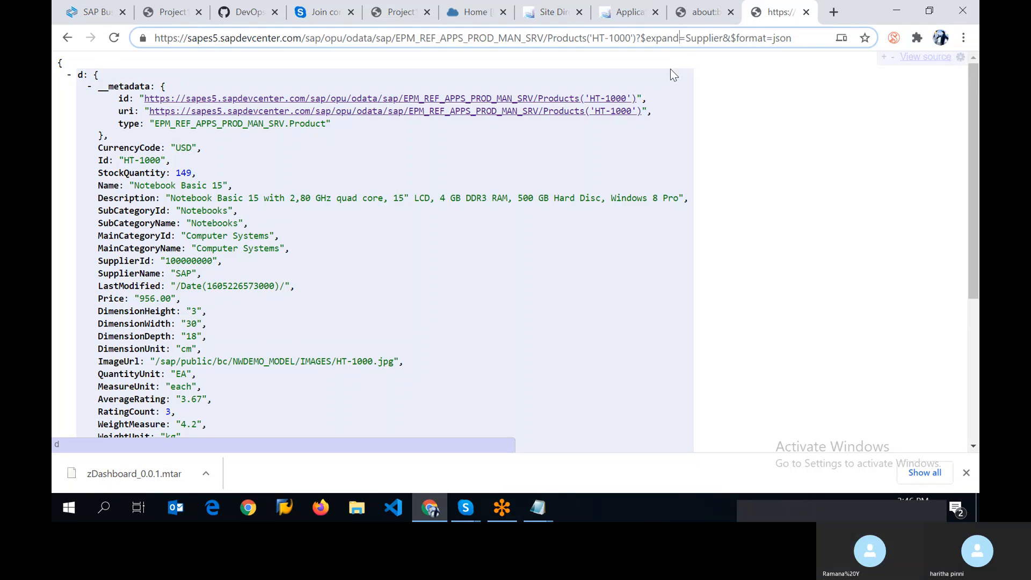
key("Left")
key("Left")
key("Left")
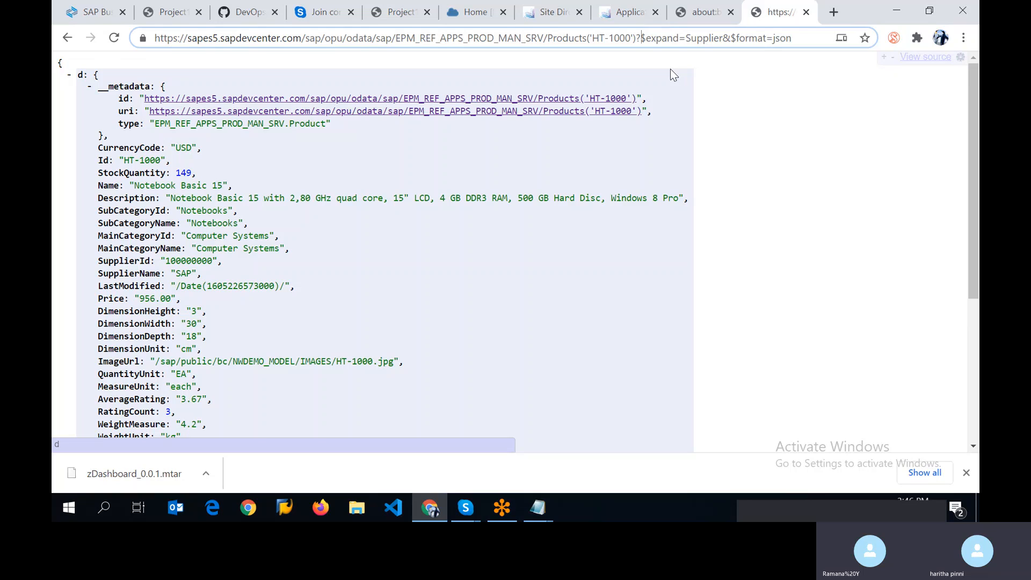
type("$")
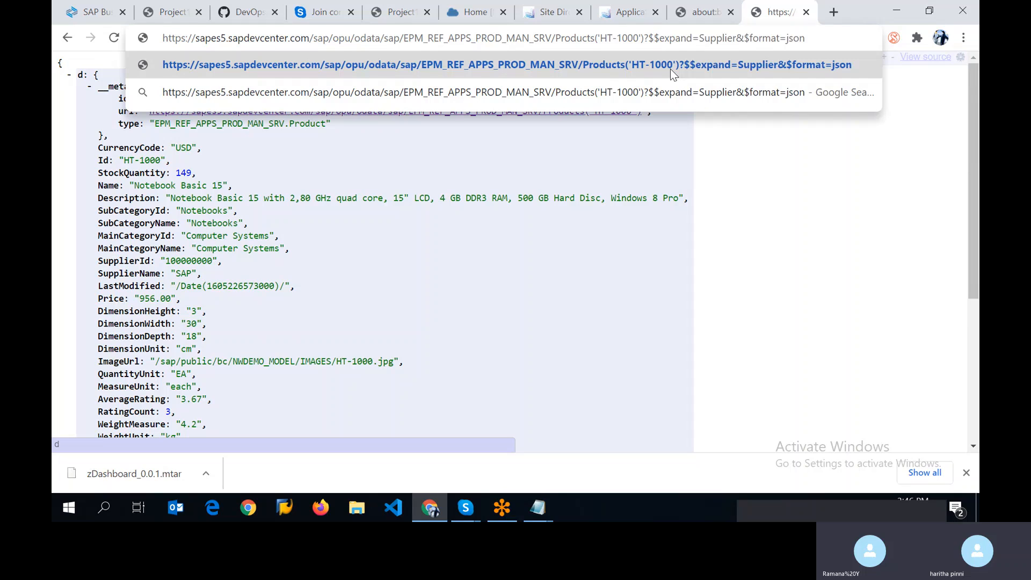
type("Cou")
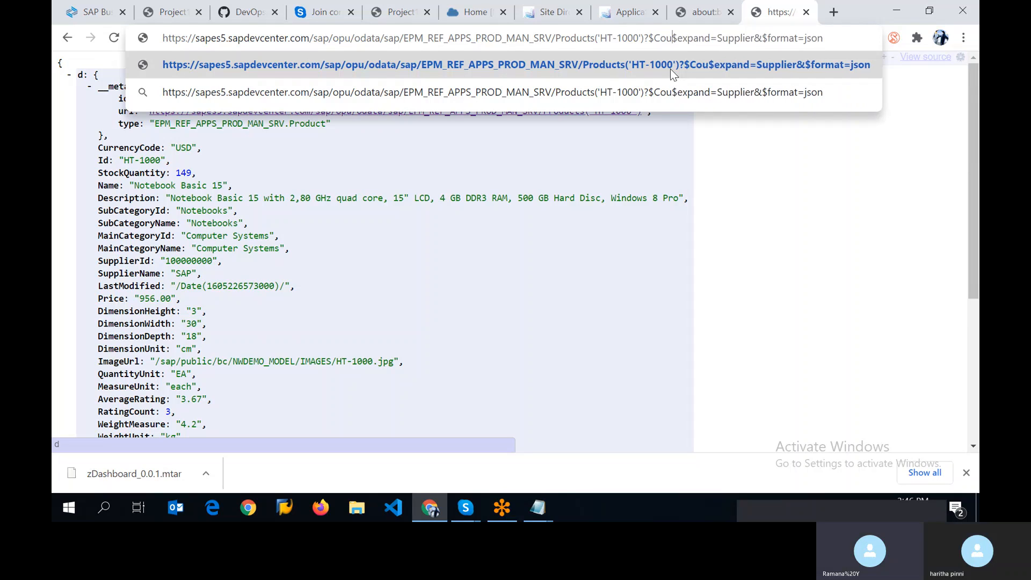
type("nt")
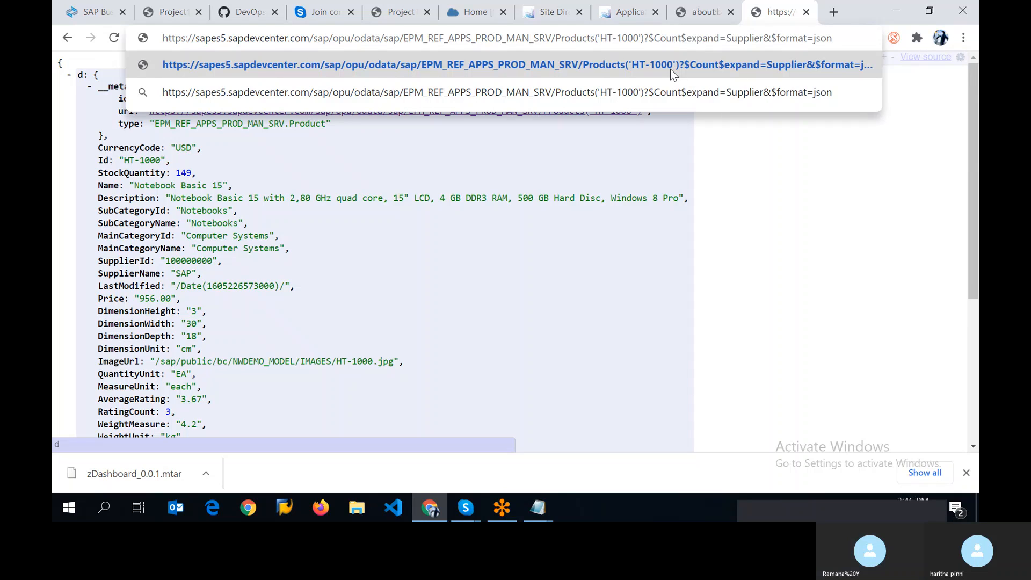
key("BackSpace")
type("c")
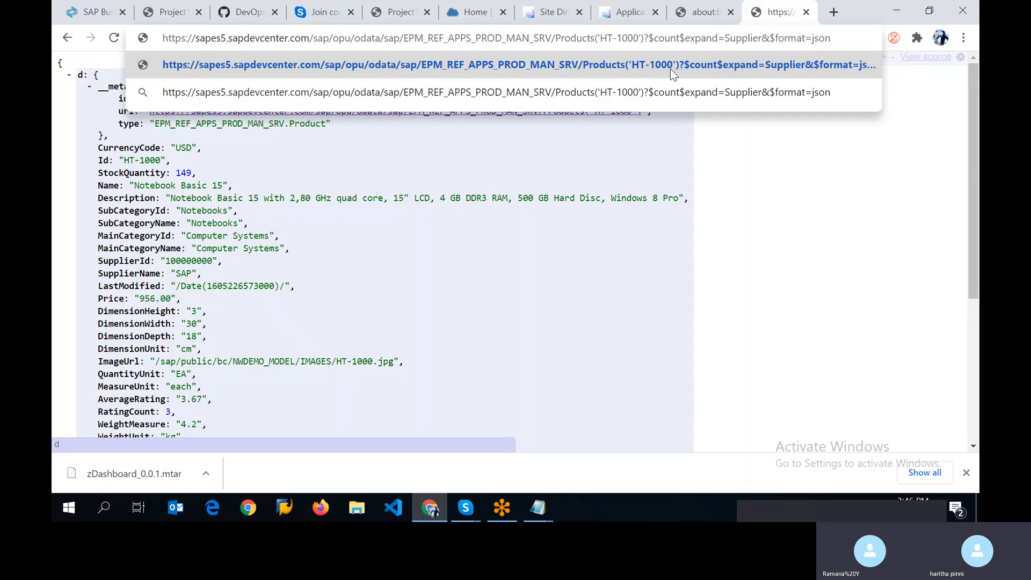
type("&")
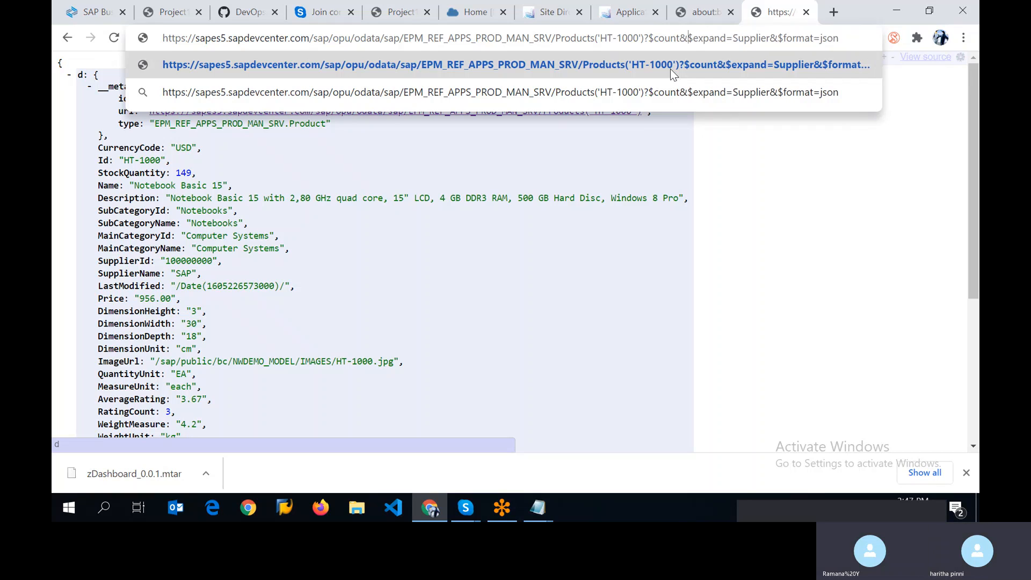
key("Return")
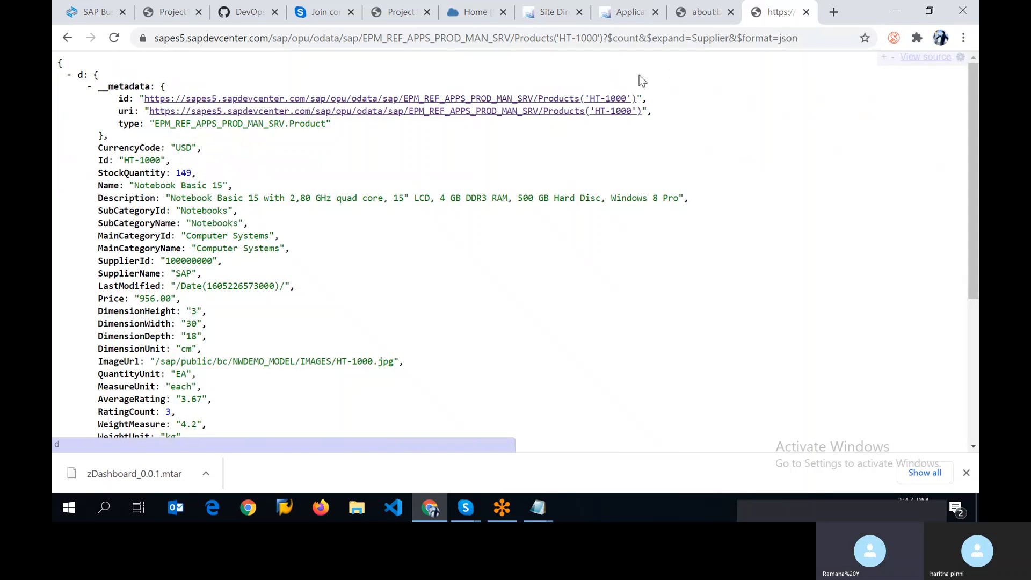
Remove the $expand=Supplier option from the request URL, along with both neighbouring ampersands and the dollar sign before format=json.
left_click(653, 115)
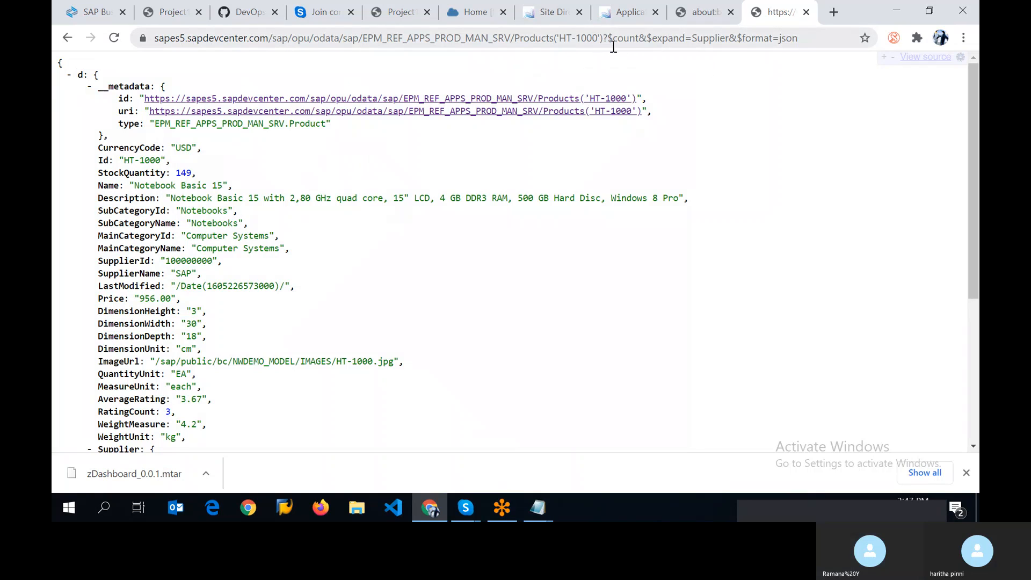
left_click(739, 37)
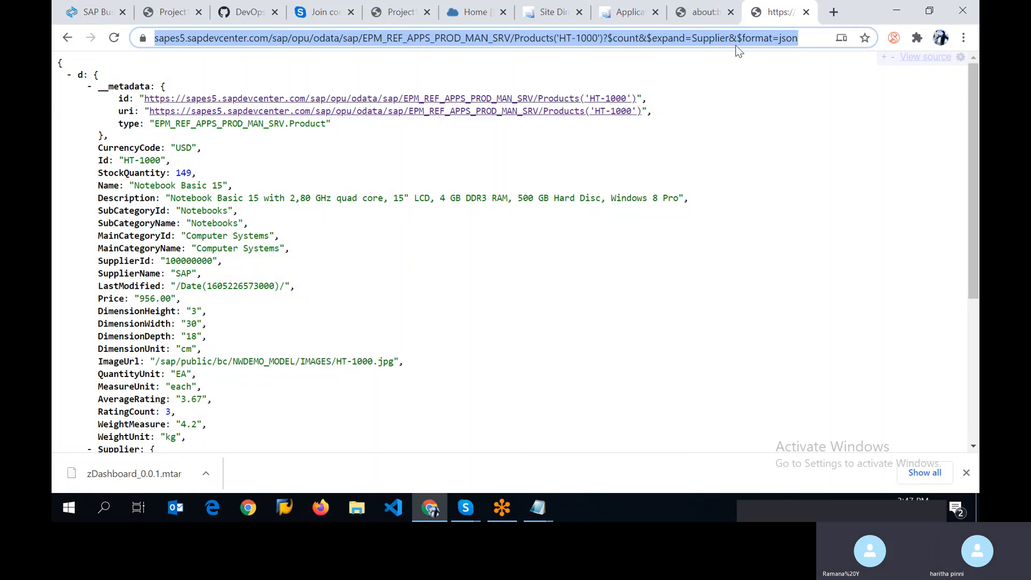
left_click(733, 37)
key("BackSpace")
key("BackSpace")
key("BackSpace")
key("BackSpace")
key("BackSpace")
key("BackSpace")
key("BackSpace")
key("BackSpace")
key("BackSpace")
key("BackSpace")
key("BackSpace")
key("BackSpace")
key("BackSpace")
key("BackSpace")
key("BackSpace")
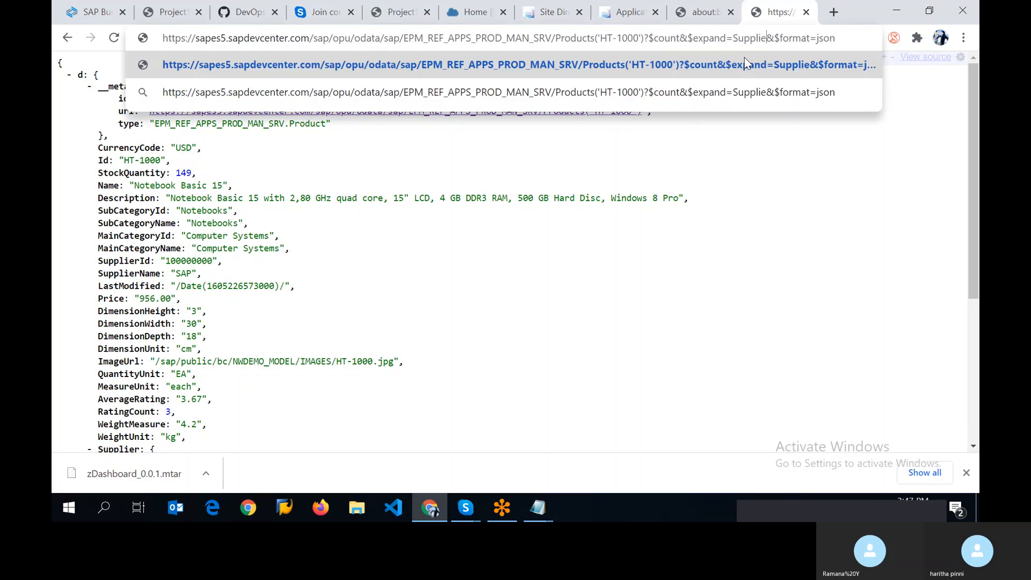
key("BackSpace")
key("BackSpace")
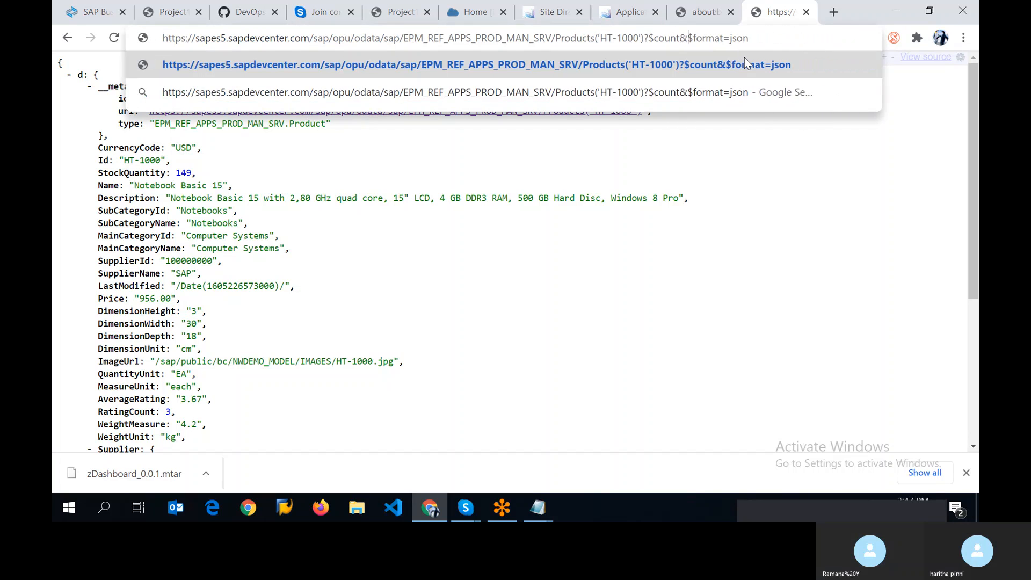
key("BackSpace")
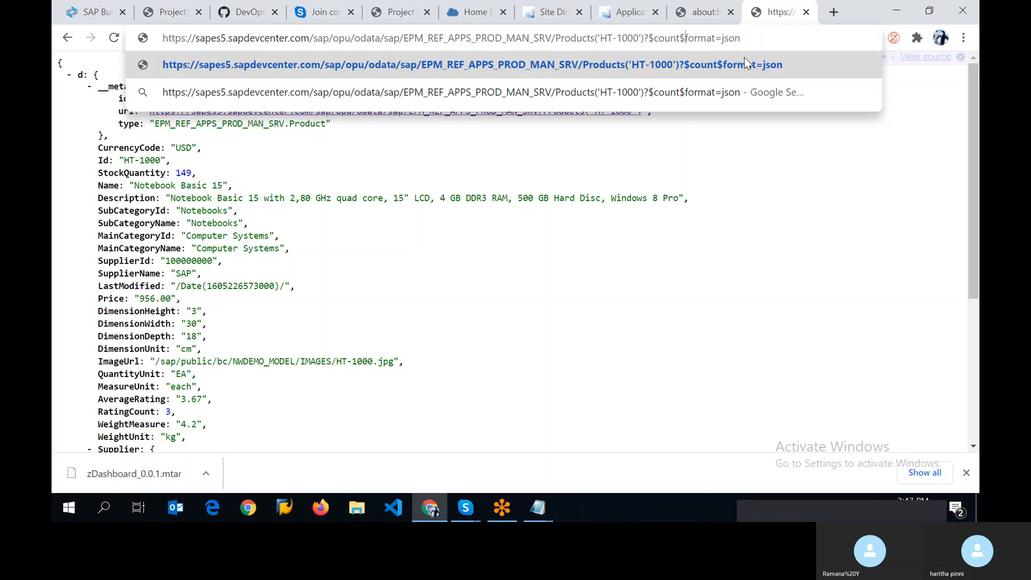
key("Delete")
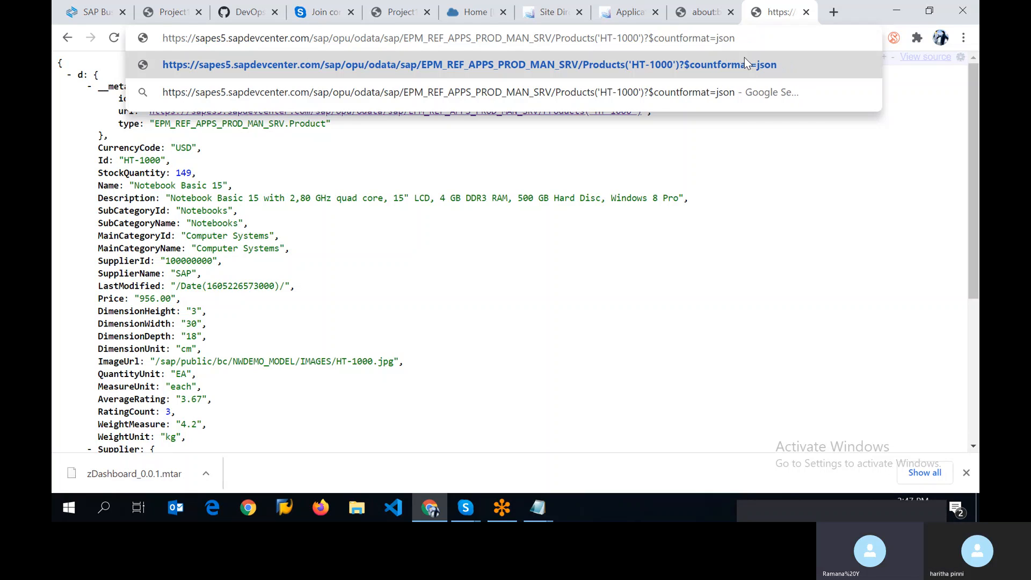
Delete ('HT-1000')?$count from the request URL so that format=json directly follows Products.
key("BackSpace")
key("BackSpace")
key("BackSpace")
key("BackSpace")
key("BackSpace")
key("BackSpace")
key("BackSpace")
key("BackSpace")
key("BackSpace")
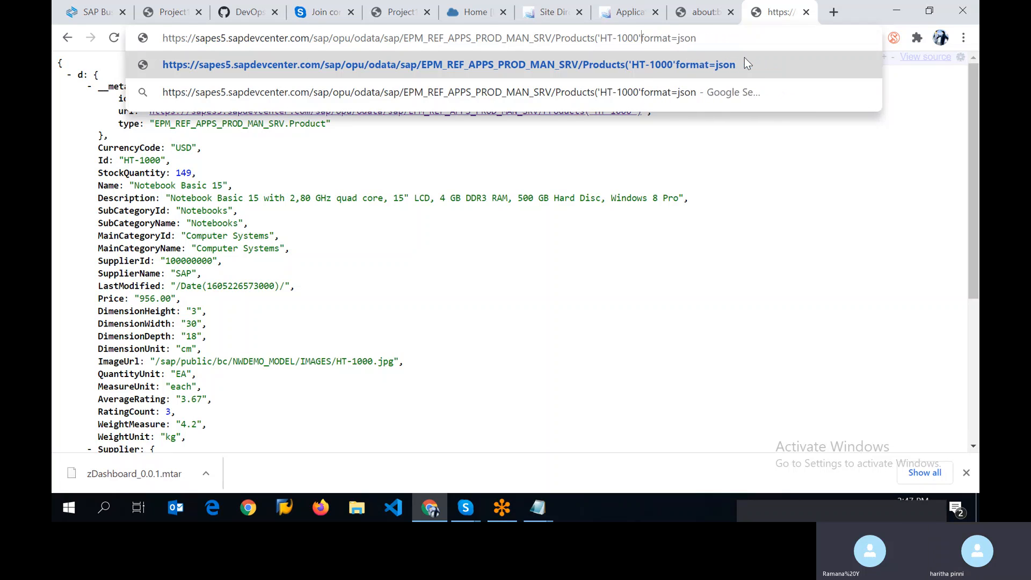
key("BackSpace")
key("BackSpace")
key("BackSpace")
key("BackSpace")
key("BackSpace")
key("BackSpace")
key("BackSpace")
key("BackSpace")
key("BackSpace")
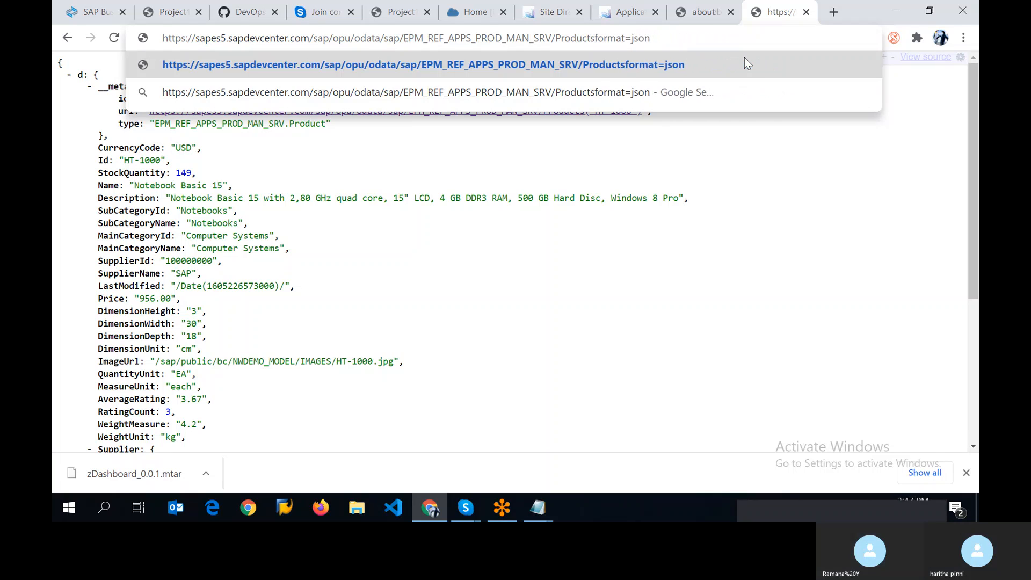
key("Right")
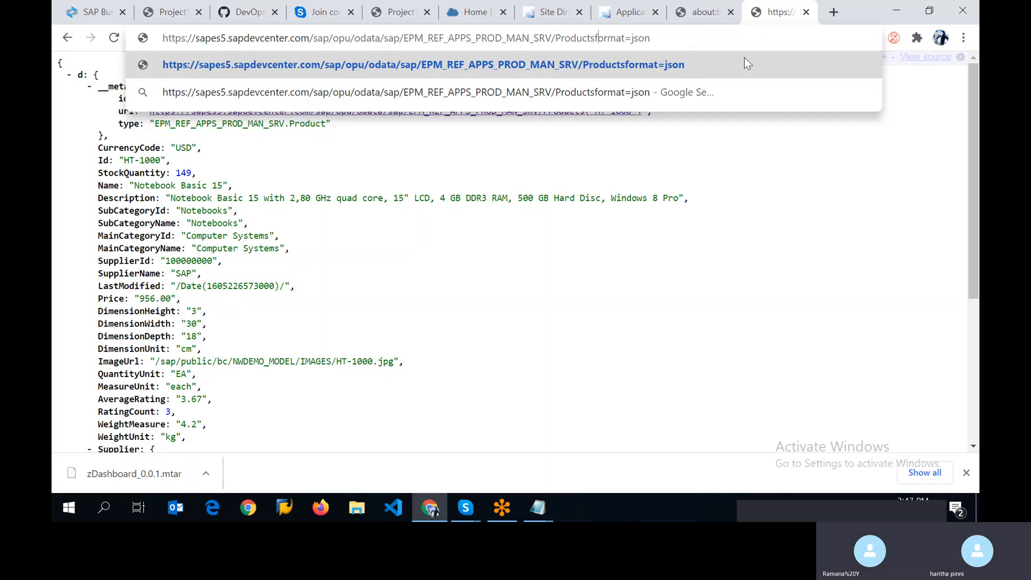
key("Left")
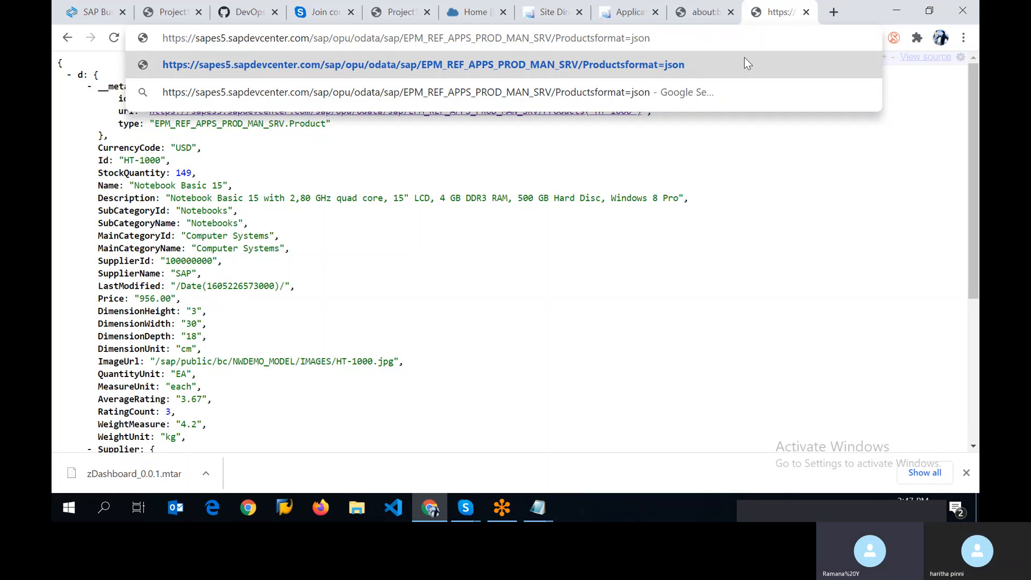
Complete the request URL's ending as Products?$count&$format=json, load it, and look through the returned product entries.
type("$")
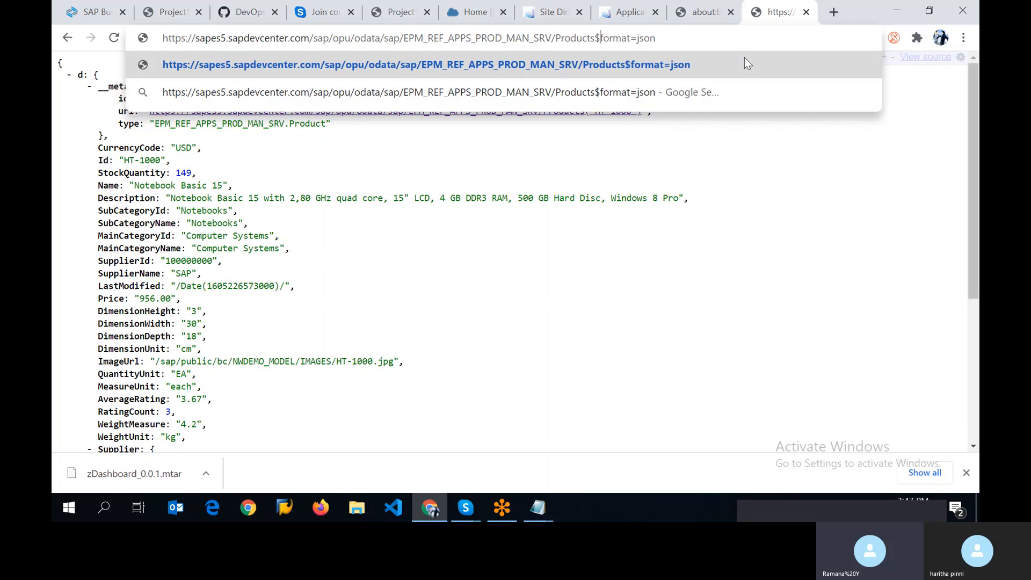
key("Right")
key("Left")
key("Left")
key("Left")
key("Left")
key("Left")
key("Left")
key("Left")
key("Left")
key("Left")
key("Left")
key("Left")
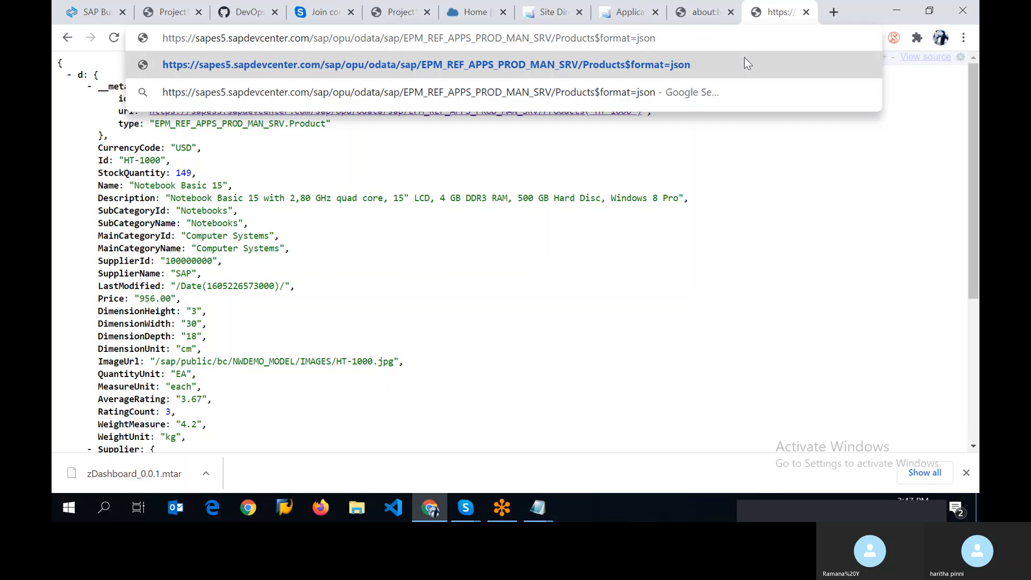
type("?")
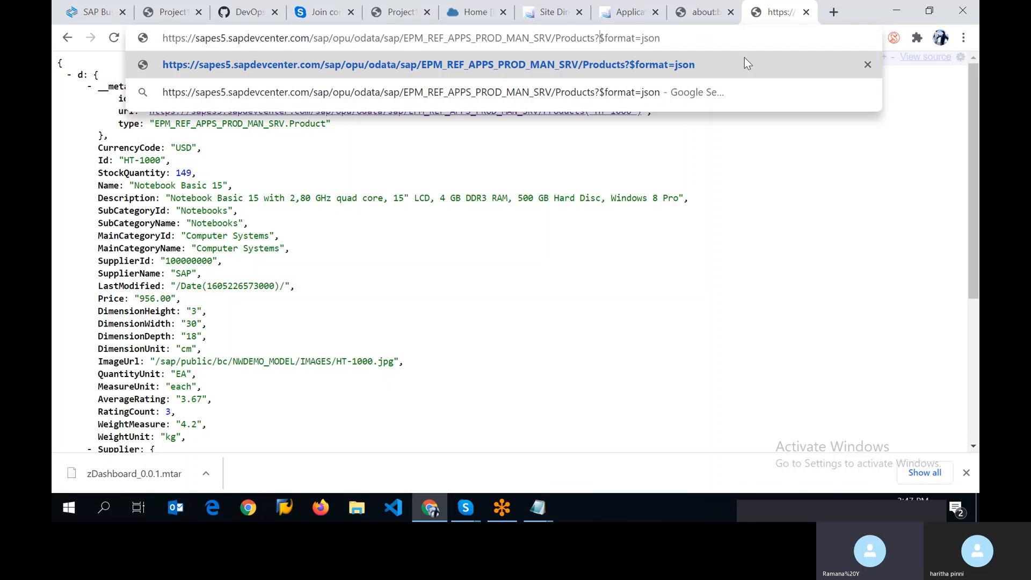
type("$co")
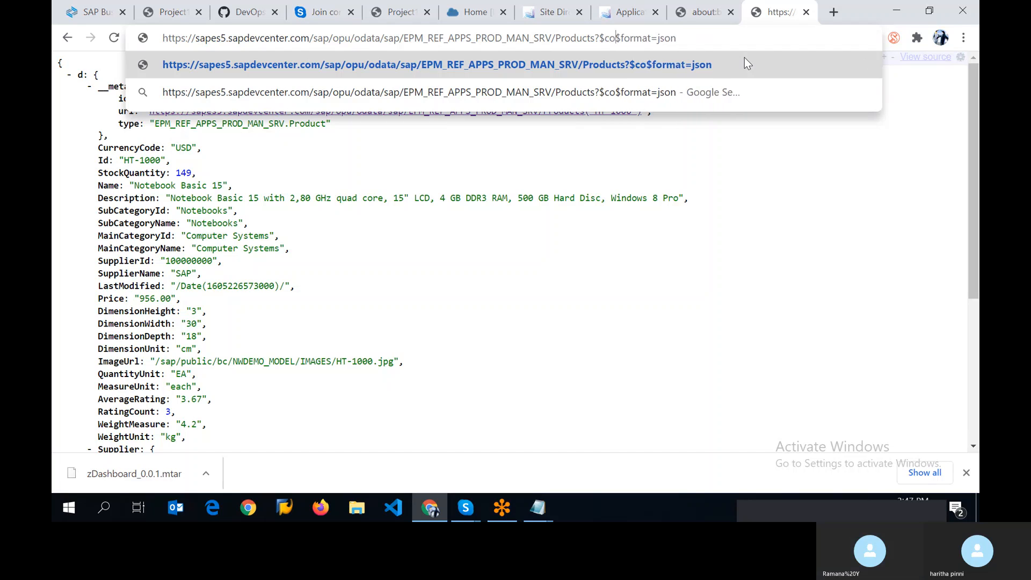
type("unt=")
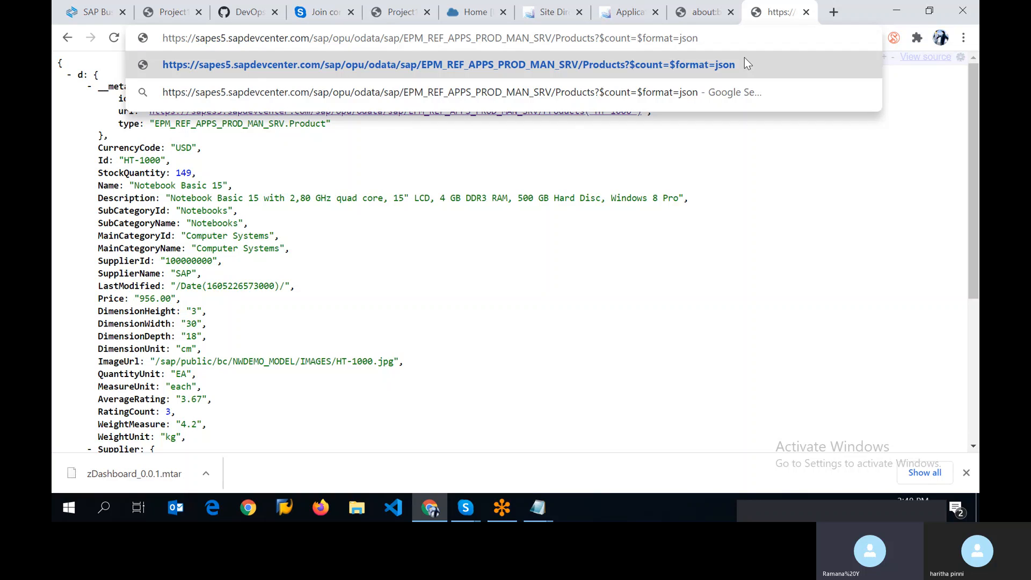
type("&")
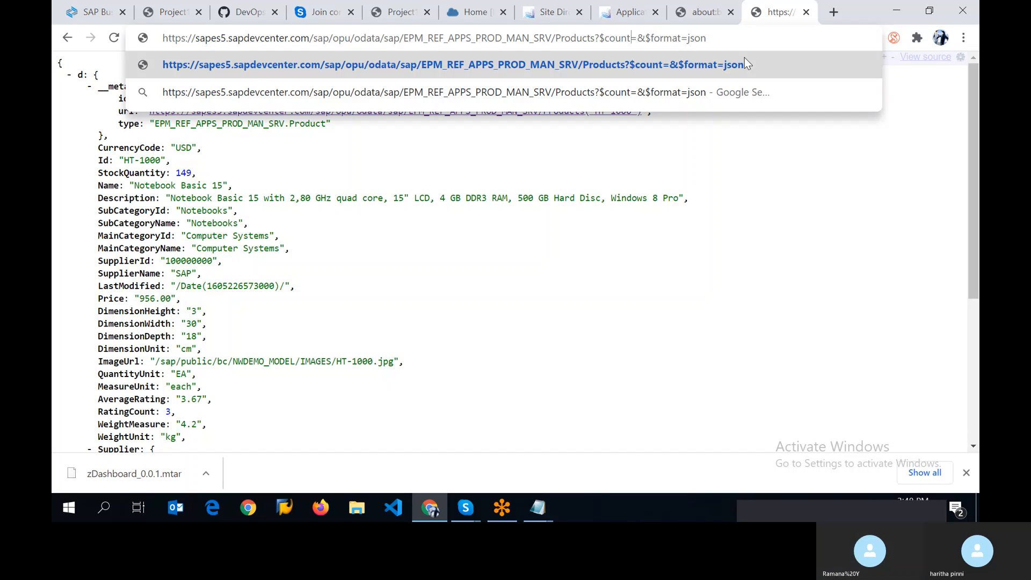
key("BackSpace")
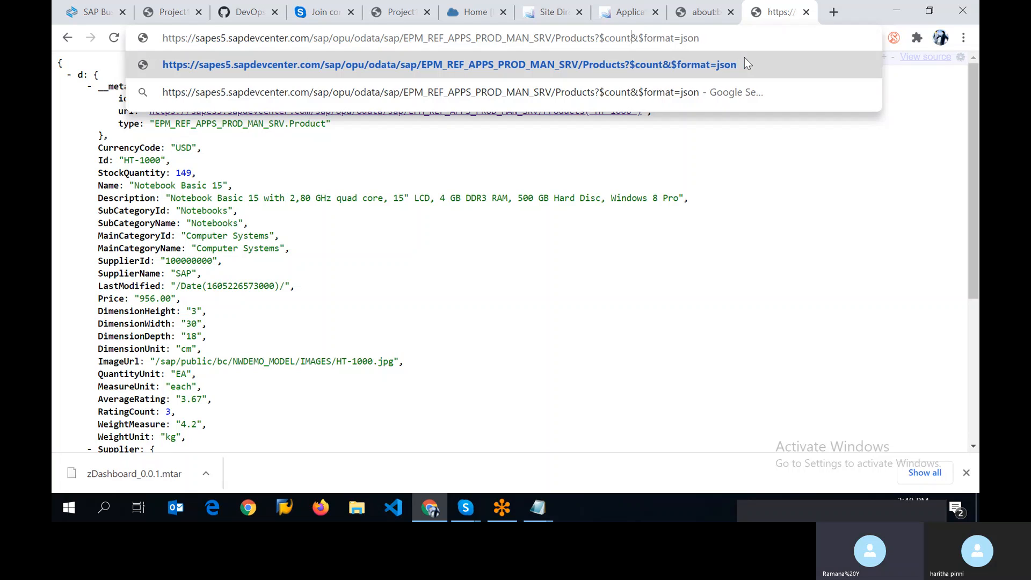
key("Return")
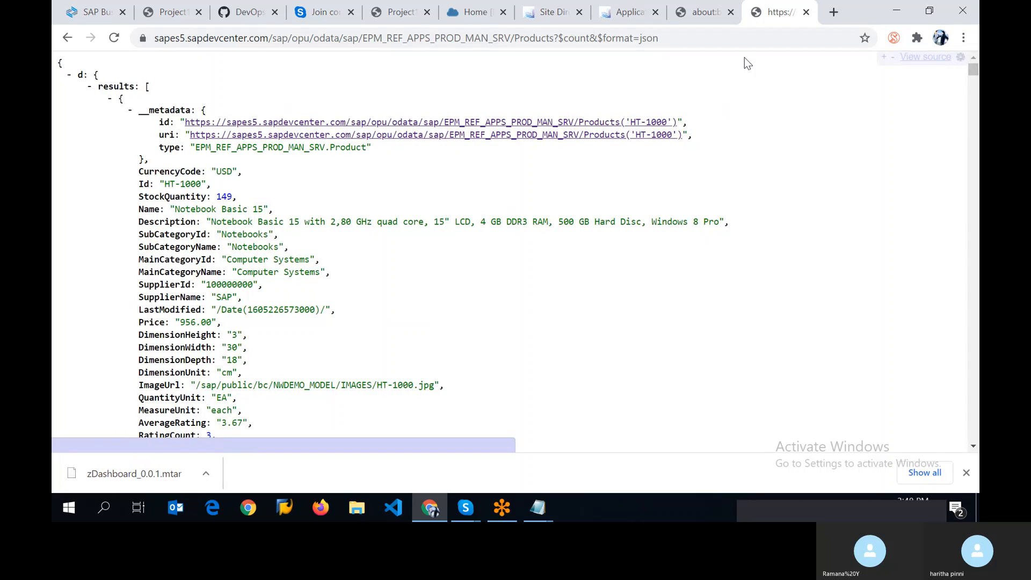
scroll(741, 75, "down", 8)
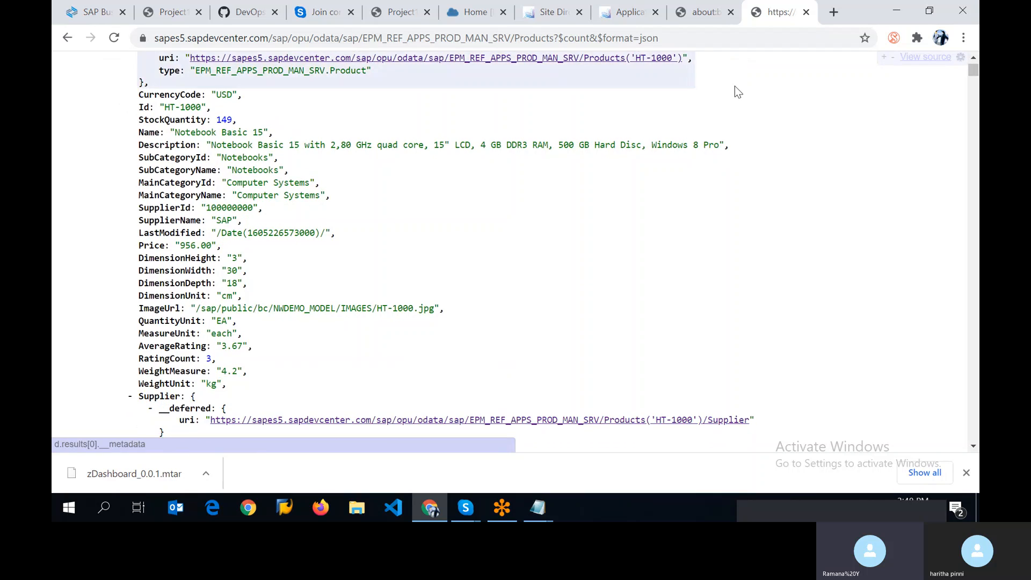
scroll(696, 134, "down", 4)
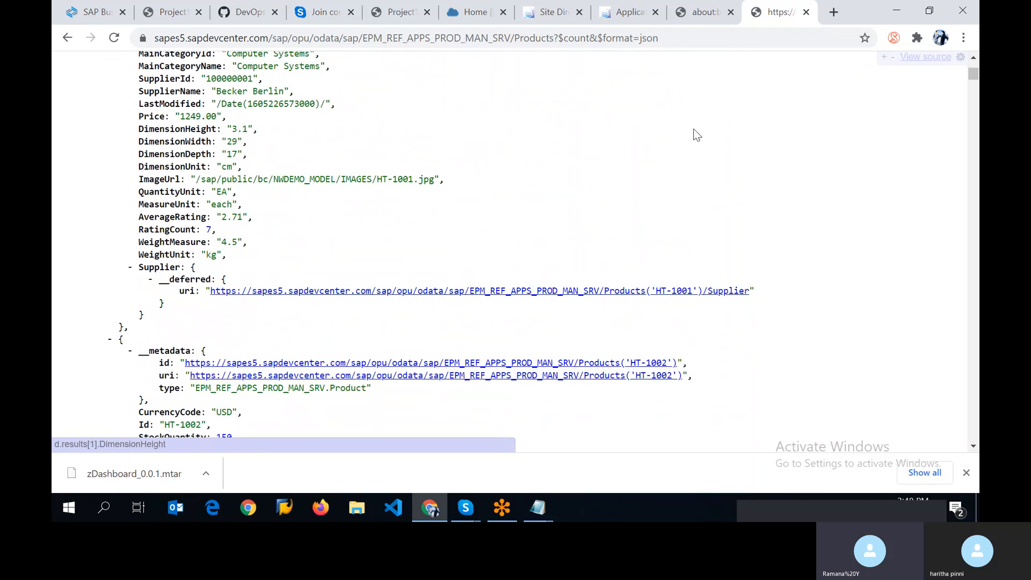
scroll(697, 134, "up", 10)
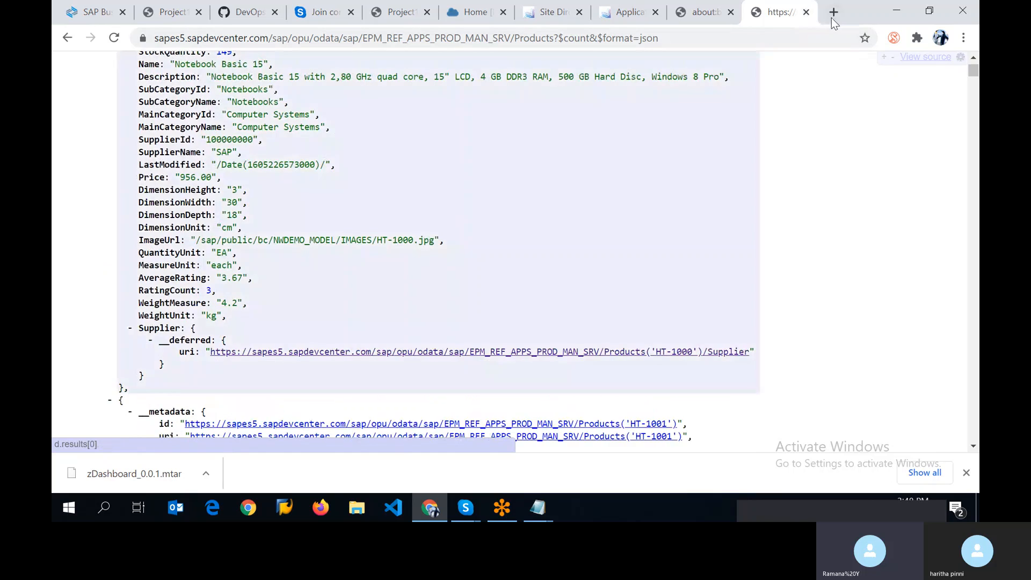
Open odata.org in a new browser tab and look through its home page and Developers options for documentation.
left_click(832, 15)
type("o")
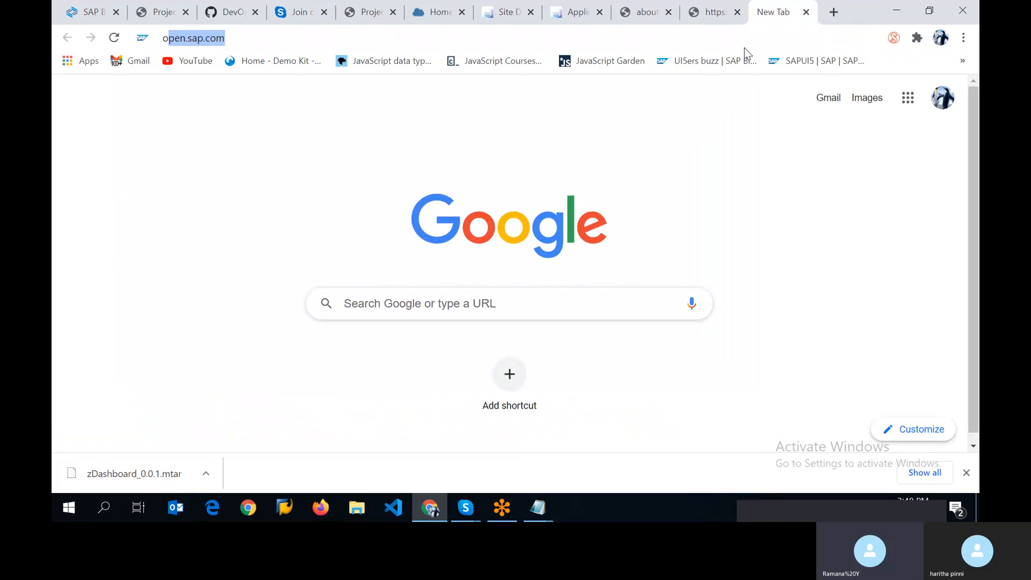
type("dat")
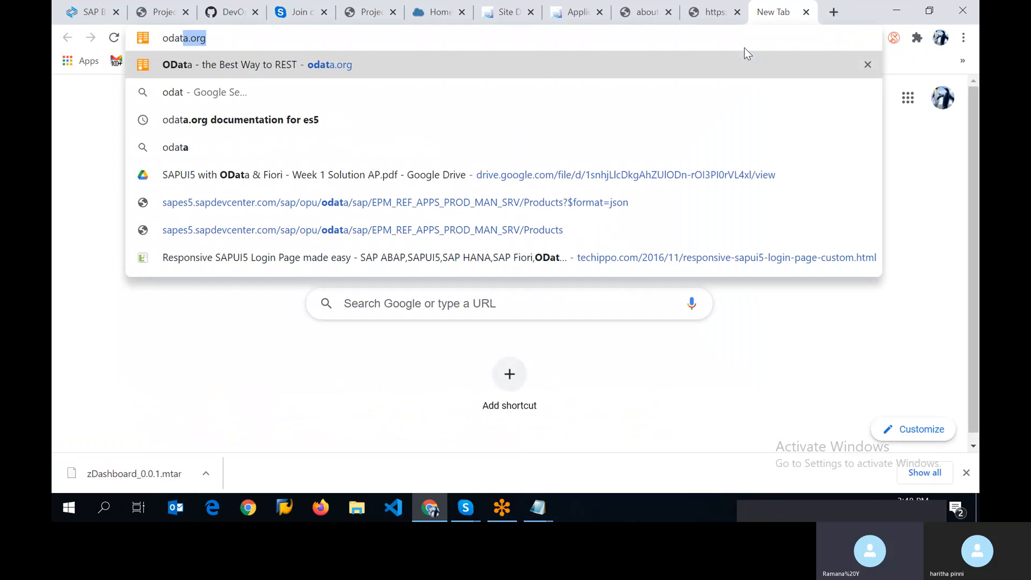
key("Return")
scroll(569, 252, "down", 10)
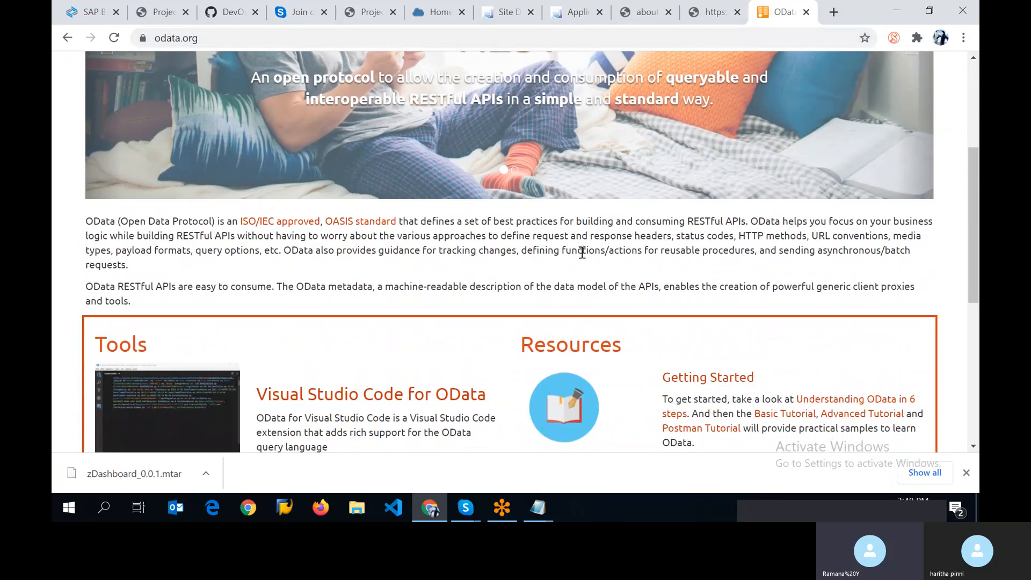
scroll(569, 253, "up", 10)
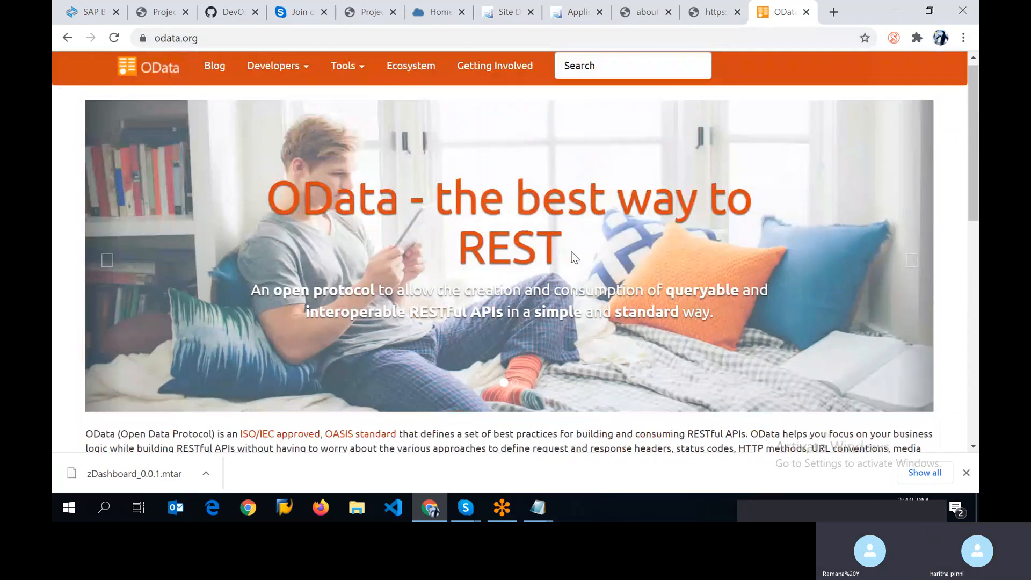
left_click(274, 74)
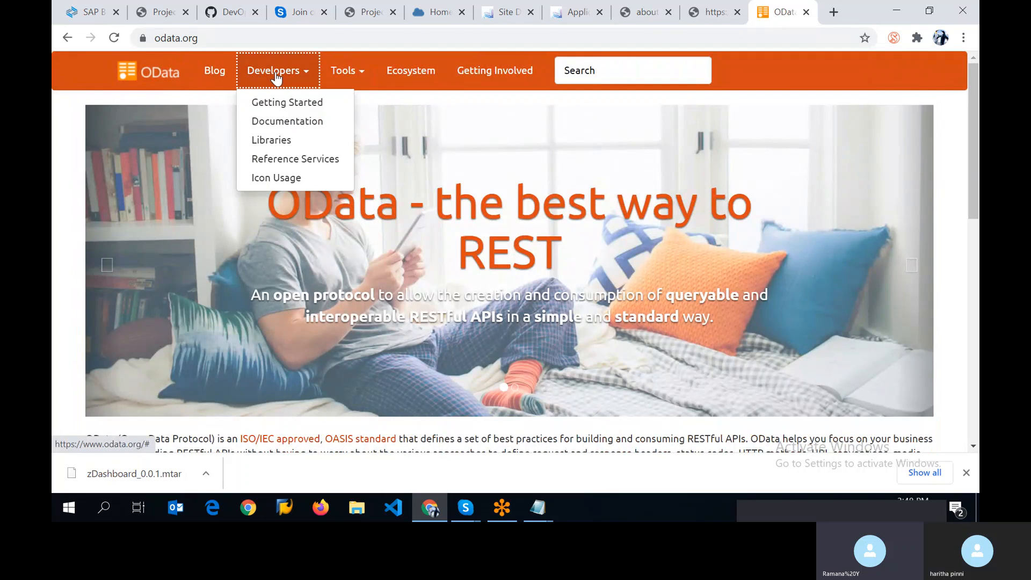
left_click(424, 172)
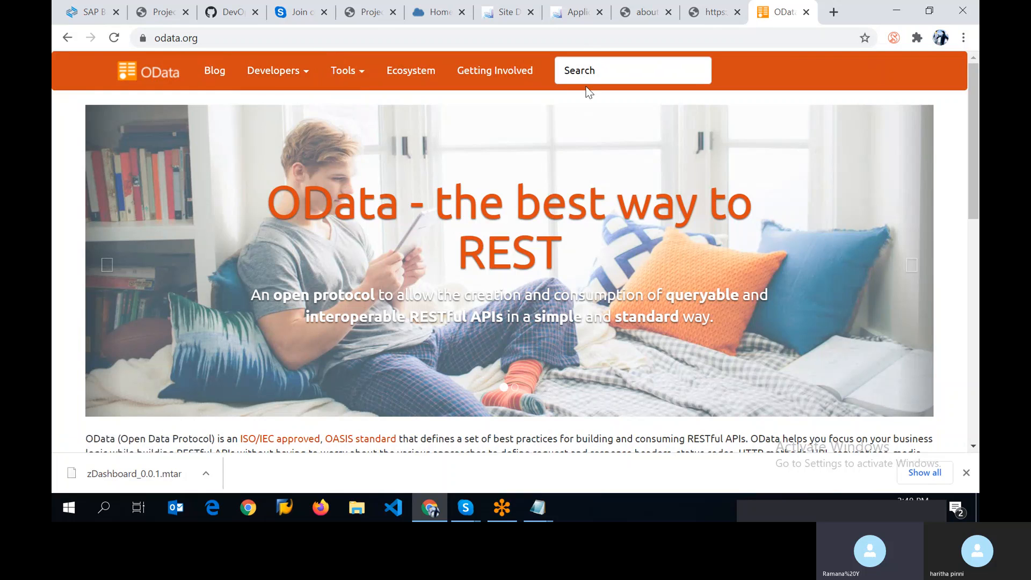
scroll(456, 164, "down", 8)
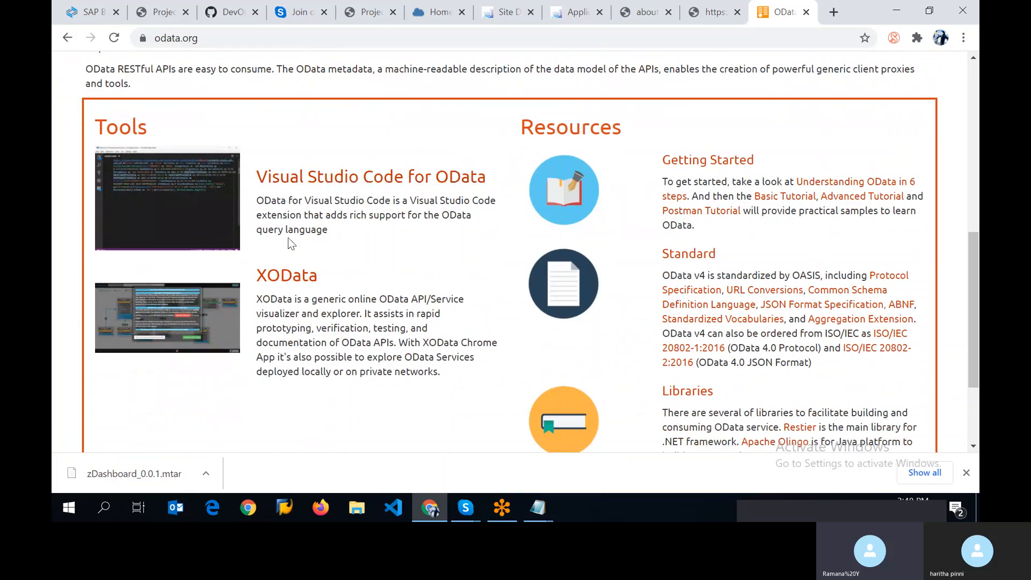
scroll(502, 221, "up", 7)
scroll(502, 220, "up", 1)
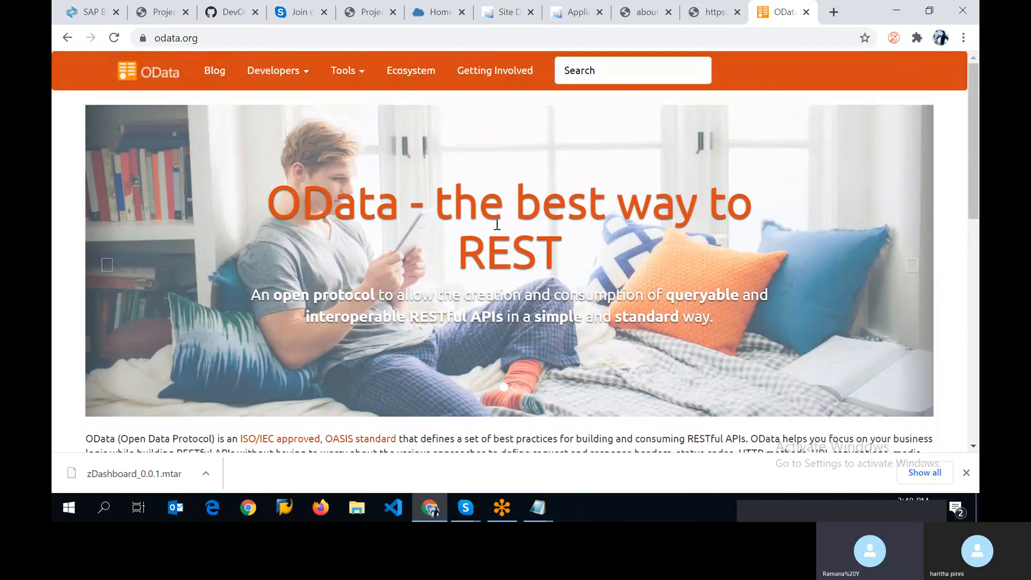
Search Google for "odata $count" in a new tab and open the URI Conventions (OData Version 2.0) result in a separate tab.
left_click(832, 12)
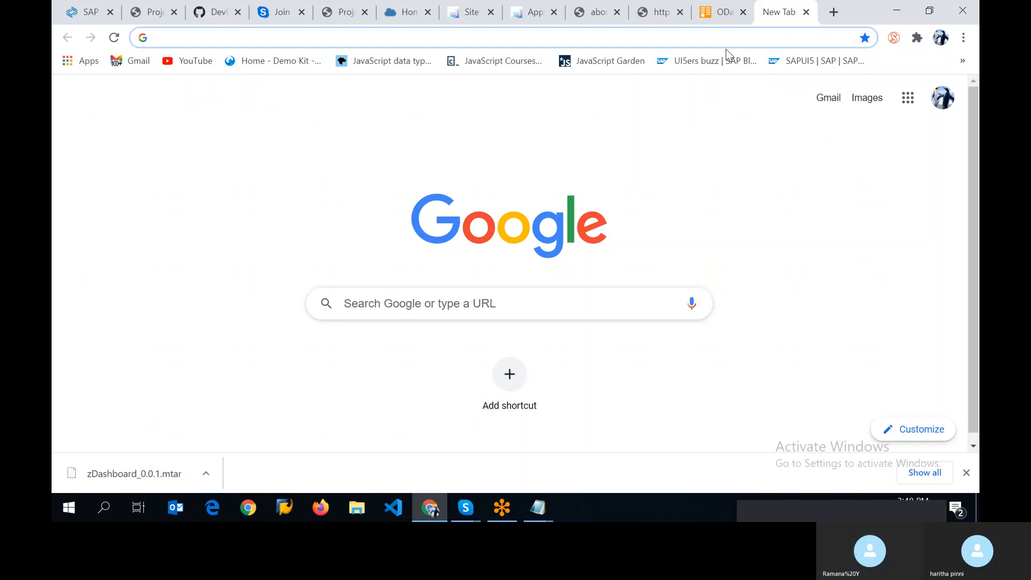
type("odata ")
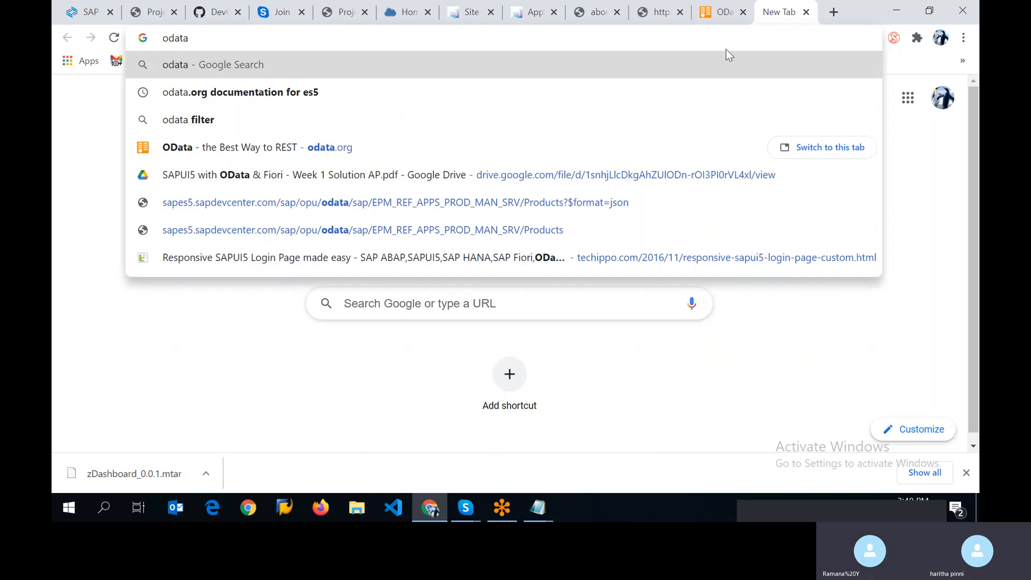
type("$cou")
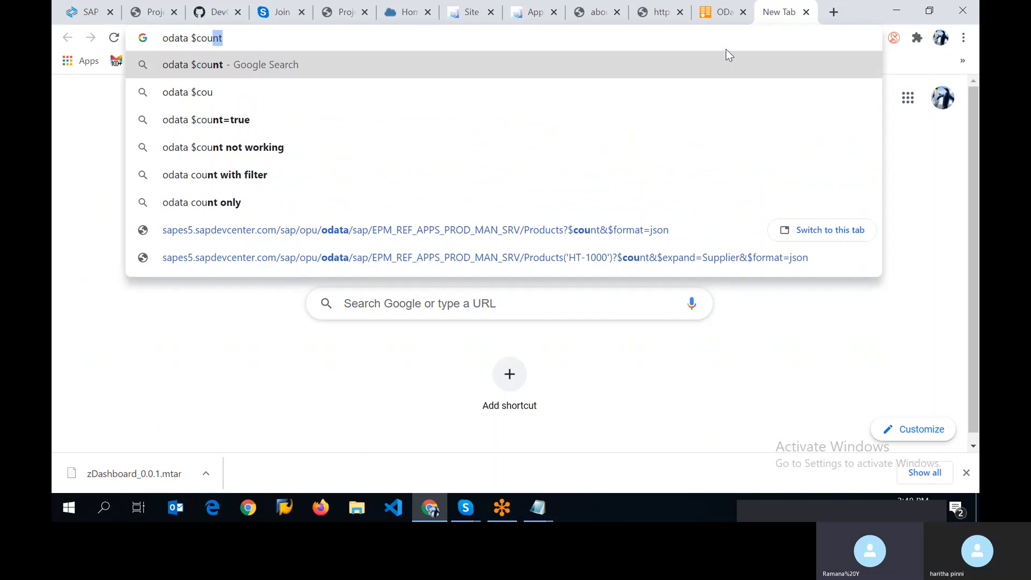
type("nt")
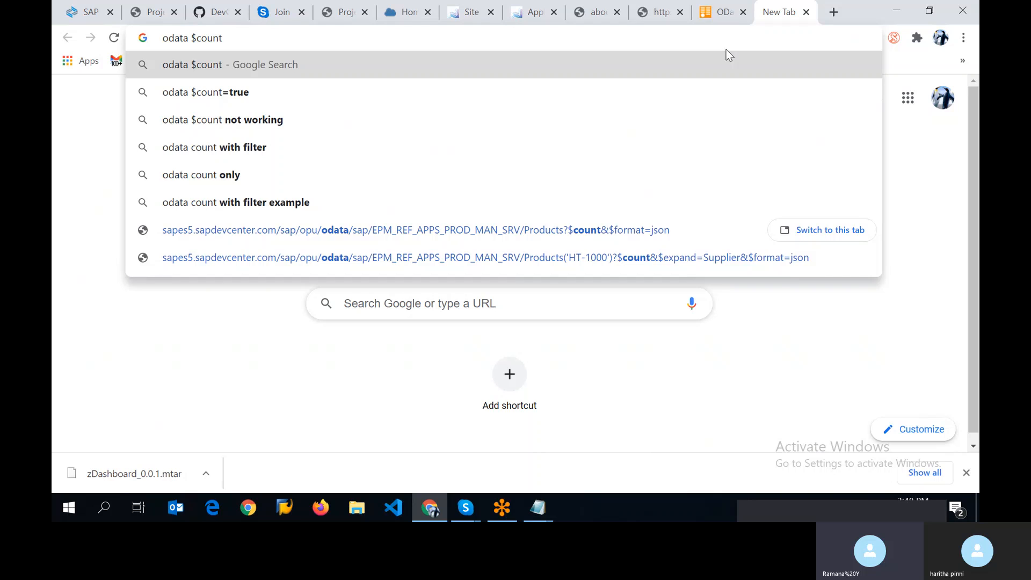
key("Return")
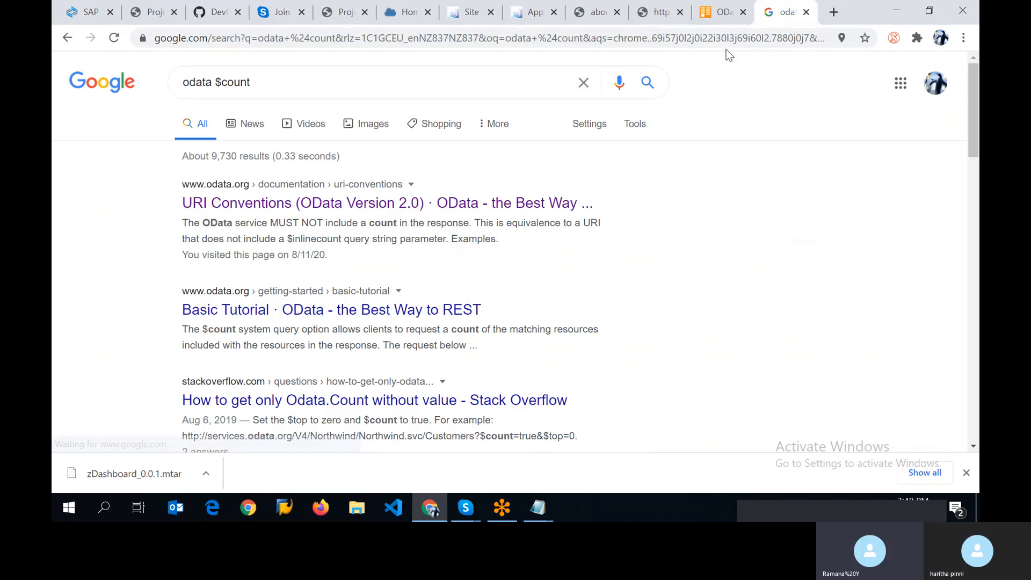
right_click(407, 208)
left_click(429, 217)
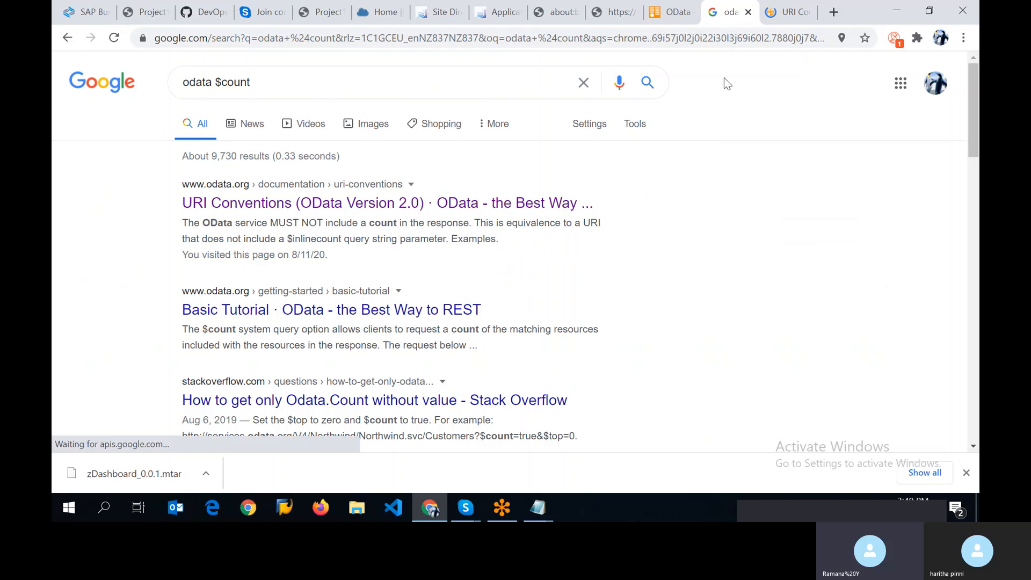
Look up $count in the URI Conventions documentation and highlight the Products/$count ending of the Categories(1) example URI.
left_click(790, 8)
scroll(388, 292, "down", 4)
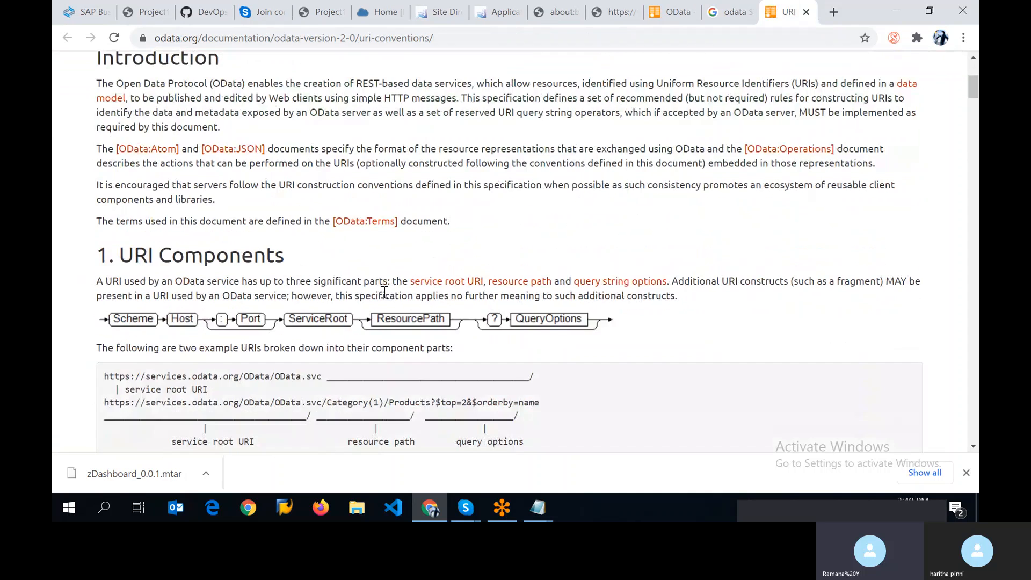
scroll(388, 292, "down", 4)
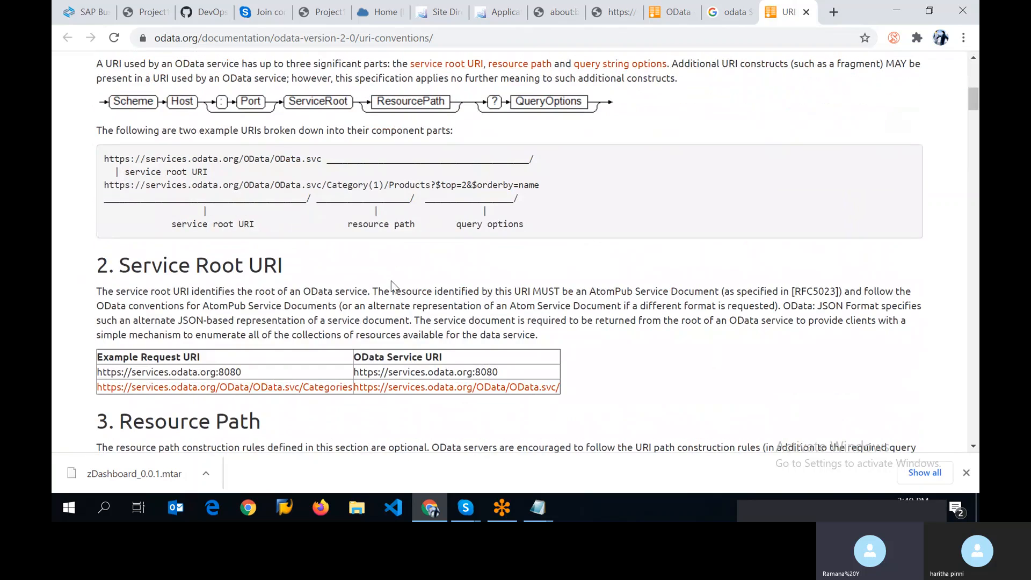
key("ctrl+f")
type("$")
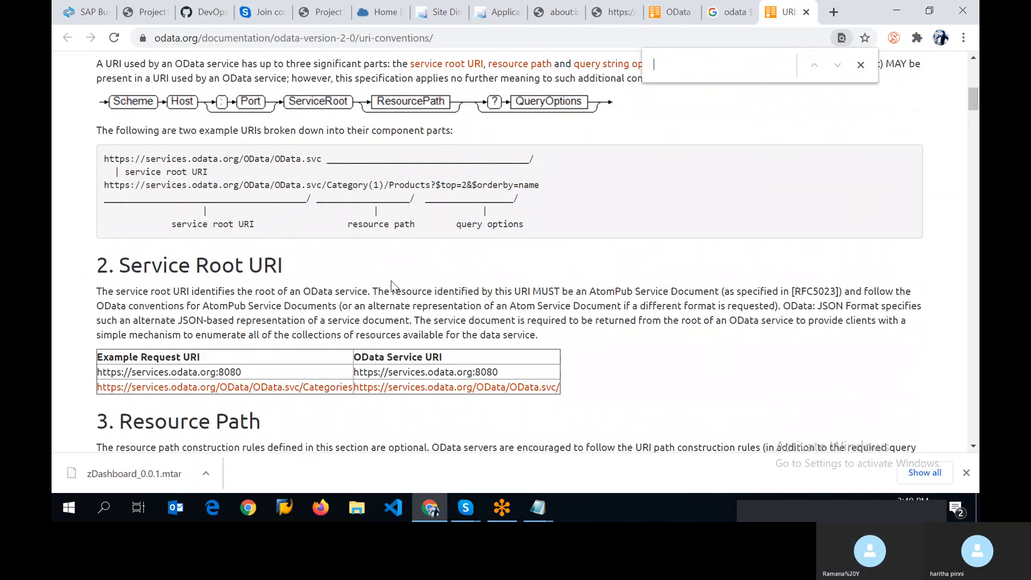
type("count")
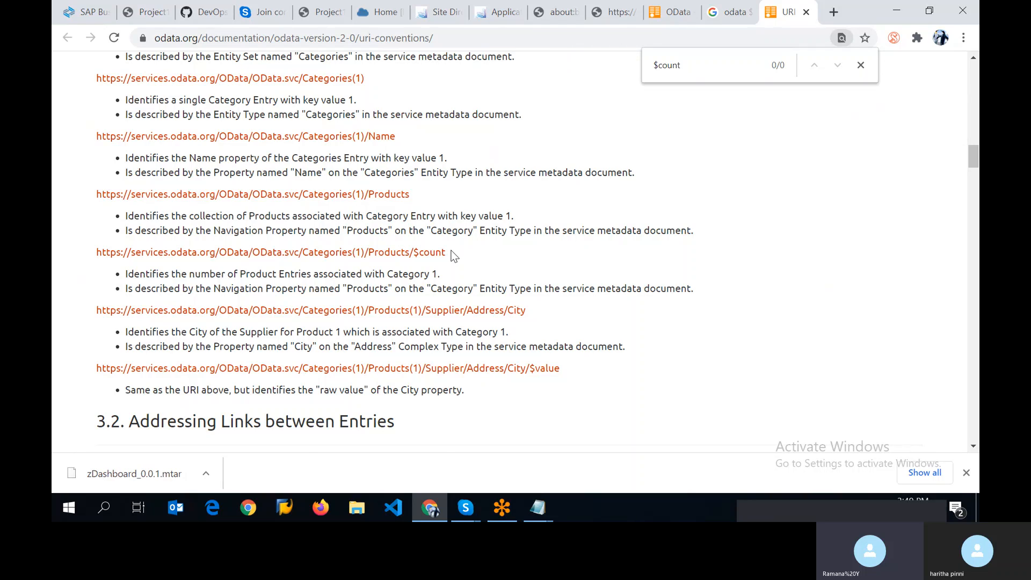
left_click_drag(447, 252, 368, 257)
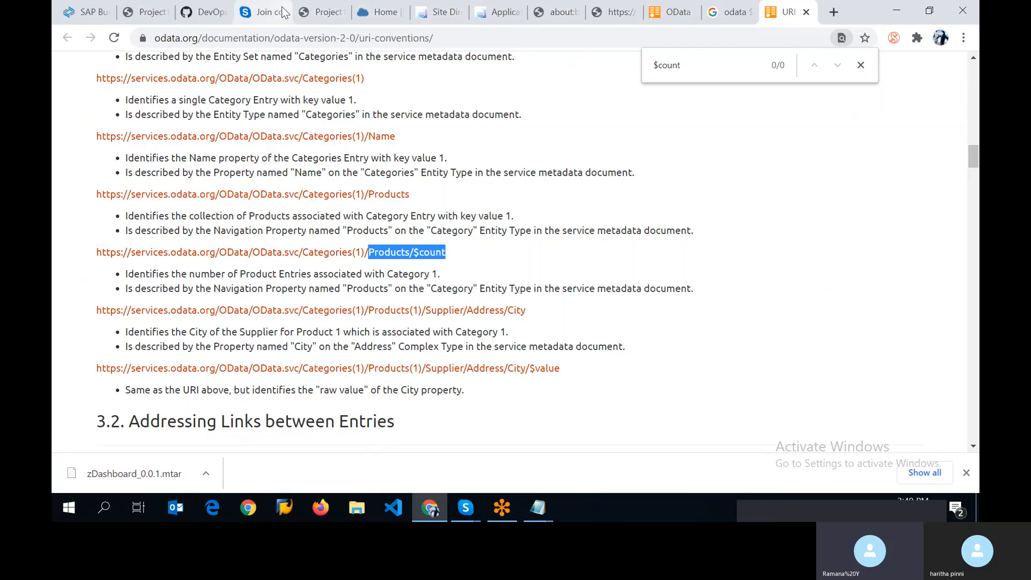
Replace the ?$count&$format=json ending of the EPM_REF_APPS_PROD_MAN_SRV Products request URL with /$count and load it.
left_click(624, 8)
left_click(542, 17)
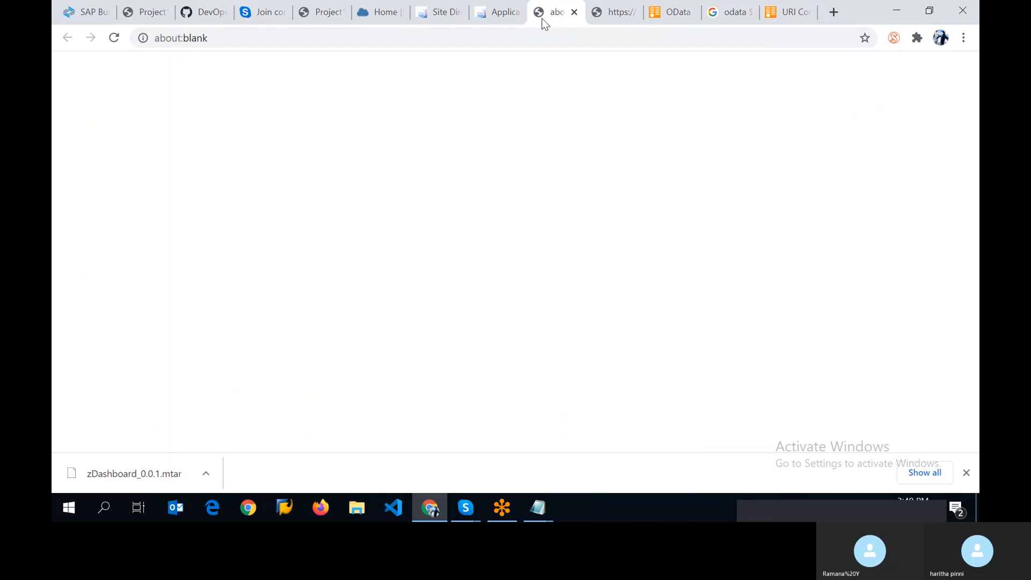
left_click(507, 14)
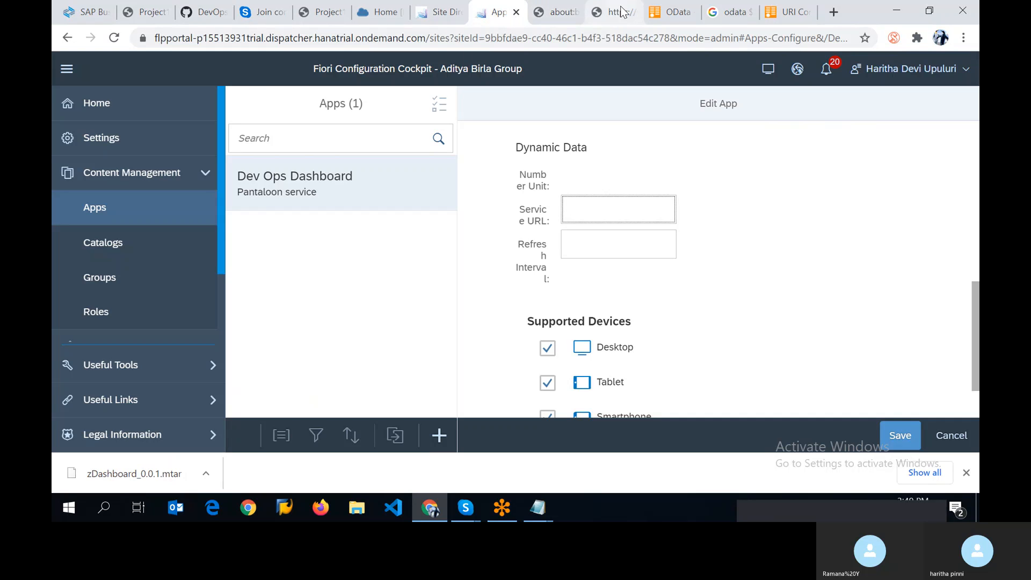
left_click(621, 13)
left_click(688, 38)
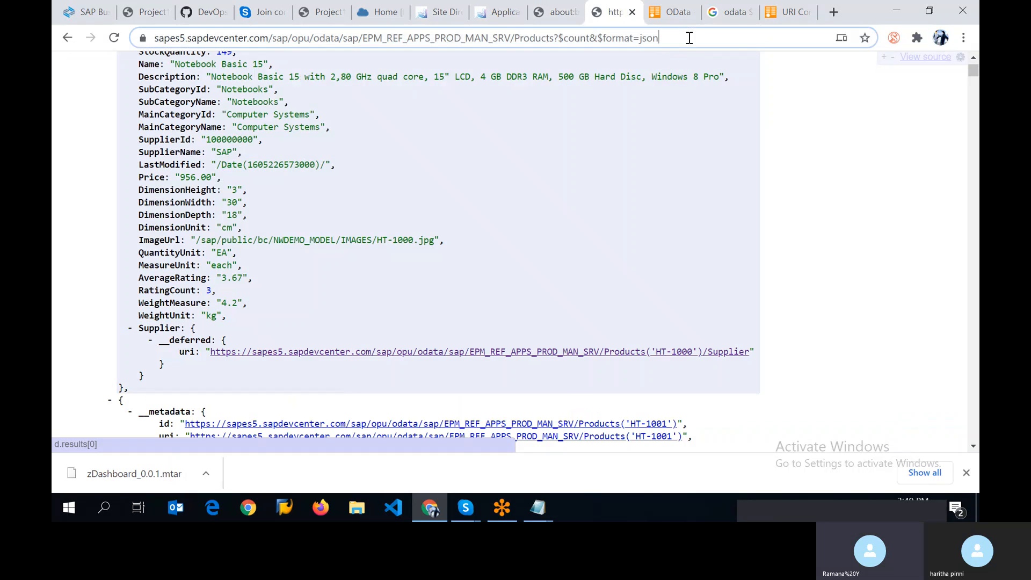
left_click(692, 38)
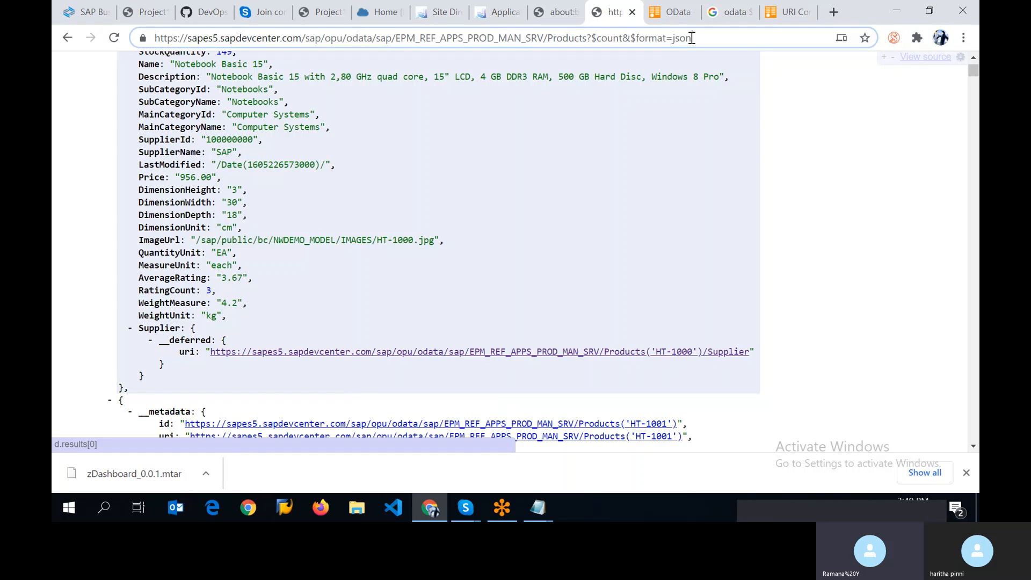
key("BackSpace")
key("BackSpace")
key("BackSpace")
key("BackSpace")
key("BackSpace")
key("BackSpace")
key("BackSpace")
key("BackSpace")
key("BackSpace")
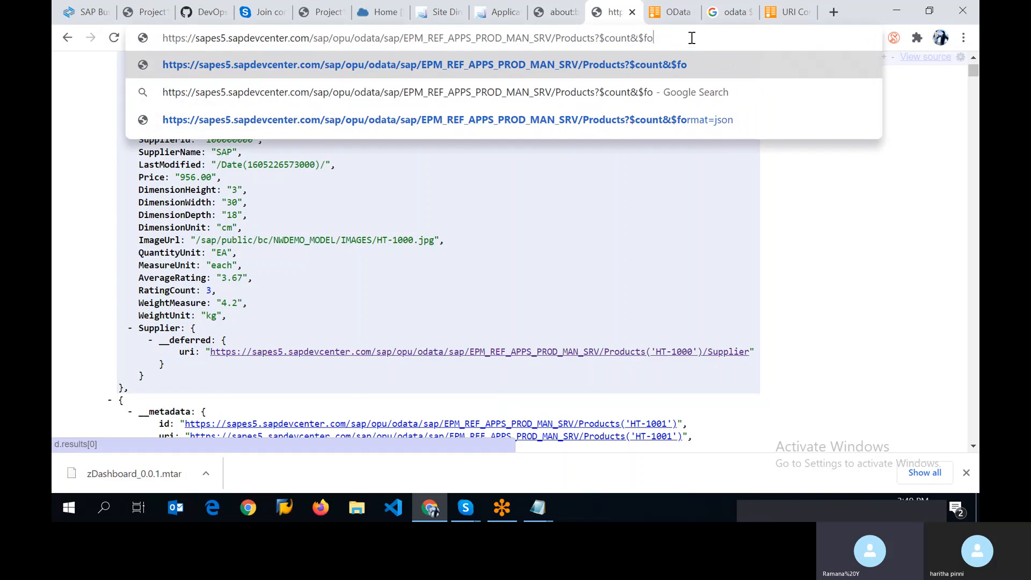
key("BackSpace")
key("BackSpace")
key("BackSpace")
key("BackSpace")
key("BackSpace")
key("BackSpace")
key("BackSpace")
key("BackSpace")
key("BackSpace")
key("BackSpace")
key("BackSpace")
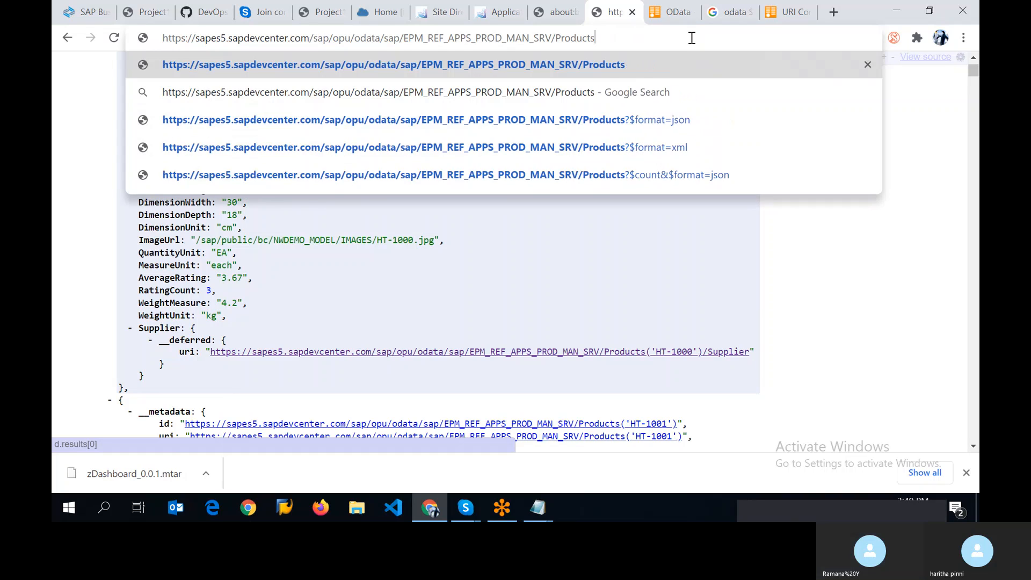
type("/")
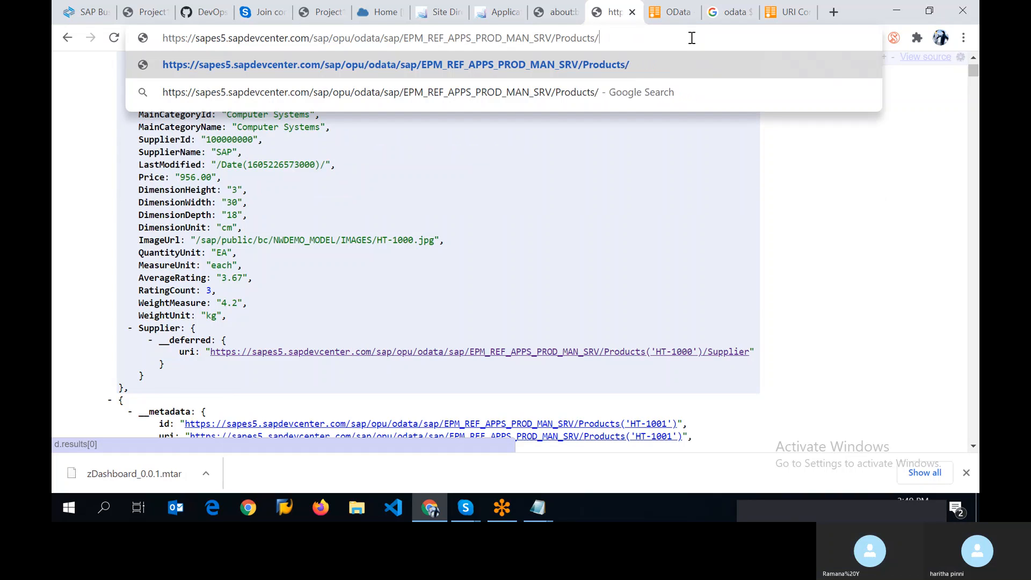
type("$count")
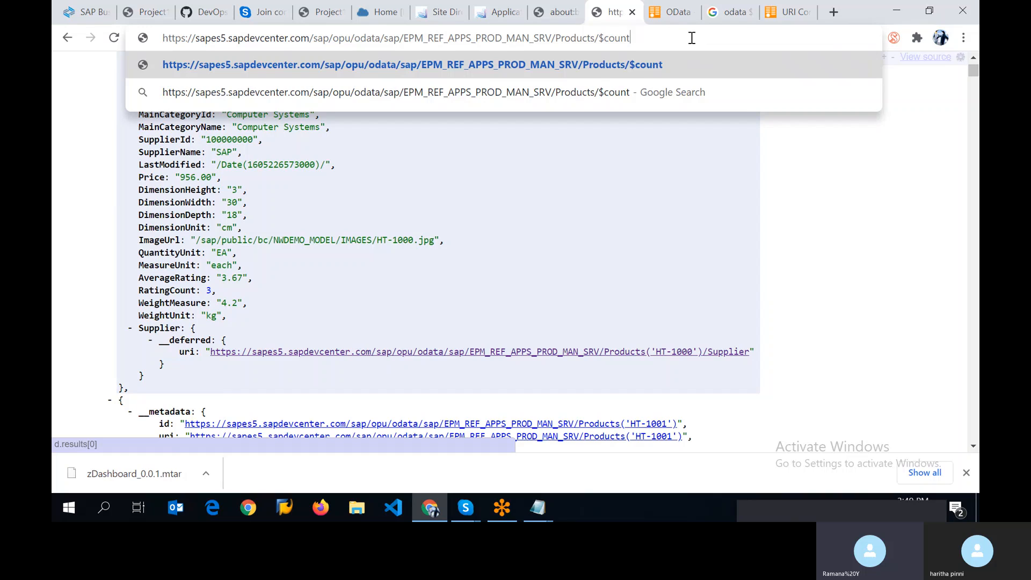
key("Return")
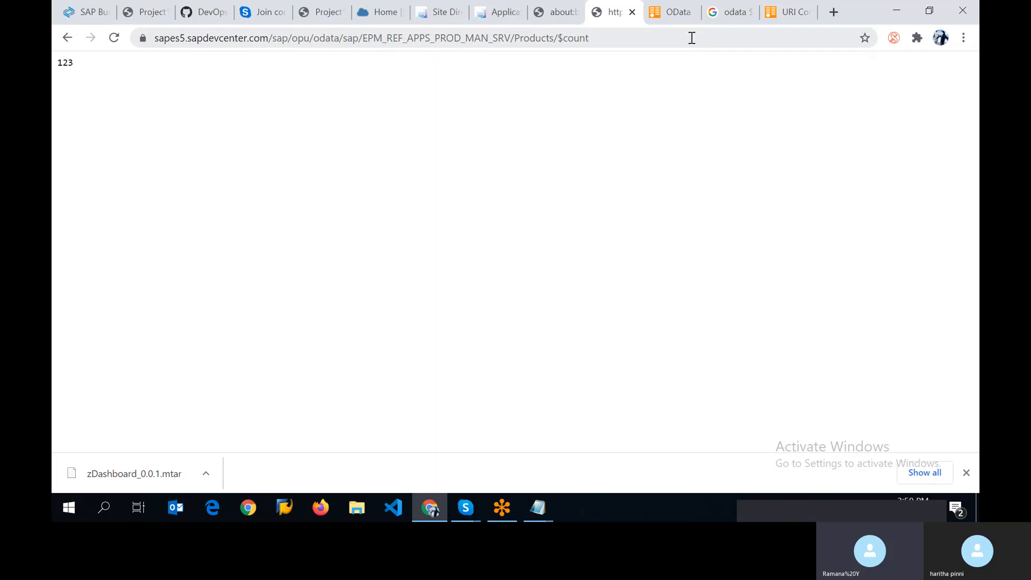
Copy the full Products/$count request URL into the Service URL of the Dev Ops Dashboard app's dynamic data.
left_click(593, 41)
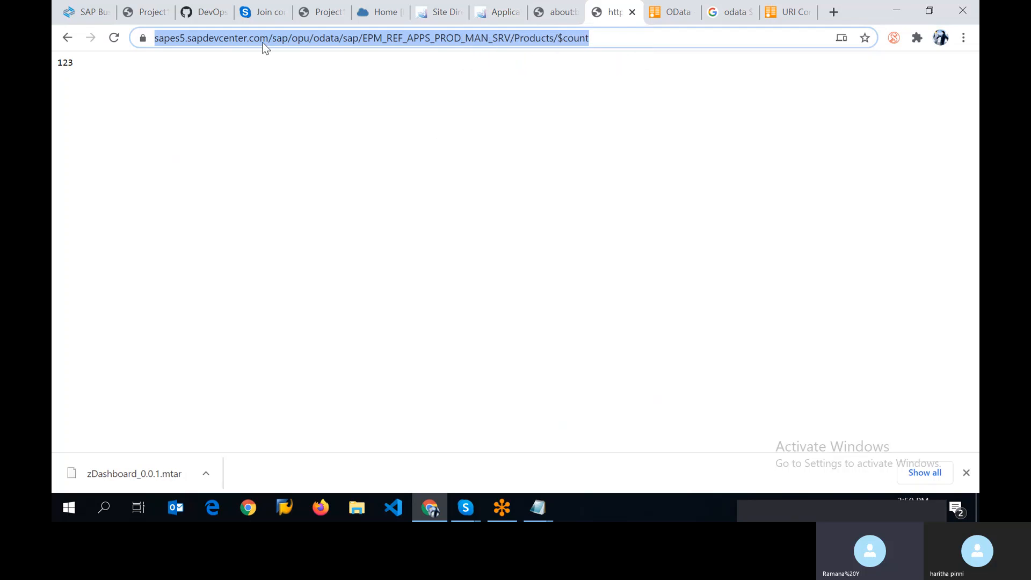
left_click(494, 13)
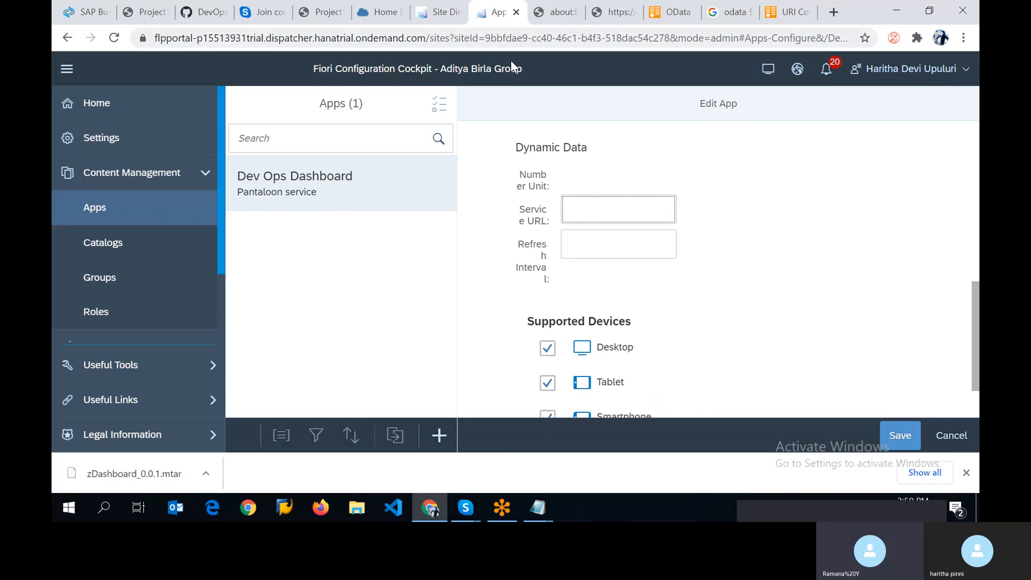
left_click(617, 214)
key("ctrl+v")
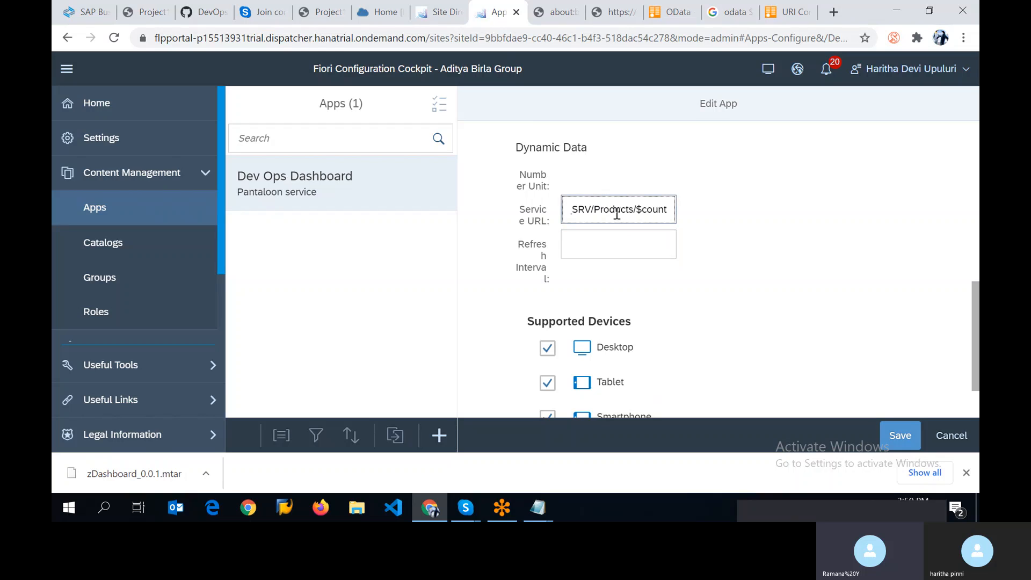
Set the dynamic tile's refresh interval to 9 seconds and save the app configuration.
scroll(621, 214, "down", 2)
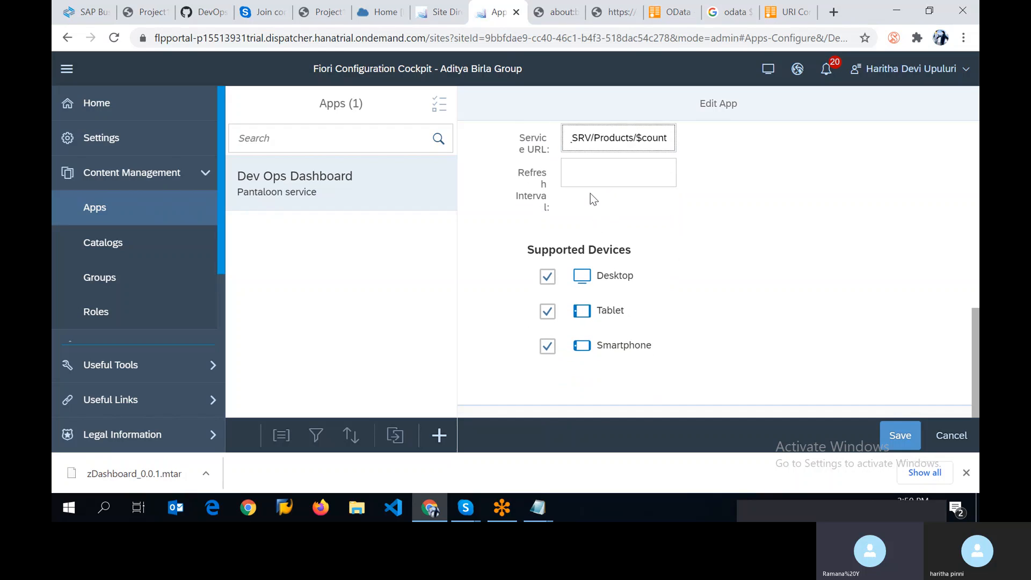
left_click(600, 178)
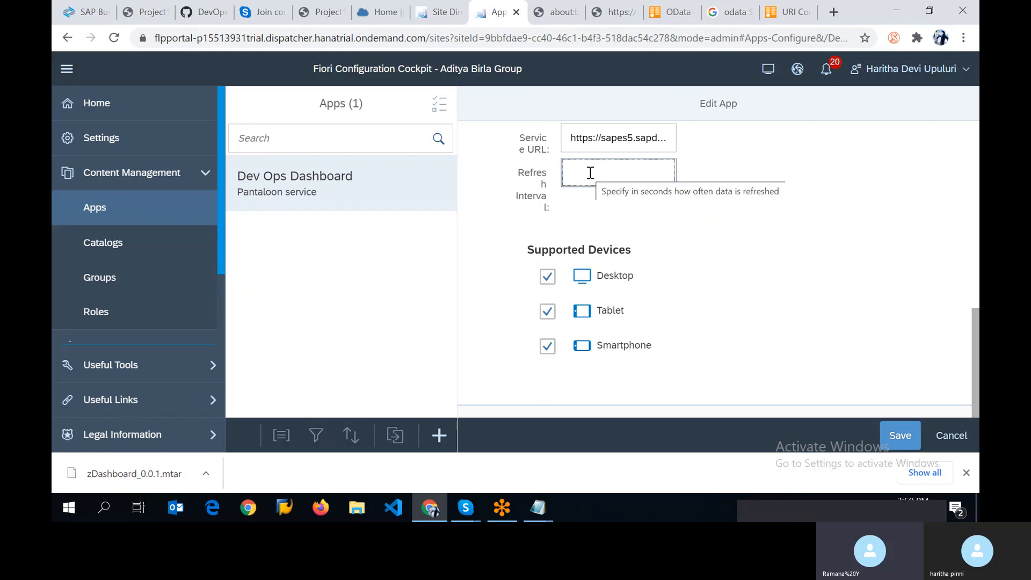
type("9")
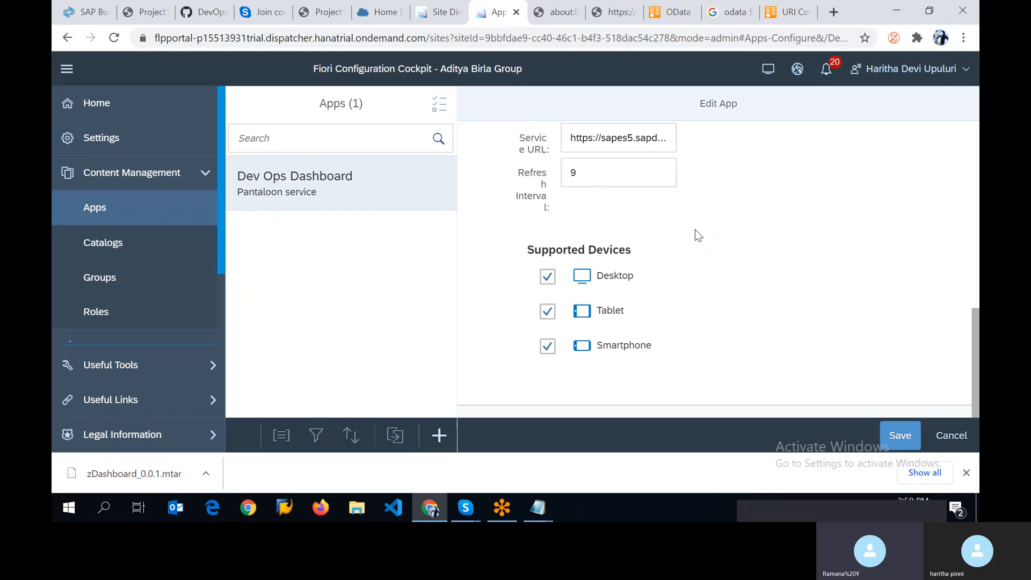
left_click(900, 435)
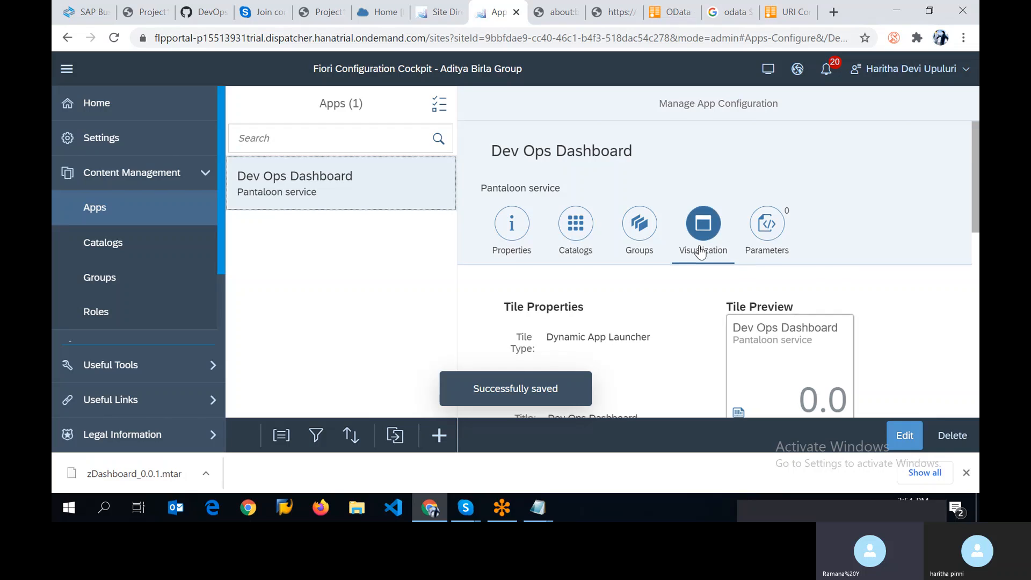
Review the saved tile properties, tile preview, dynamic data and supported devices of the Dev Ops Dashboard app.
scroll(687, 248, "down", 1)
scroll(704, 249, "down", 1)
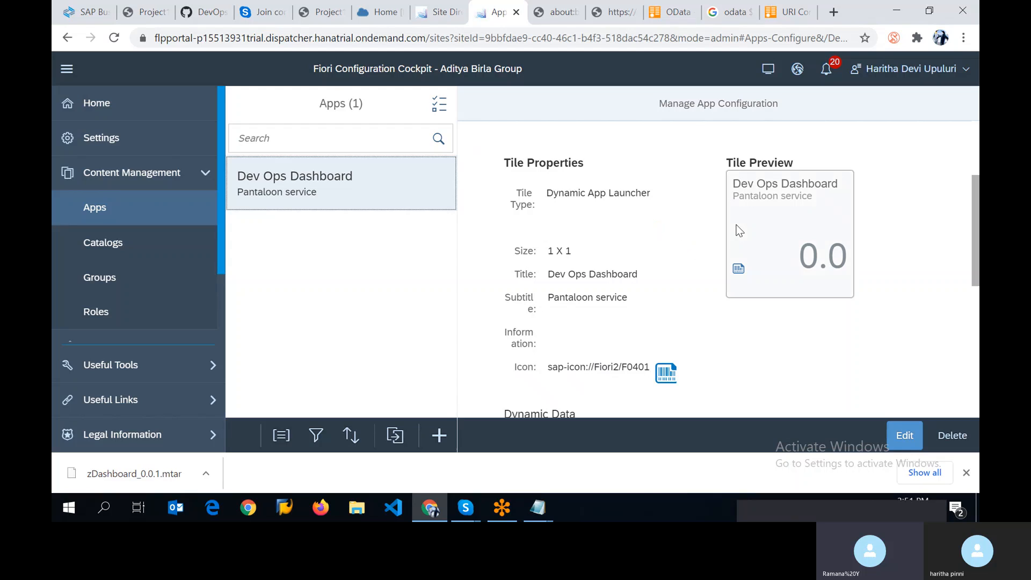
scroll(666, 305, "down", 3)
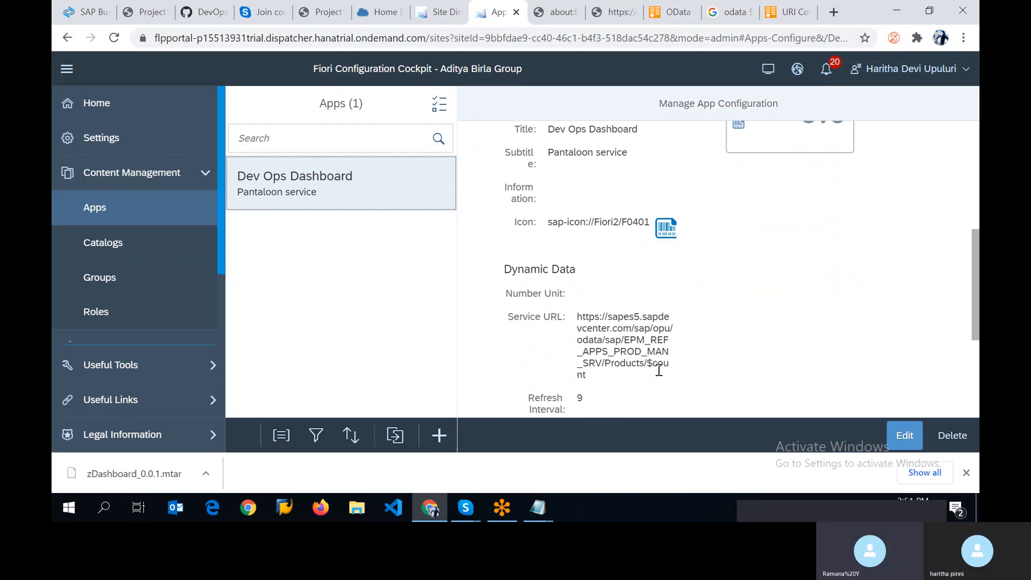
scroll(662, 361, "down", 3)
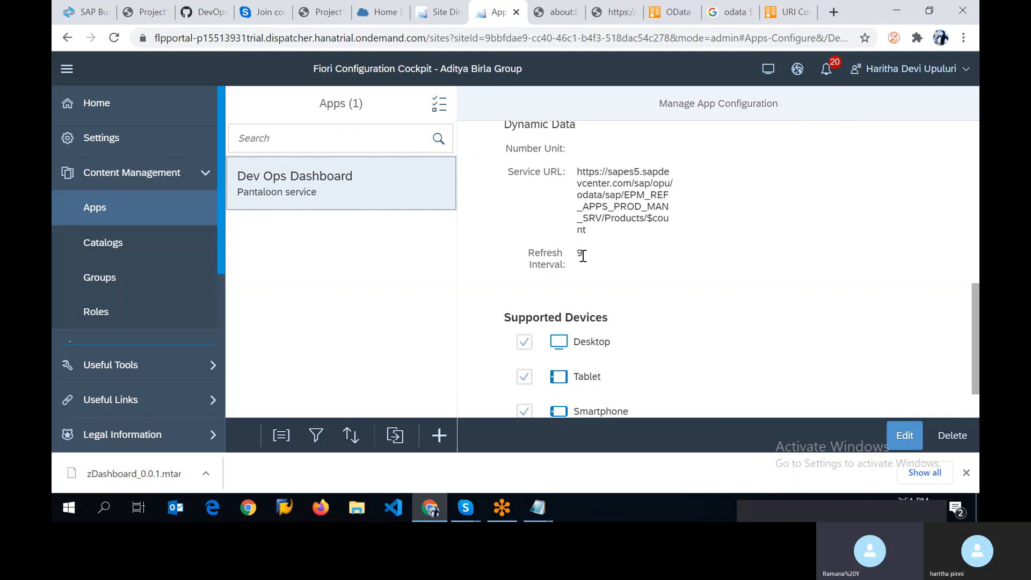
scroll(611, 294, "down", 1)
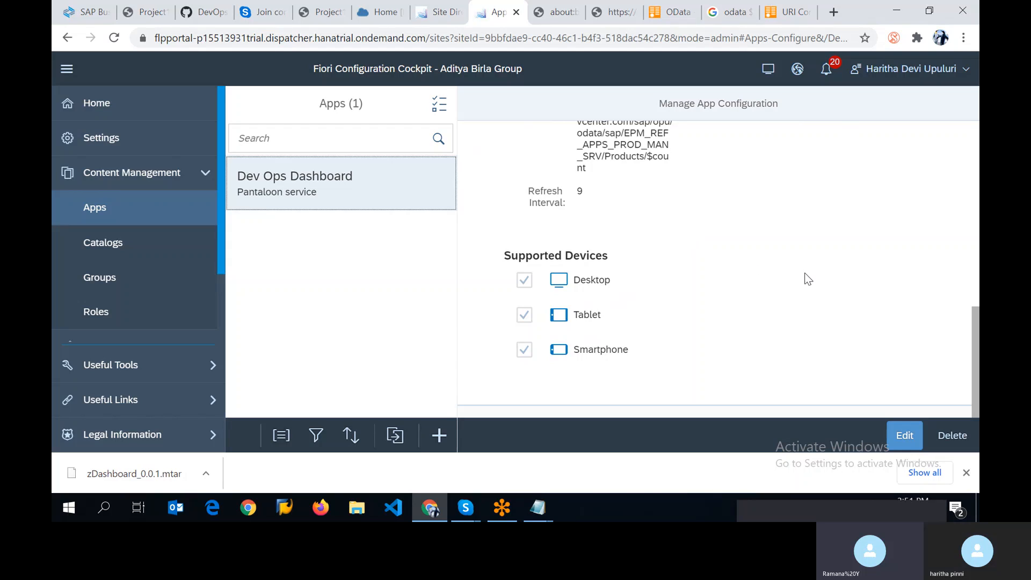
scroll(817, 284, "up", 4)
scroll(826, 287, "up", 5)
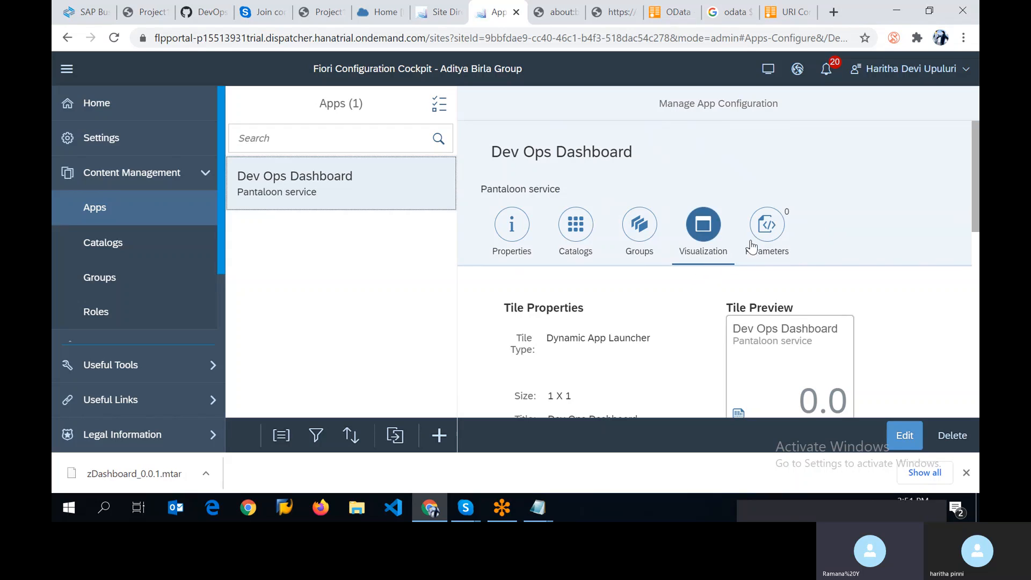
Examine the Dev Ops Dashboard app's intent parameters and the list of apps with the same intent navigation.
left_click(769, 229)
scroll(687, 298, "down", 3)
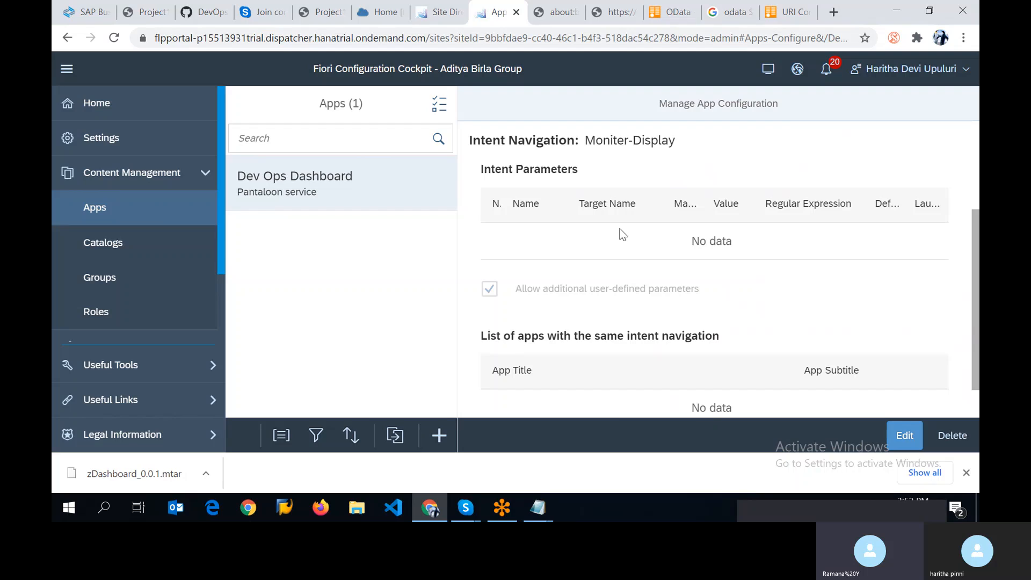
scroll(744, 253, "down", 1)
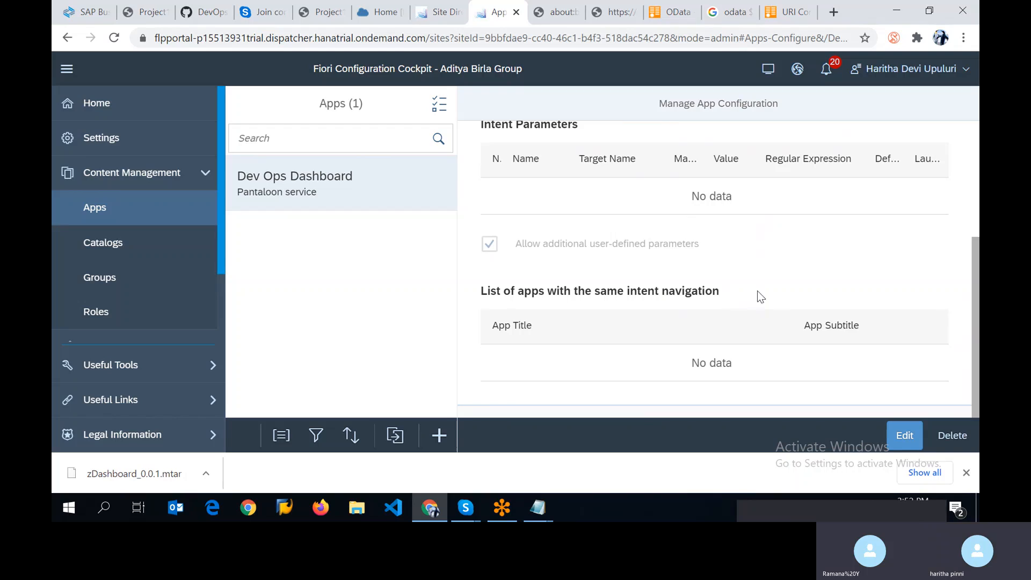
scroll(819, 310, "up", 1)
scroll(817, 304, "up", 3)
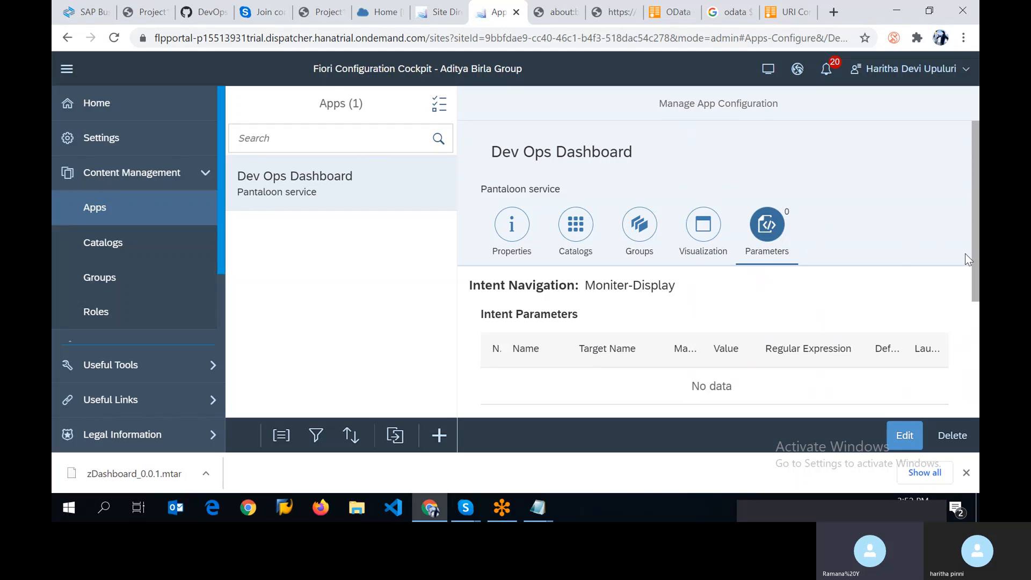
scroll(922, 236, "down", 5)
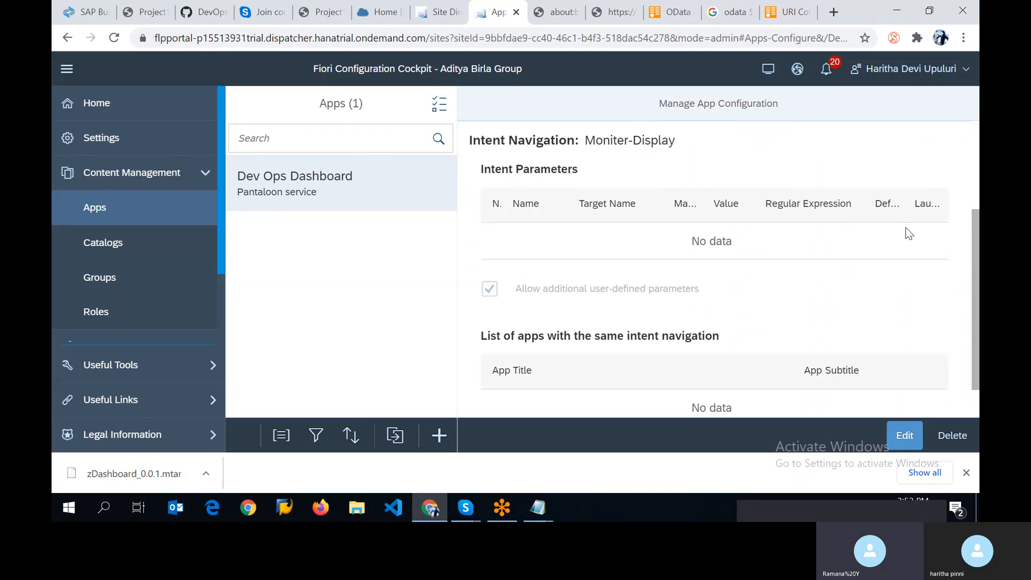
scroll(909, 234, "down", 1)
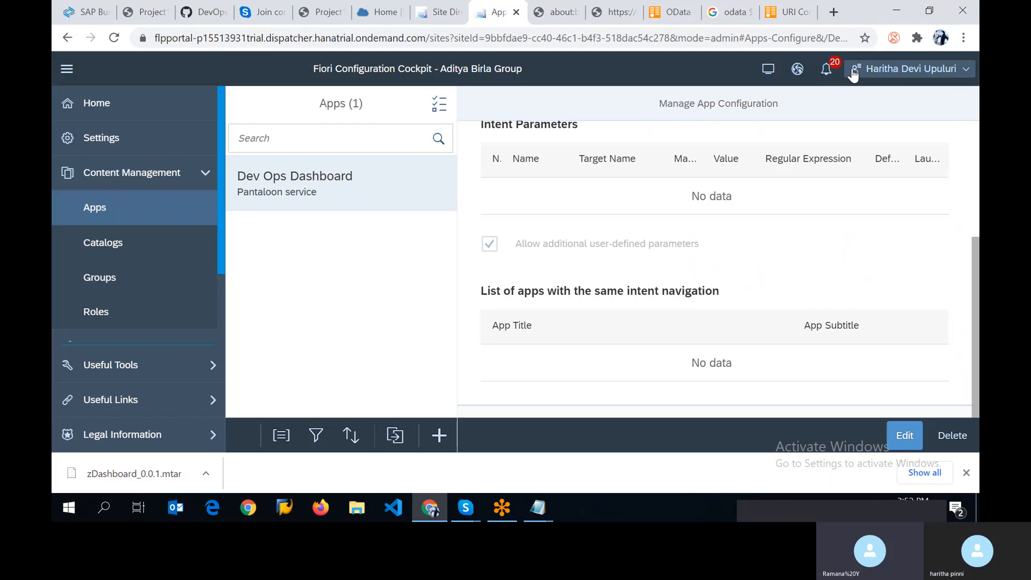
Preview the site and test launching the Dev Ops Dashboard tile, viewing the error details before dismissing the dialog.
left_click(769, 75)
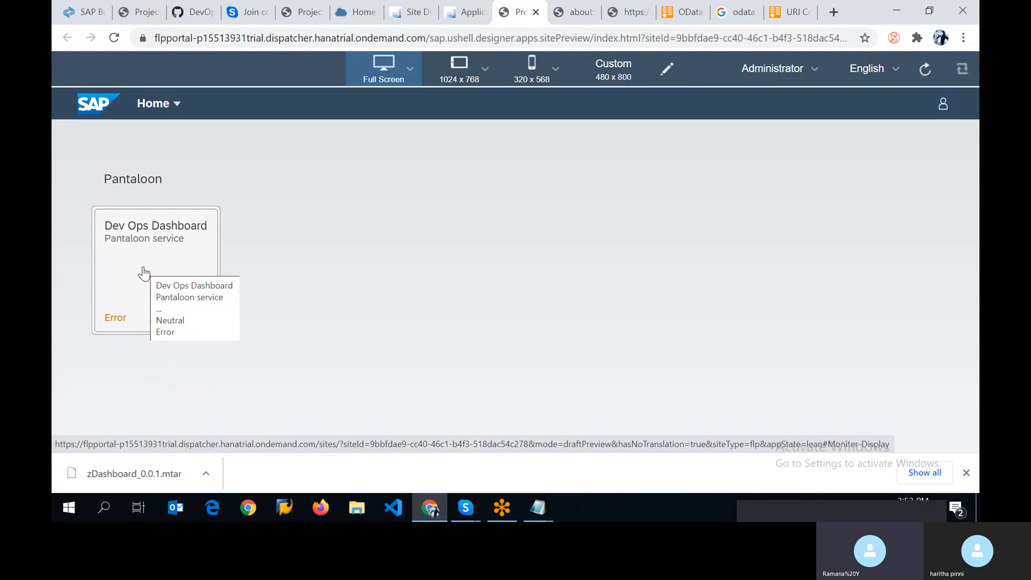
left_click(121, 316)
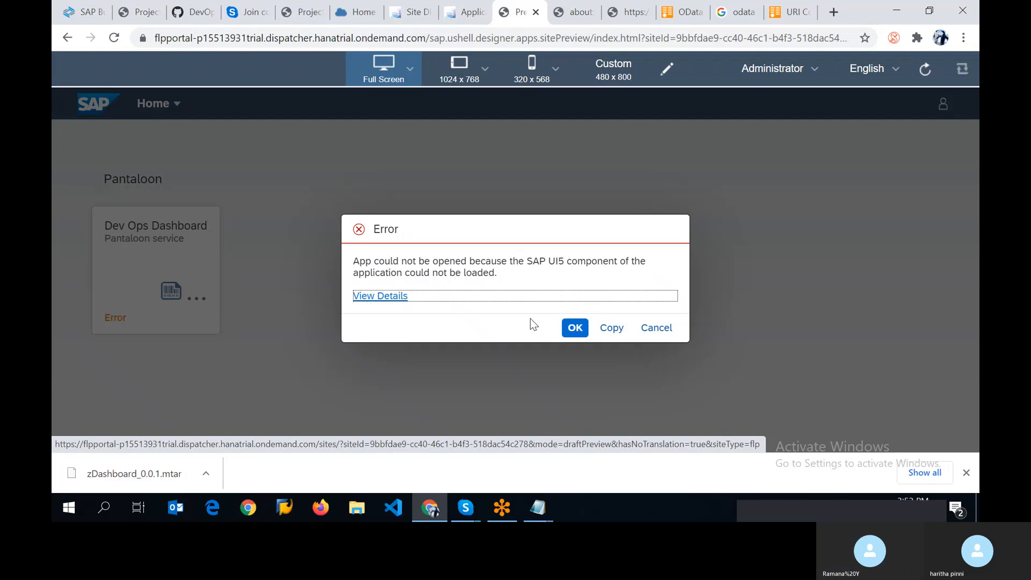
left_click(394, 296)
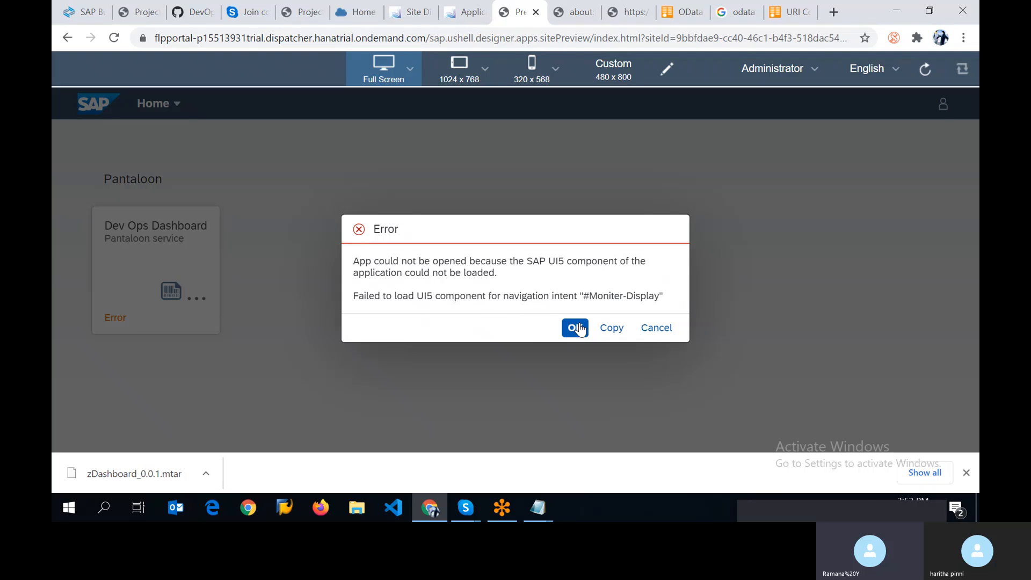
left_click(650, 331)
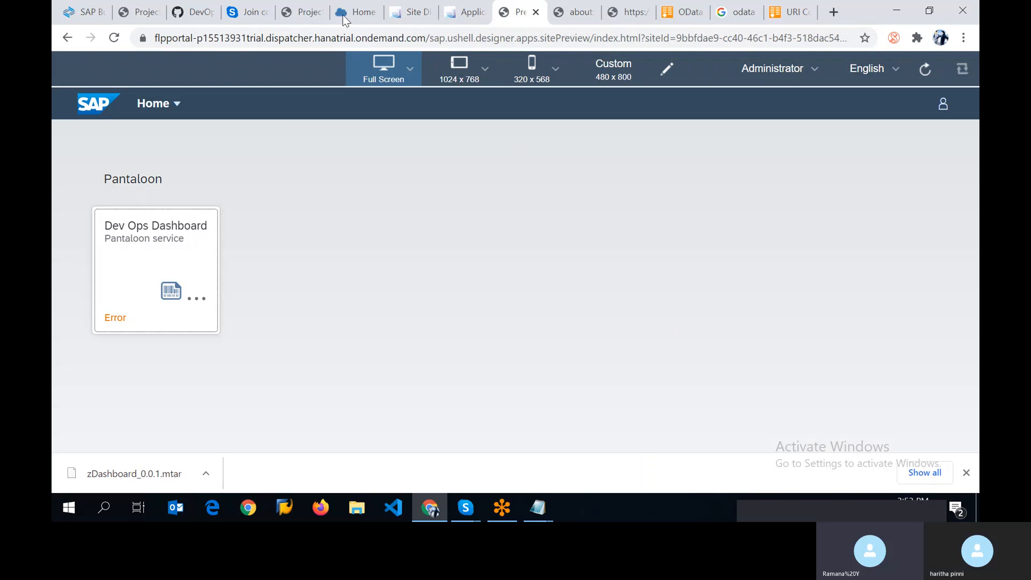
left_click(467, 12)
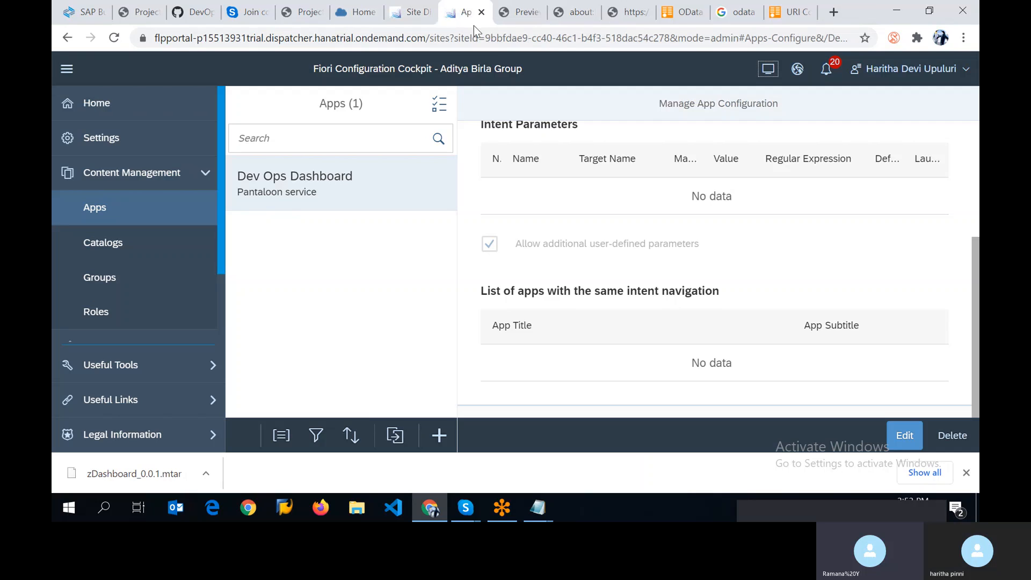
left_click(798, 70)
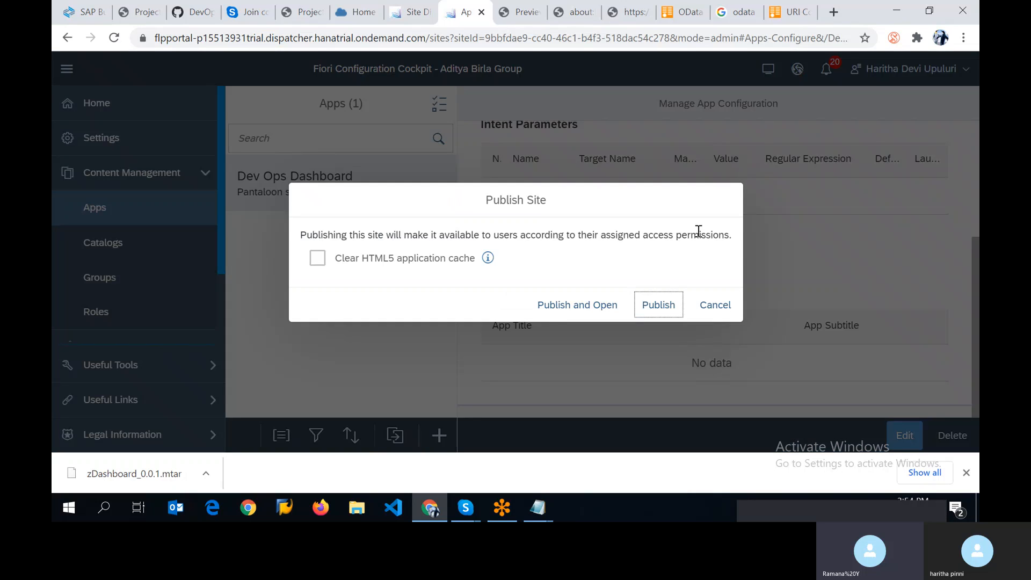
left_click(717, 305)
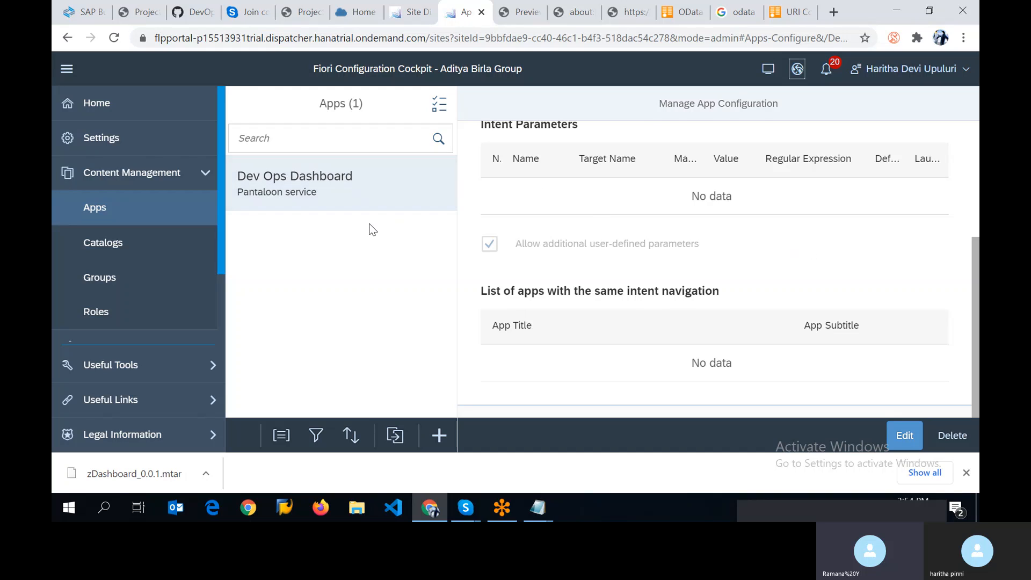
Edit the Dev Ops Dashboard app's properties and change its App Type from SAPUI5 to URL.
scroll(610, 244, "up", 3)
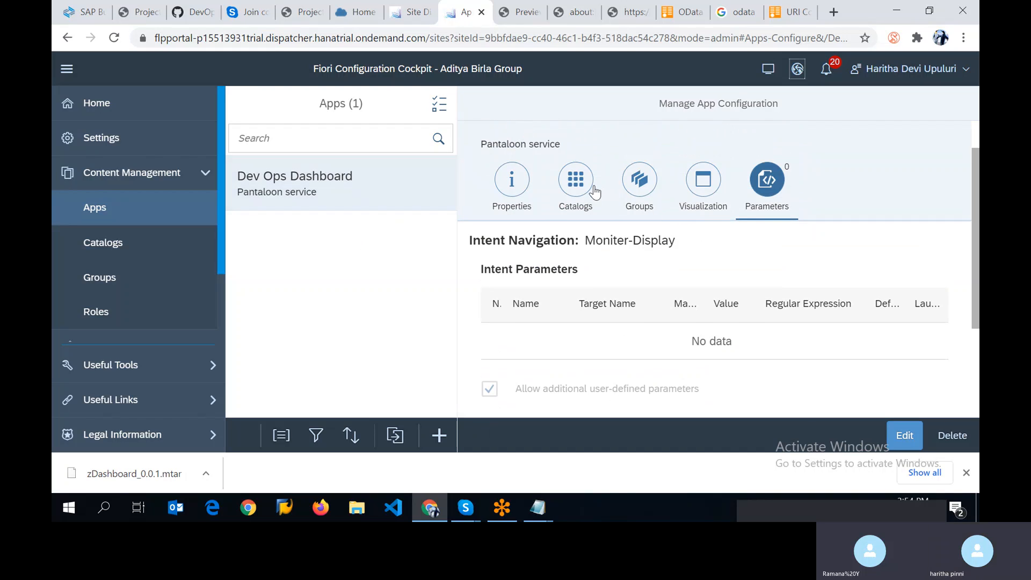
left_click(510, 183)
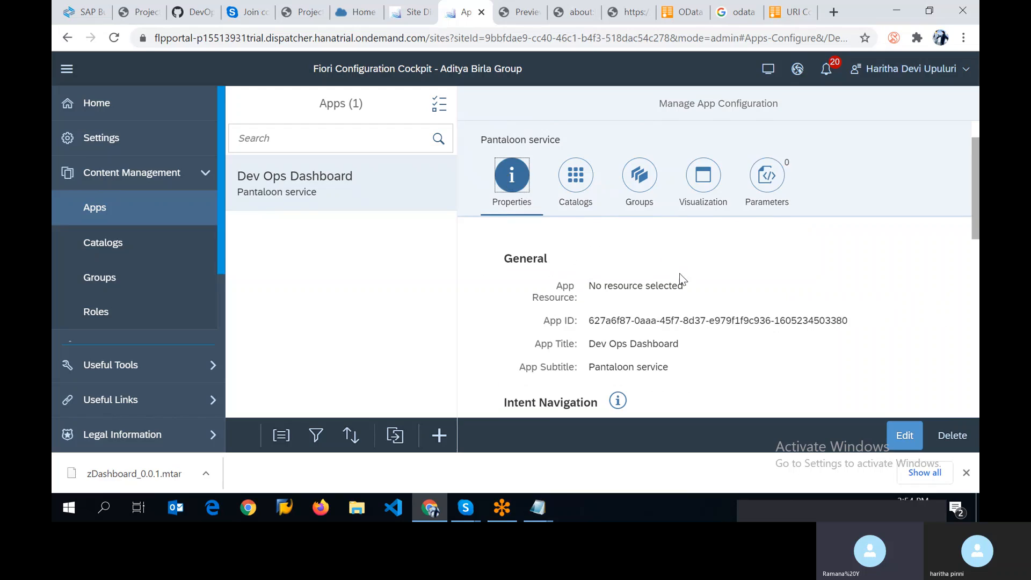
scroll(681, 277, "down", 3)
scroll(679, 275, "down", 2)
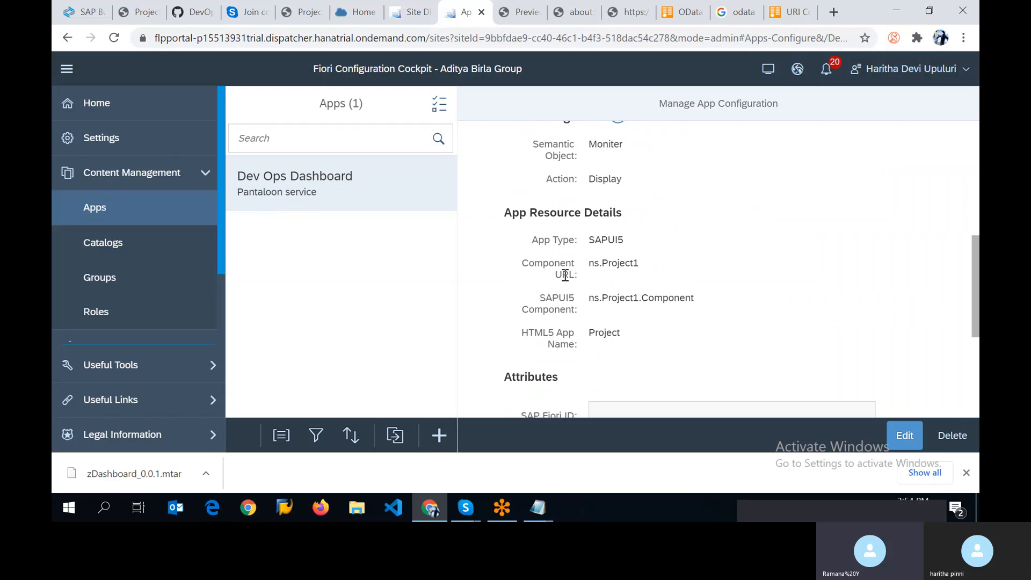
left_click(904, 434)
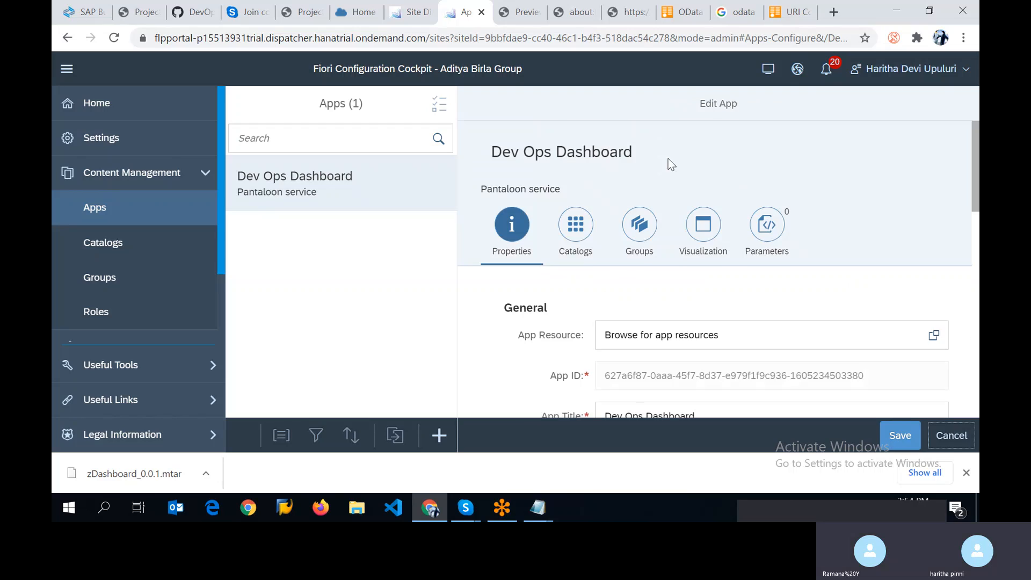
scroll(652, 253, "down", 6)
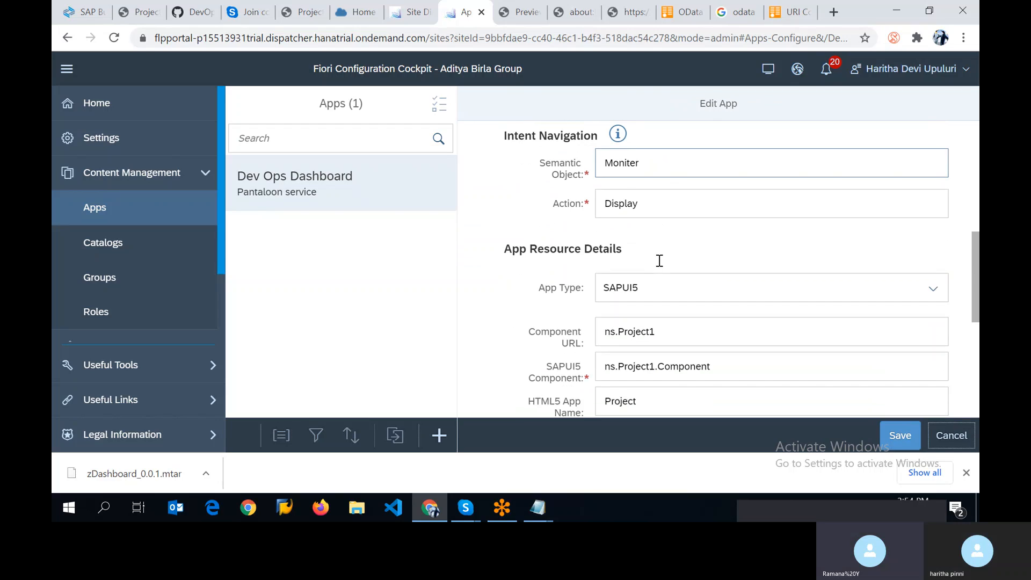
scroll(660, 261, "down", 2)
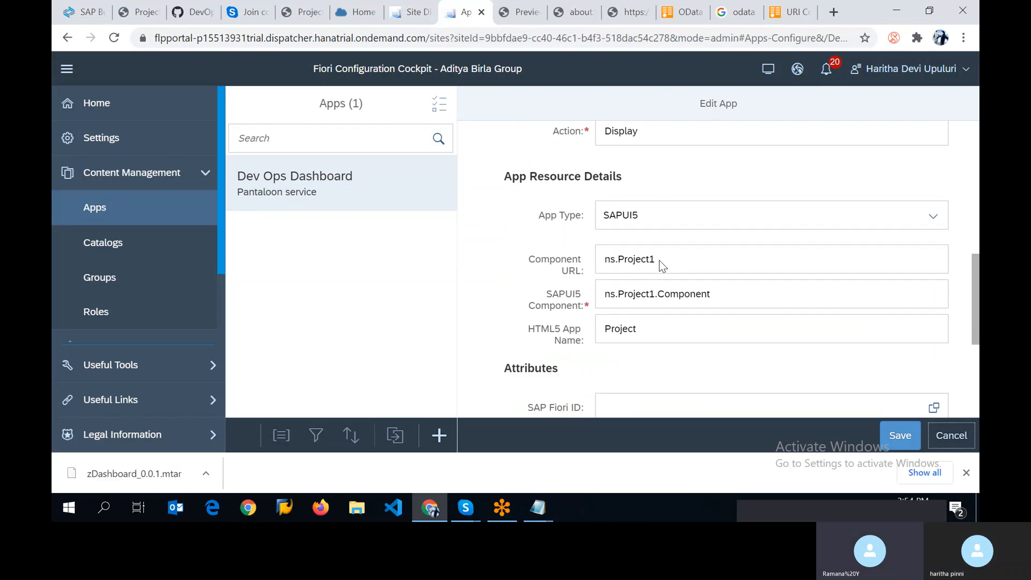
left_click(922, 228)
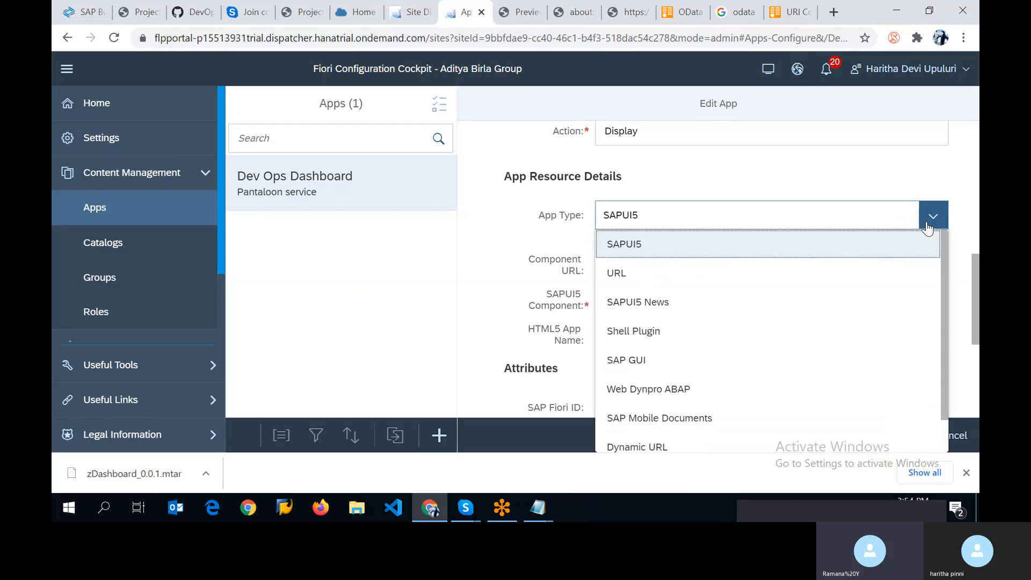
left_click(745, 286)
scroll(763, 253, "up", 4)
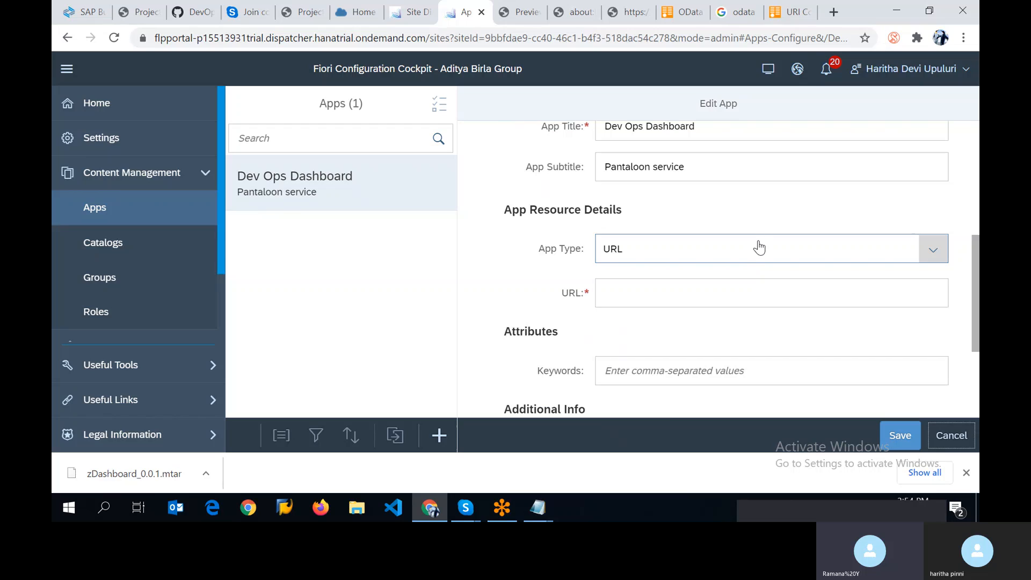
Enter the deployed dashboard's nsProject1/index.html address as the app's URL and save the configuration.
left_click(665, 289)
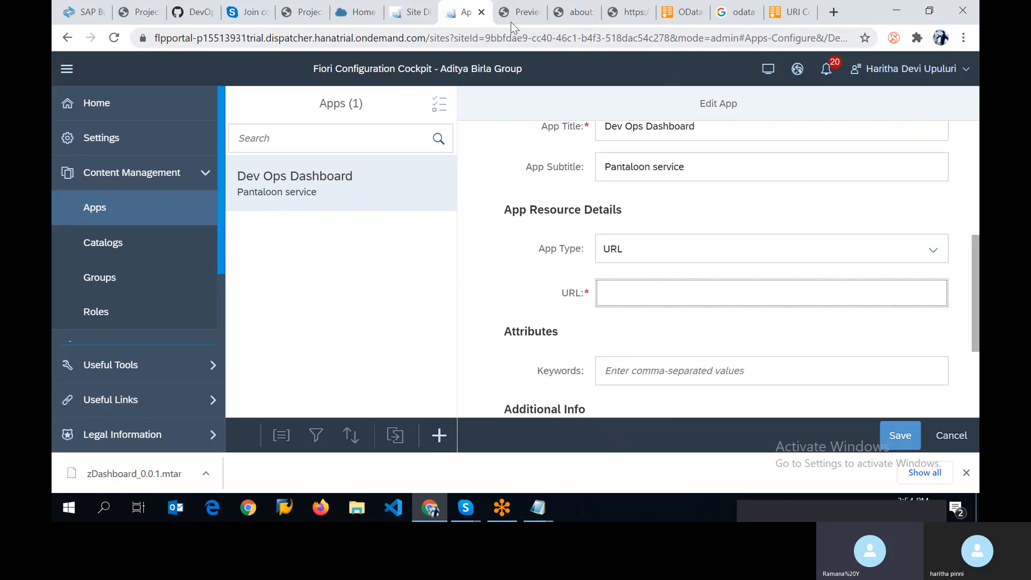
left_click(311, 12)
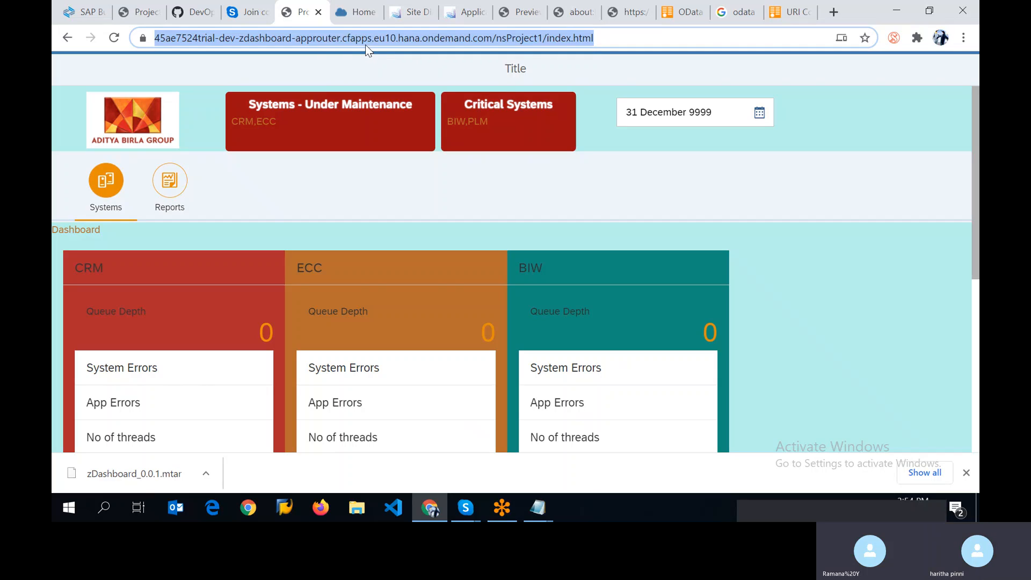
left_click(576, 14)
left_click(618, 16)
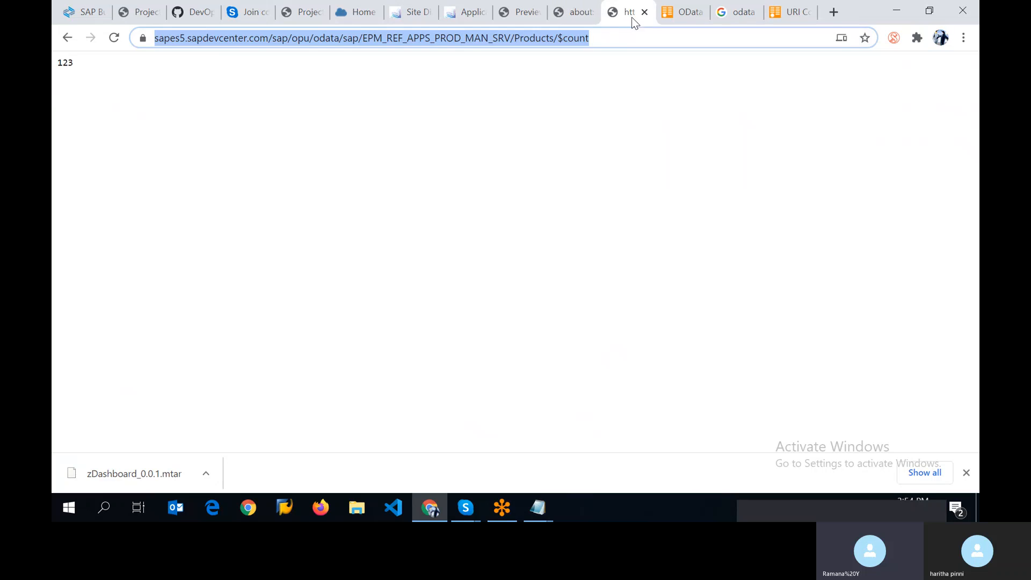
left_click(476, 16)
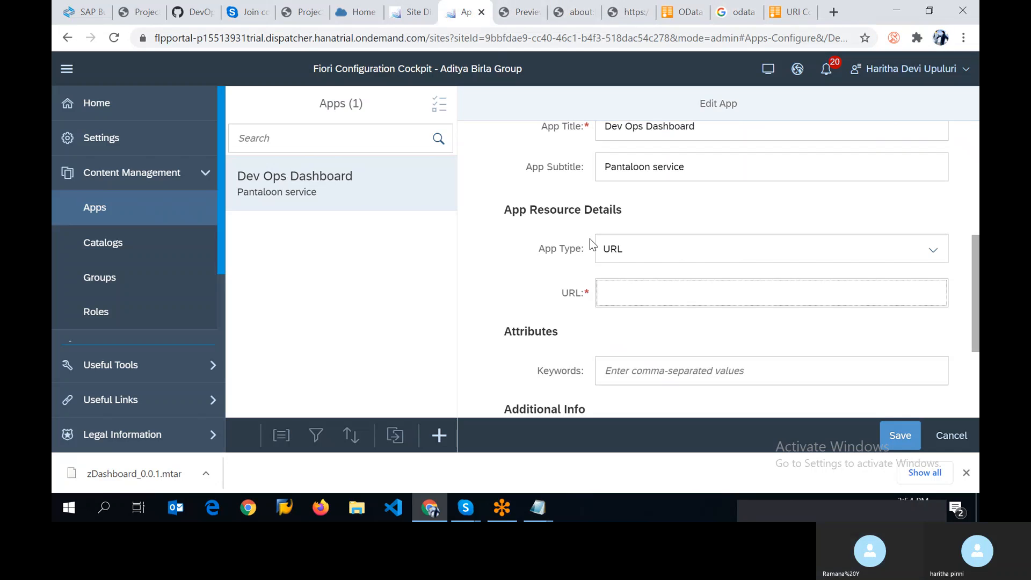
left_click(653, 295)
key("ctrl+v")
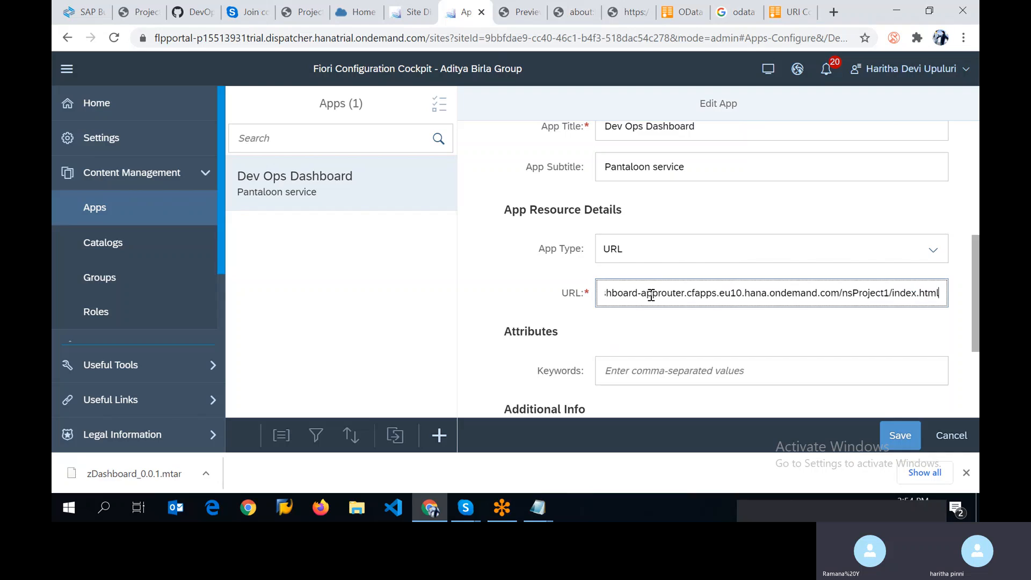
scroll(672, 356, "down", 3)
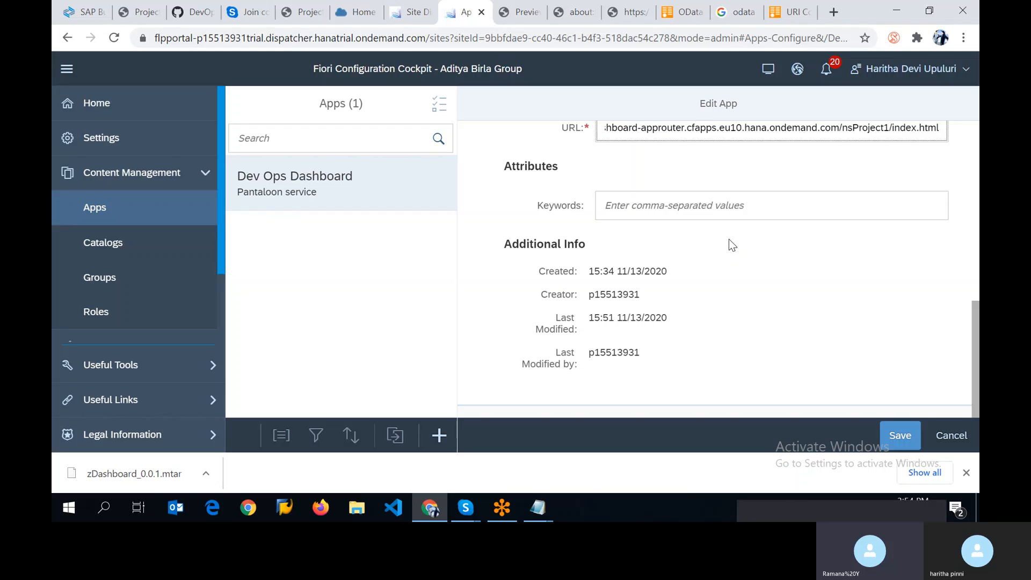
left_click(896, 432)
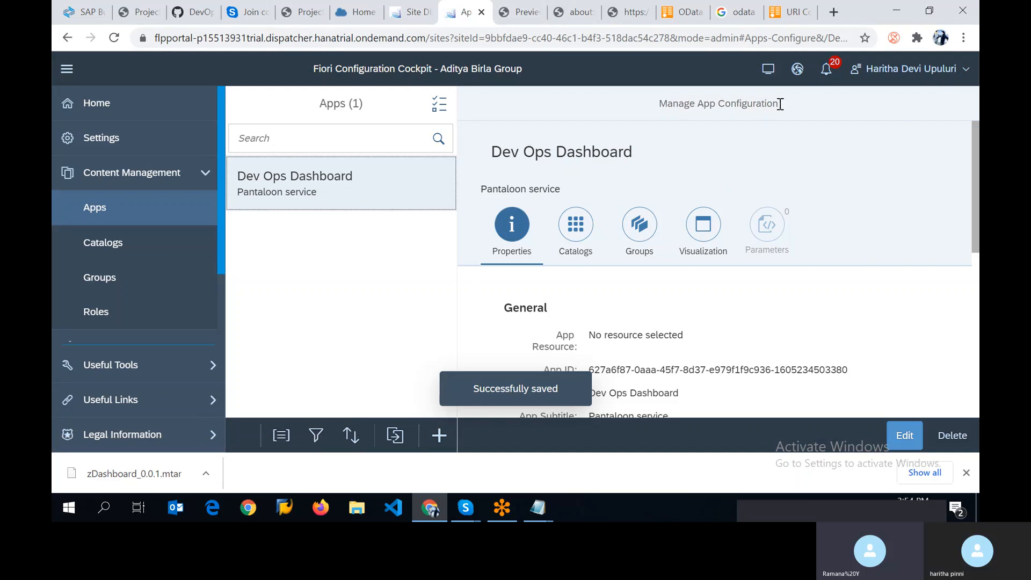
Publish the Aditya Birla Group site with the option to clear the HTML5 application cache.
left_click(800, 72)
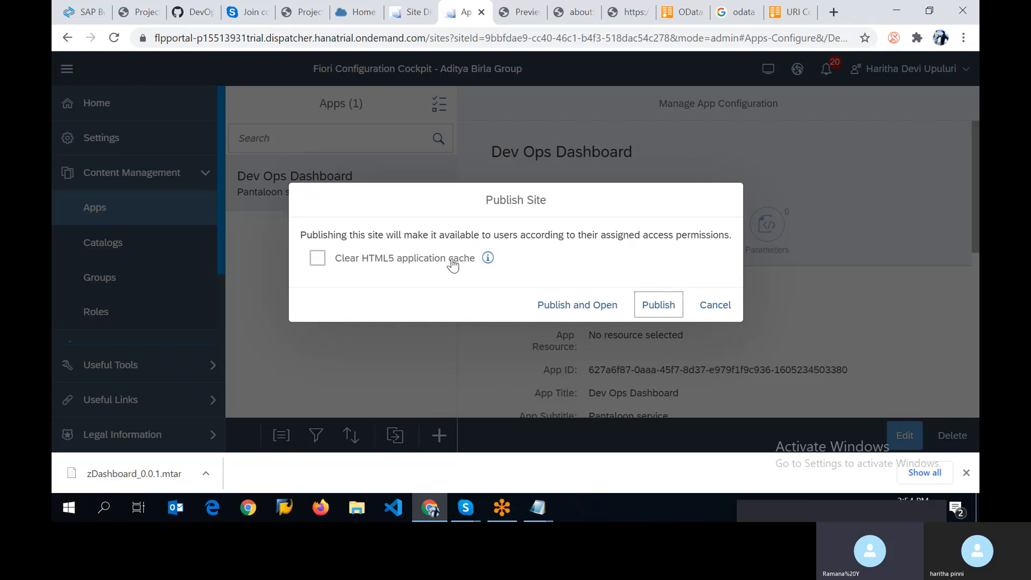
left_click(317, 259)
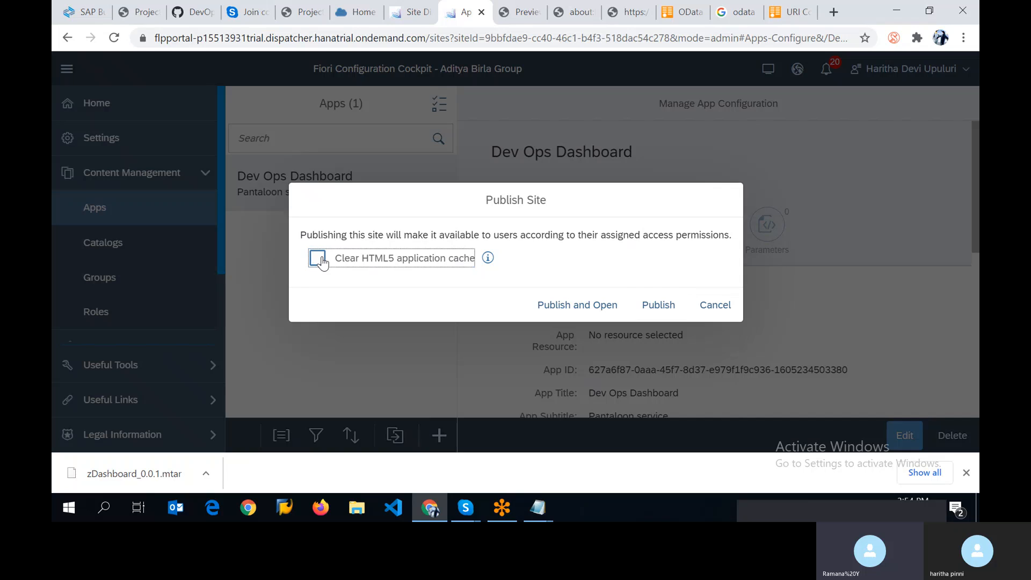
left_click(663, 306)
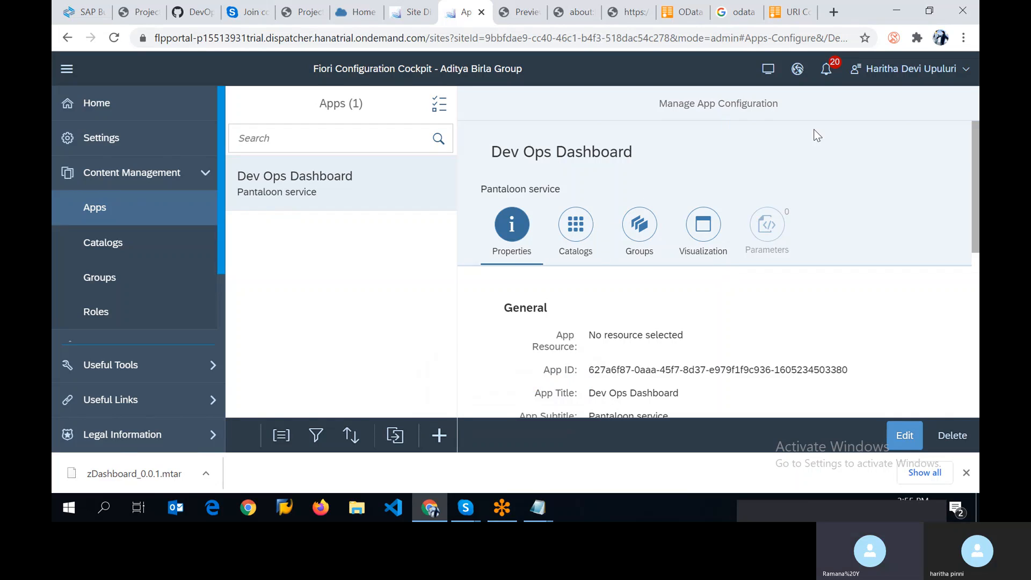
Review the cockpit home overview of apps, catalogs, groups, roles, usage analytics, open tasks and recent activities.
left_click(120, 103)
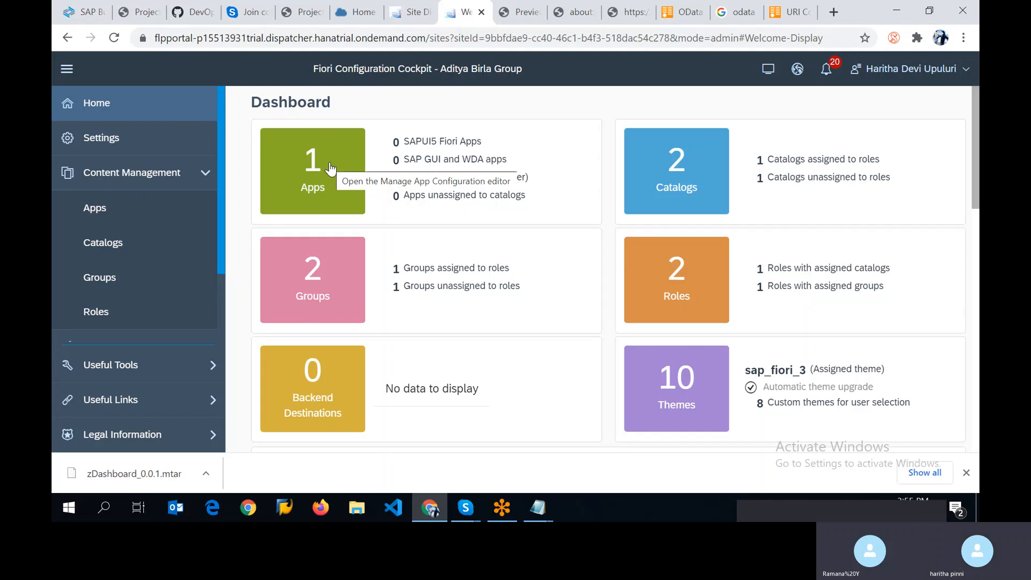
left_click(330, 166)
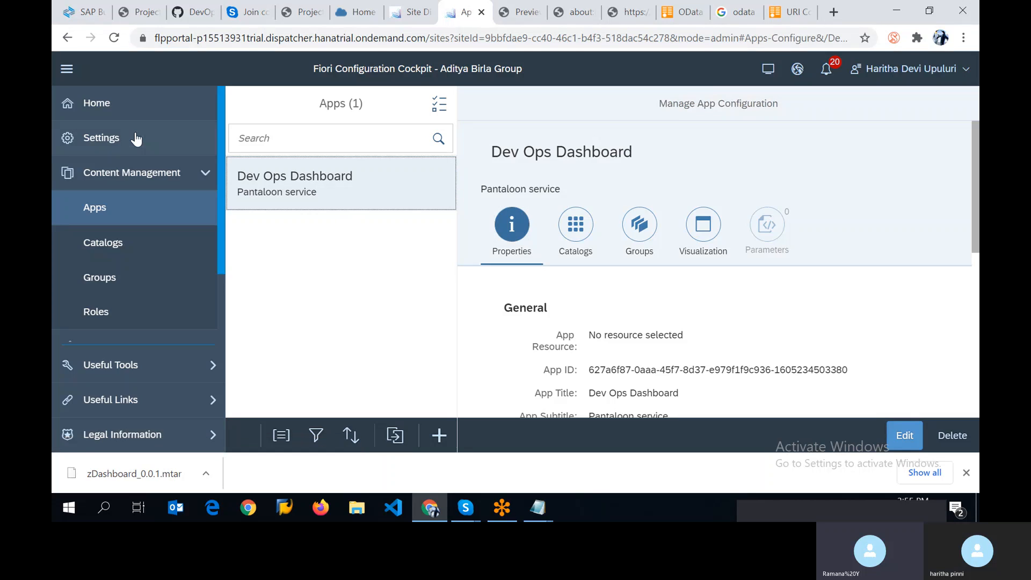
left_click(88, 104)
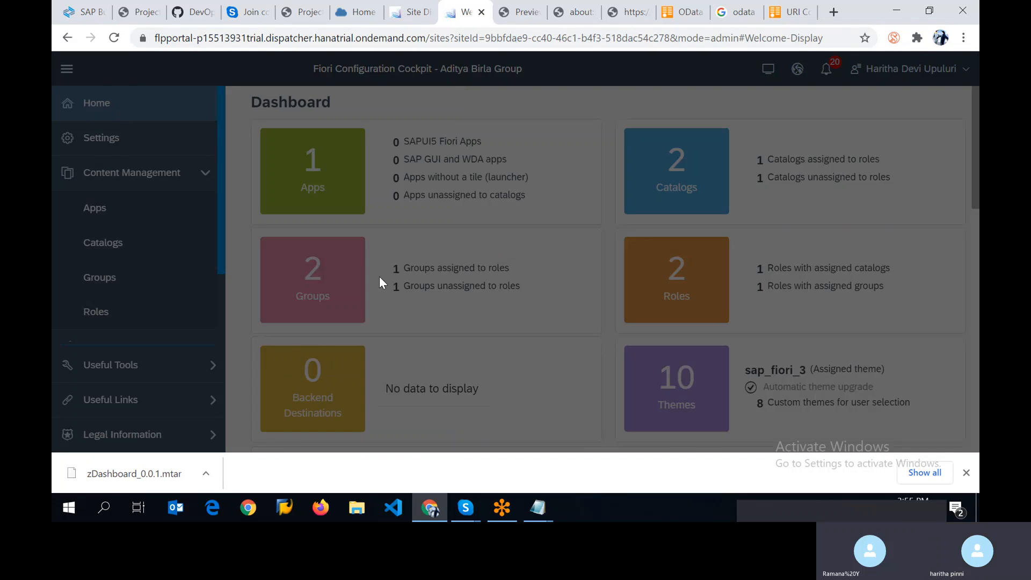
scroll(521, 314, "down", 3)
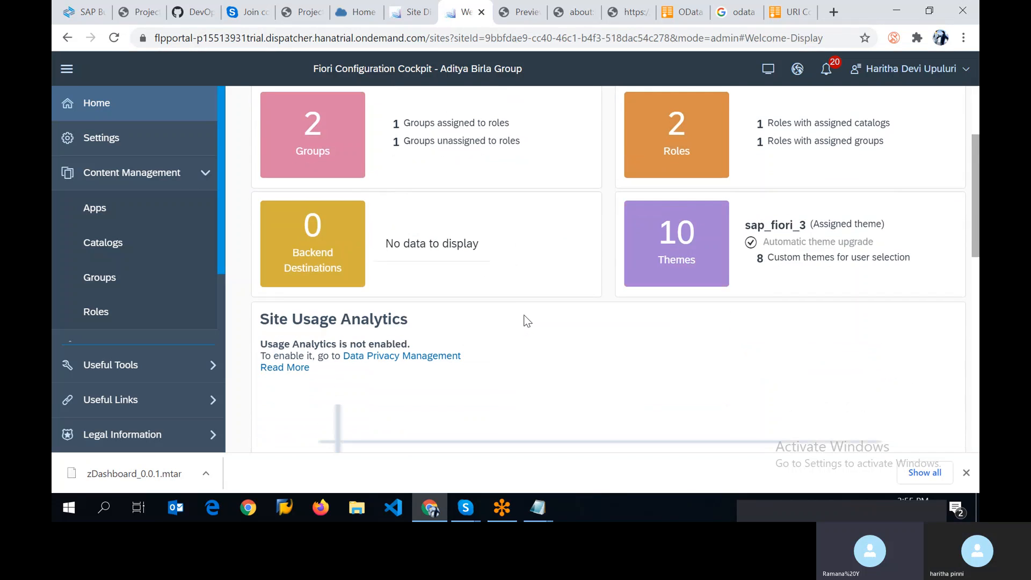
scroll(526, 322, "down", 5)
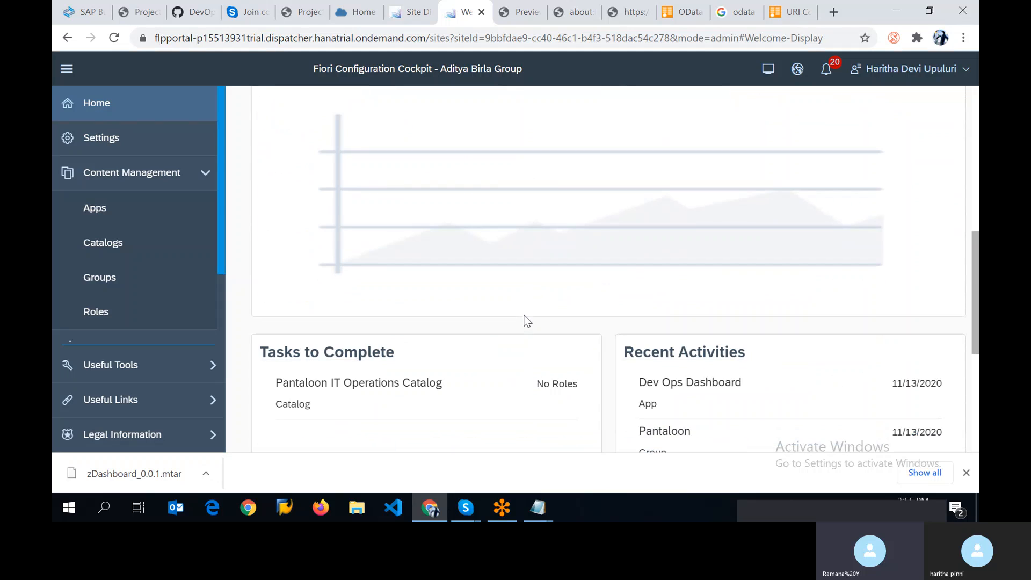
scroll(526, 321, "up", 8)
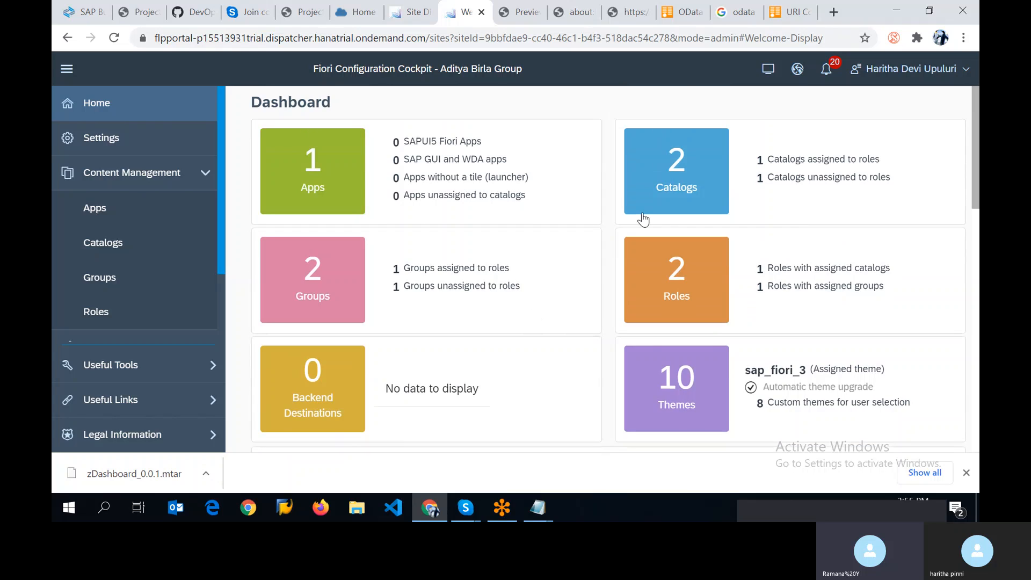
Publish and open the site, and launch the Dev Ops Dashboard tile in the Pantaloon group.
left_click(797, 69)
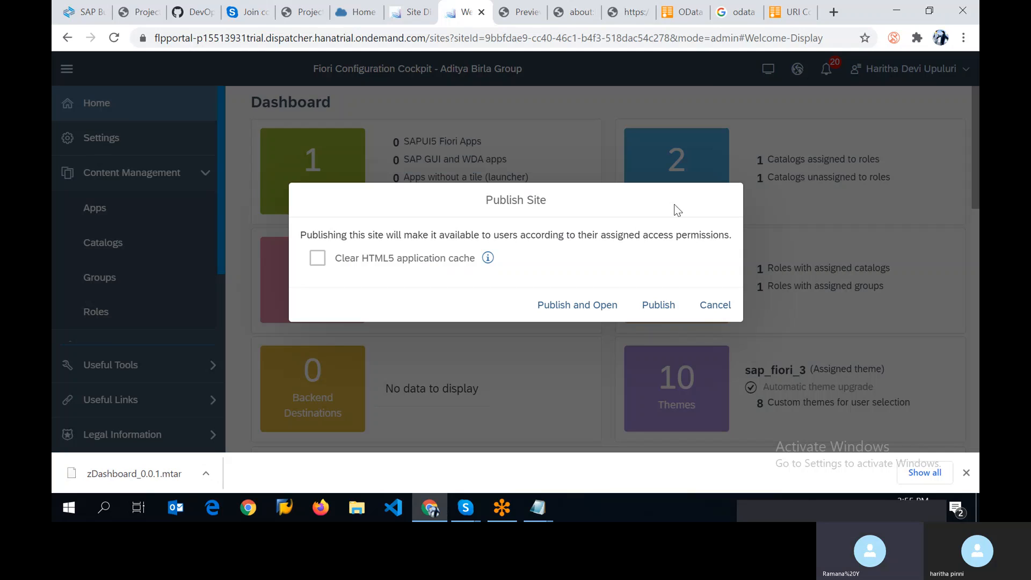
left_click(594, 310)
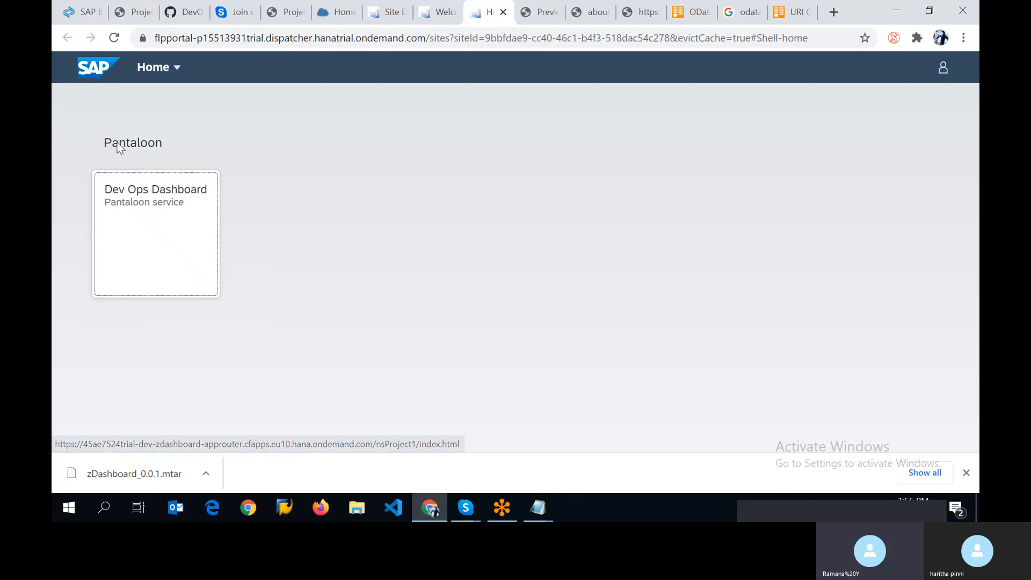
left_click(150, 240)
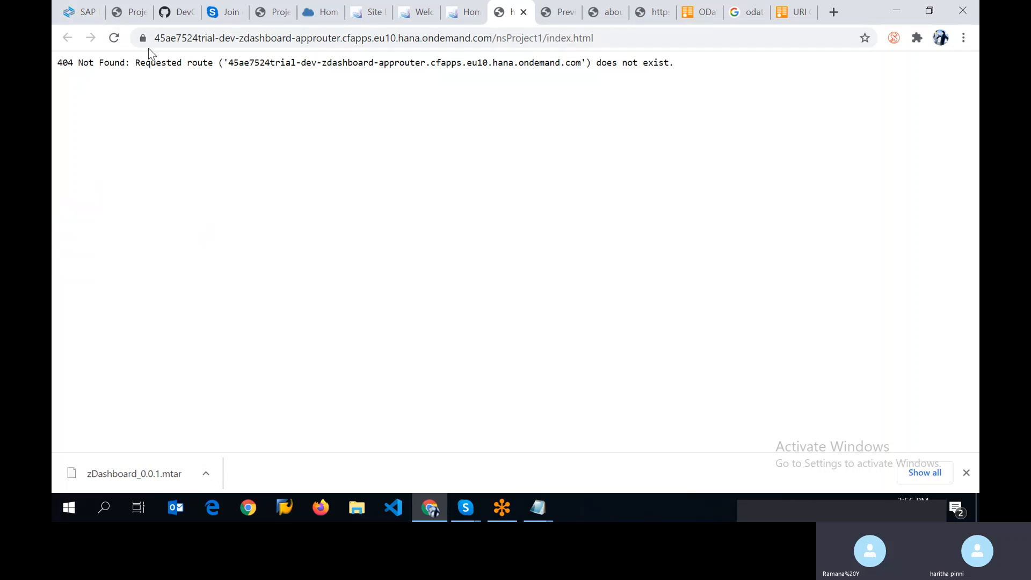
Reload the SAP Business Application Studio workspace and the deployed dashboard page to check whether both are reachable.
left_click(85, 14)
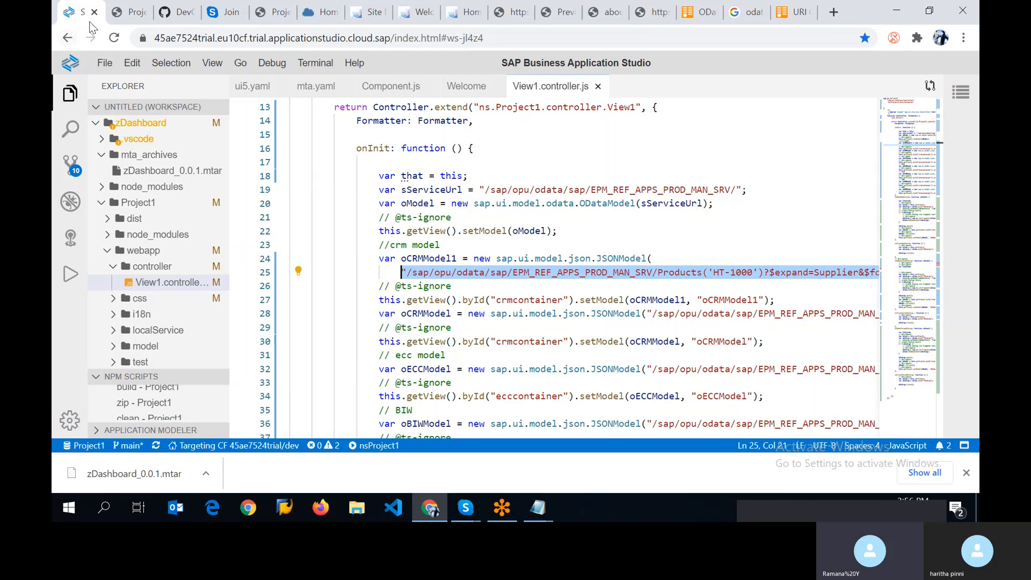
left_click(112, 39)
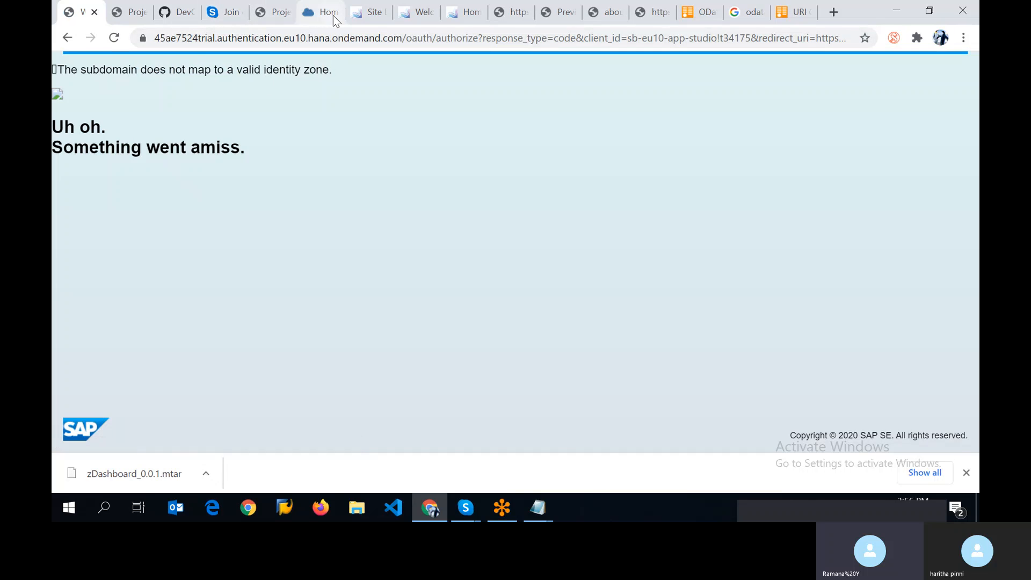
left_click(333, 15)
left_click(368, 15)
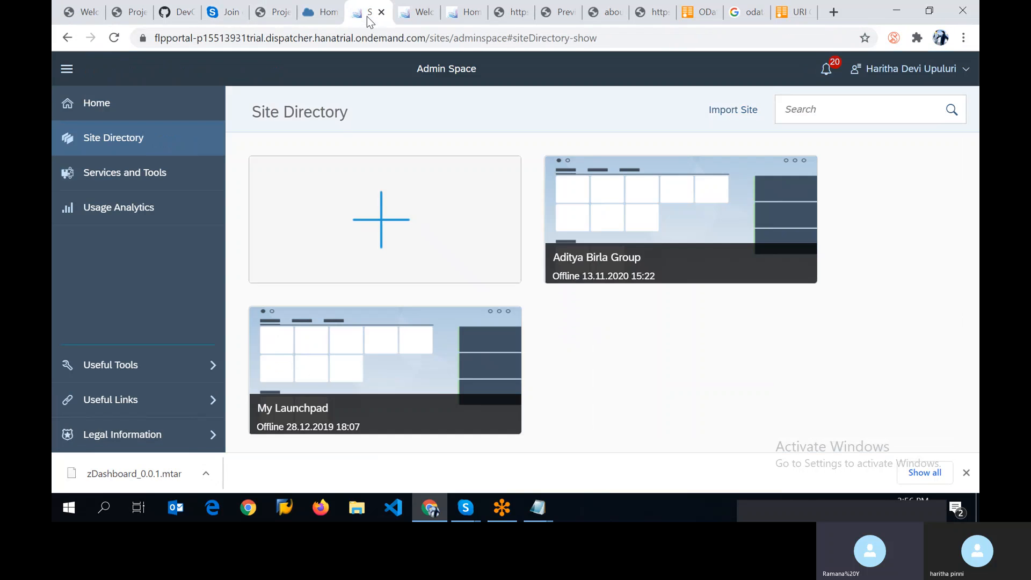
left_click(266, 13)
left_click(117, 42)
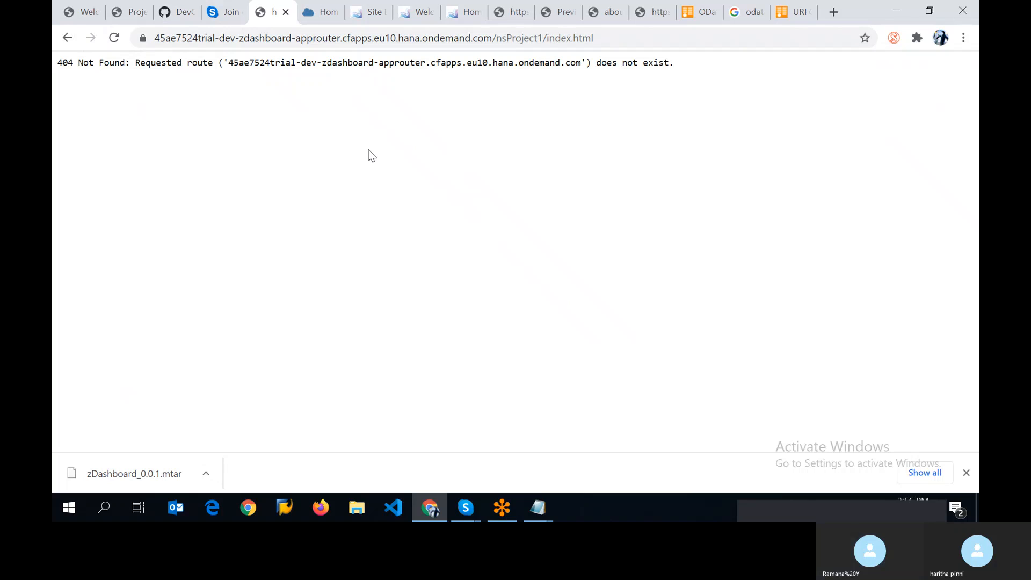
left_click(78, 12)
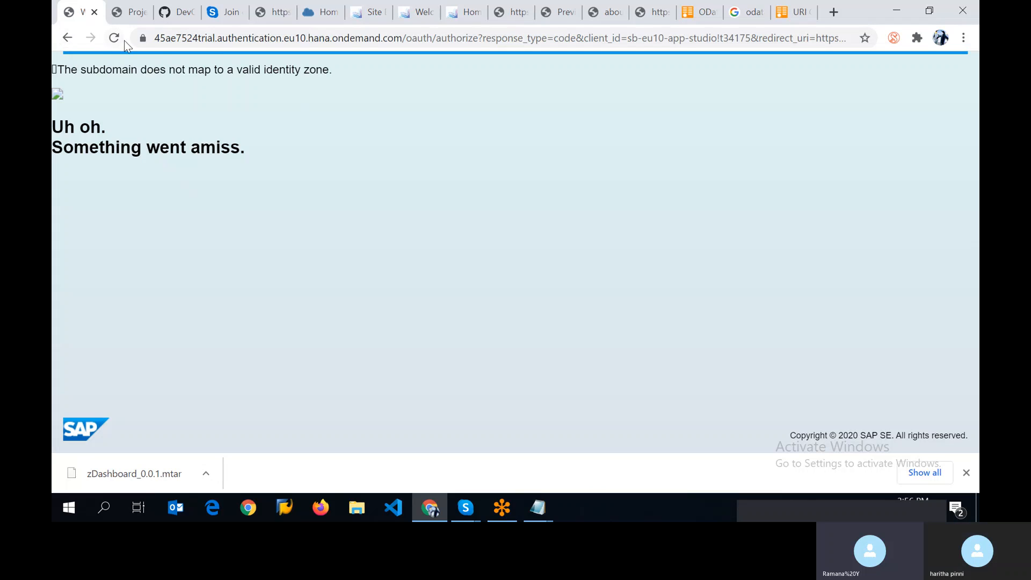
Close the failed Business Application Studio page and look through the open dashboard, cockpit, site directory and site preview pages.
left_click(94, 11)
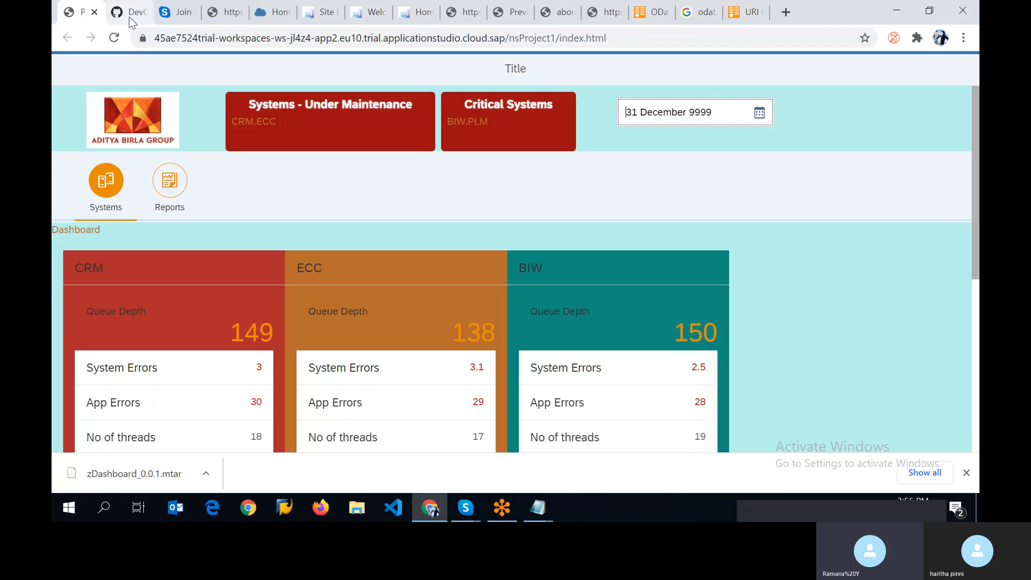
left_click(232, 16)
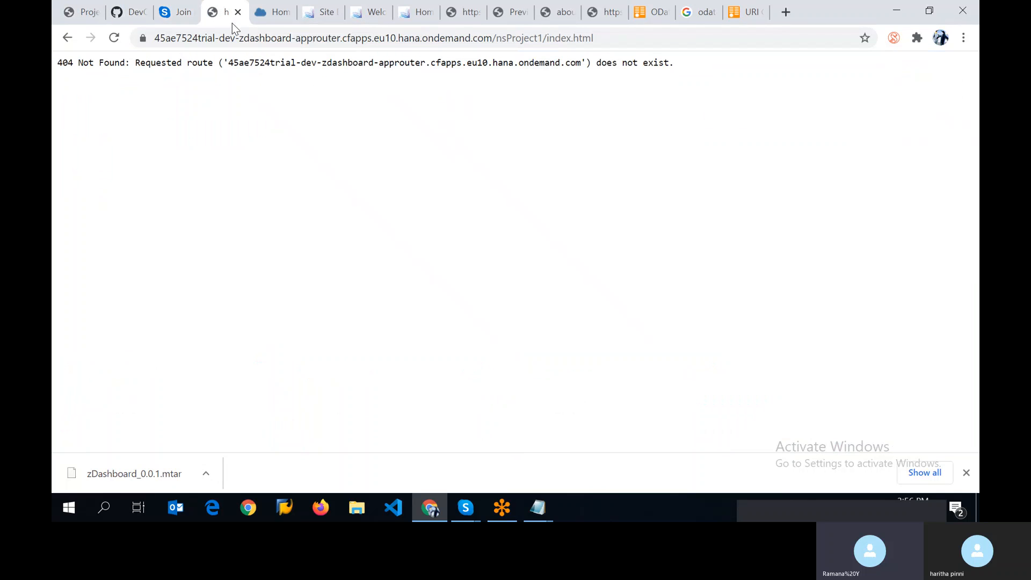
left_click(269, 15)
left_click(323, 14)
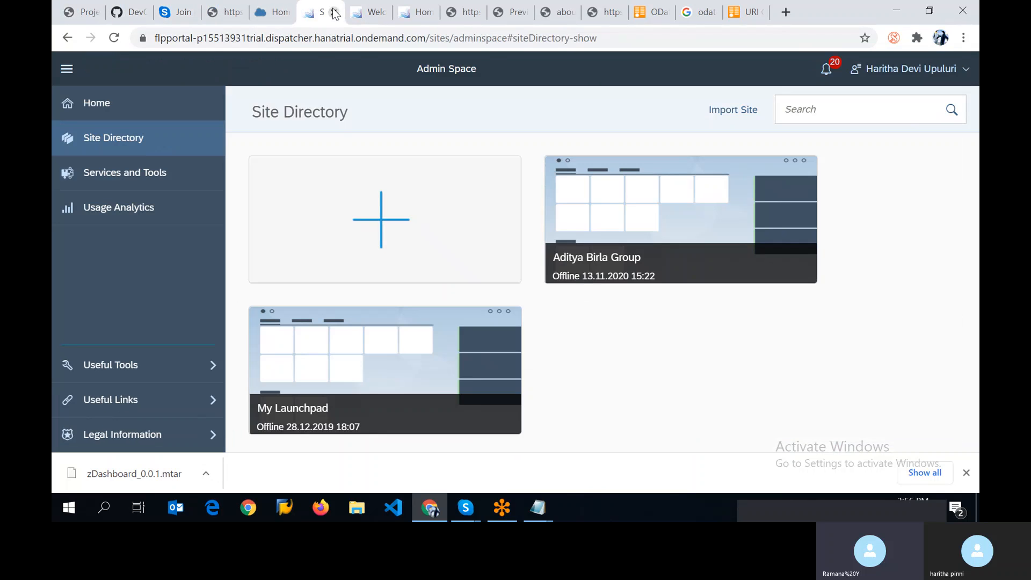
left_click(364, 16)
left_click(419, 15)
left_click(462, 16)
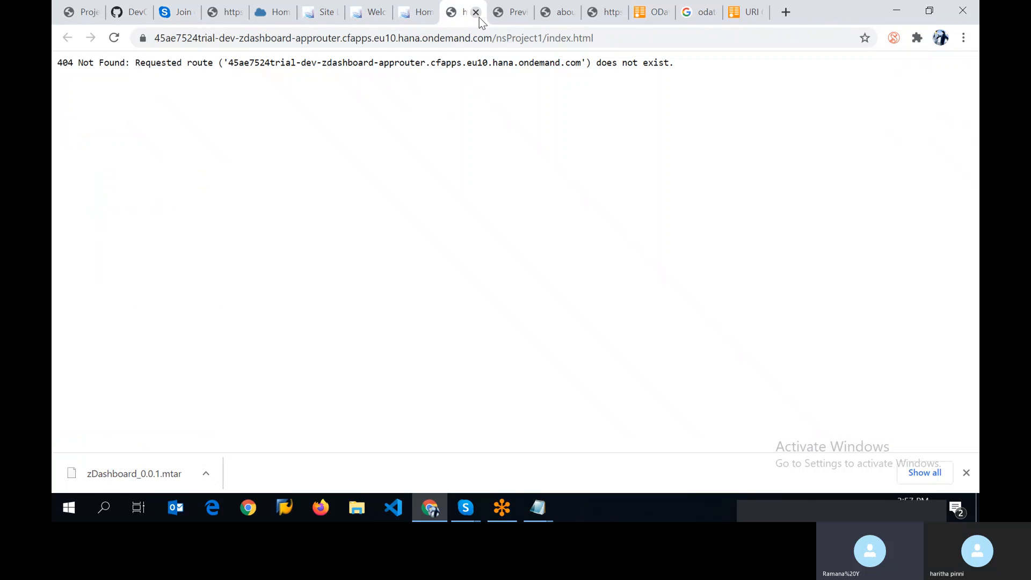
left_click(512, 14)
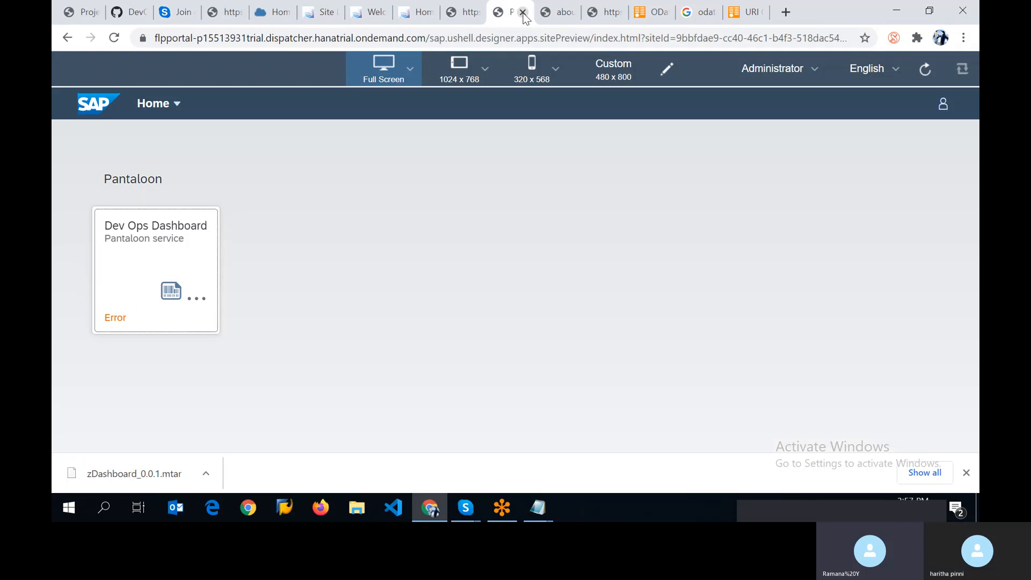
Close the site preview, the blank page, the Products count result and the OData reference pages.
left_click(523, 13)
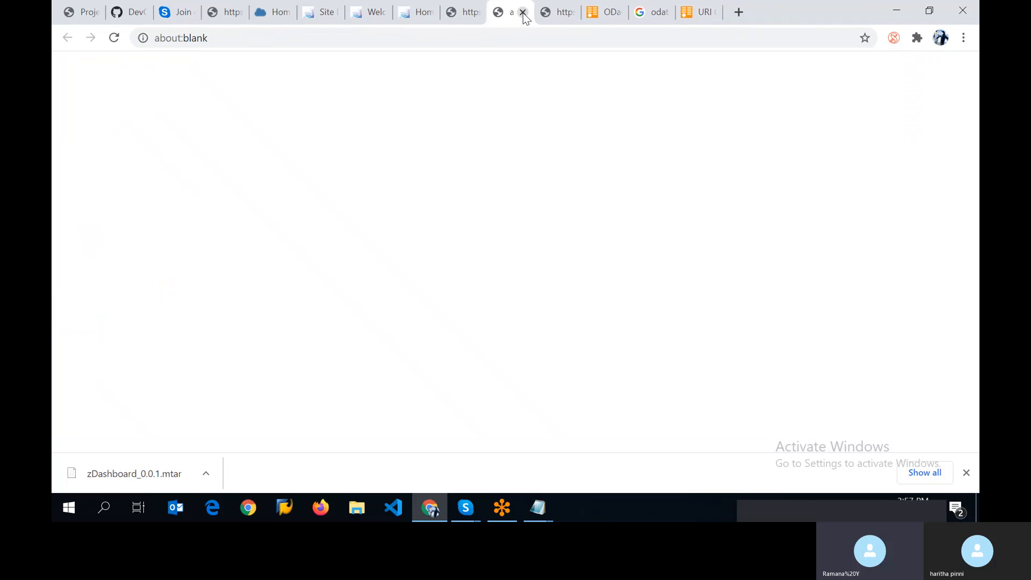
left_click(523, 12)
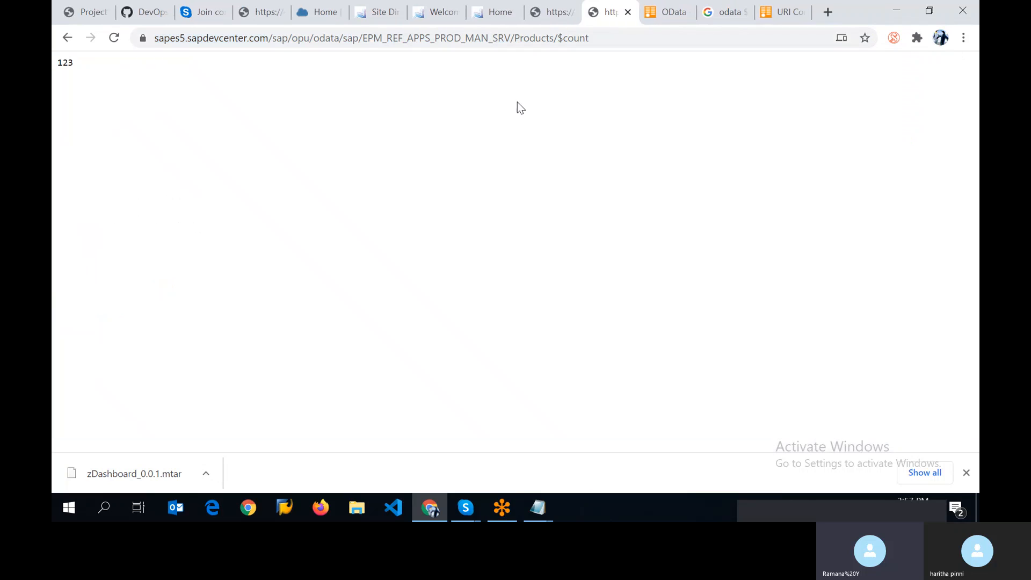
left_click(639, 15)
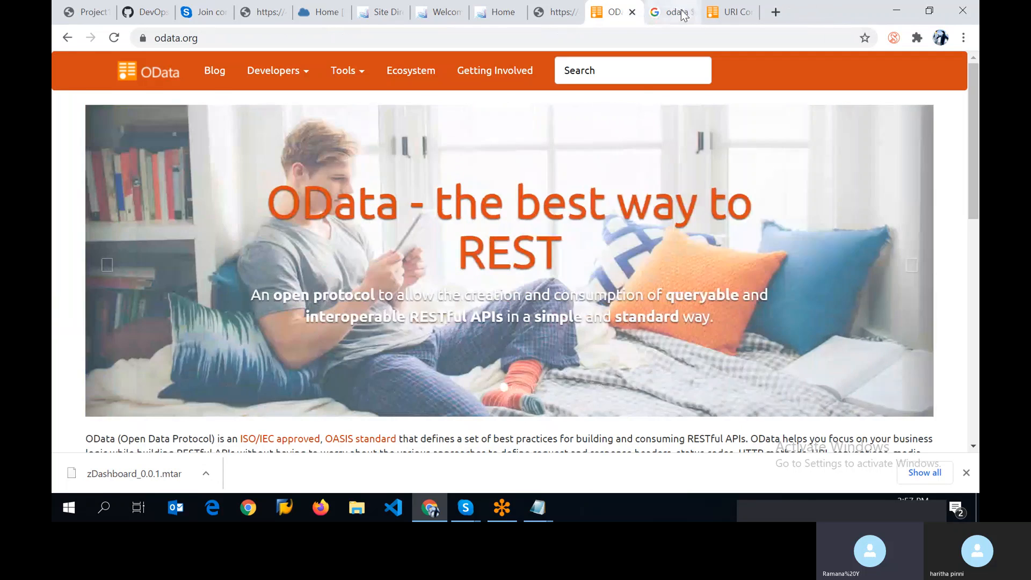
left_click(688, 15)
left_click(692, 13)
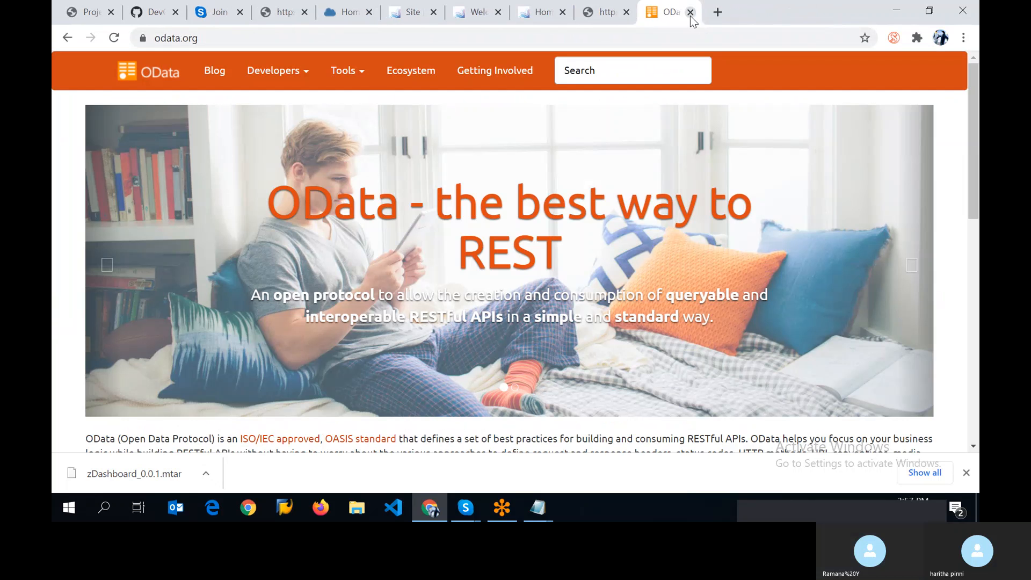
left_click(692, 13)
Try to open SAP Business Application Studio from its bookmark in a new tab, then close that page.
left_click(723, 19)
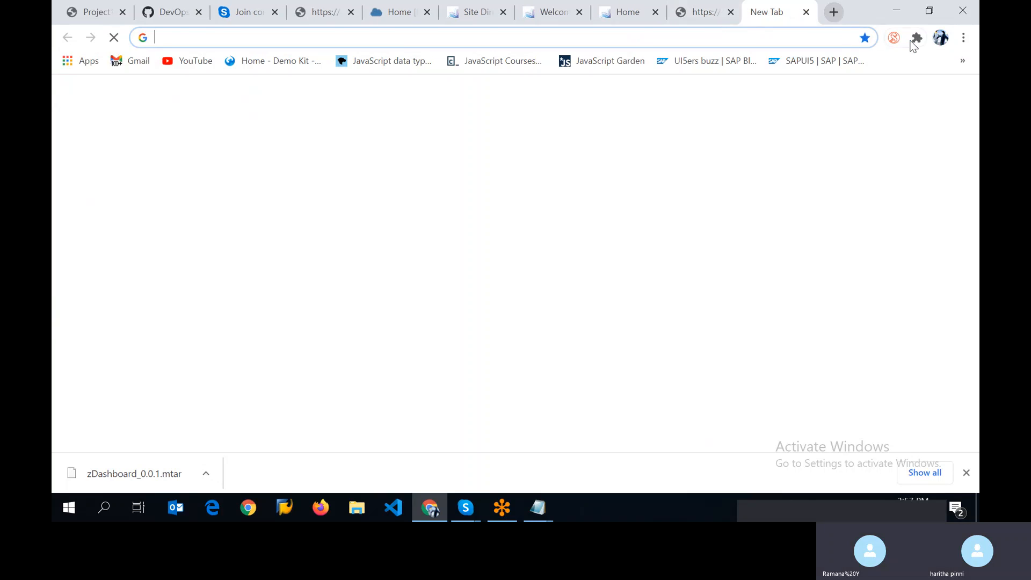
left_click(806, 12)
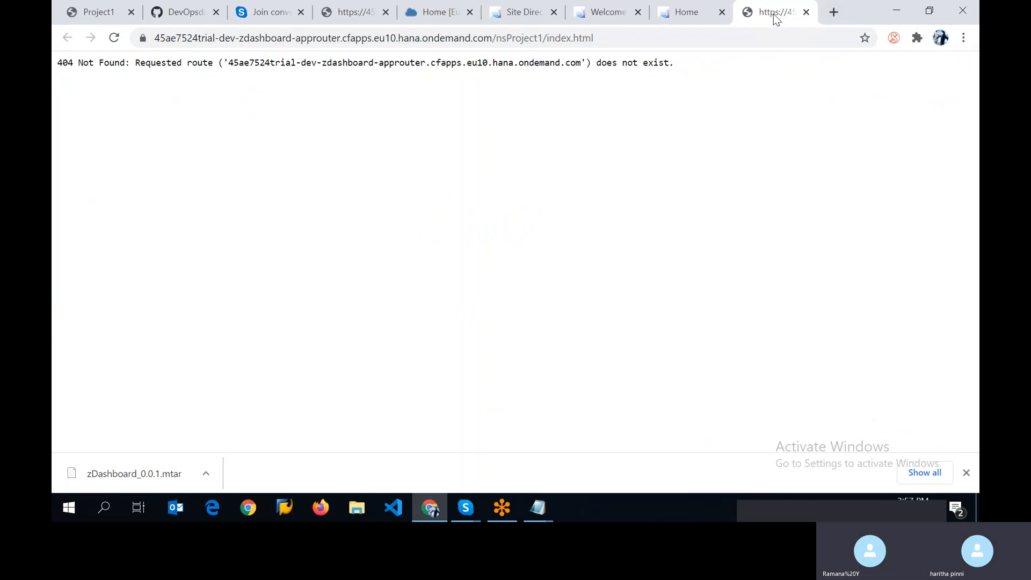
left_click(832, 13)
left_click(963, 38)
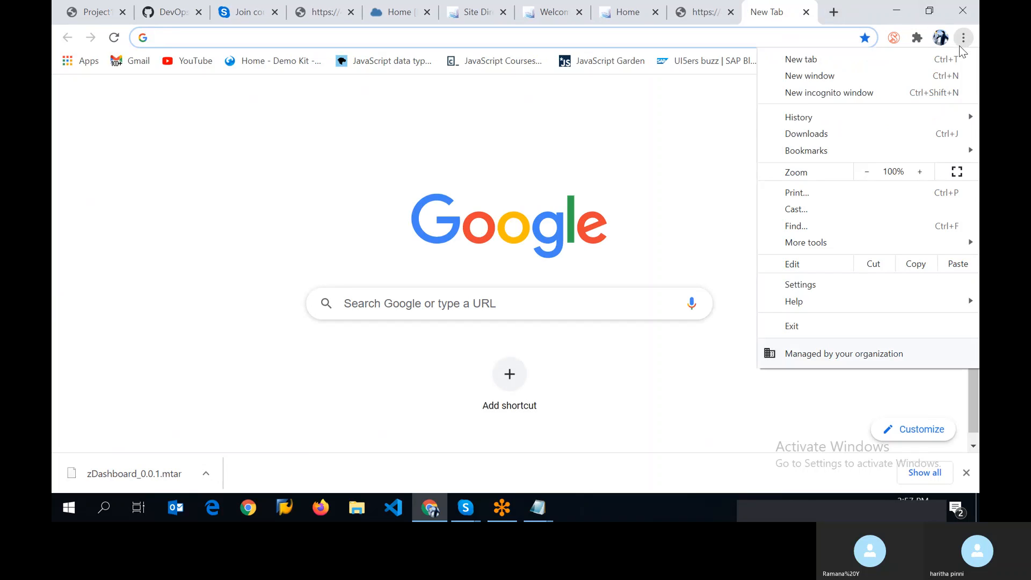
left_click(684, 240)
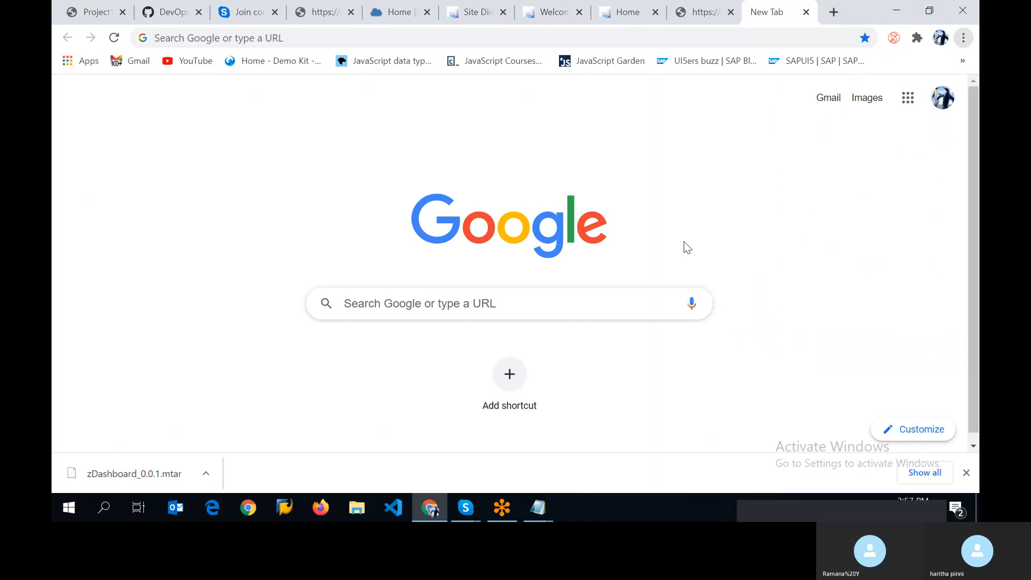
left_click(961, 58)
left_click(765, 251)
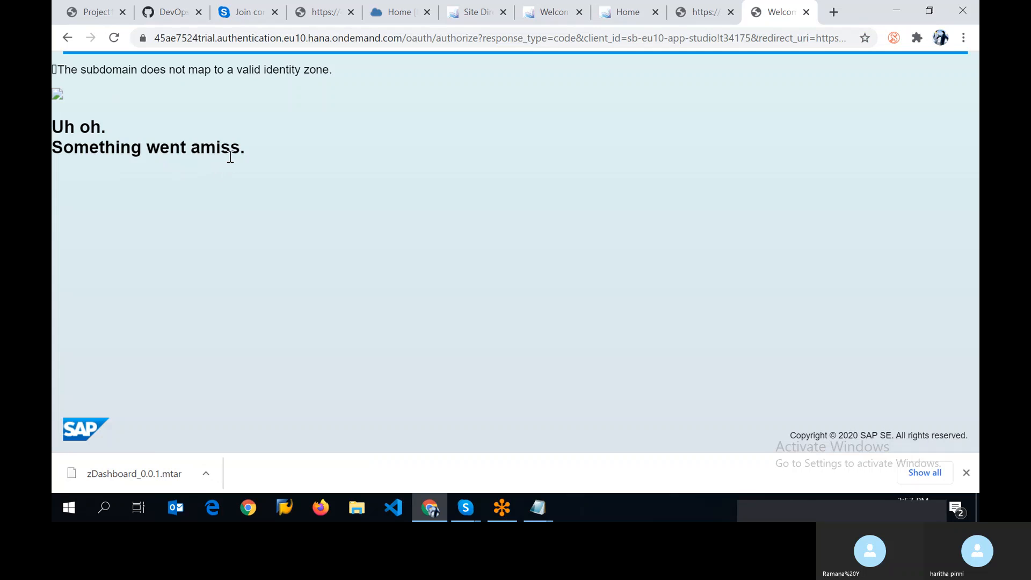
left_click(807, 12)
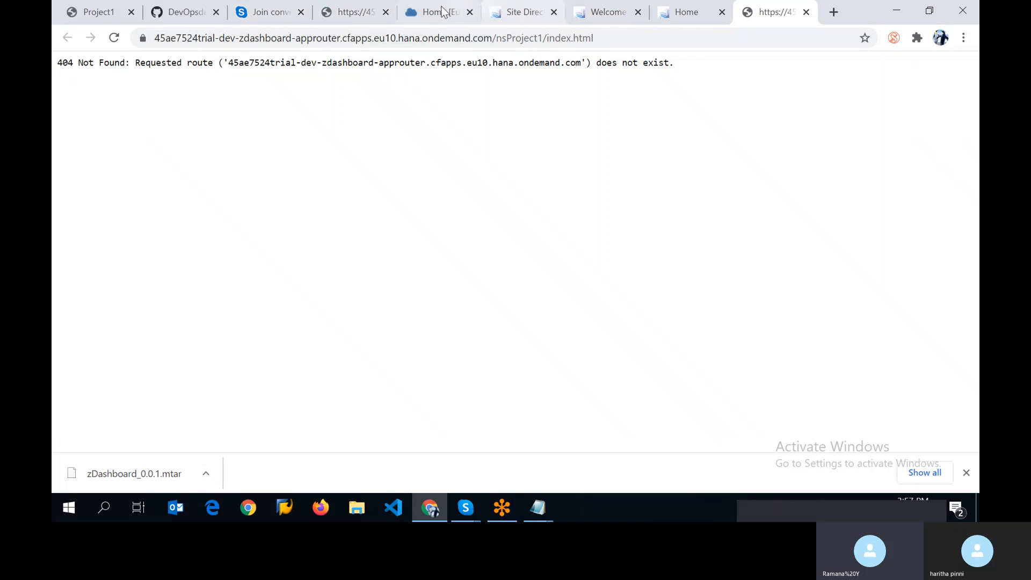
Log off from the SAP Cloud Platform Cockpit on the Portal service overview page.
left_click(415, 19)
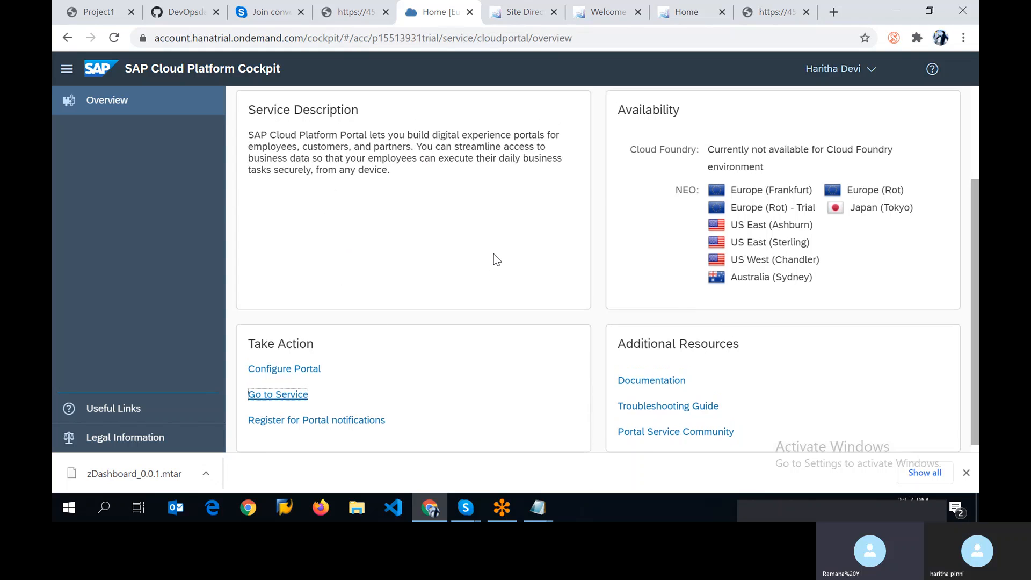
scroll(494, 254, "up", 3)
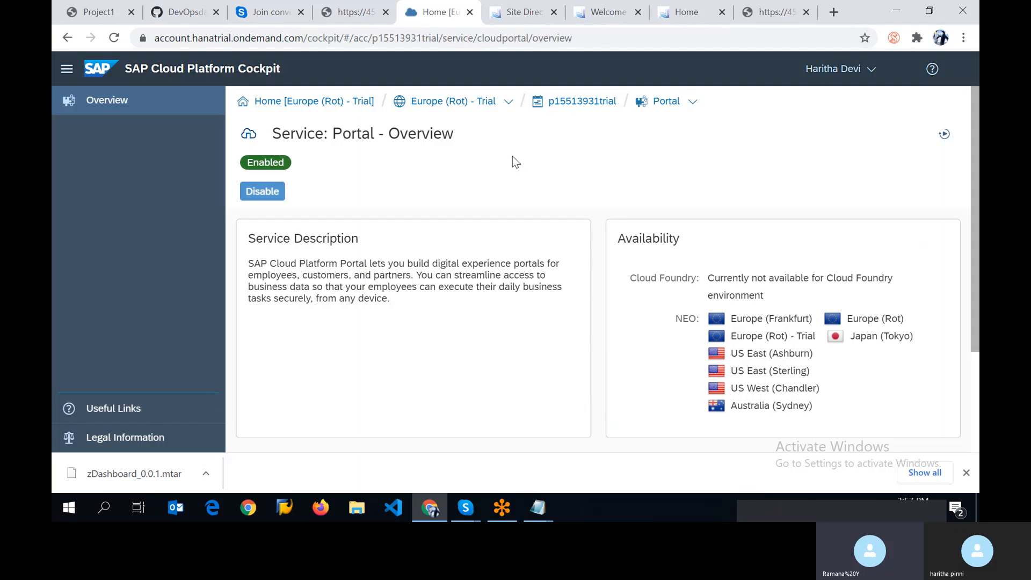
left_click(868, 72)
left_click(830, 165)
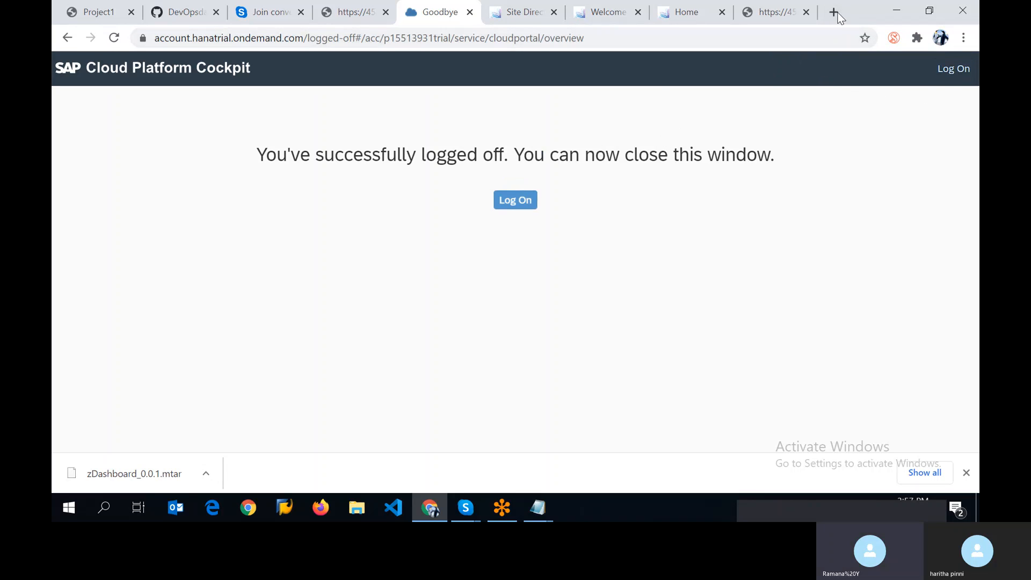
Retry the SAP Business Application Studio bookmark after the logoff and close the resulting page.
left_click(834, 12)
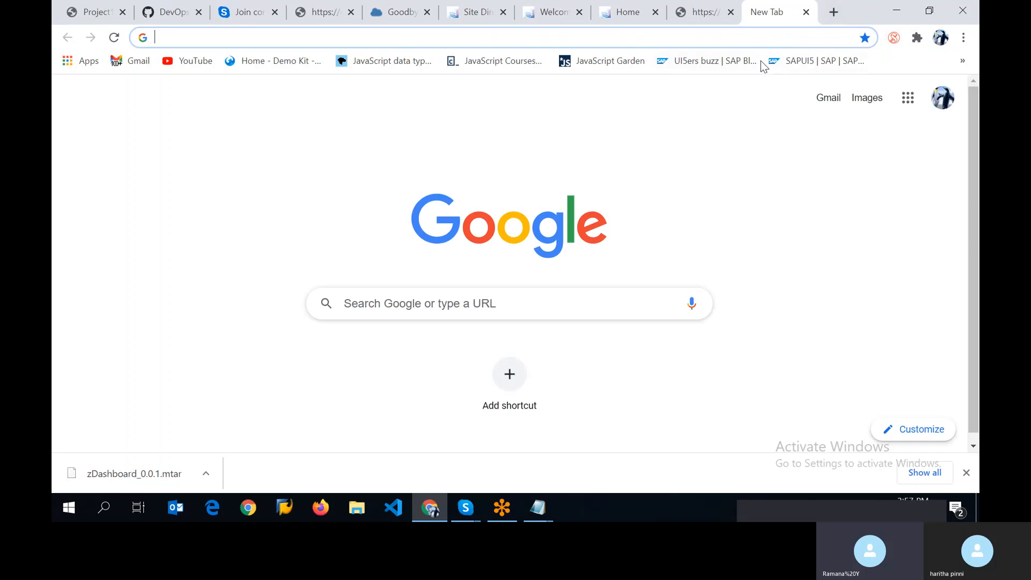
left_click(962, 61)
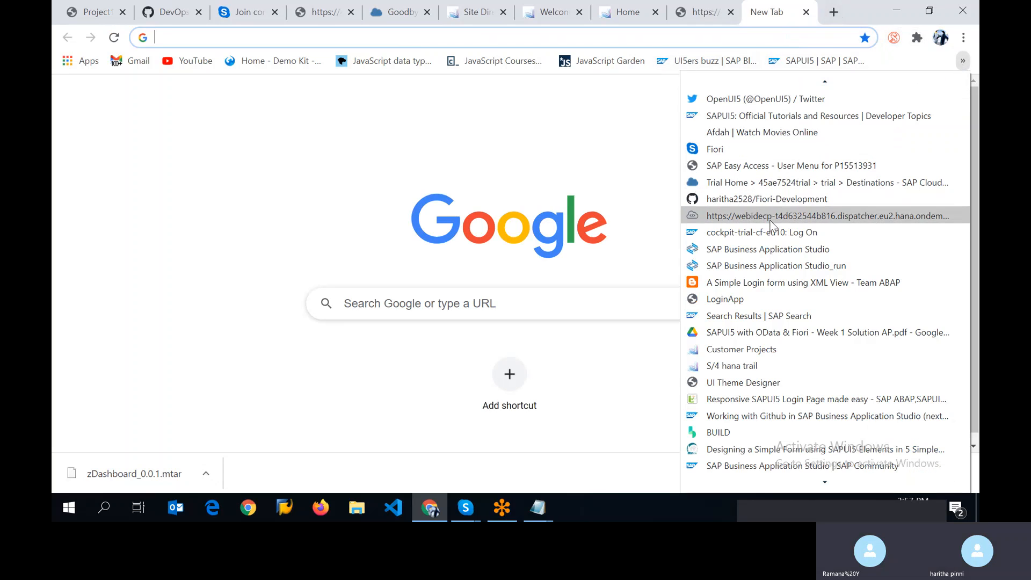
left_click(766, 250)
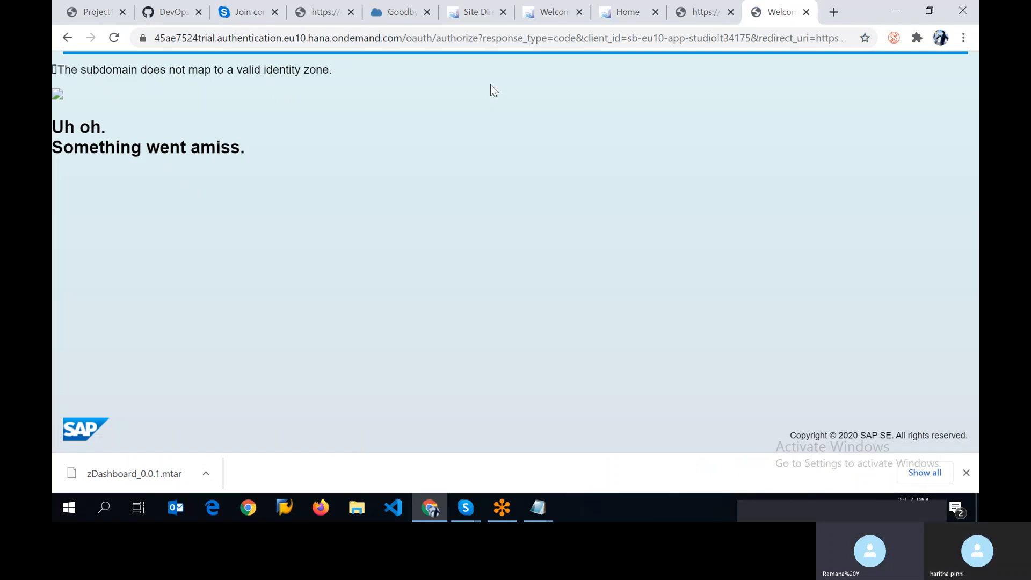
left_click(806, 12)
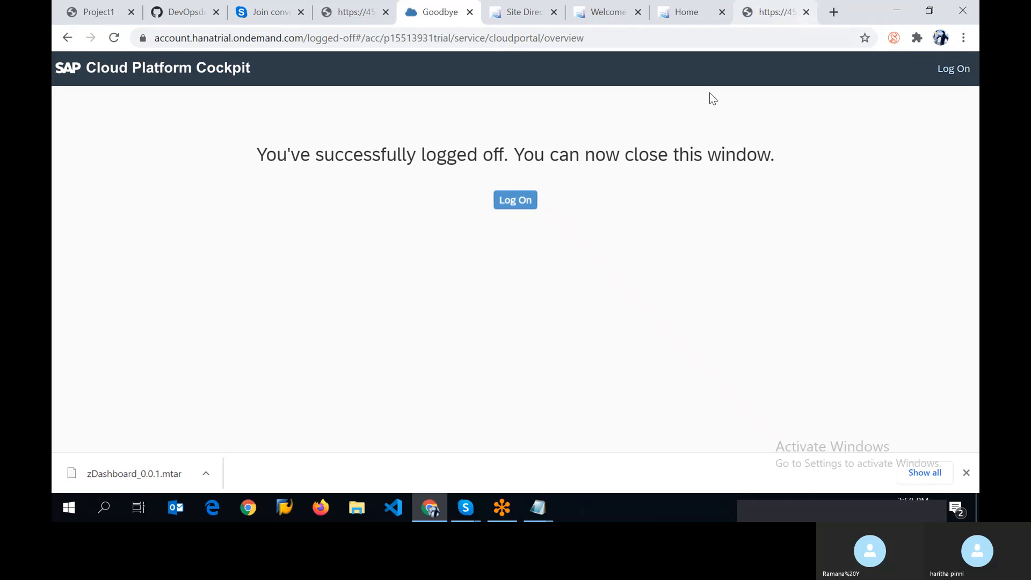
Log on to the cockpit again and access the Cloud Foundry trial under Environments.
left_click(534, 200)
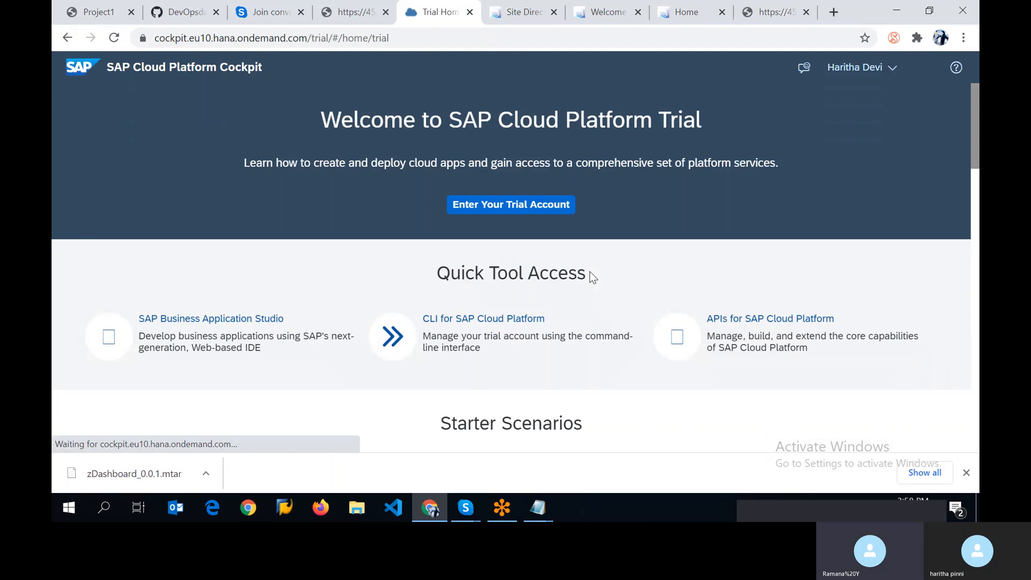
scroll(590, 272, "down", 2)
scroll(591, 282, "down", 15)
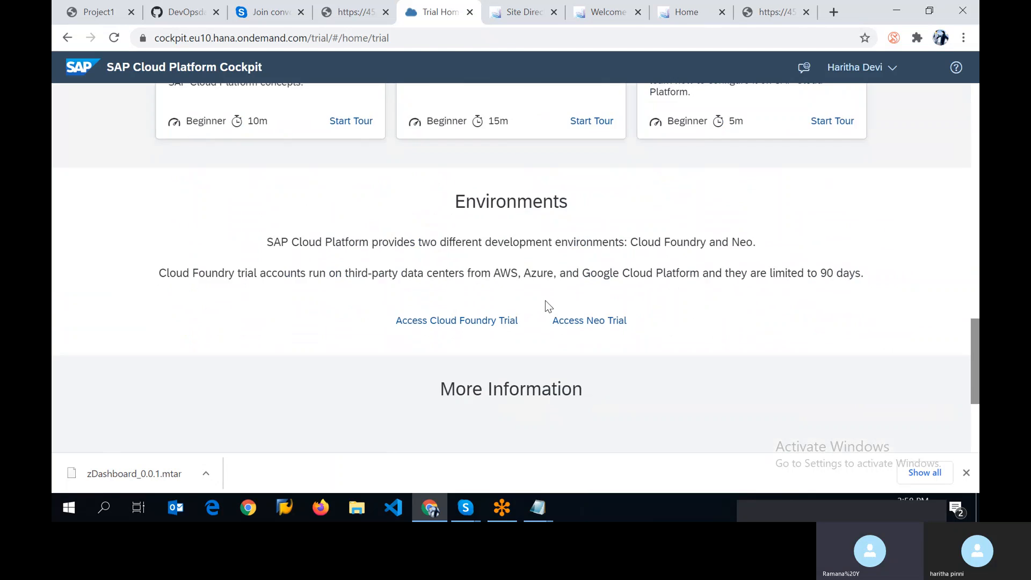
left_click(451, 323)
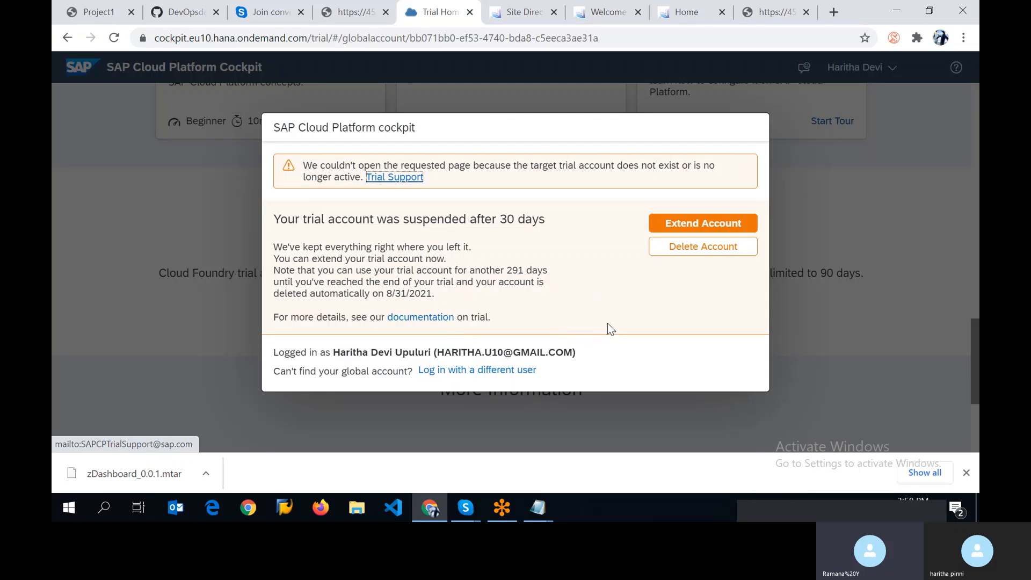
Extend the suspended trial account and enter it, dismissing the 365-day notice with Do not show this again enabled.
left_click(691, 227)
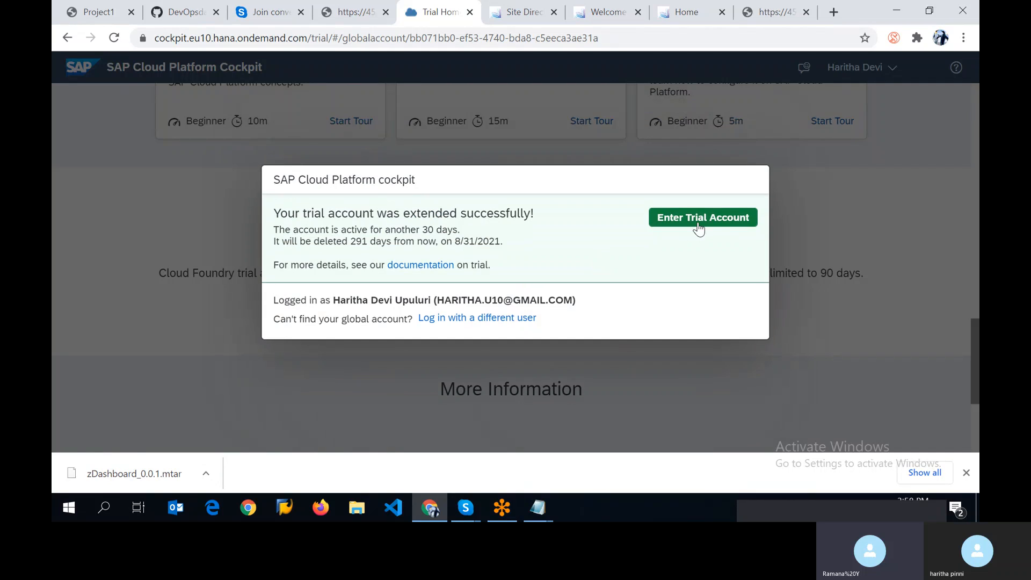
left_click(703, 217)
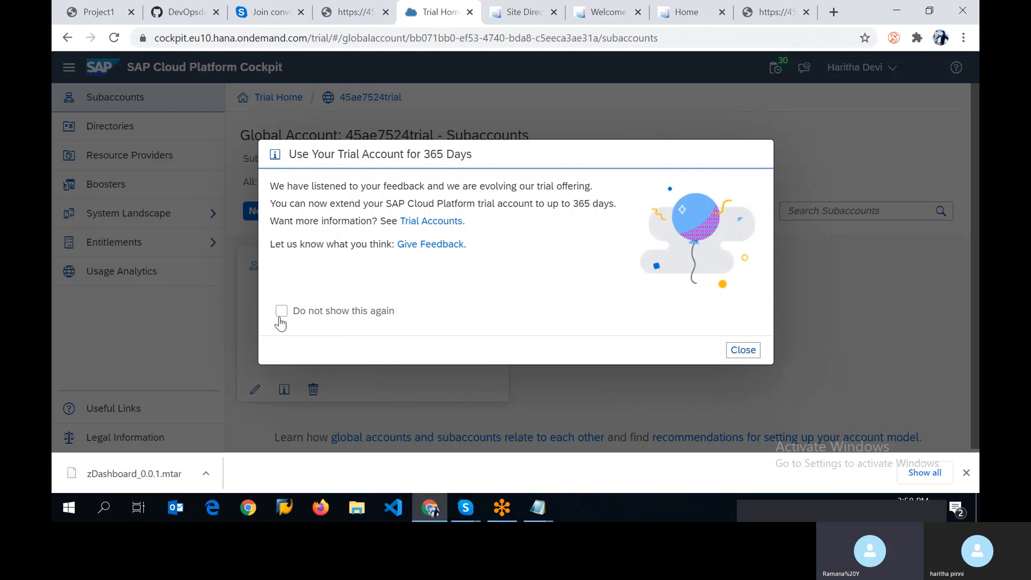
left_click(281, 316)
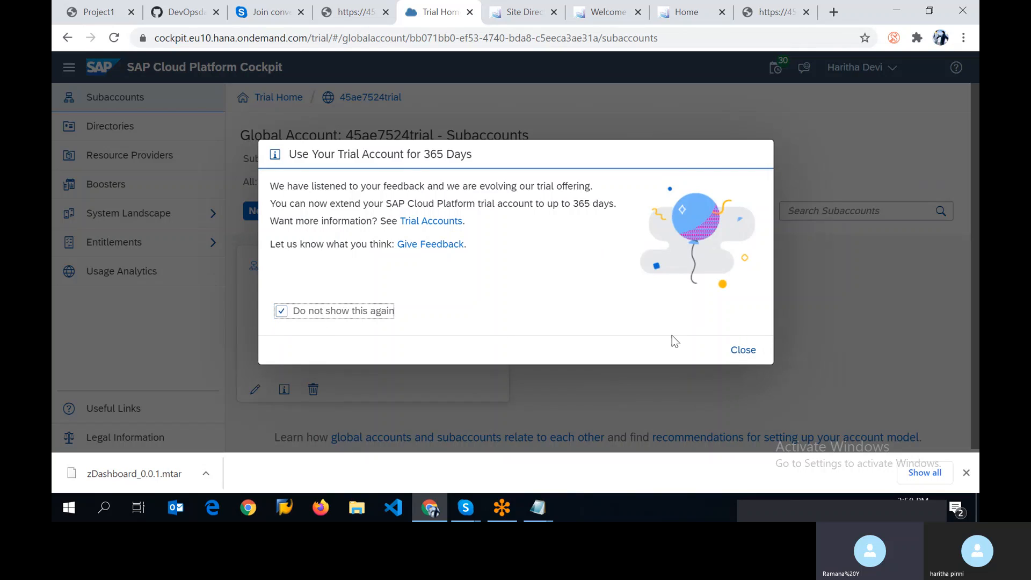
left_click(750, 351)
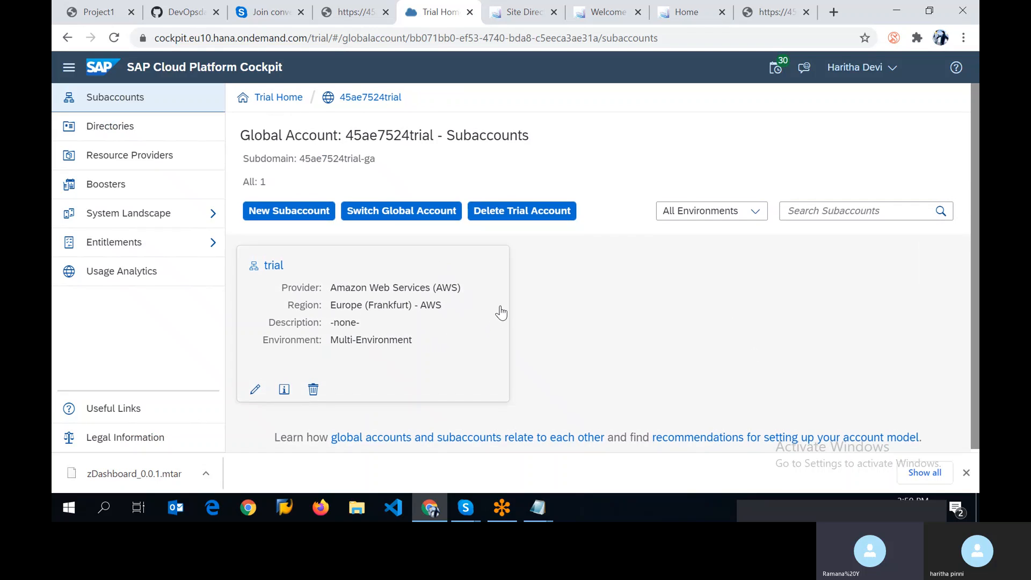
Open the trial subaccount and examine its Cloud Foundry environment details, spaces and entitlements.
left_click(281, 267)
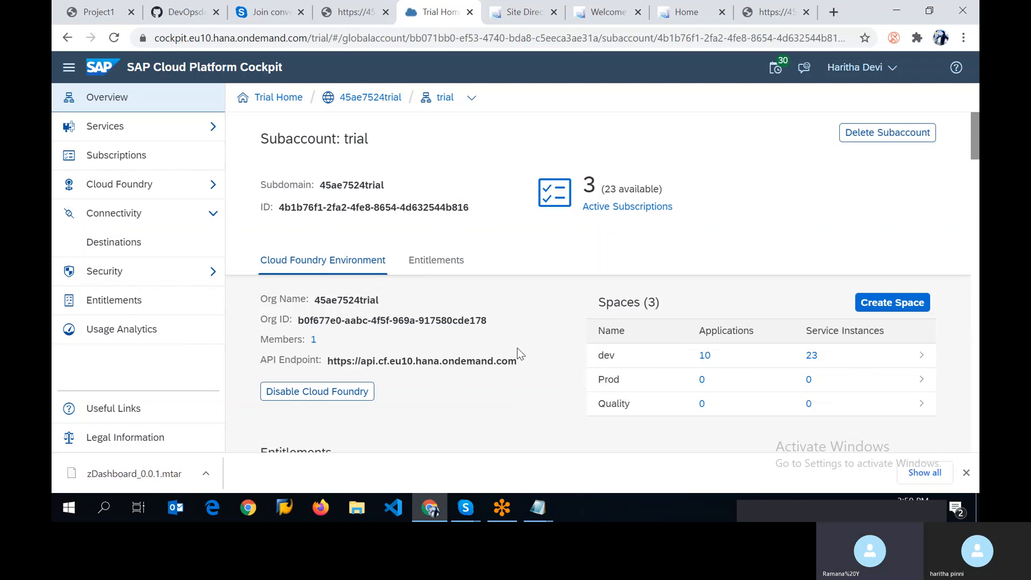
scroll(517, 348, "down", 3)
scroll(517, 348, "up", 3)
scroll(465, 356, "down", 3)
scroll(467, 359, "down", 1)
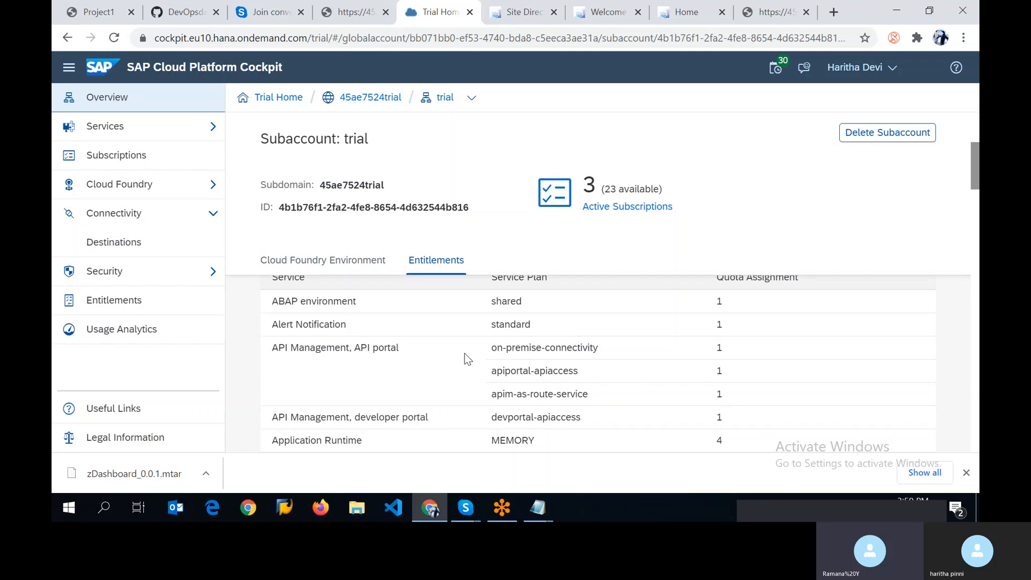
scroll(465, 352, "up", 3)
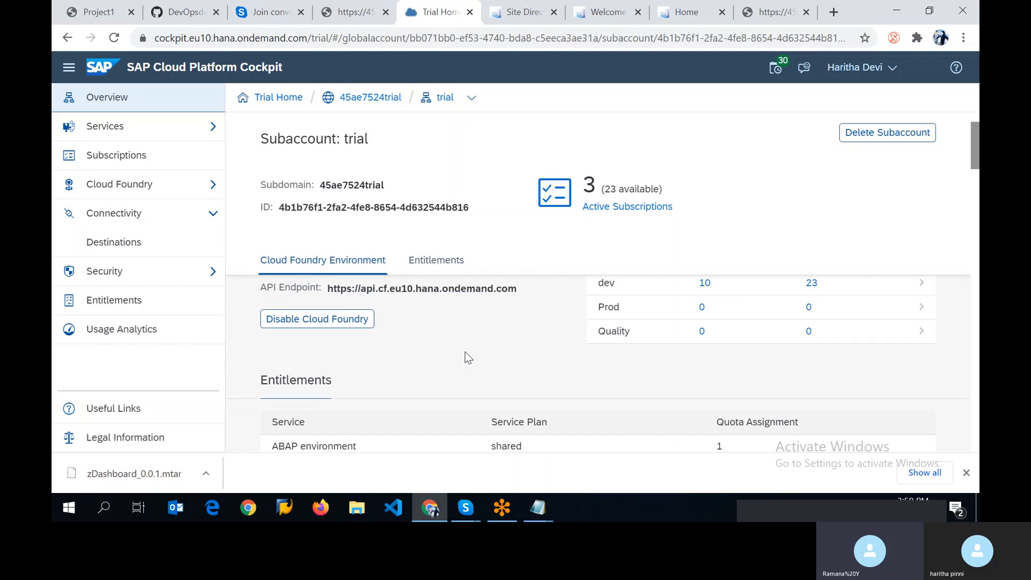
scroll(465, 356, "up", 1)
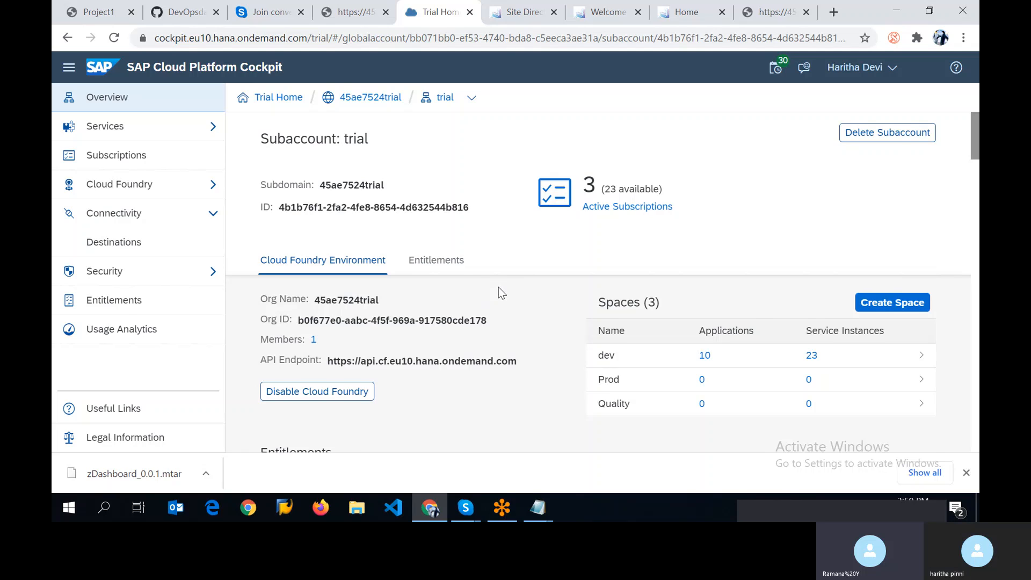
scroll(498, 288, "down", 3)
scroll(501, 287, "up", 3)
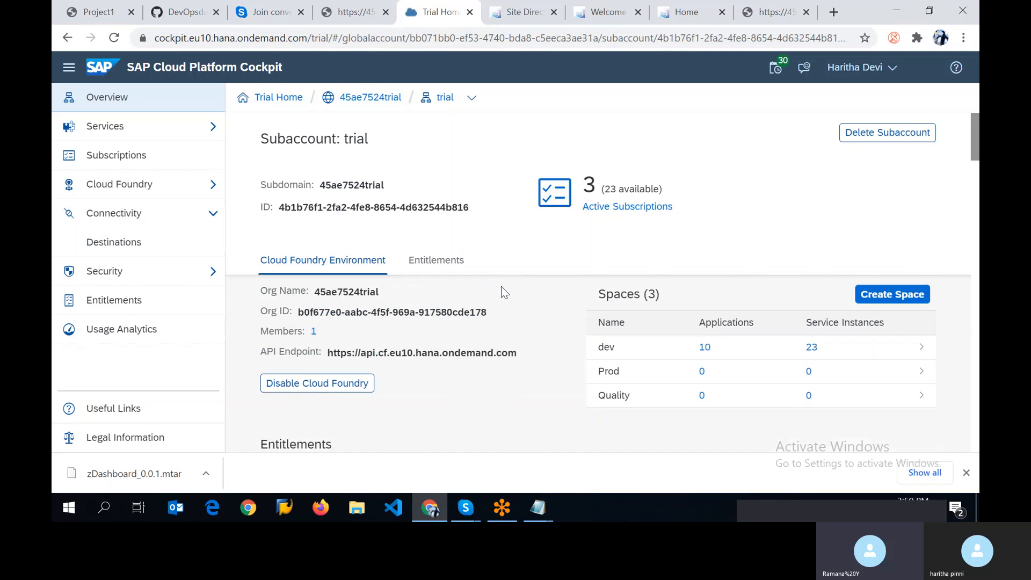